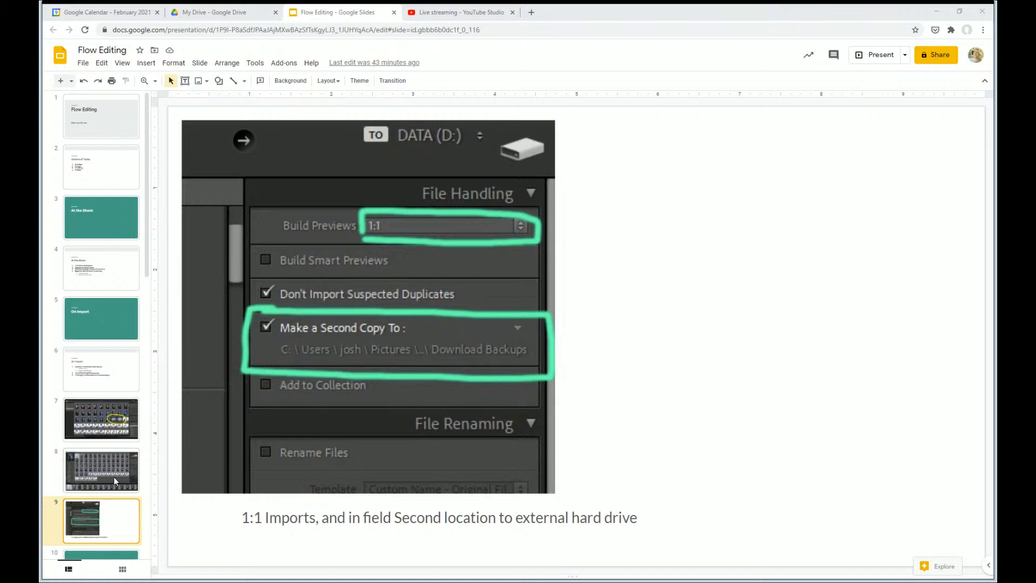
- View the "While Editing" section slide, and open slide 11 that follows it
scroll(111, 502, down, 2)
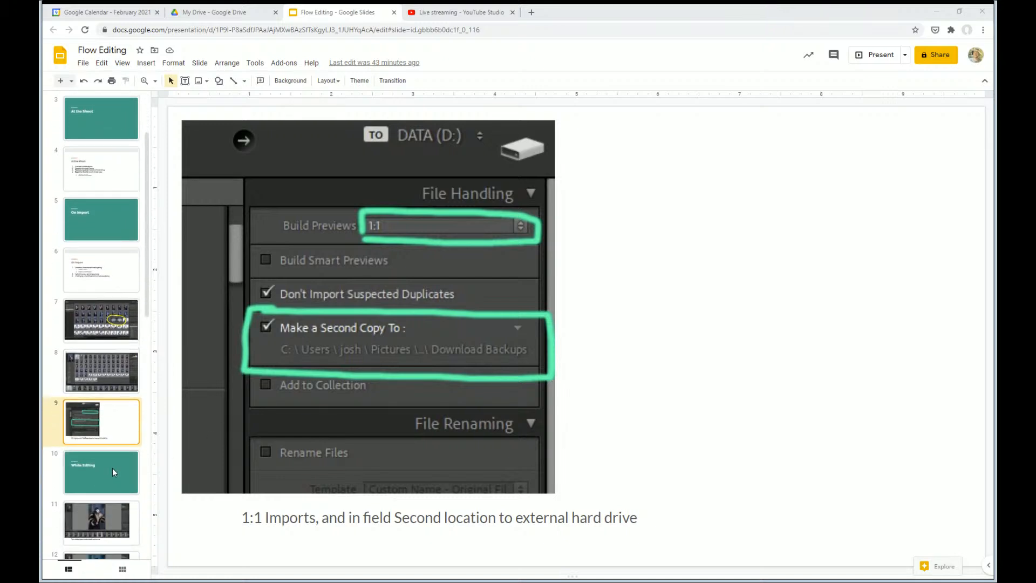
click(112, 468)
scroll(106, 437, down, 2)
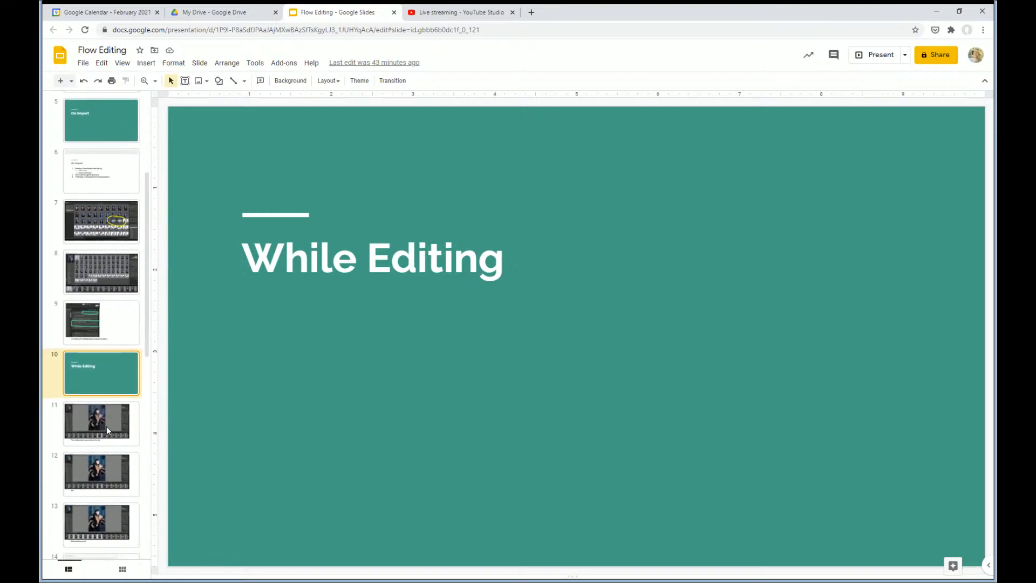
click(106, 427)
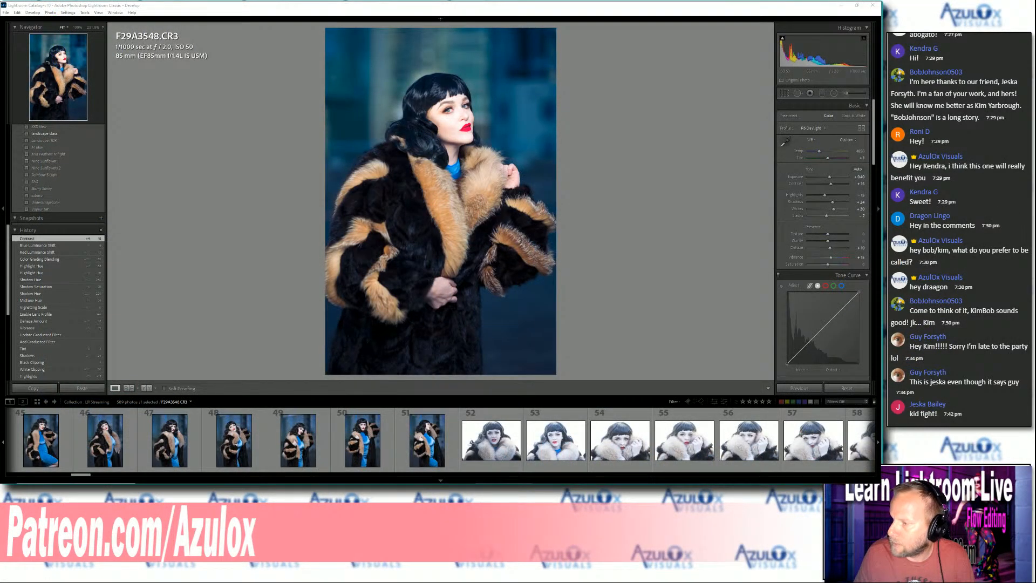
- In Lightroom Classic, browse the fur coat series from the first photo onward and open photo 59 with the white background
scroll(550, 447, up, 5)
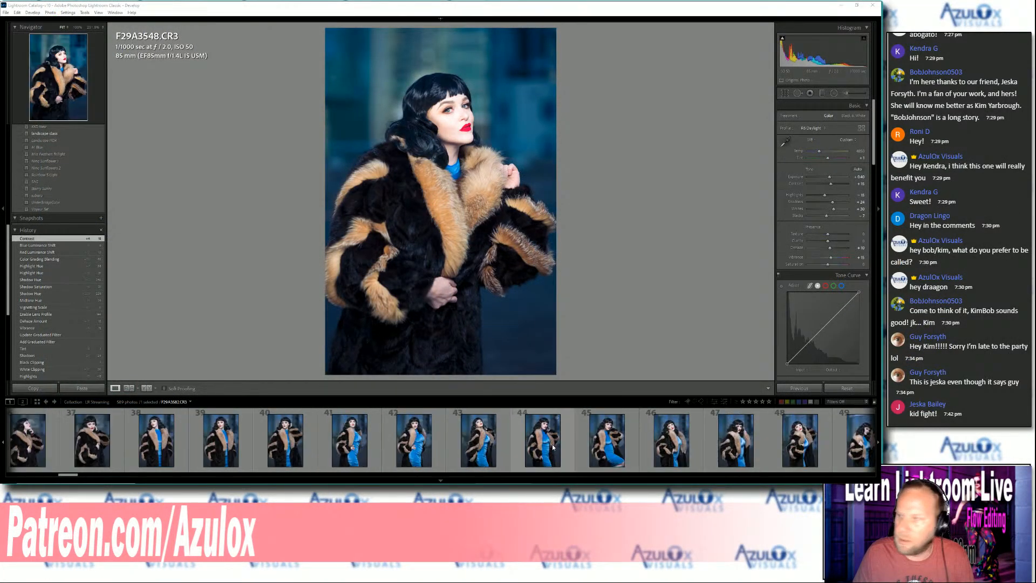
scroll(550, 447, up, 4)
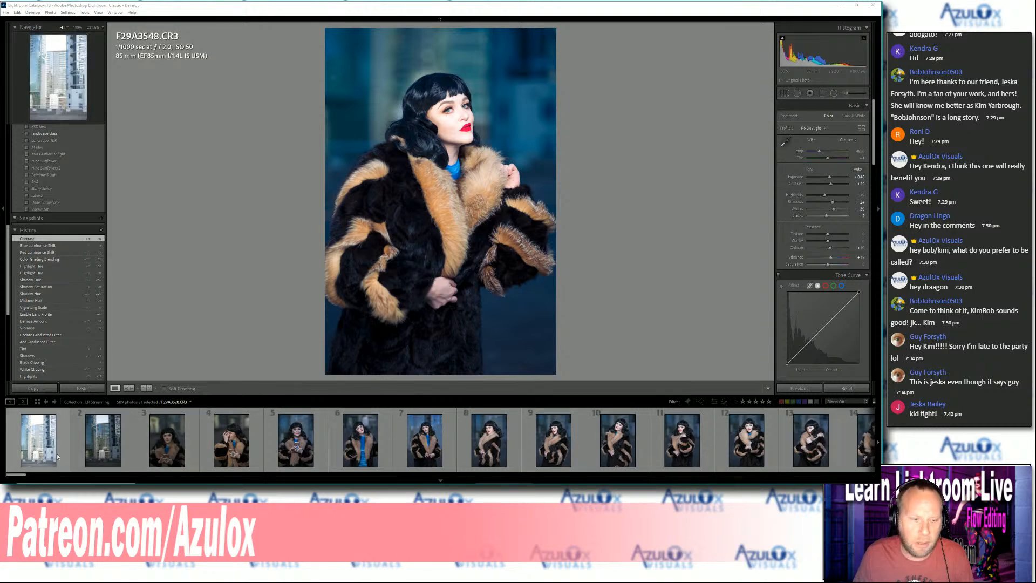
scroll(152, 452, down, 2)
scroll(157, 451, up, 2)
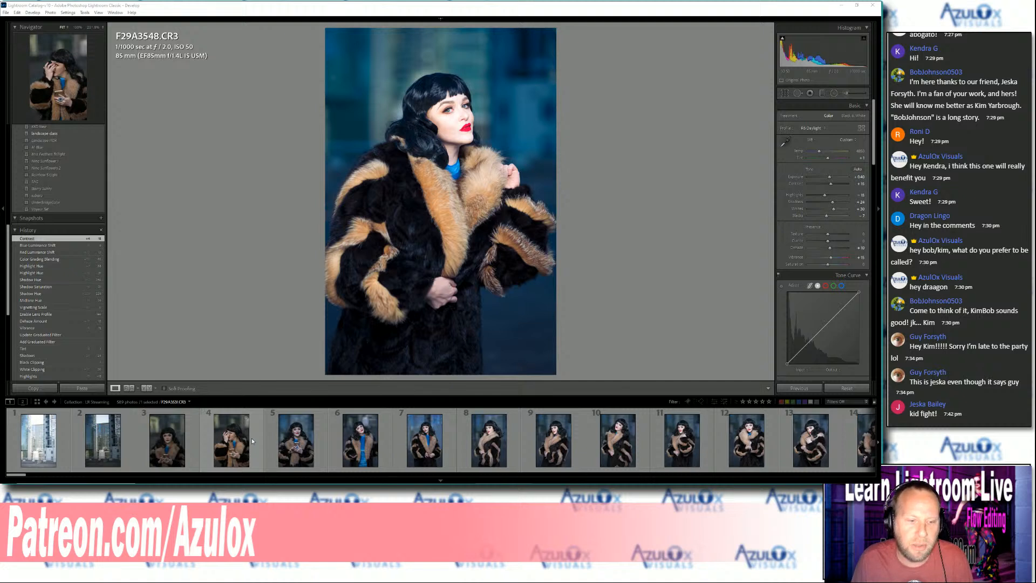
scroll(252, 439, down, 5)
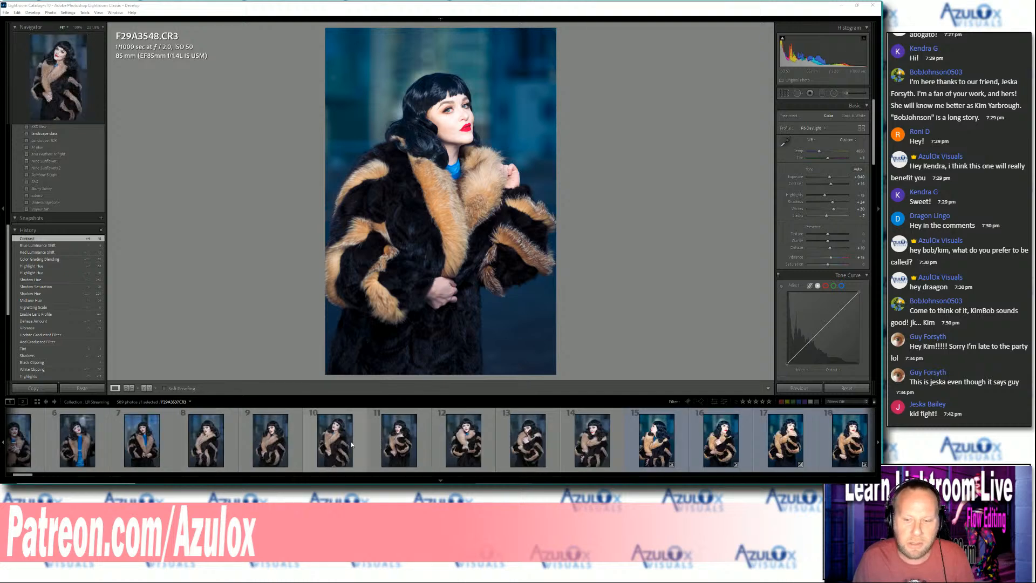
scroll(351, 441, down, 3)
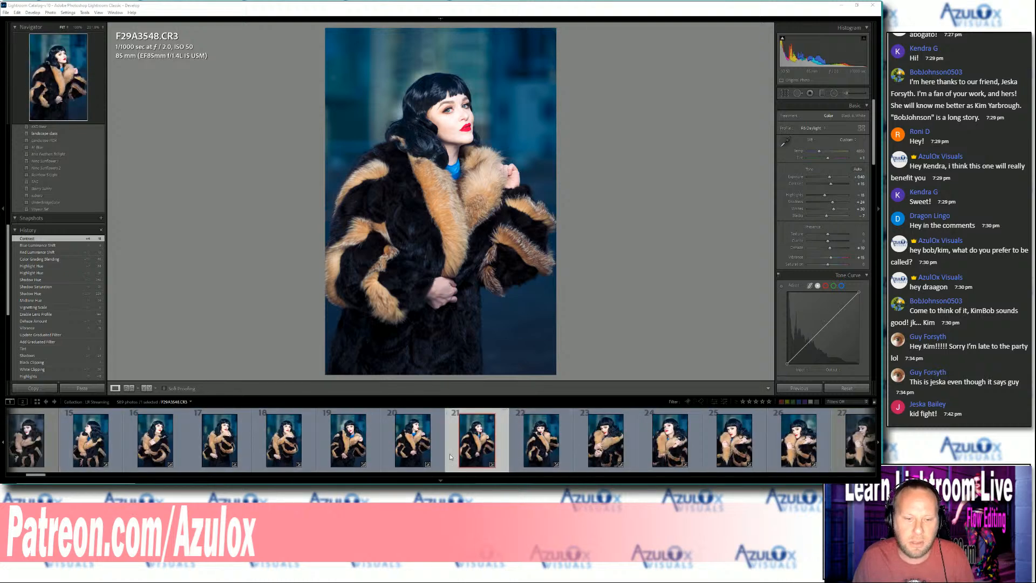
scroll(313, 439, down, 6)
scroll(313, 439, down, 5)
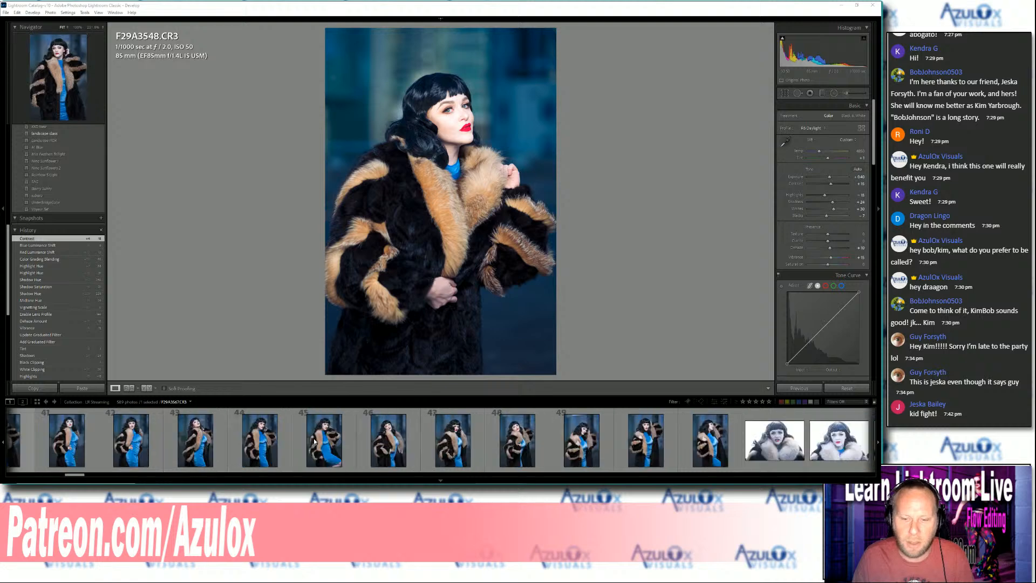
click(647, 436)
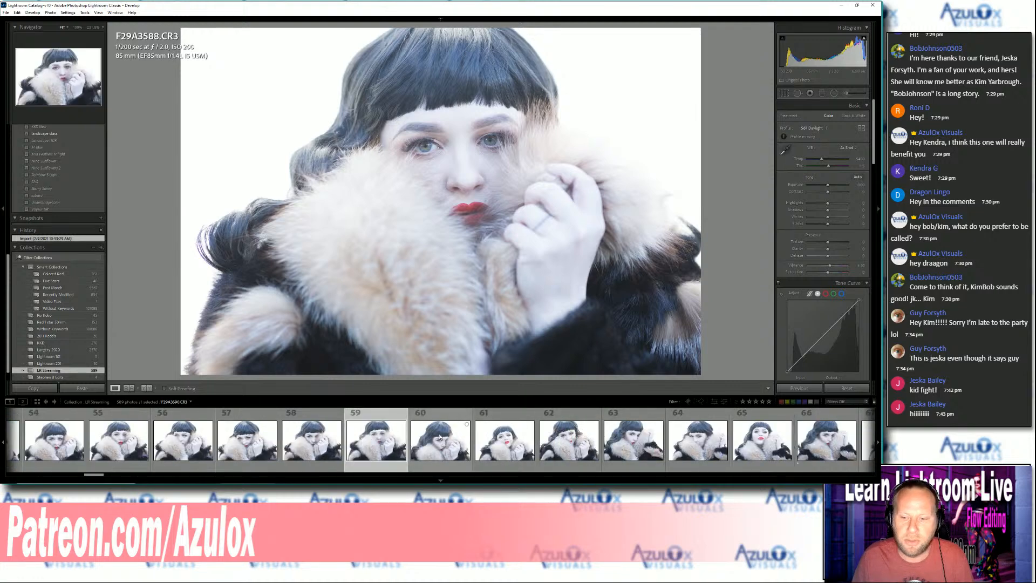
- Browse past the blue dress close-ups and open photo 130, the full-length blue dress shot on the parking deck
scroll(432, 437, down, 5)
scroll(432, 436, down, 5)
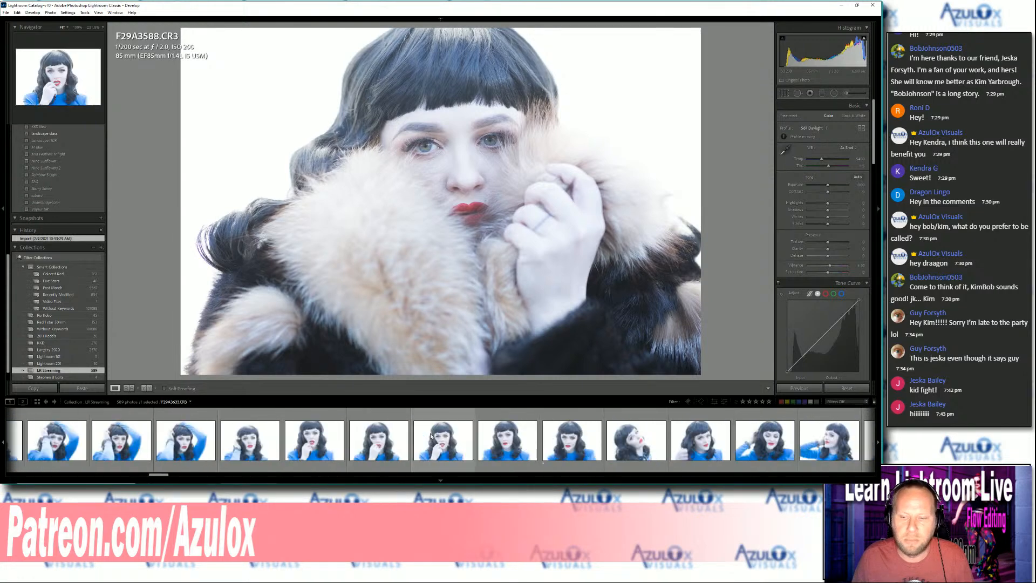
scroll(594, 440, down, 3)
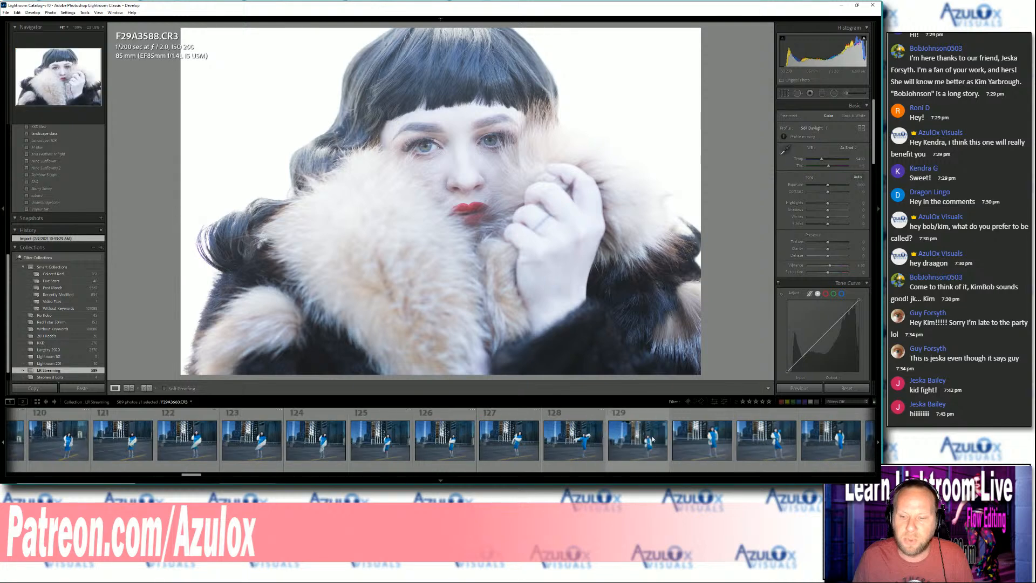
click(698, 440)
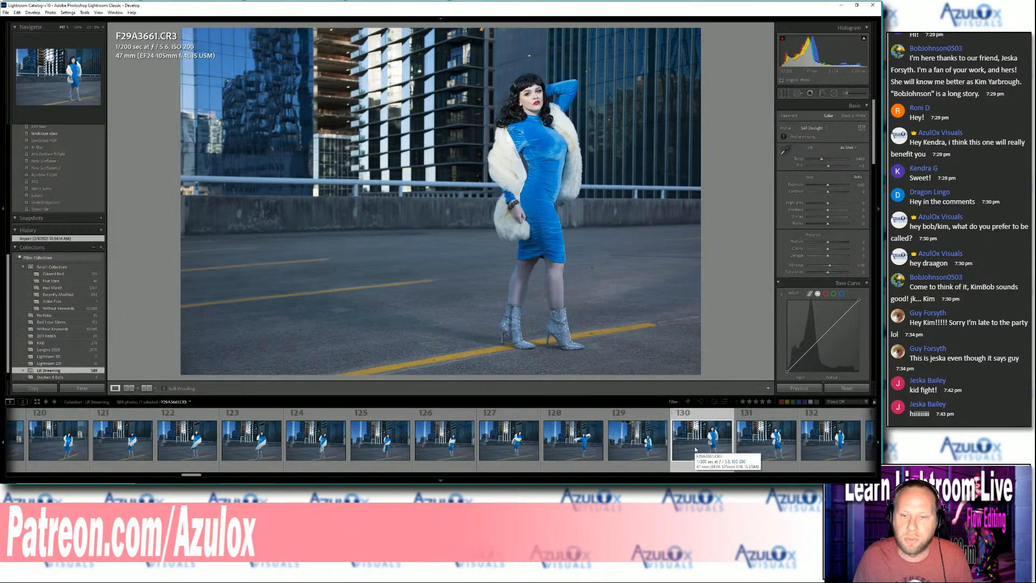
- Review the rest of the parking deck series and view photos 187, 185 and 184 with the outstretched arms
scroll(564, 439, down, 4)
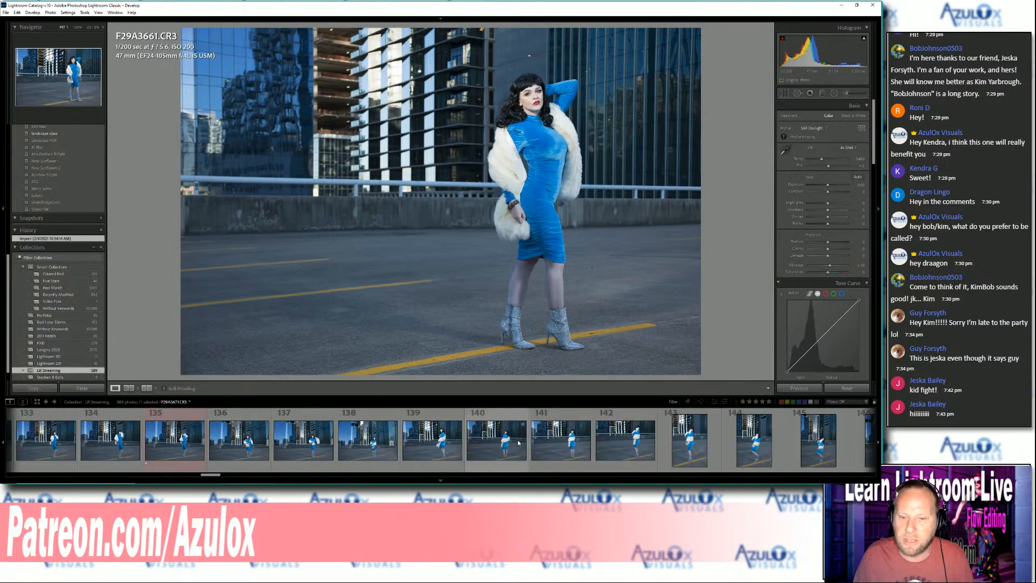
scroll(540, 427, down, 8)
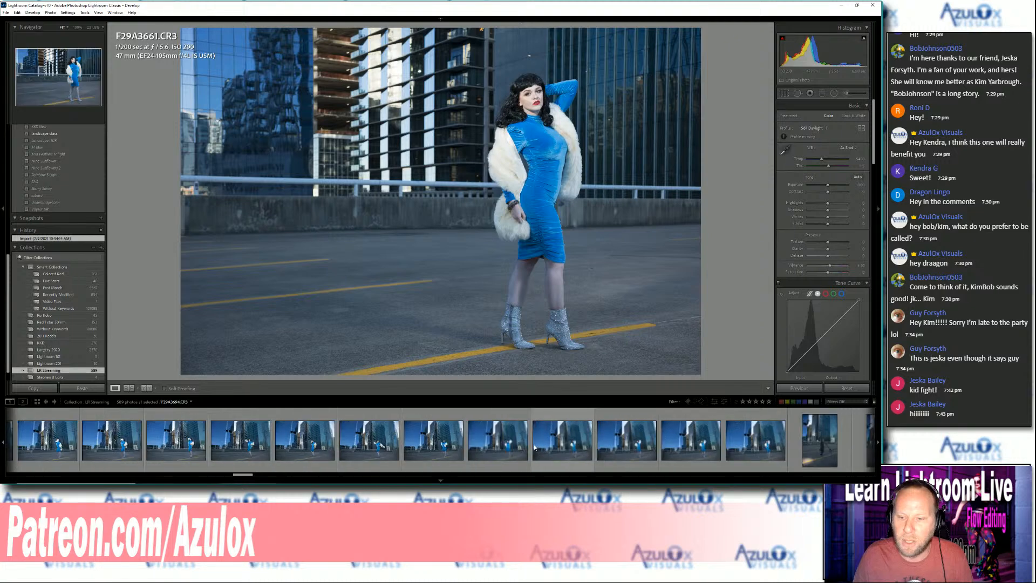
scroll(535, 447, down, 2)
click(693, 440)
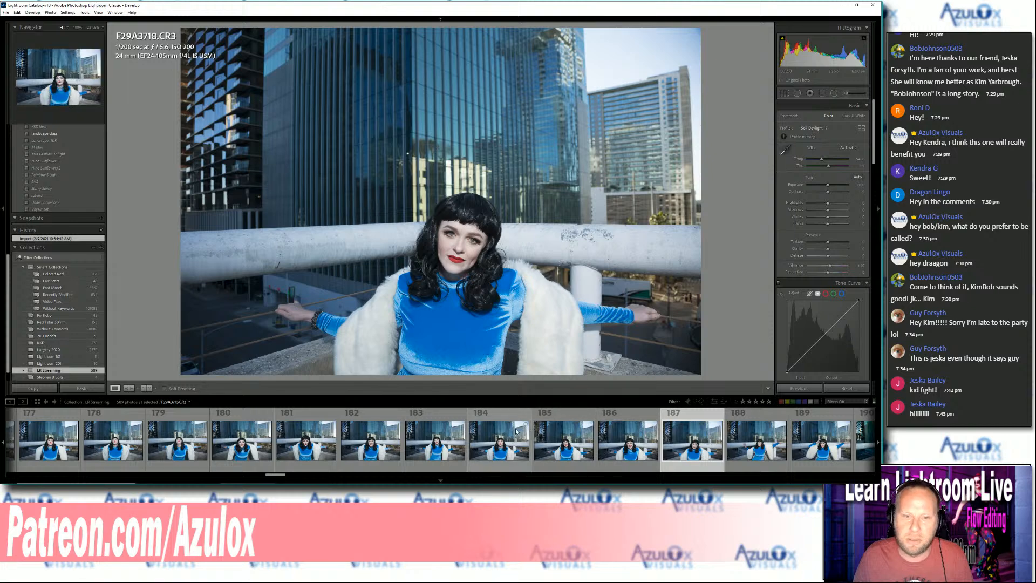
click(561, 439)
click(492, 438)
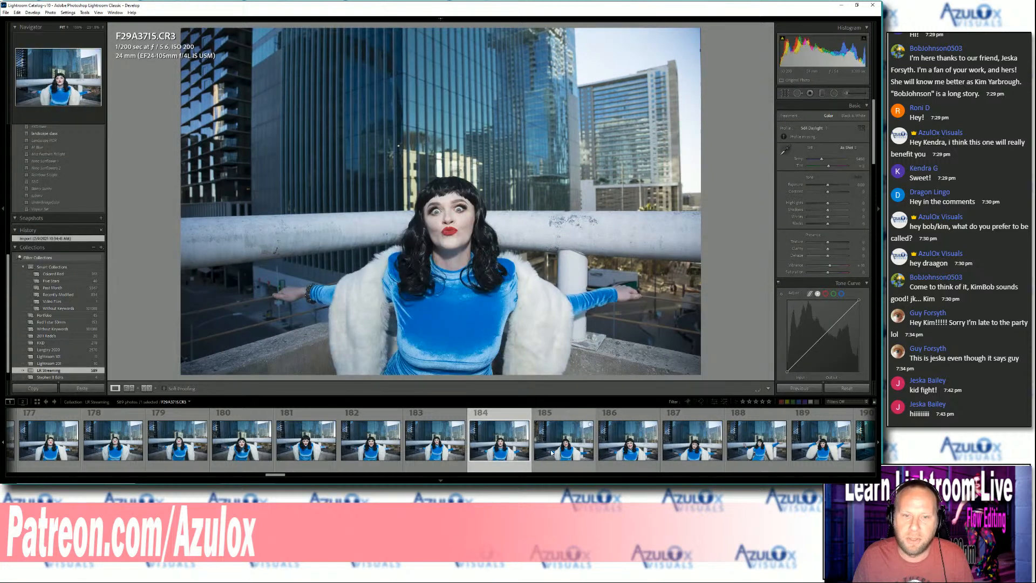
- View photo 203, the portrait of the man with crossed arms, and photo 212, the dark blue dress profile shot
scroll(506, 438, down, 2)
scroll(502, 436, down, 3)
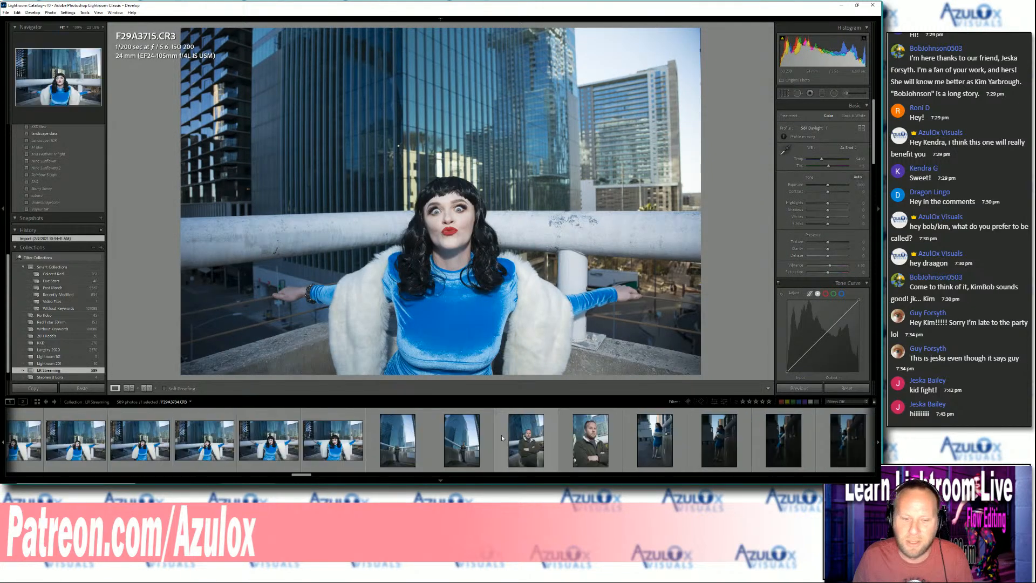
click(593, 439)
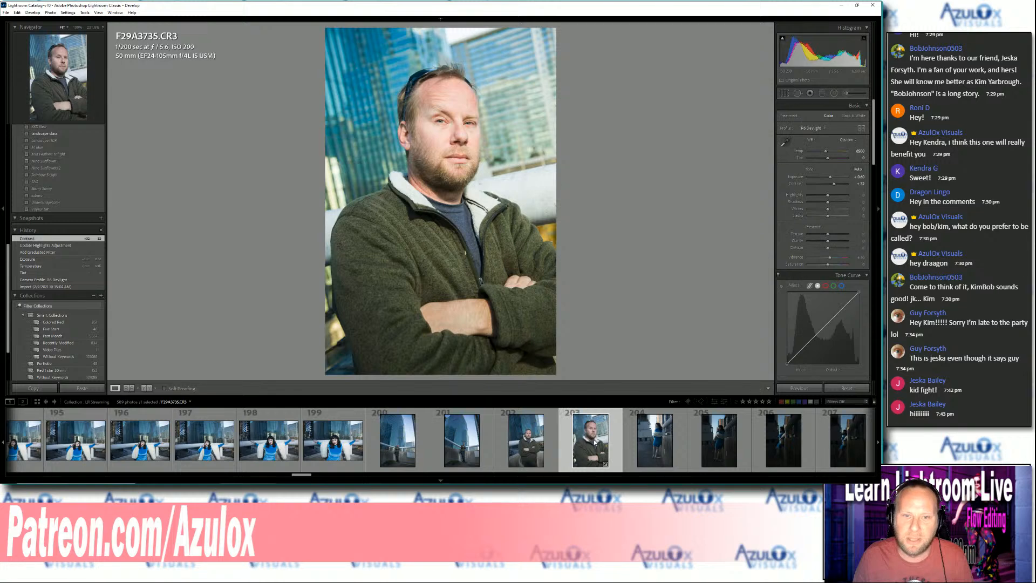
scroll(594, 440, down, 4)
click(594, 441)
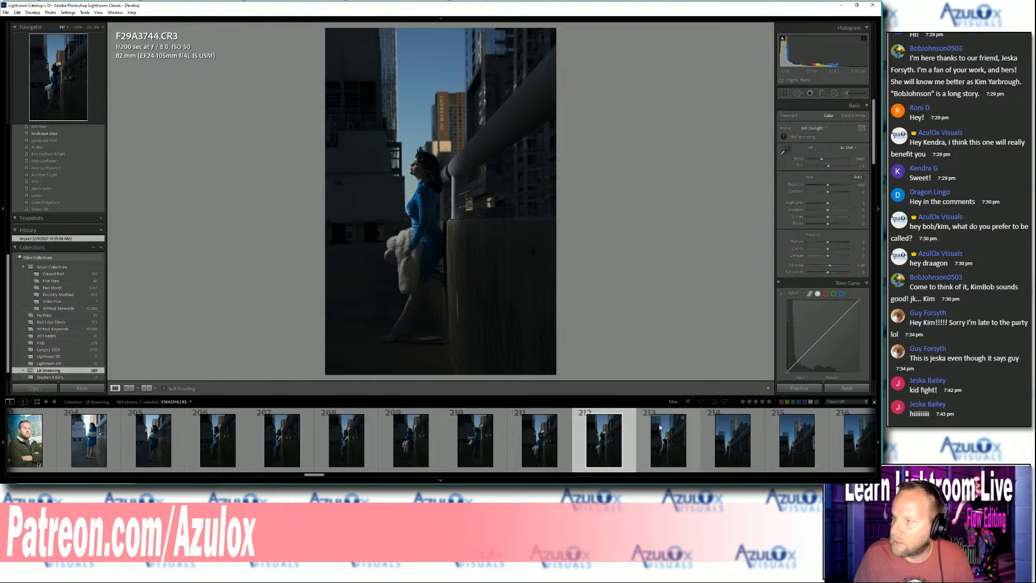
- Browse to the orange dress series and view photo 266 and the wide lighting setup shot, photo 264
scroll(659, 425, down, 5)
scroll(549, 423, down, 10)
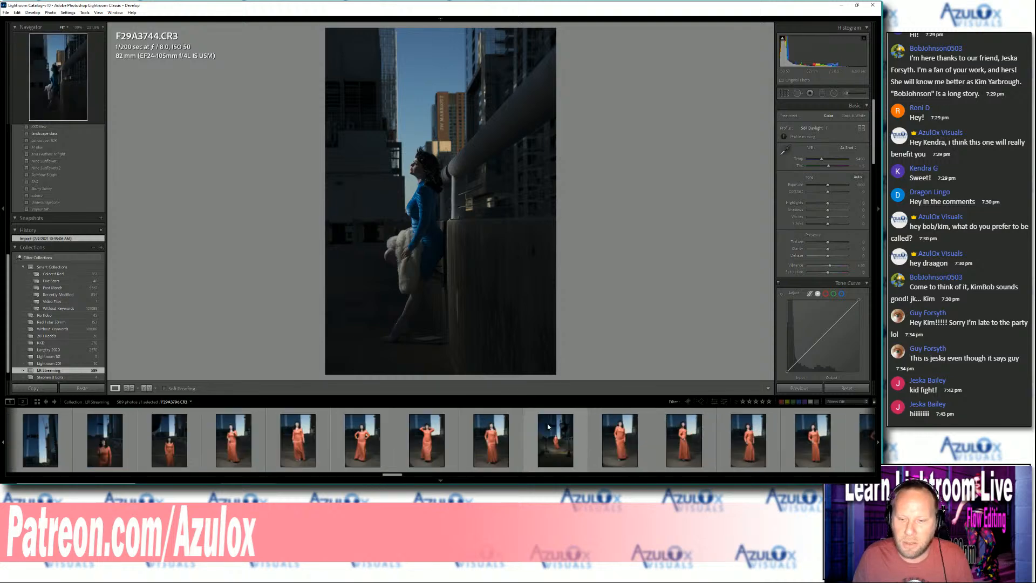
click(706, 433)
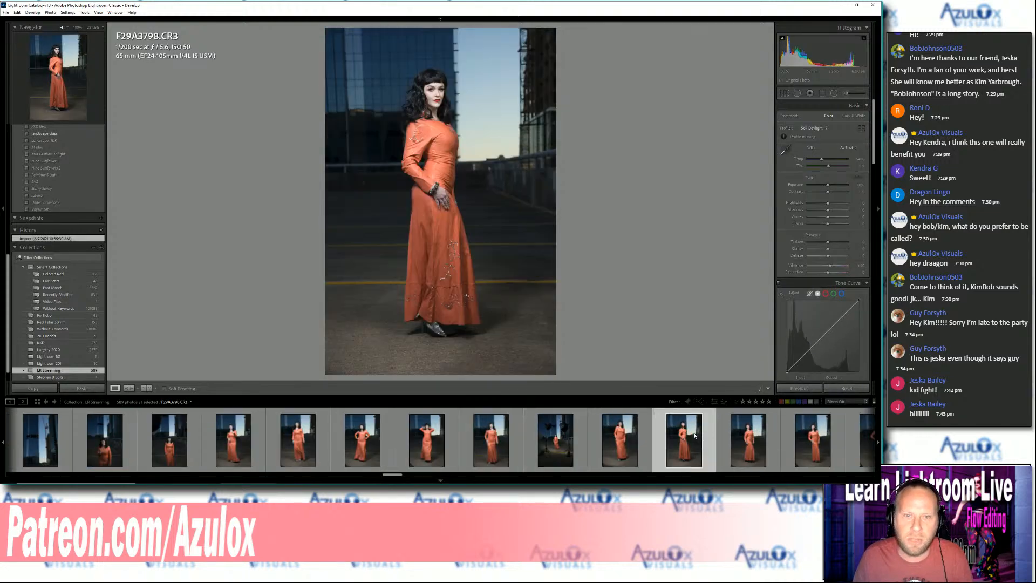
click(558, 439)
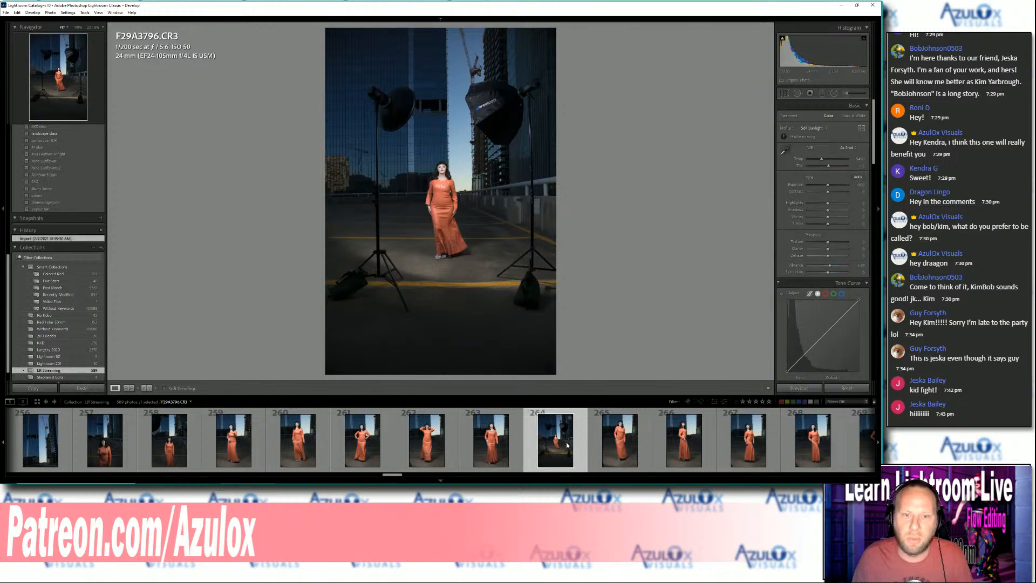
- Browse the remaining orange dress photos and view photo 363 by the glass building and the backlit fur coat photo 398
scroll(567, 440, down, 10)
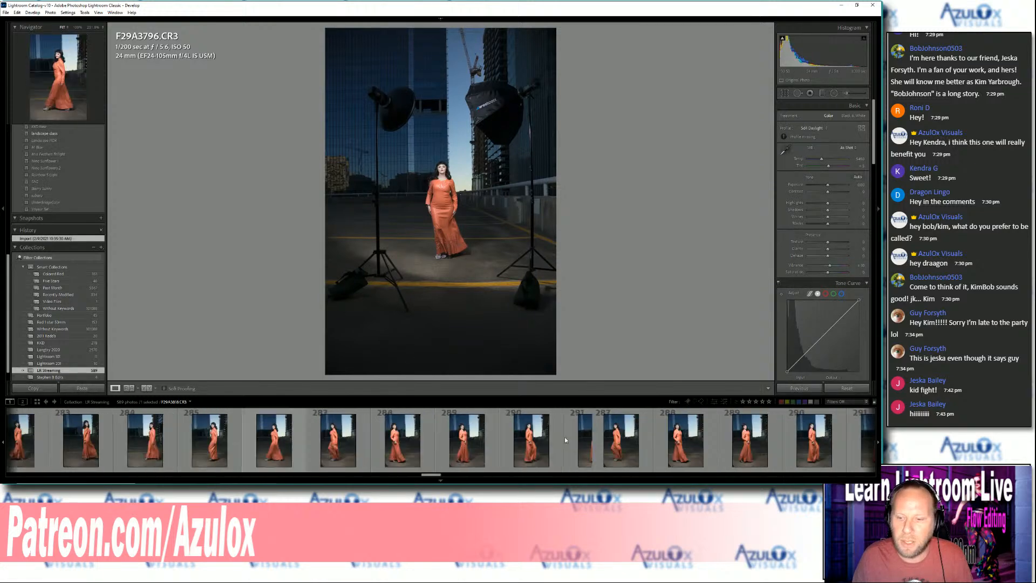
scroll(565, 440, down, 10)
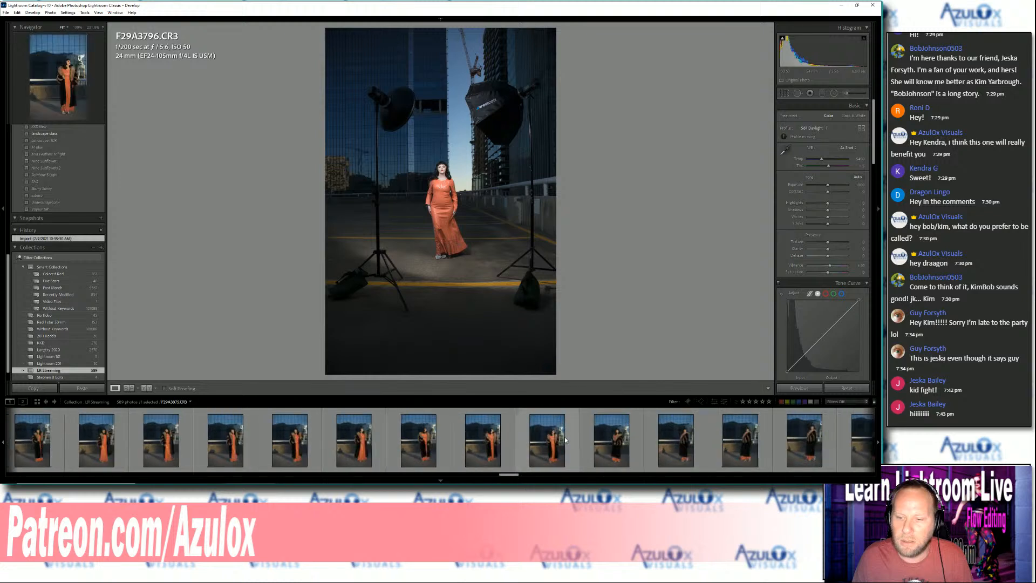
scroll(565, 440, down, 8)
click(694, 449)
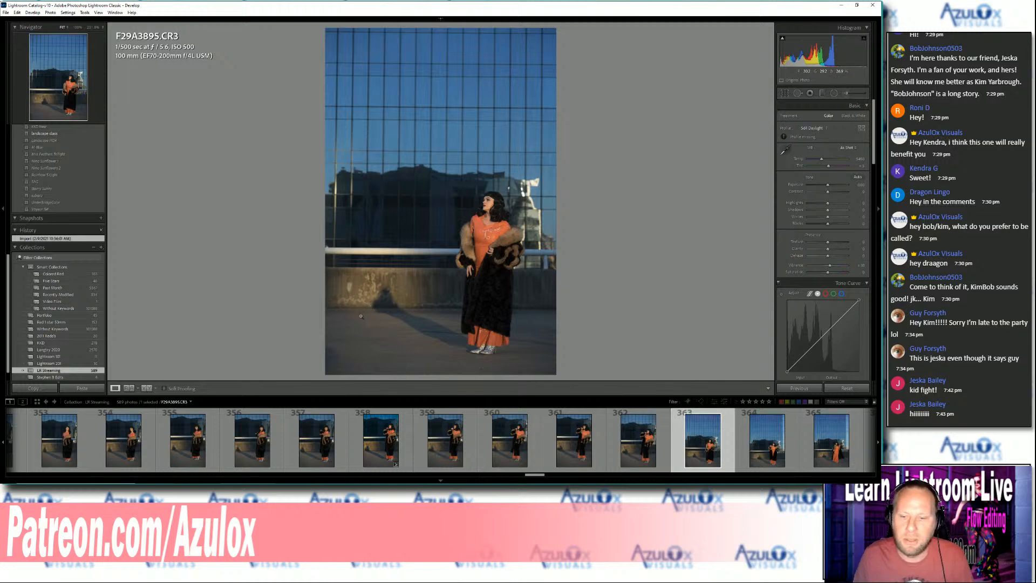
scroll(485, 426, down, 10)
click(701, 444)
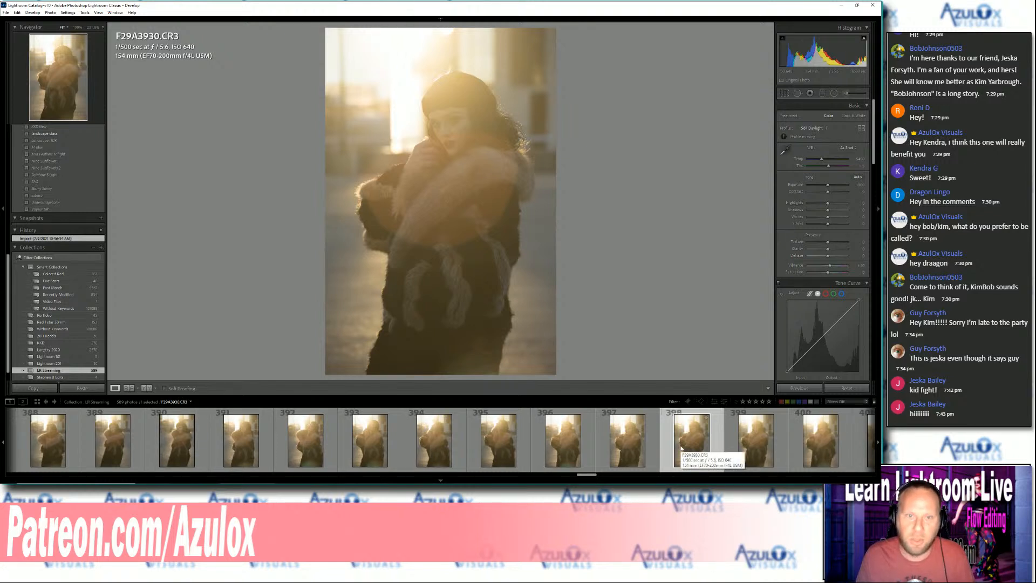
- Browse past the backlit sunset photos and open photo 445, the dark shot with a strip of light on the ground
scroll(621, 443, down, 5)
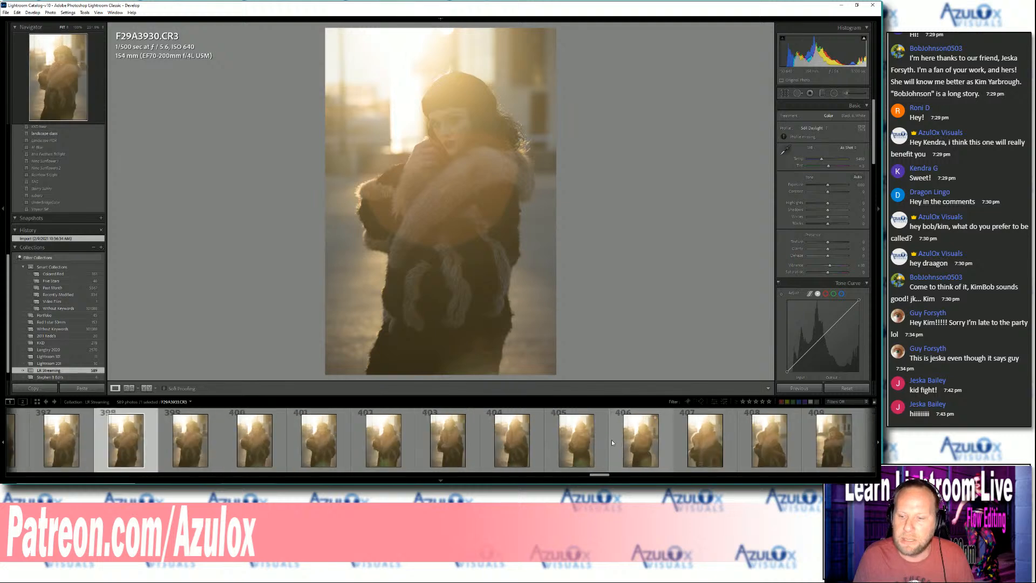
scroll(612, 441, down, 20)
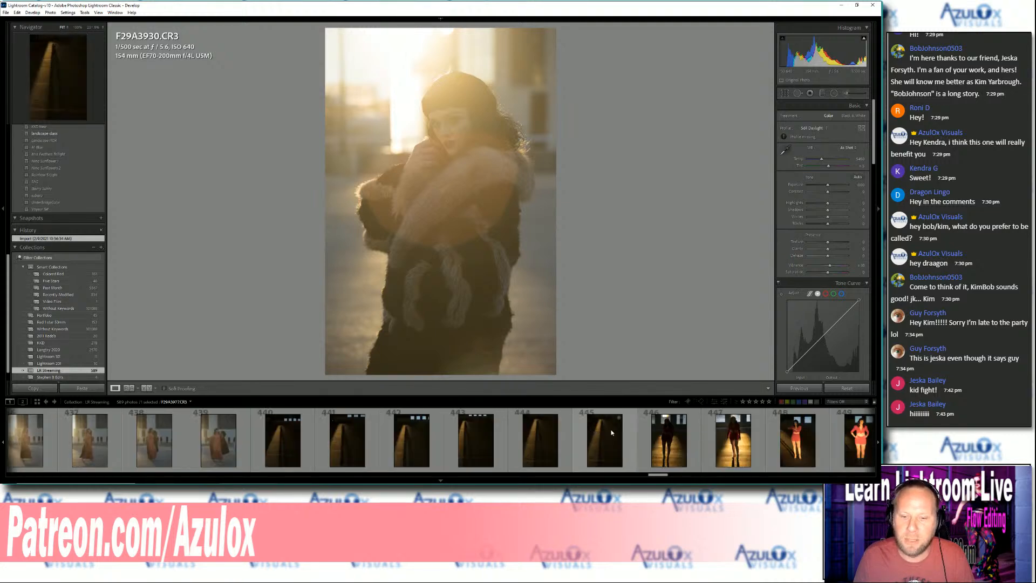
click(611, 432)
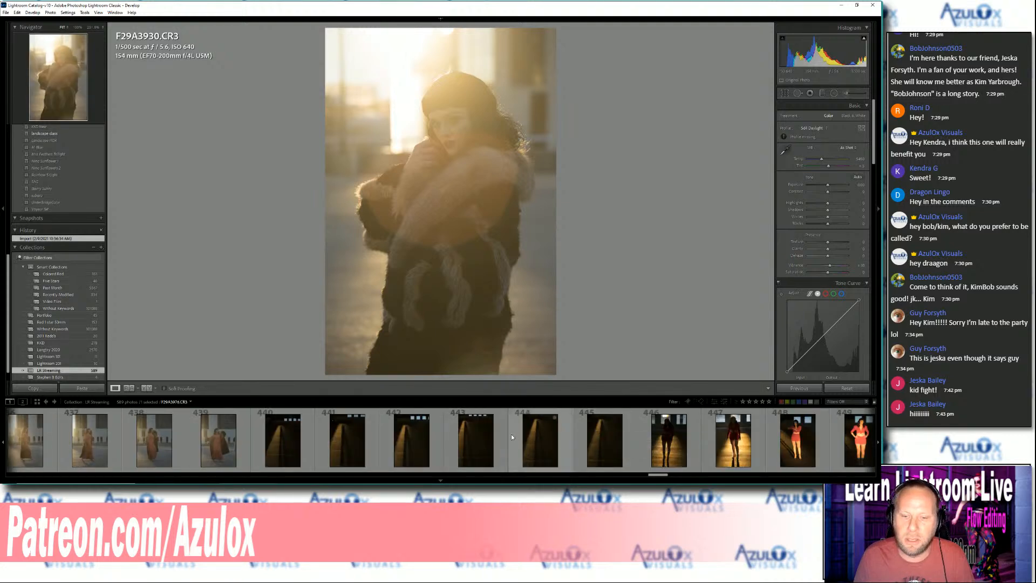
scroll(511, 434, down, 2)
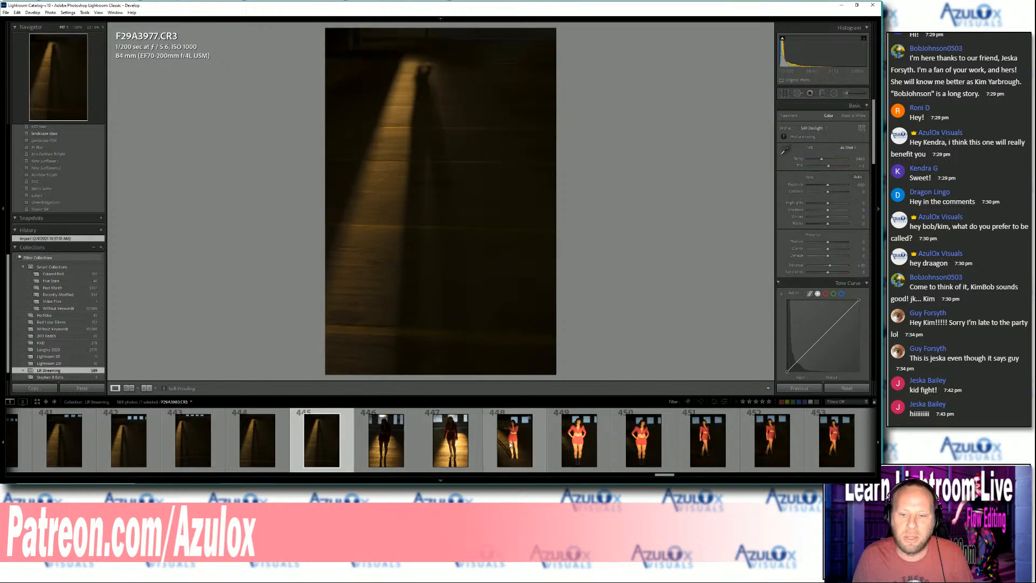
- Examine the red outfit series that follows photo 445, and return to the dark shots before it
scroll(440, 440, down, 15)
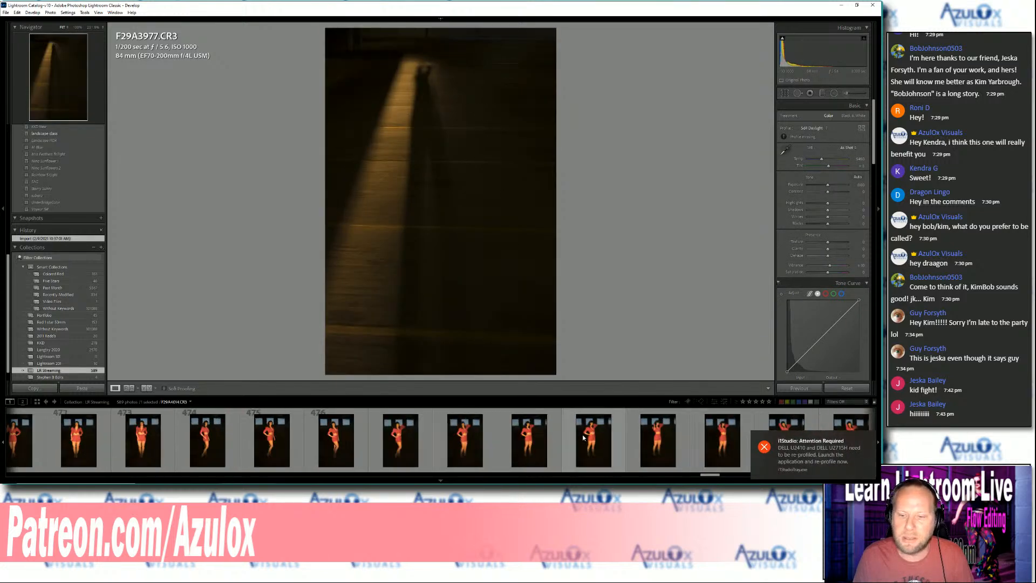
scroll(519, 433, down, 2)
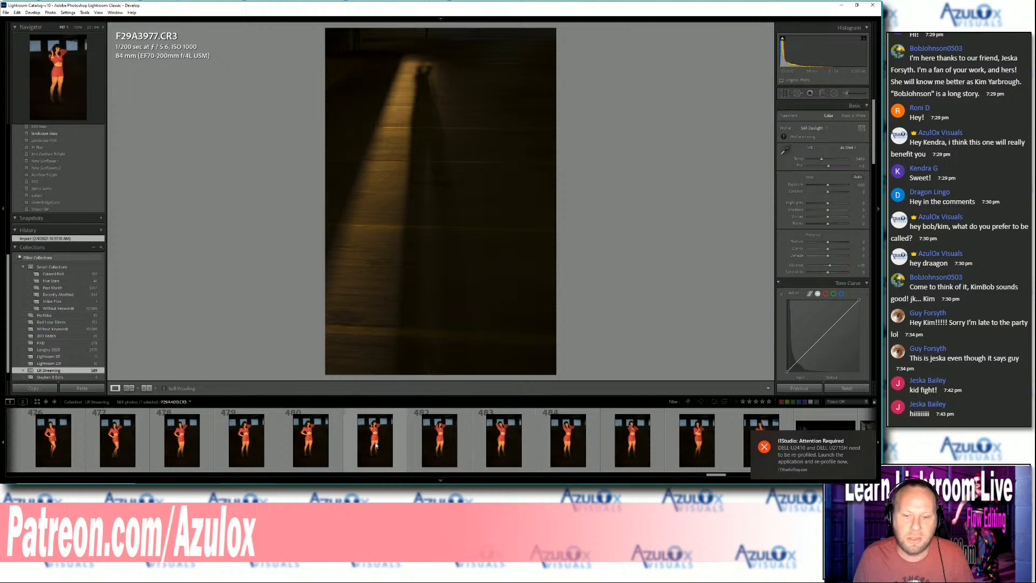
scroll(374, 442, up, 5)
scroll(378, 442, up, 2)
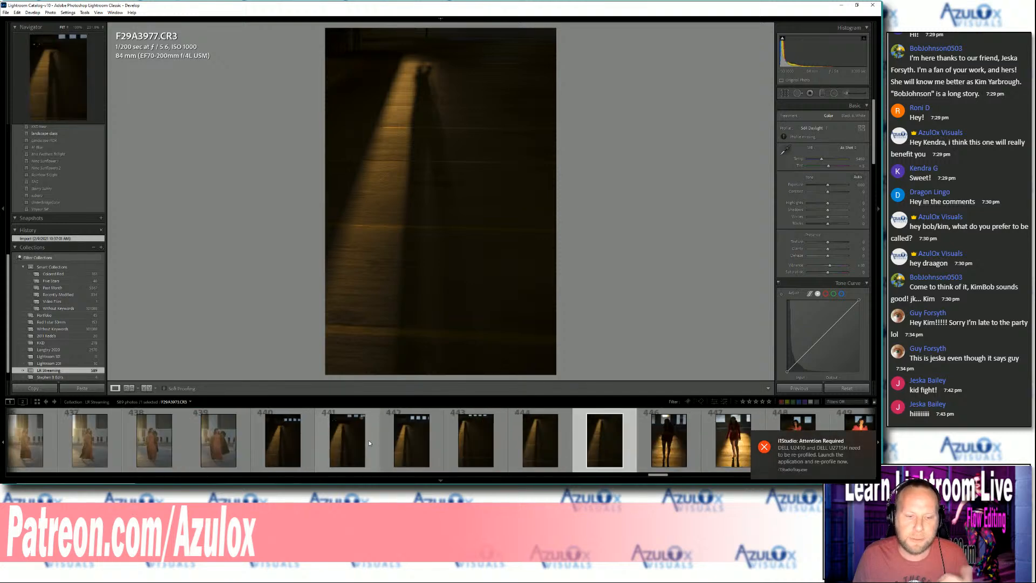
scroll(540, 437, down, 2)
scroll(491, 431, up, 9)
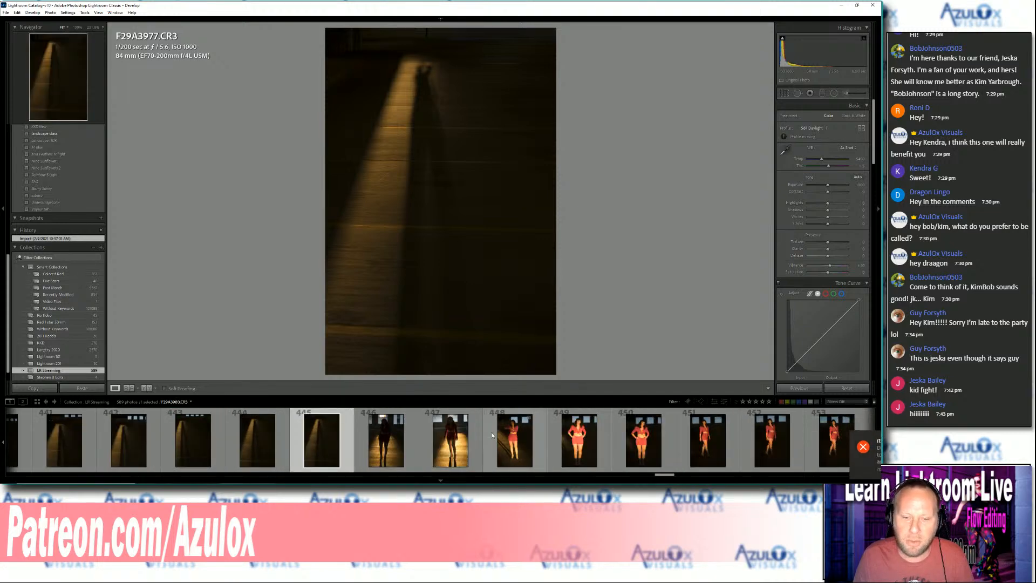
- View backlit sunset photos 428, 430, 432, 434, 436, 437 and 439 one after another to compare their light
click(369, 448)
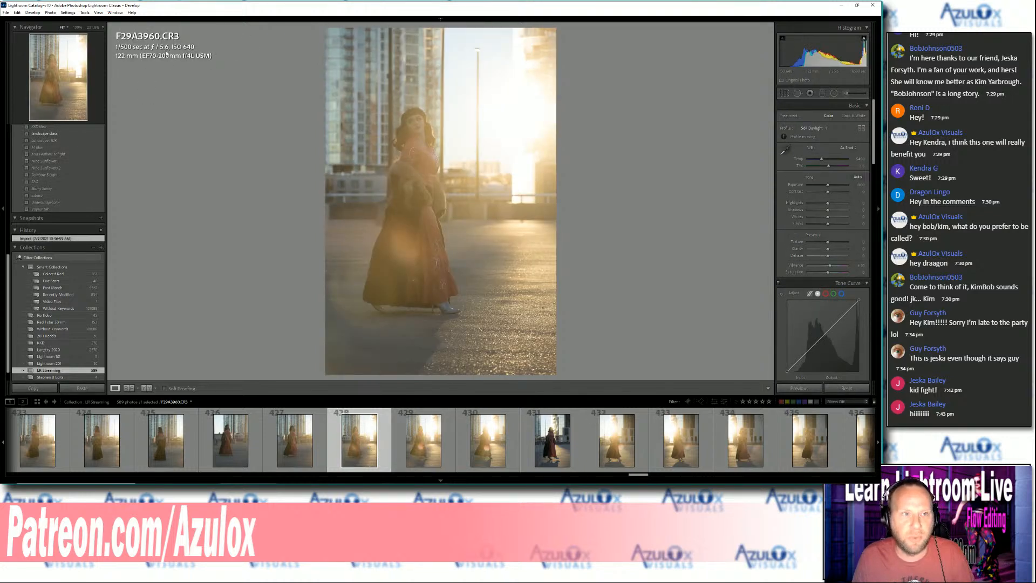
click(488, 436)
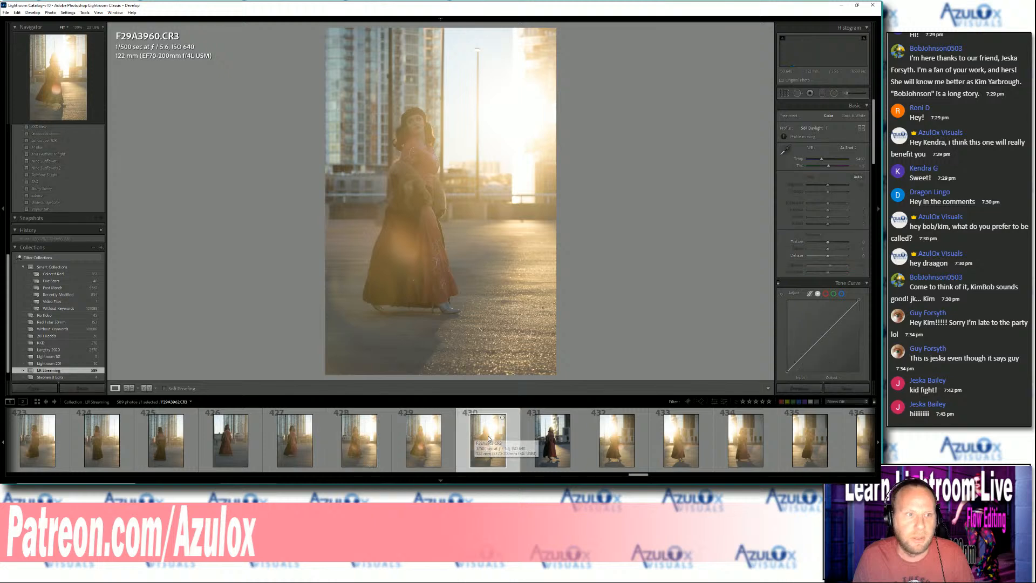
click(617, 441)
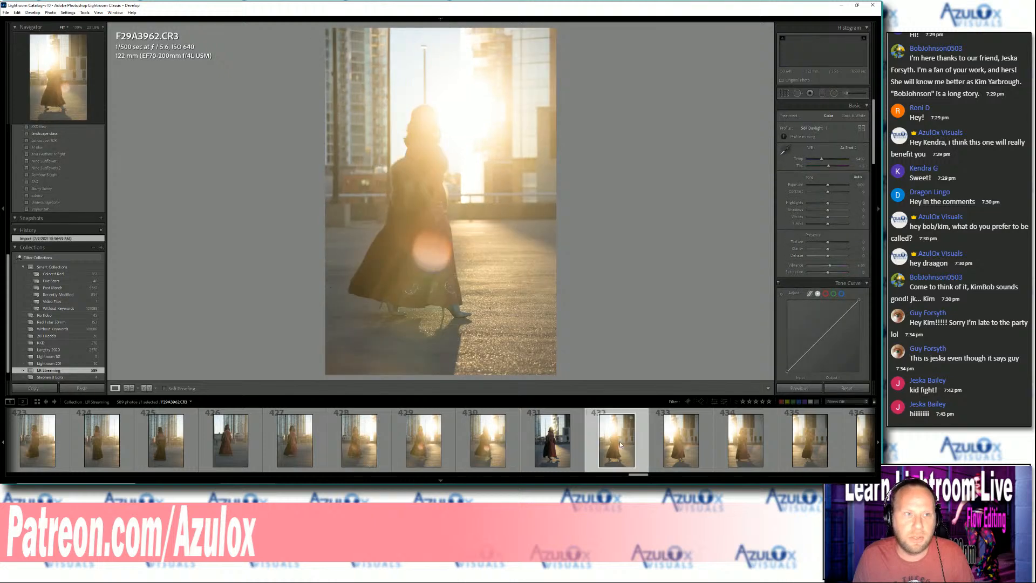
click(720, 448)
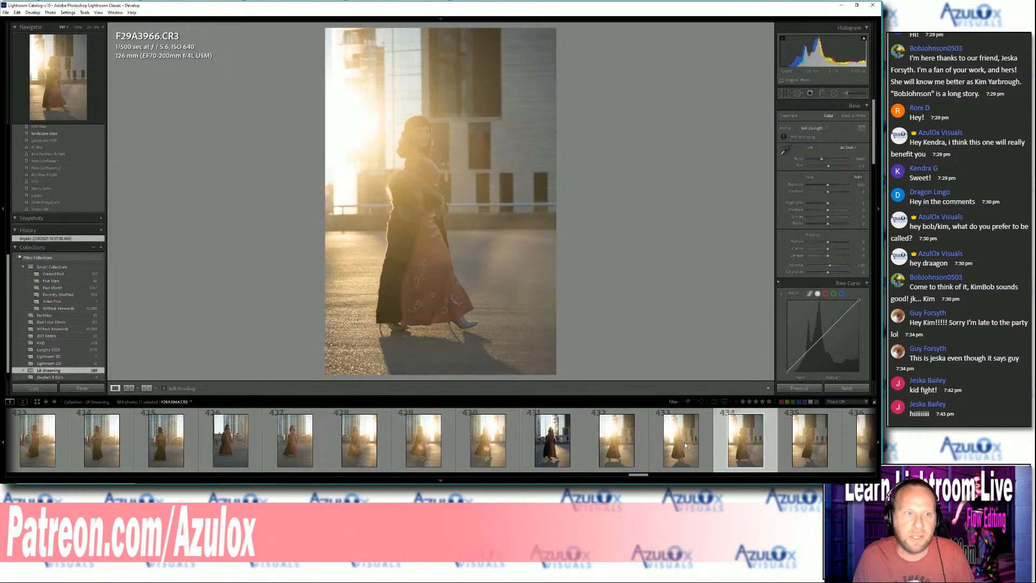
scroll(685, 442, down, 4)
click(600, 435)
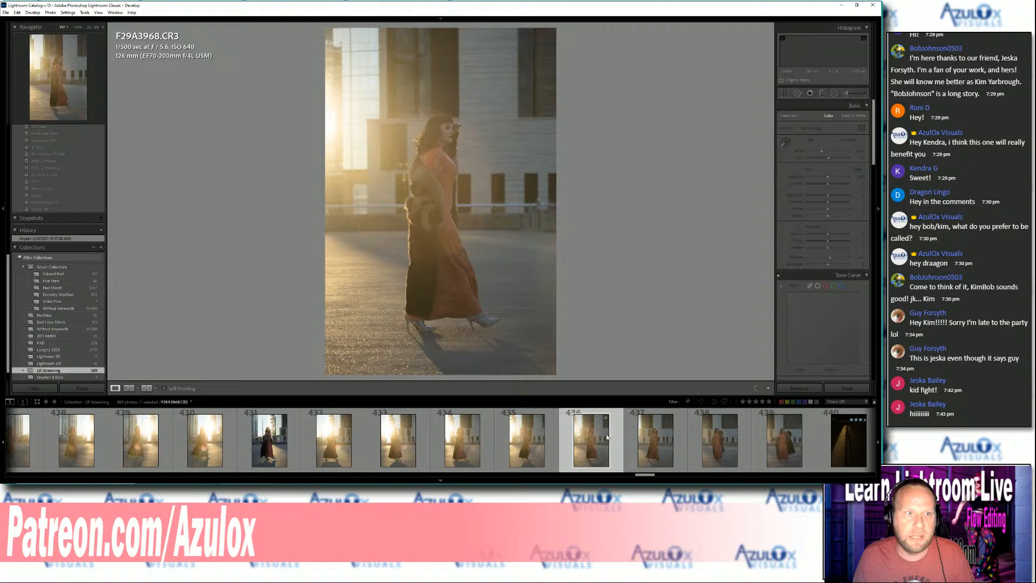
click(665, 438)
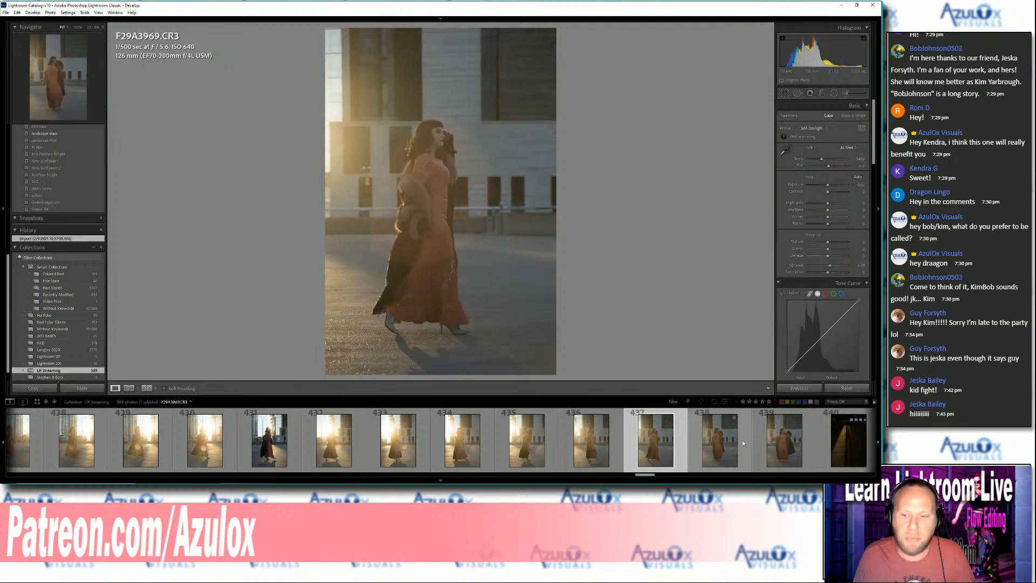
click(753, 440)
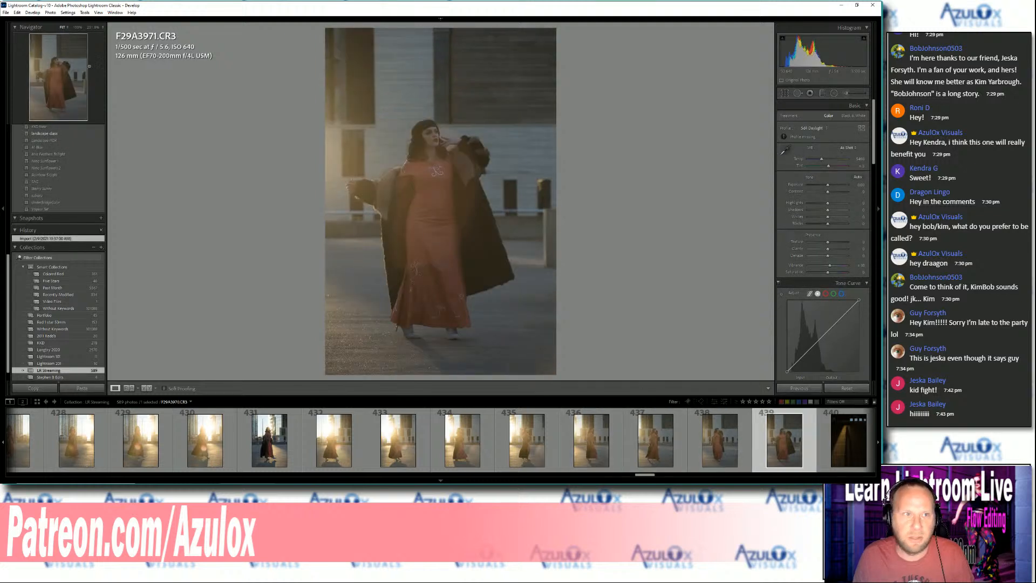
- View the backlit profile photo 417, and go back through the shoot to the first fur coat set
scroll(493, 429, up, 5)
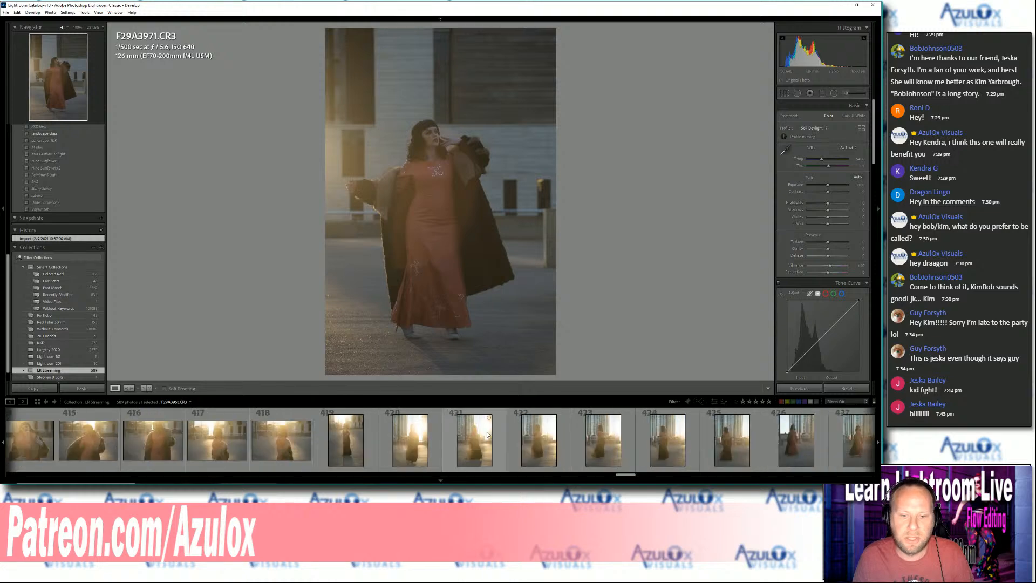
click(244, 440)
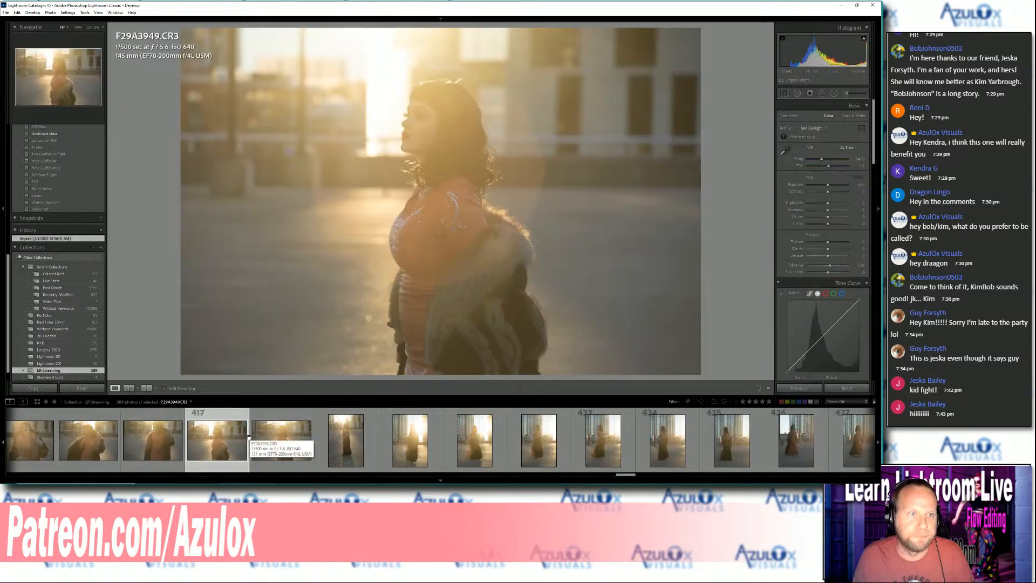
scroll(249, 438, up, 4)
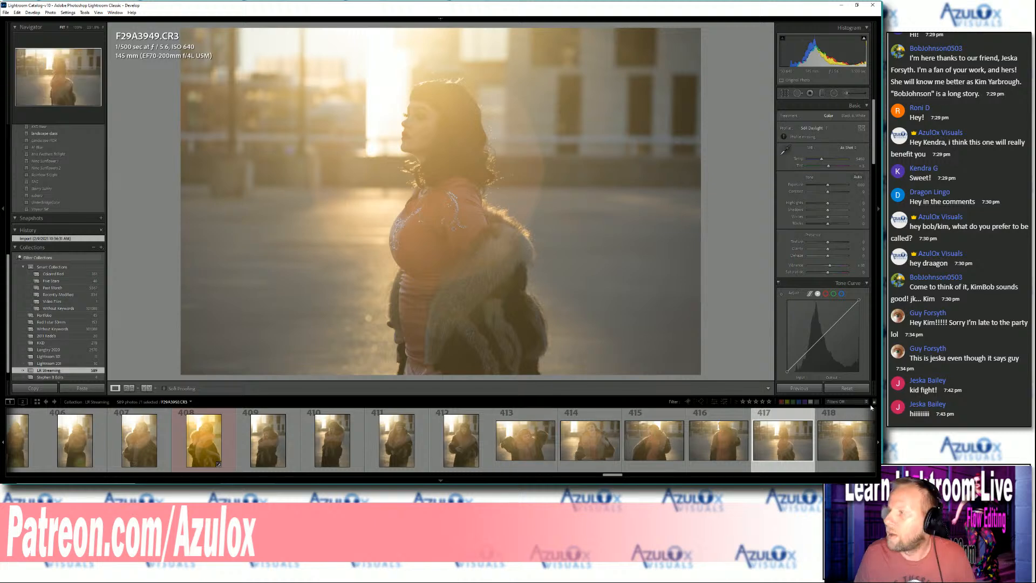
scroll(531, 448, up, 9)
scroll(520, 441, up, 13)
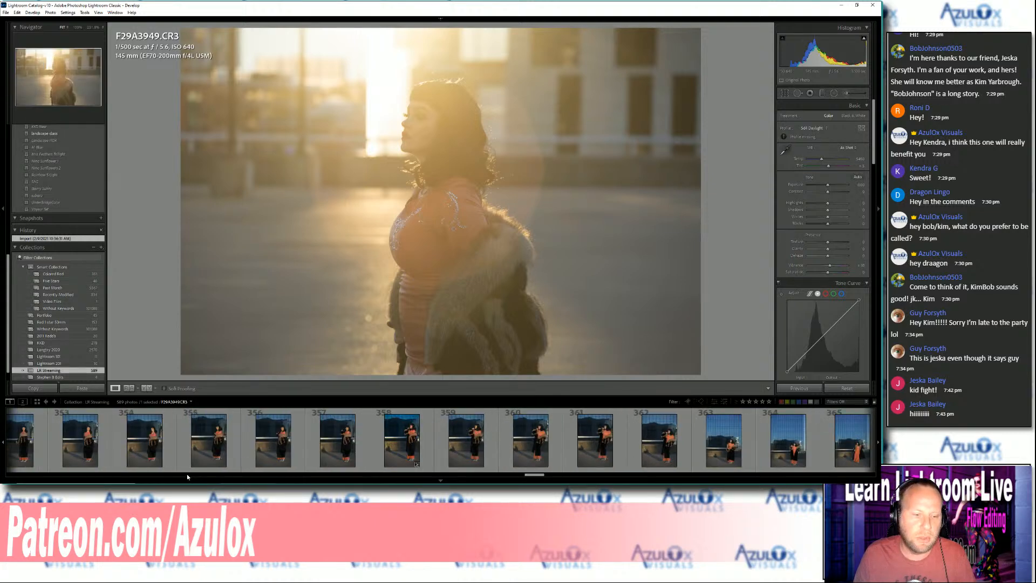
scroll(187, 475, up, 13)
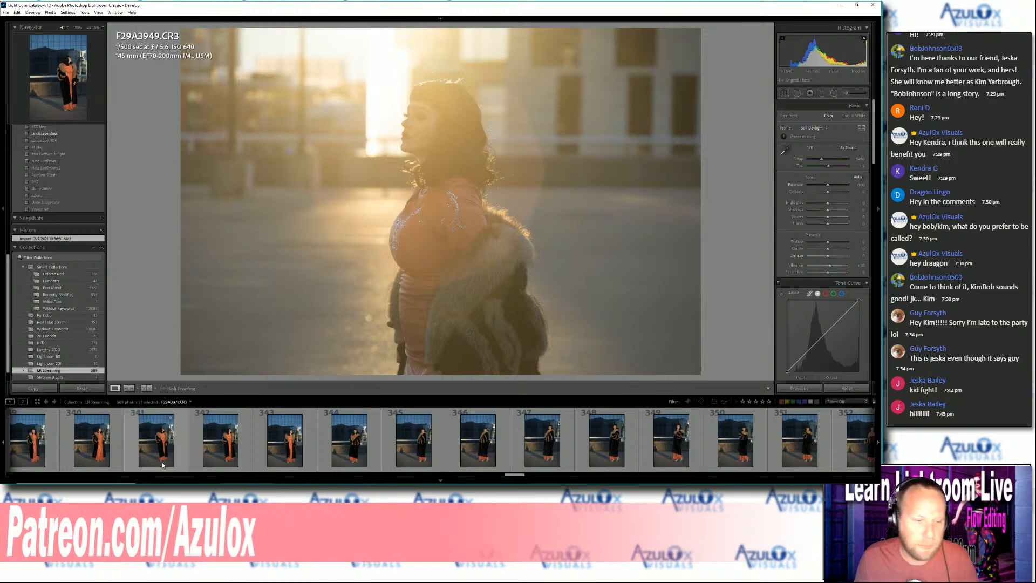
scroll(162, 462, up, 13)
drag(450, 478, 62, 473)
scroll(62, 473, up, 2)
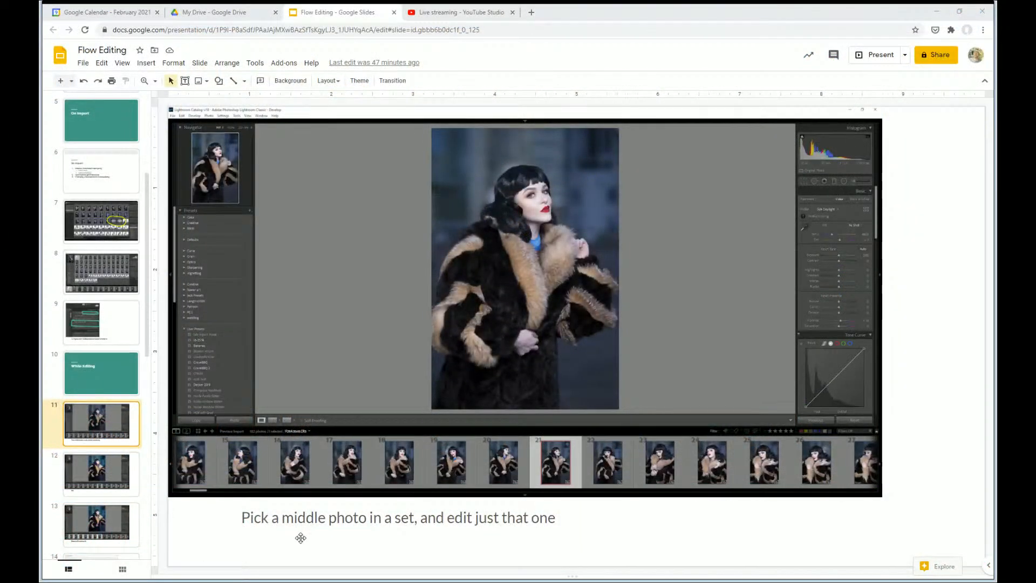
- Present slides 11 to 14 on editing a middle photo, syncing to the left and the Synchronize Settings options
click(297, 417)
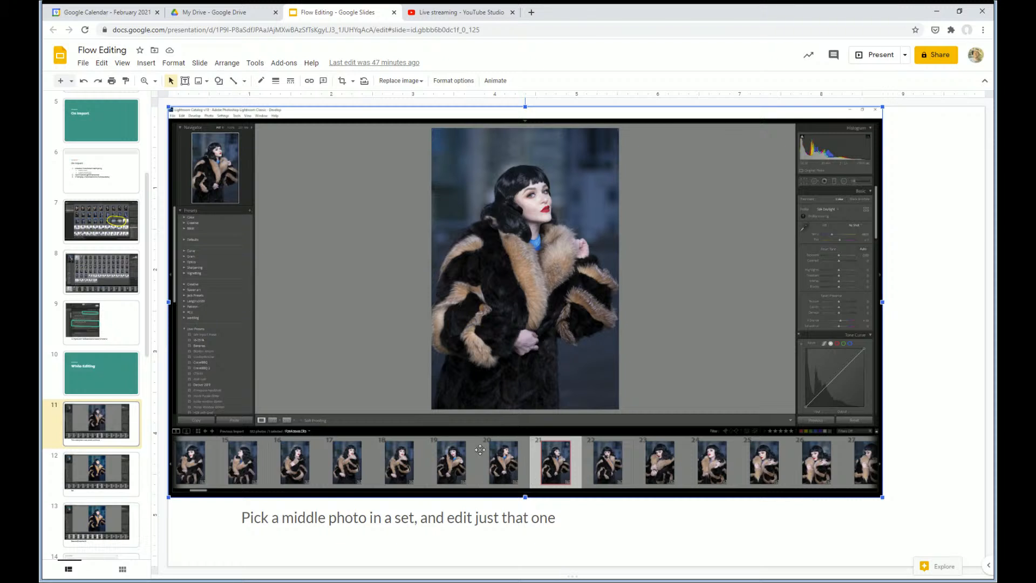
click(118, 488)
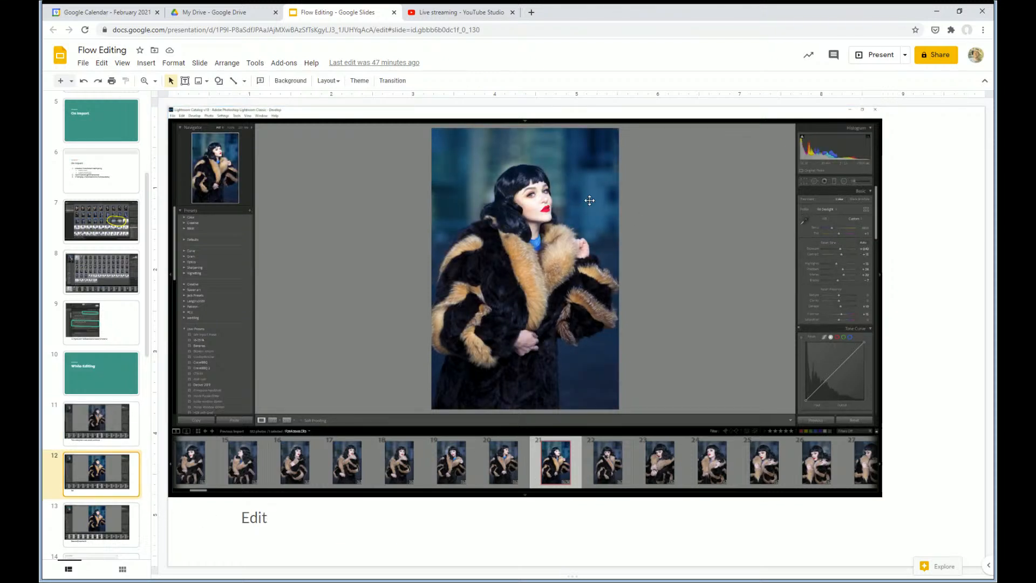
click(111, 529)
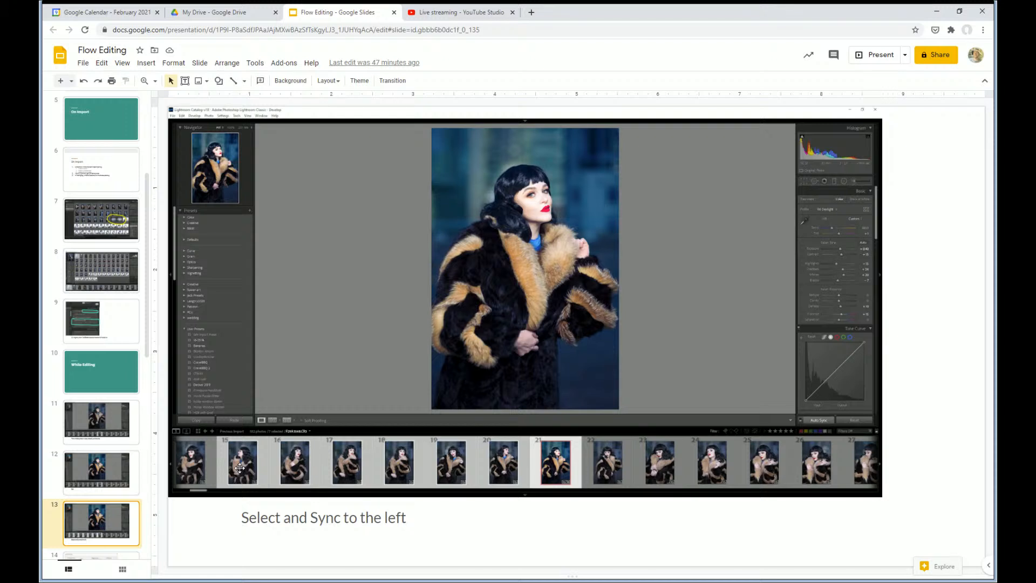
scroll(111, 460, down, 1)
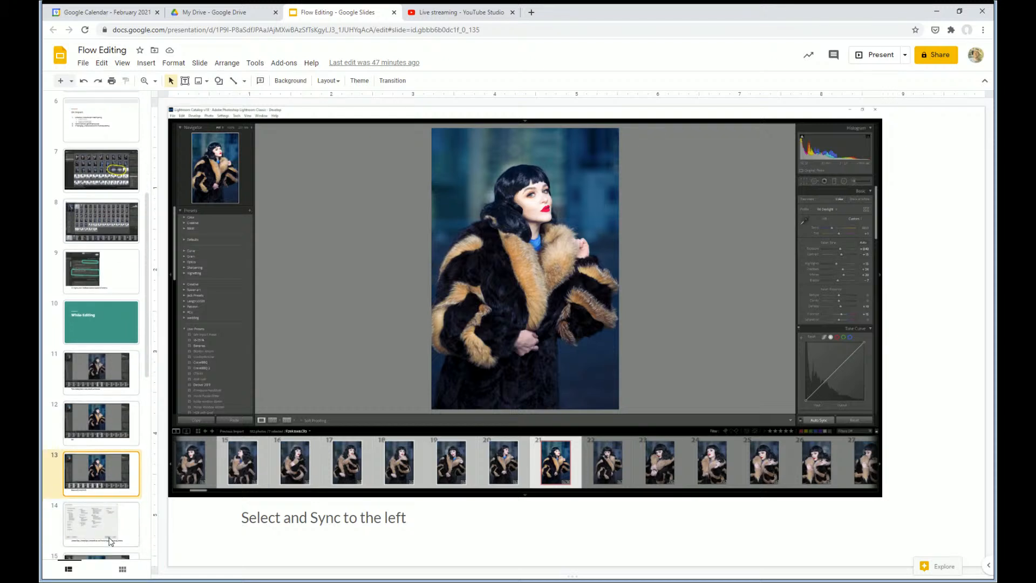
click(111, 540)
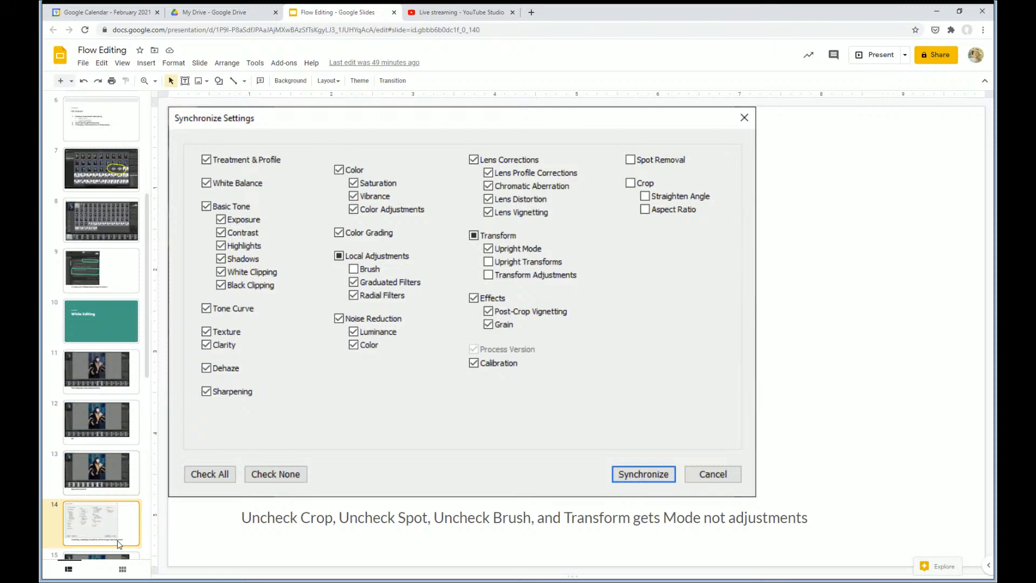
- Present slides 15 to 18, from syncing to the right through the comparison of Sync, Previous and Preset
scroll(108, 410, down, 3)
click(105, 414)
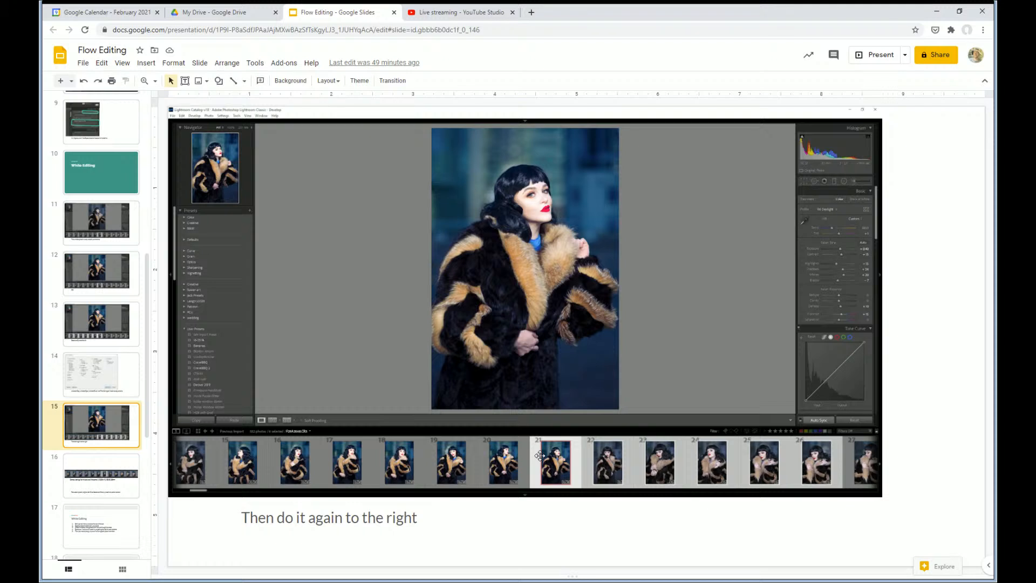
click(102, 494)
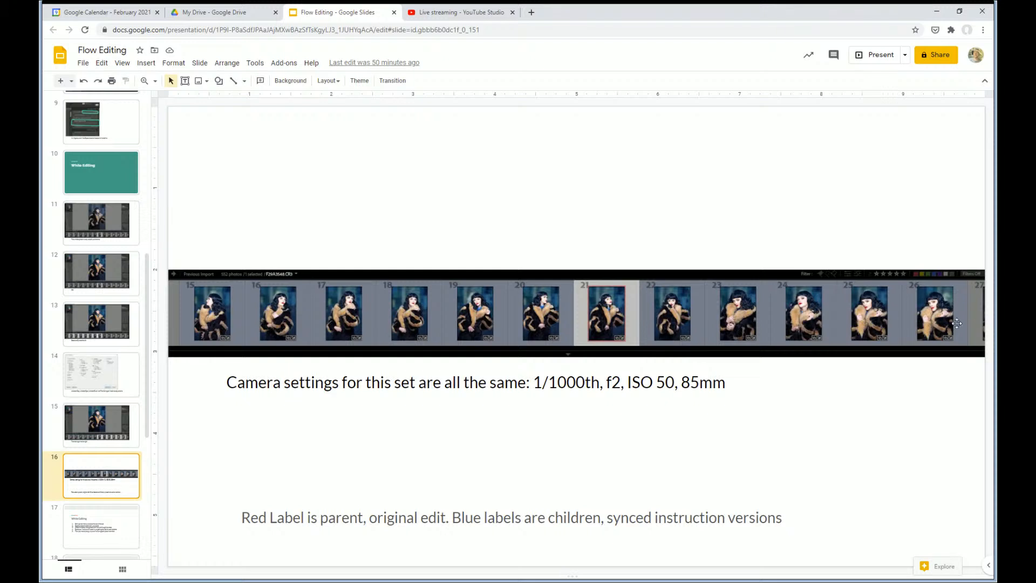
click(119, 516)
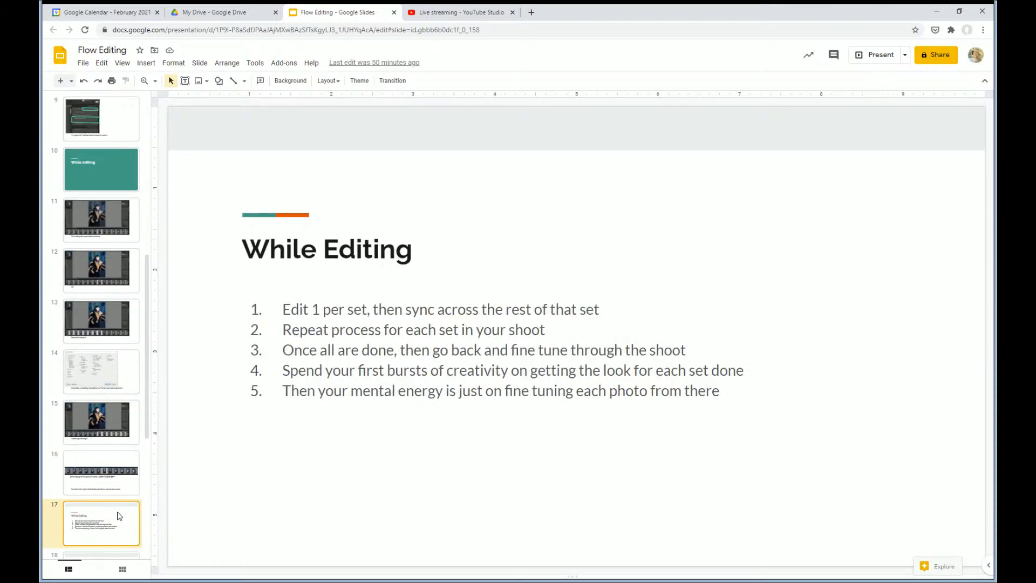
scroll(118, 512, down, 2)
click(94, 471)
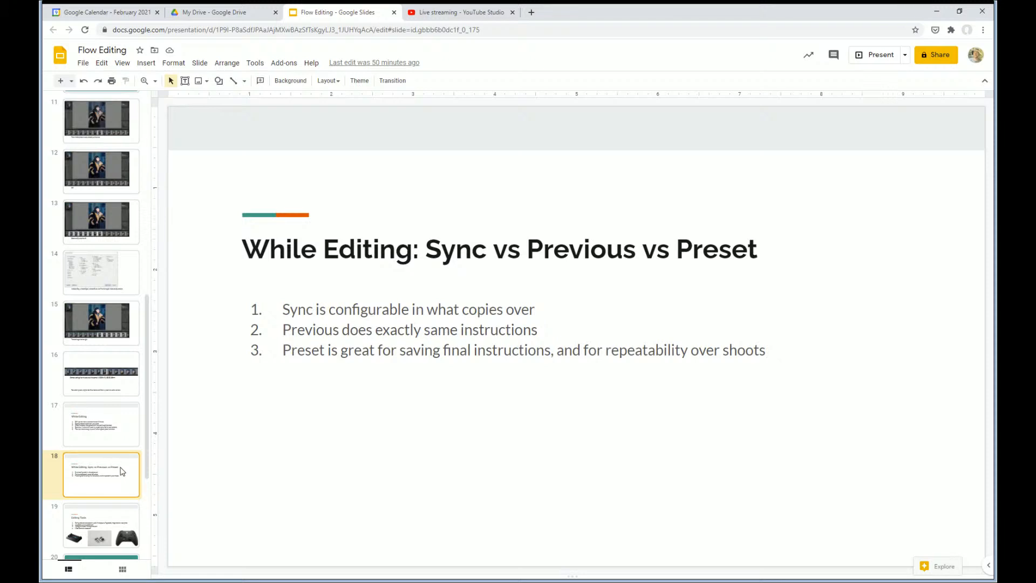
scroll(117, 466, down, 1)
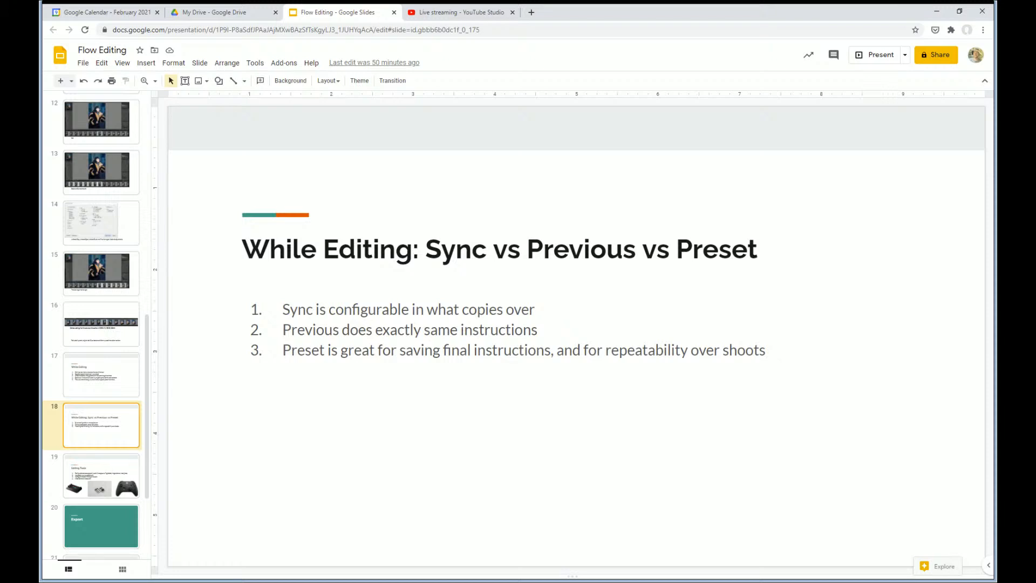
- Switch to Lightroom and select photos 21 through 51, with the edited red-labelled photo 21 as the source
click(209, 540)
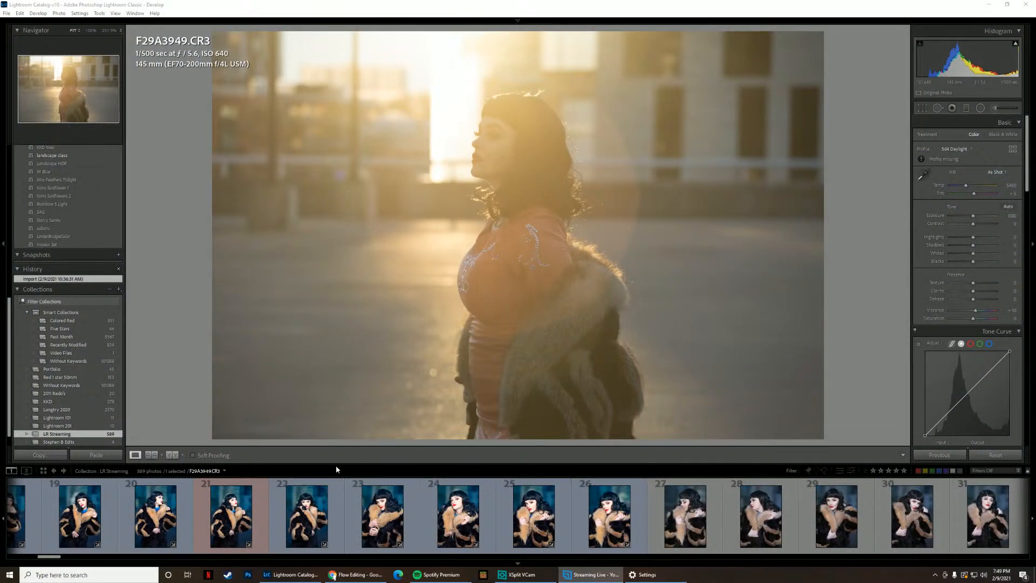
click(244, 501)
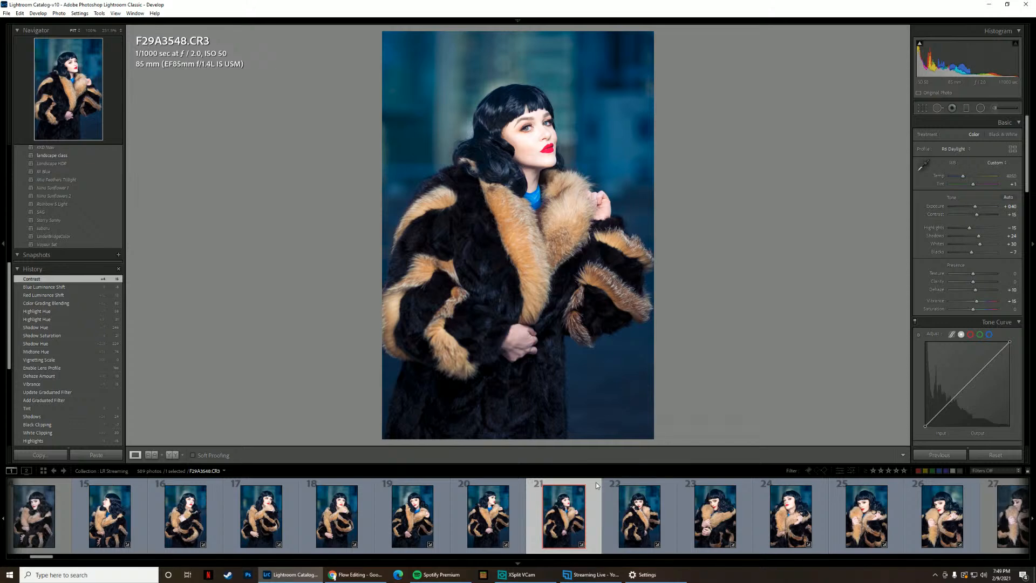
scroll(582, 519, down, 4)
scroll(582, 519, down, 4)
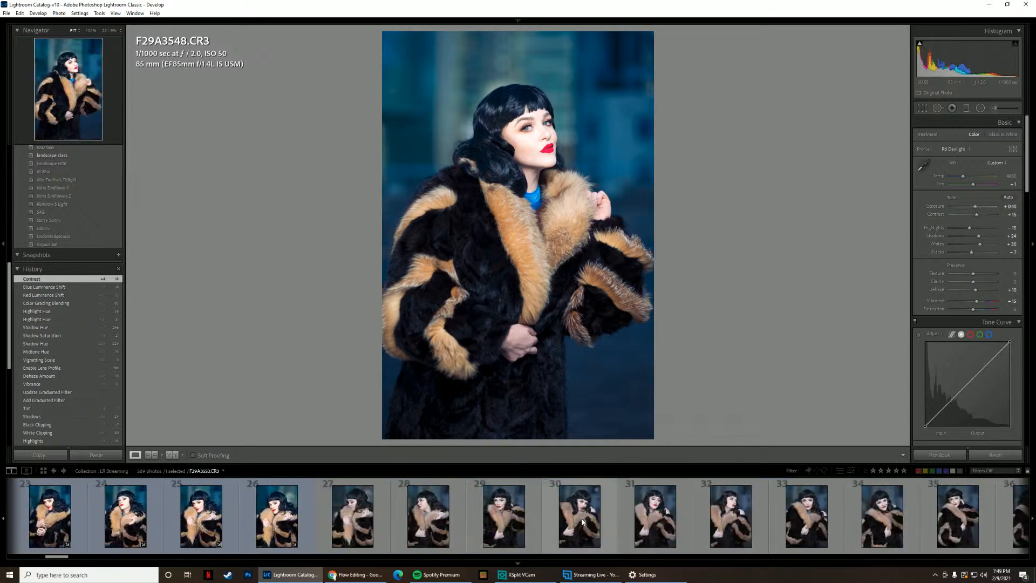
scroll(592, 516, down, 9)
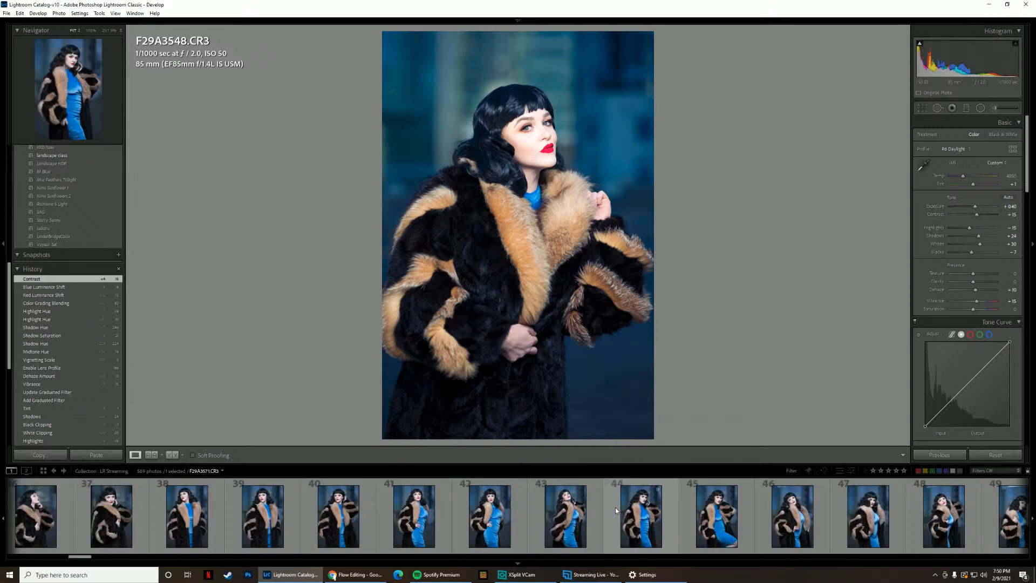
scroll(616, 511, down, 9)
shift+click(849, 525)
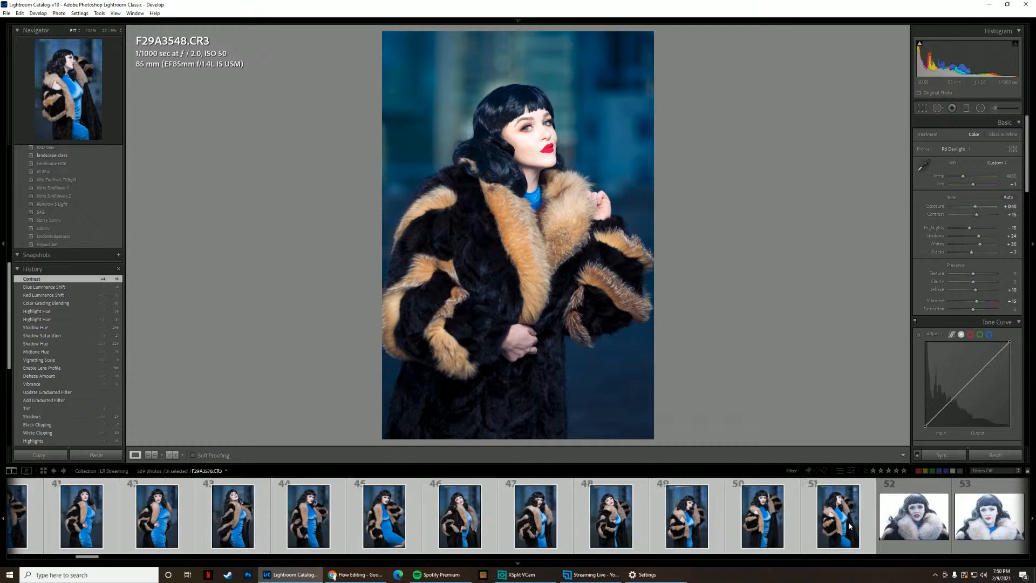
- Synchronize photo 21's edit to the selected photos, leaving out Brush, Spot Removal, Crop, Upright Transforms and Transform Adjustments
scroll(821, 526, up, 5)
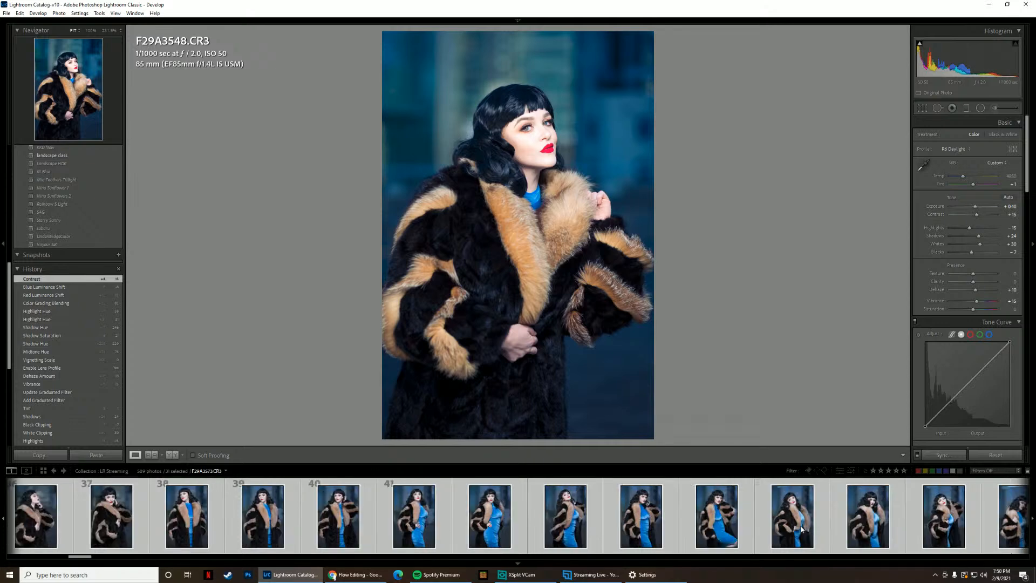
click(945, 456)
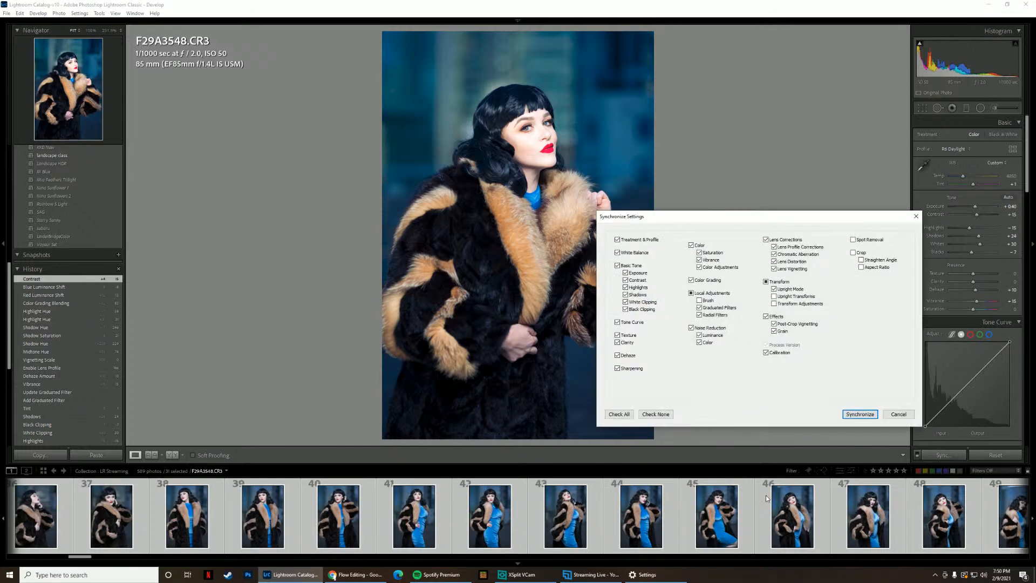
click(869, 417)
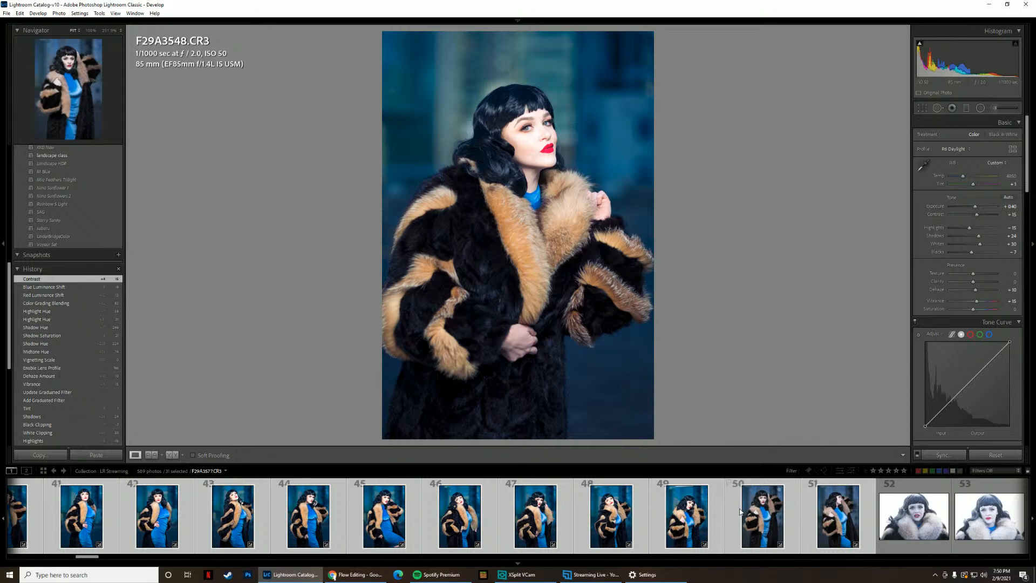
- Look back over the synced photos, reselect only photo 21 and bring up the list of presets
scroll(678, 521, up, 10)
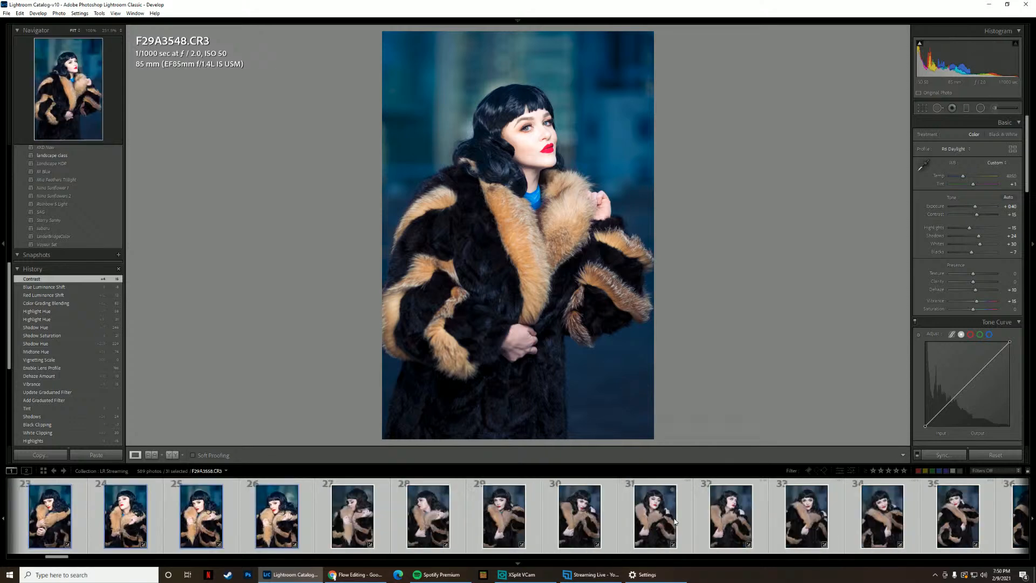
click(547, 514)
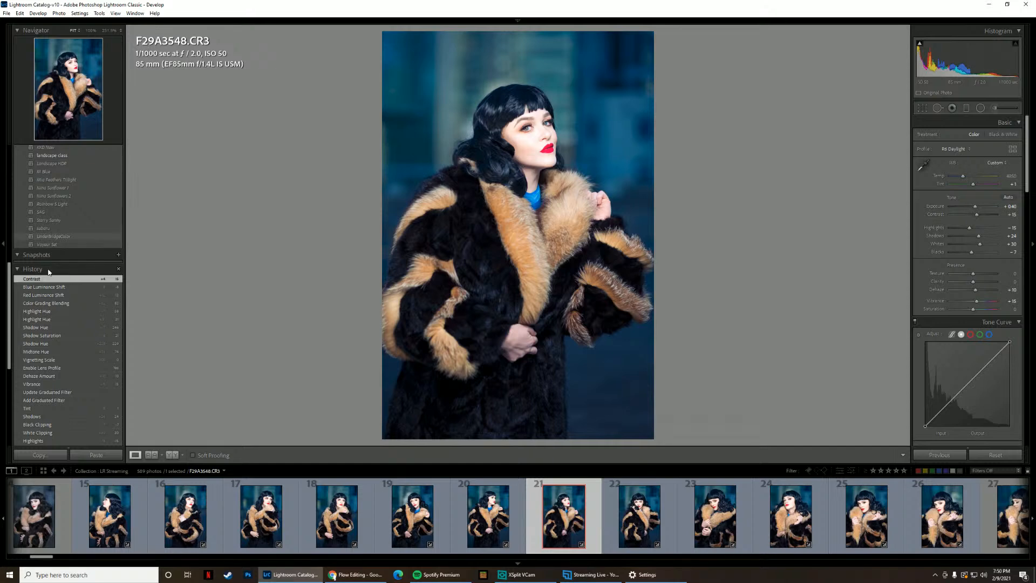
click(4, 271)
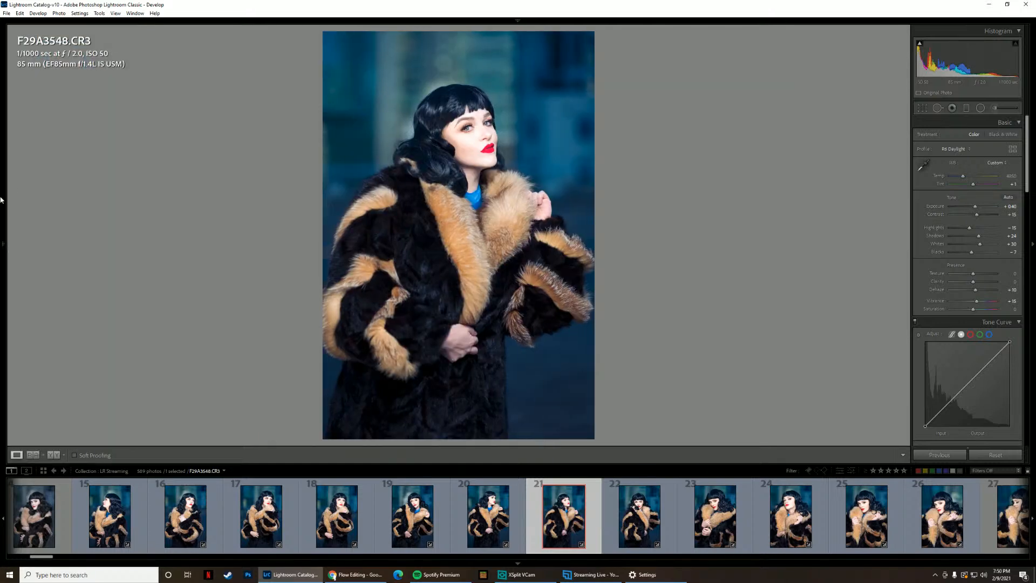
click(1, 200)
scroll(22, 162, up, 5)
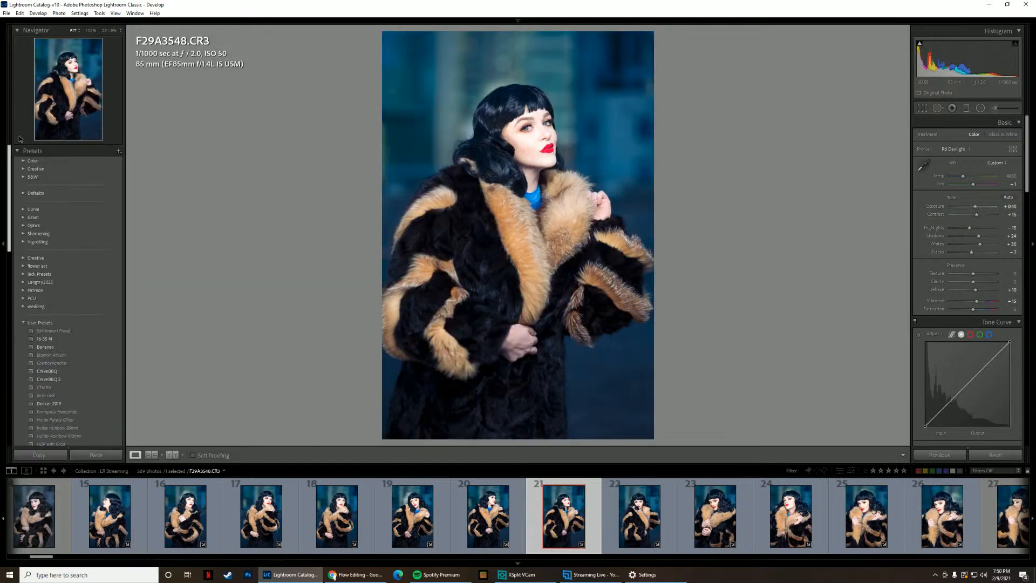
- Create a develop preset from photo 21's settings in the Patreon group, named with the model's first name followed by Bettie Page
click(119, 151)
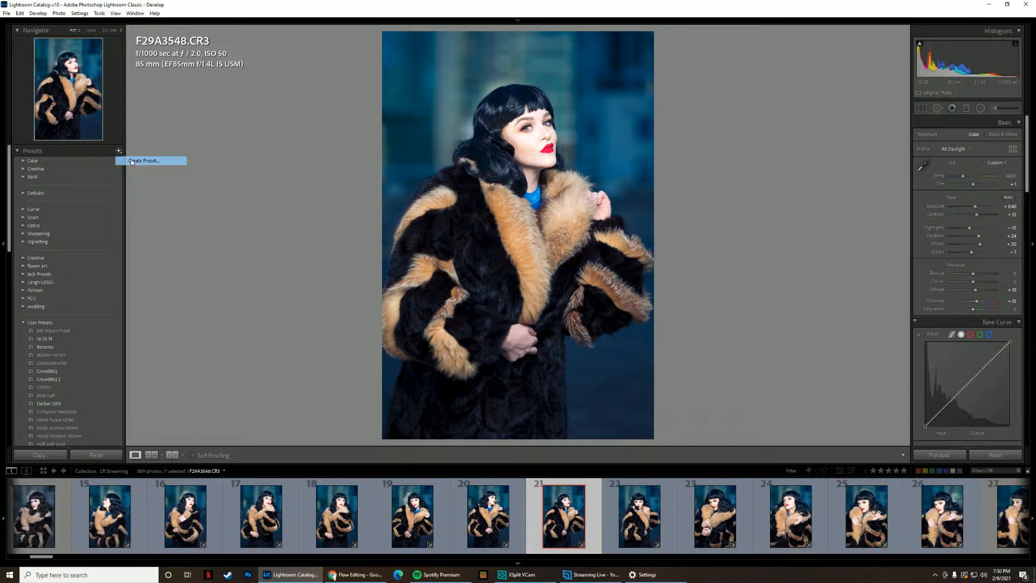
click(132, 161)
click(664, 249)
click(685, 296)
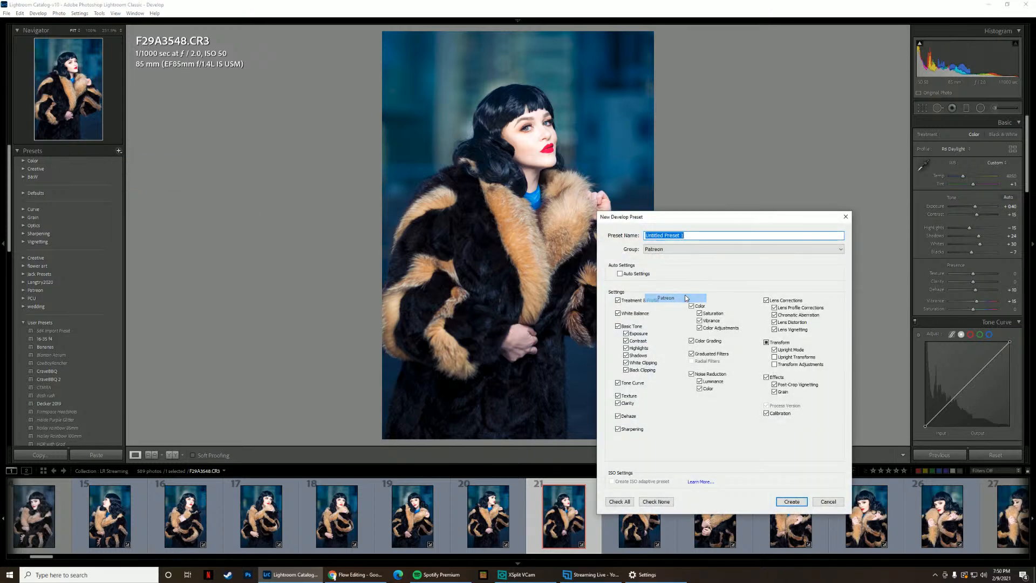
text(Jes)
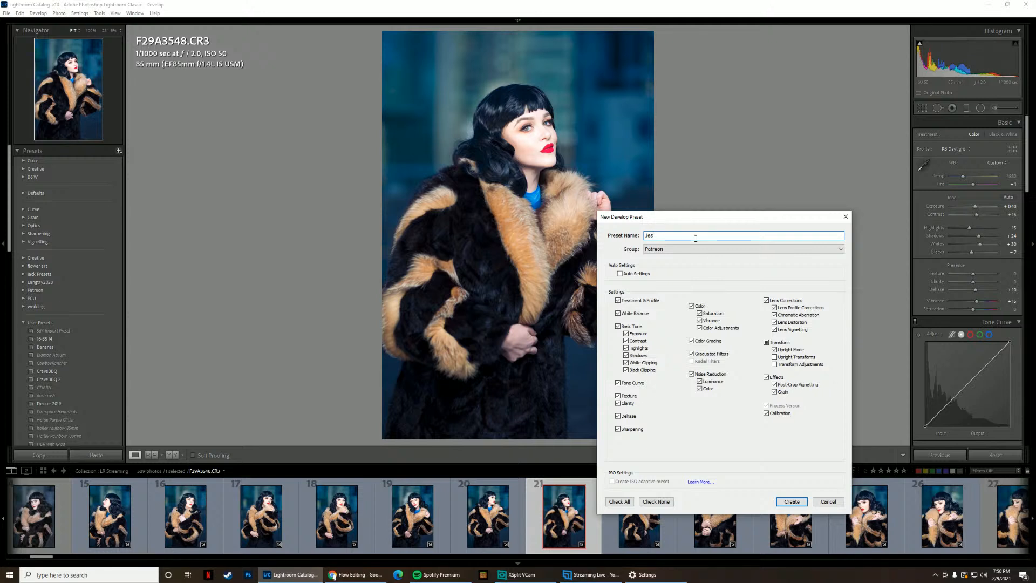
text(laka Bettie Page)
click(788, 501)
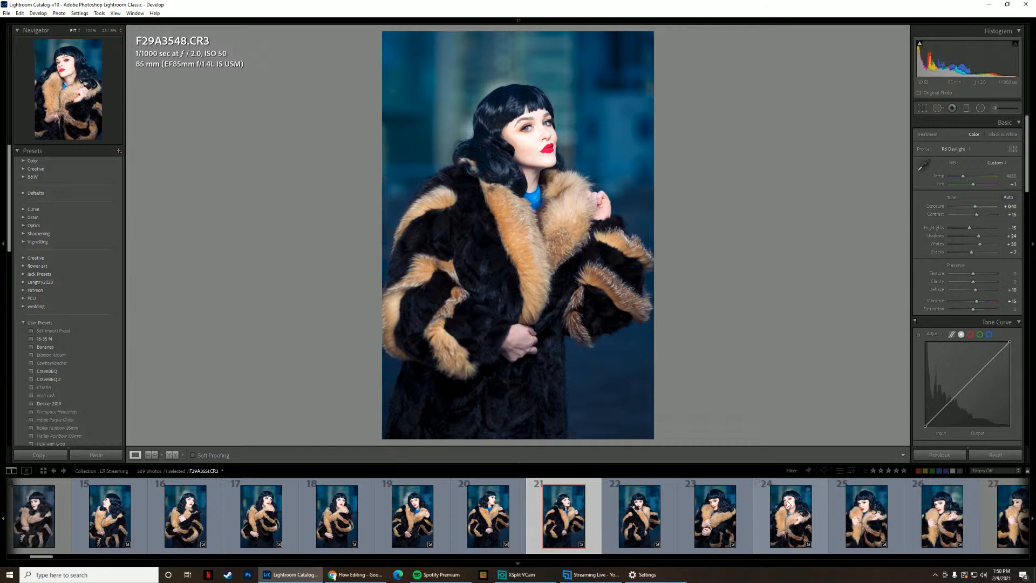
- Select unedited photo 6 and apply the new Bettie Page preset from the Patreon group to it
scroll(335, 523, up, 5)
click(424, 517)
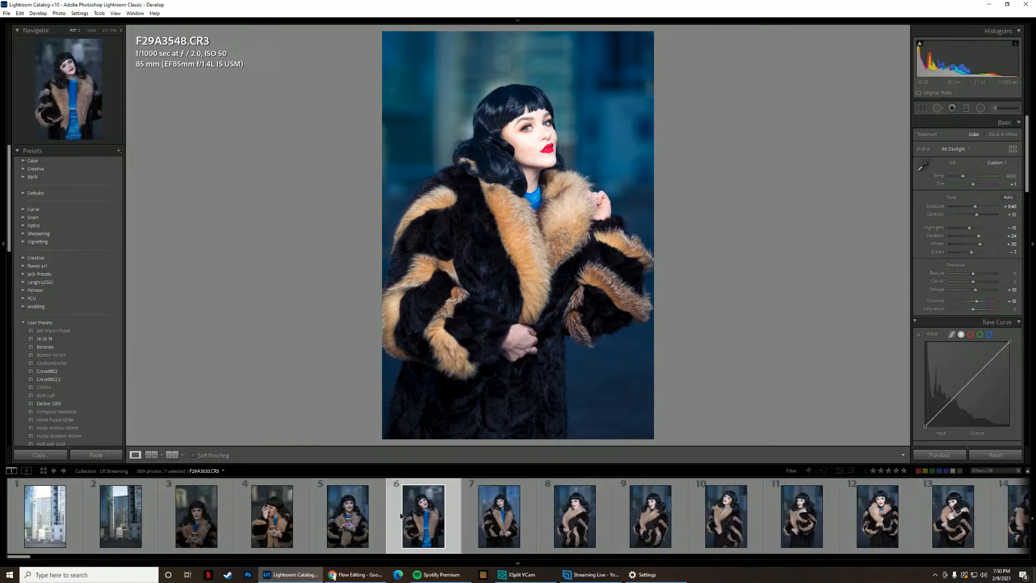
scroll(81, 383, down, 5)
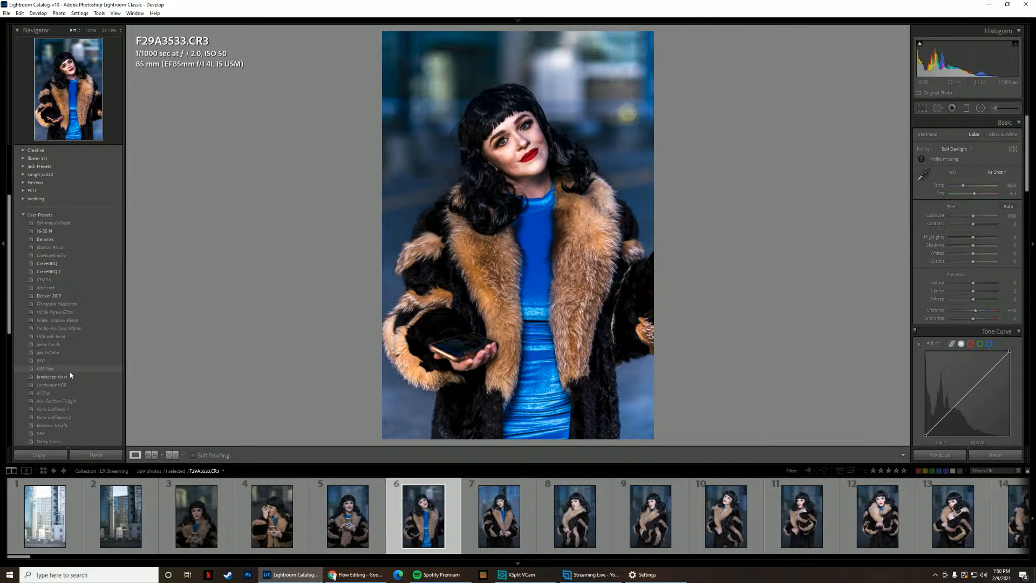
click(24, 215)
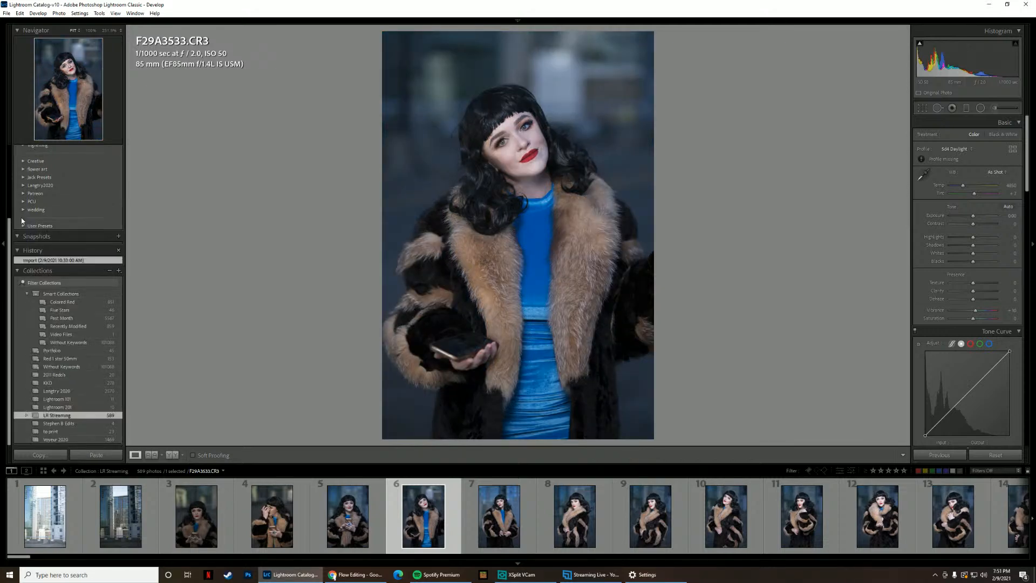
click(23, 193)
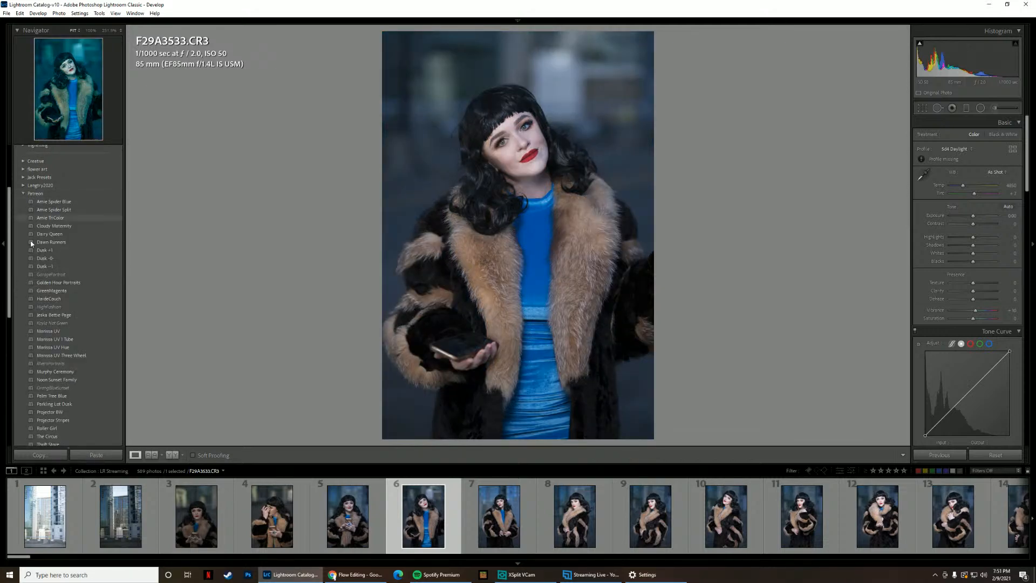
click(40, 315)
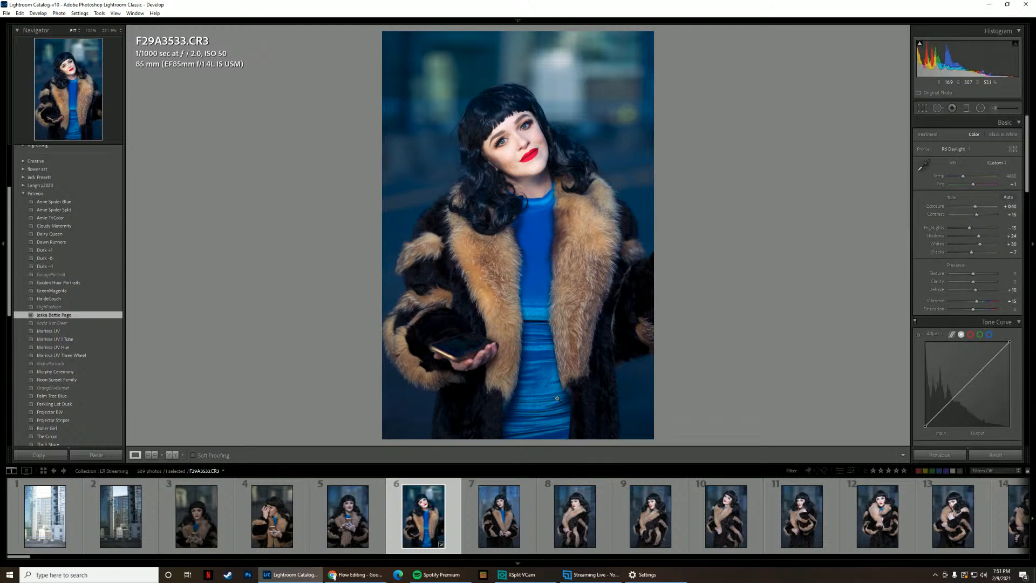
- Select photos 7 to 9, with photo 7 active, and apply the Bettie Page preset
click(512, 525)
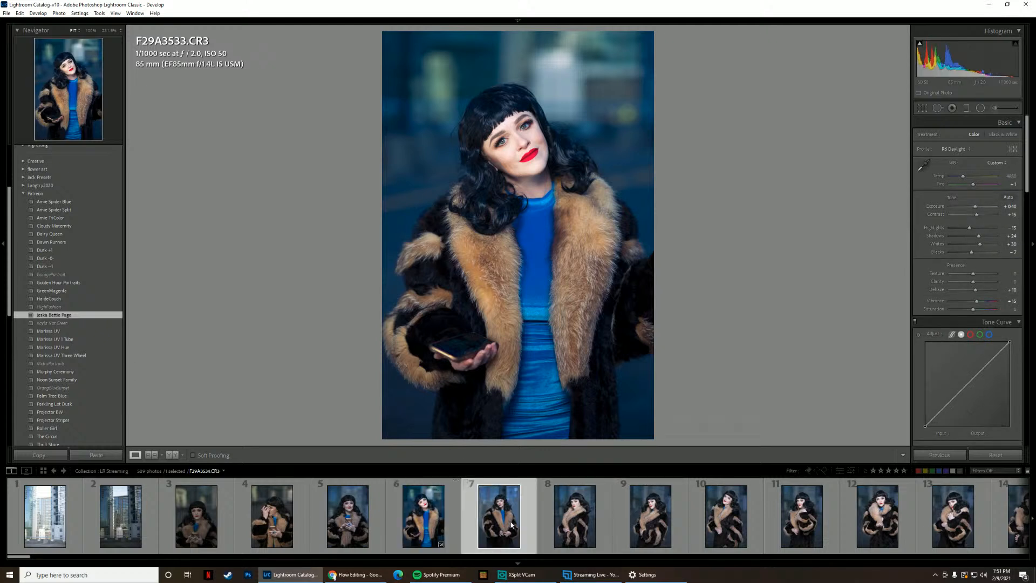
shift+click(652, 517)
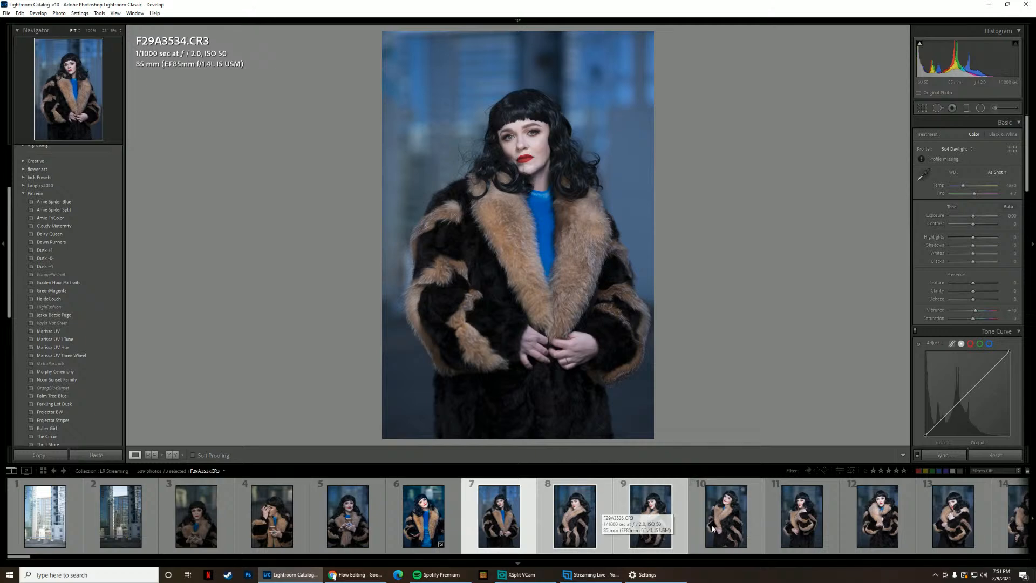
click(67, 388)
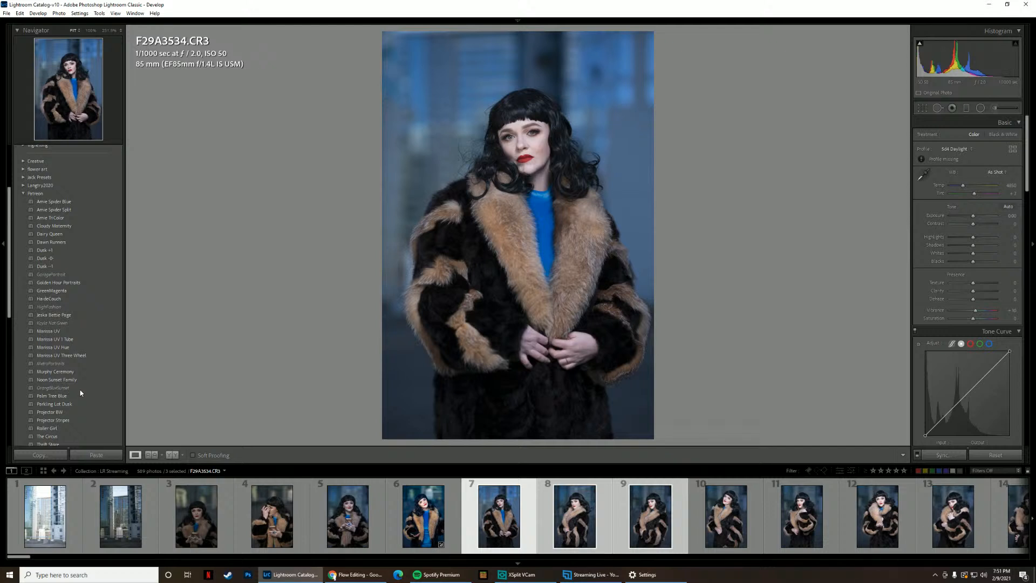
click(62, 316)
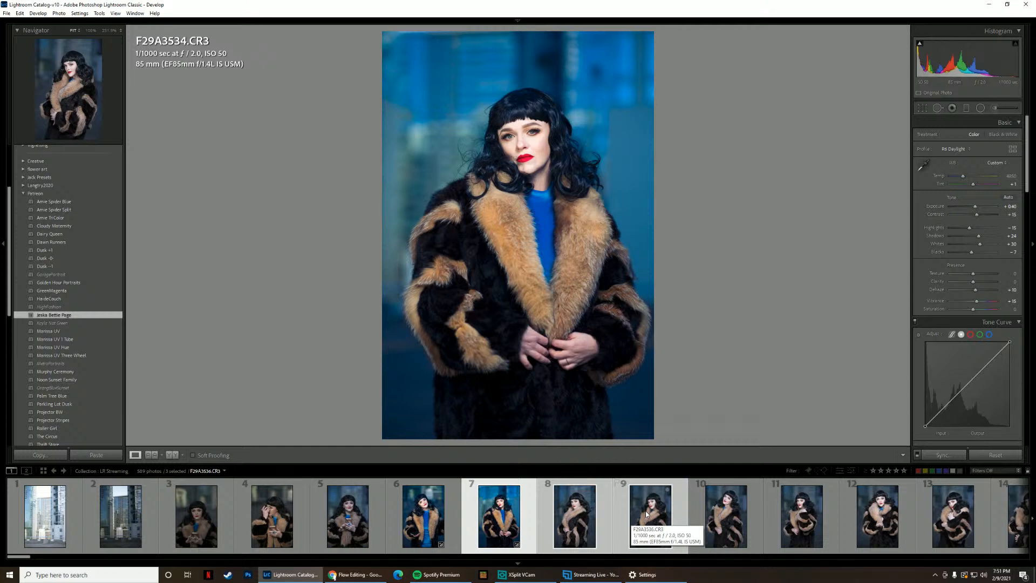
- Compare the unedited opening photos 1 to 5 with photos 6 and 7, which carry the new preset
scroll(643, 513, down, 8)
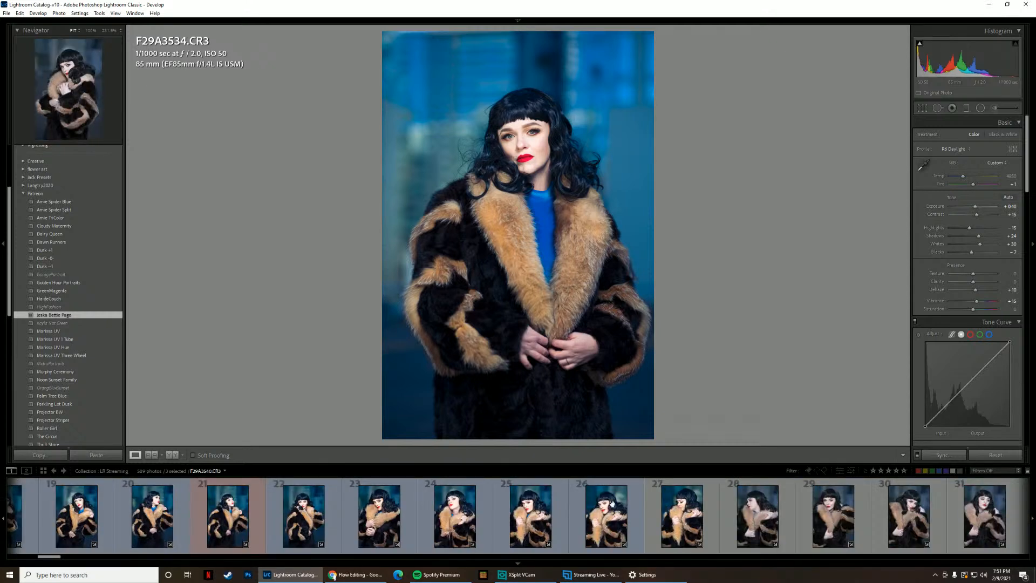
click(227, 509)
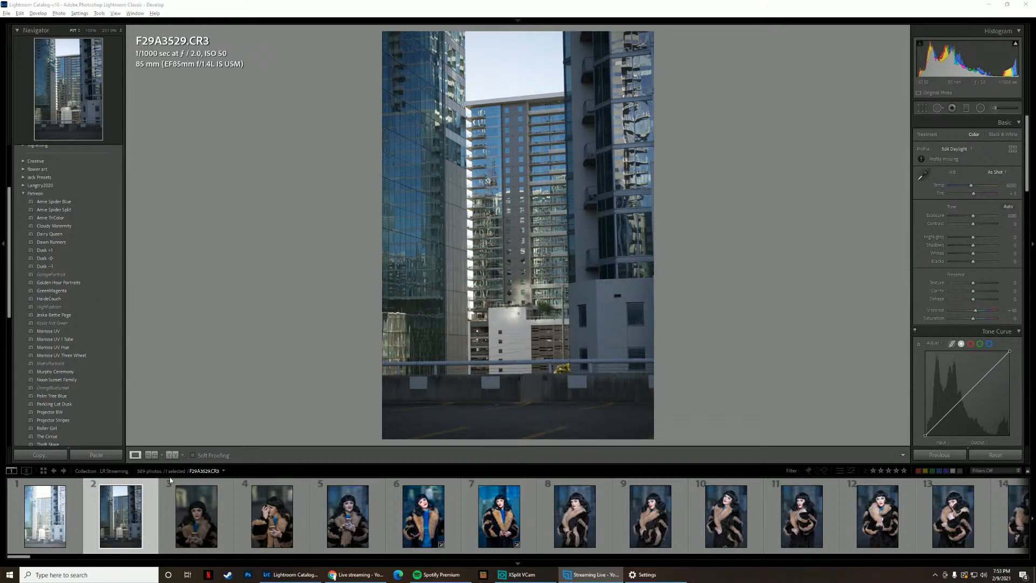
click(175, 519)
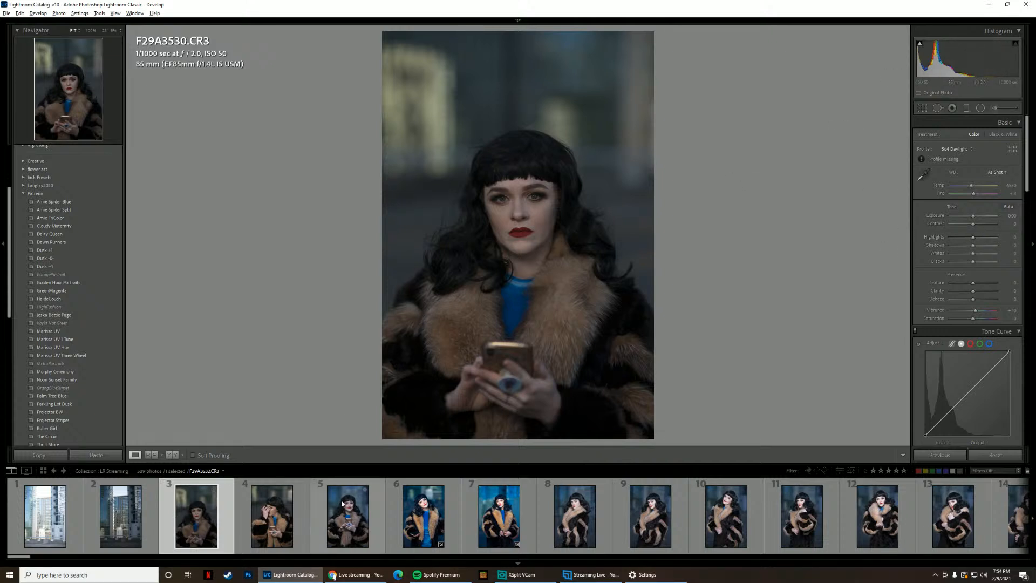
click(284, 523)
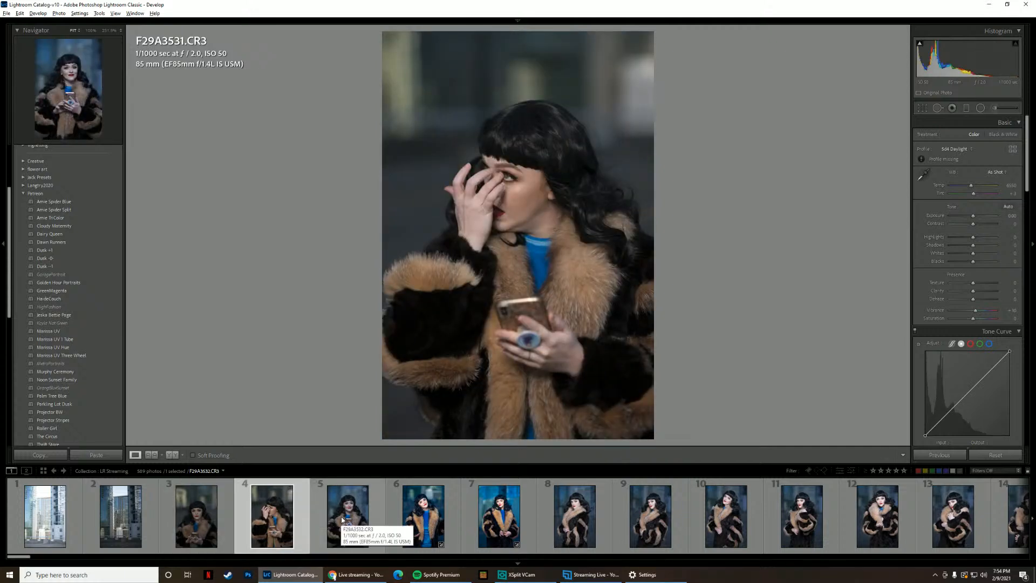
click(345, 519)
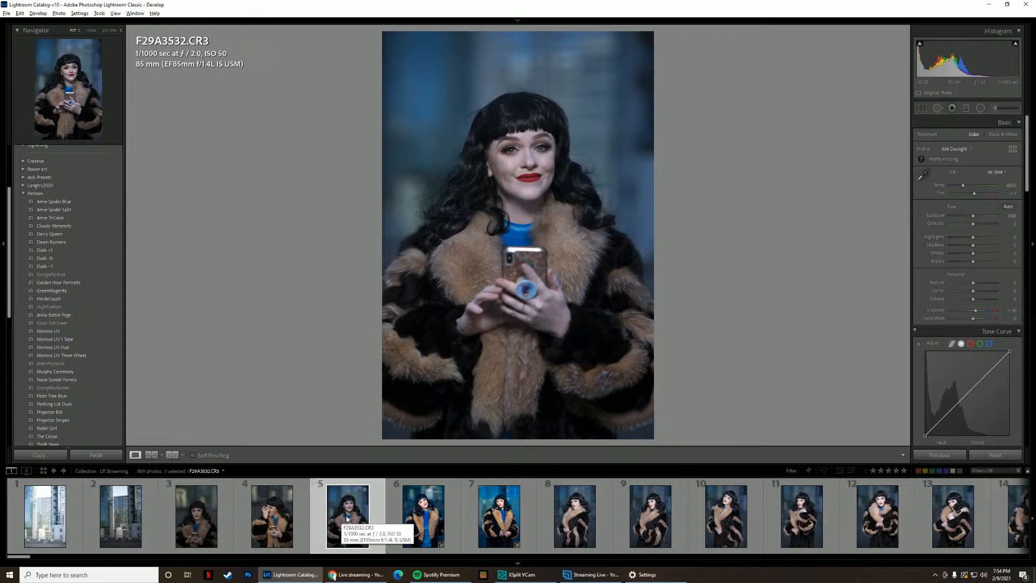
click(424, 517)
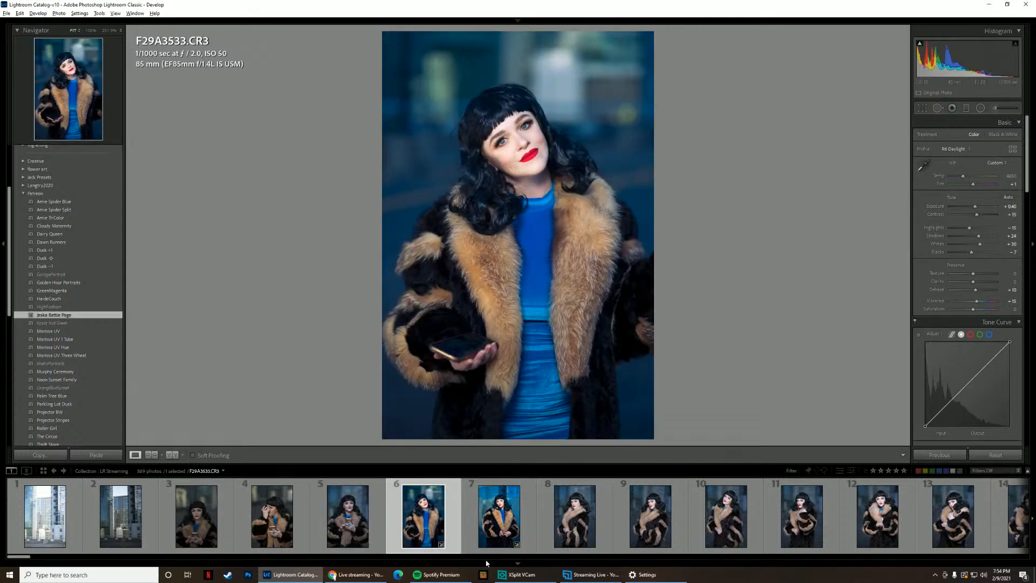
click(510, 536)
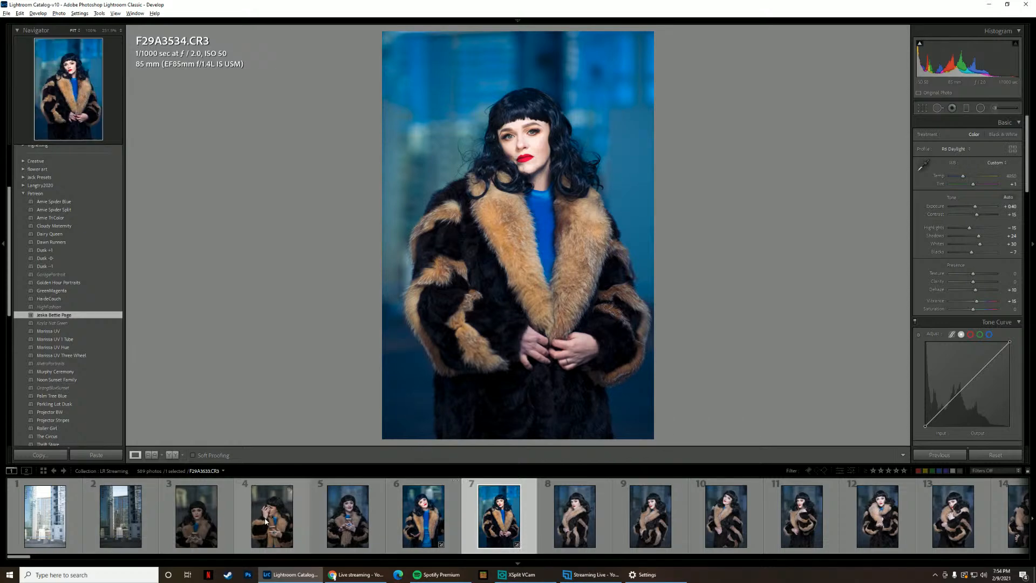
click(122, 529)
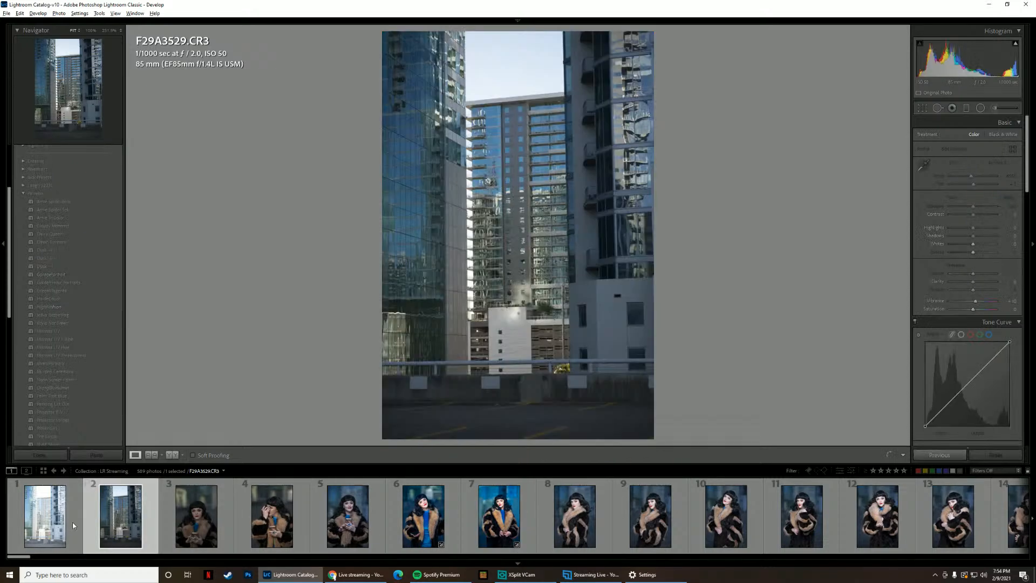
click(65, 521)
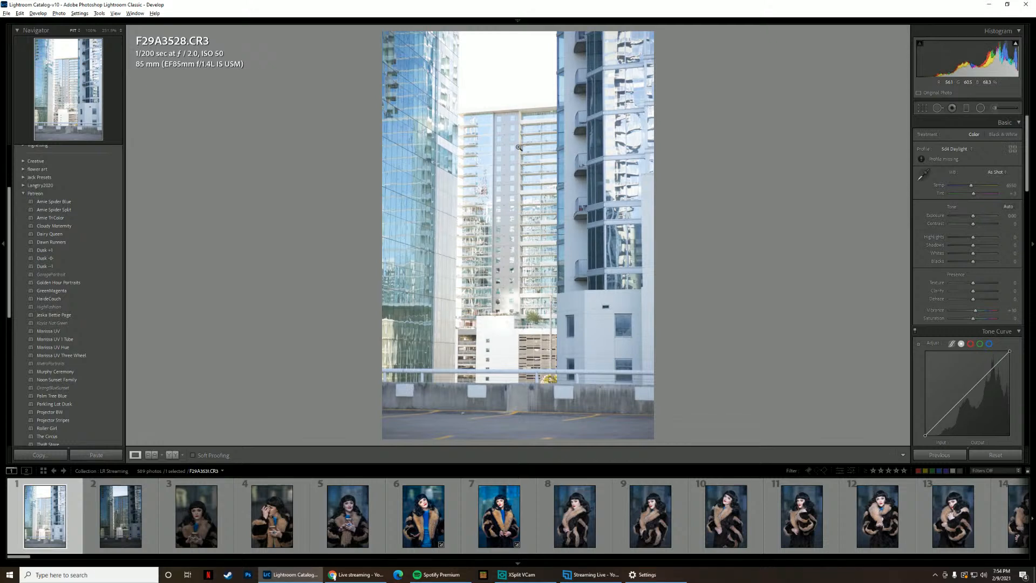
click(137, 527)
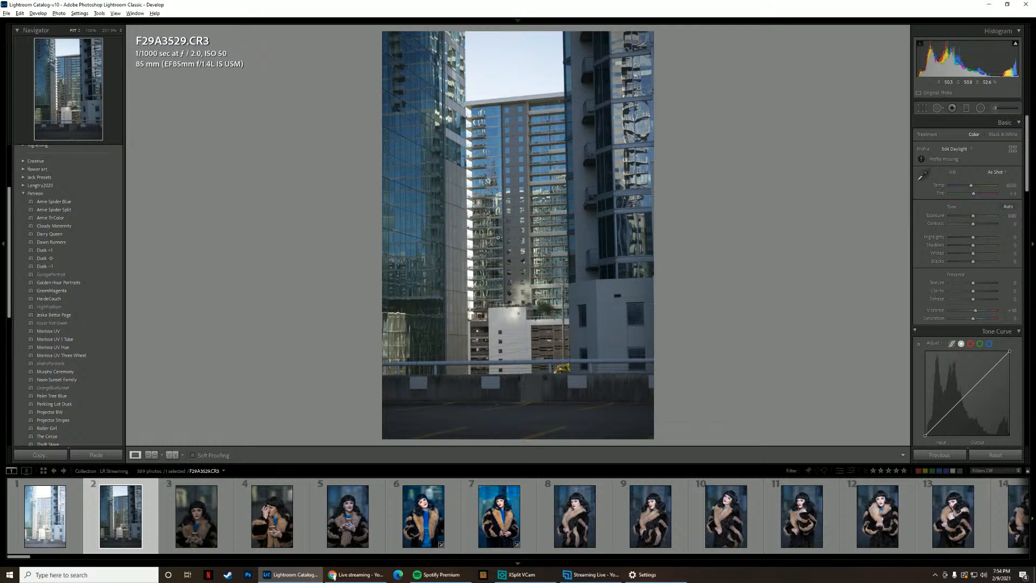
click(186, 508)
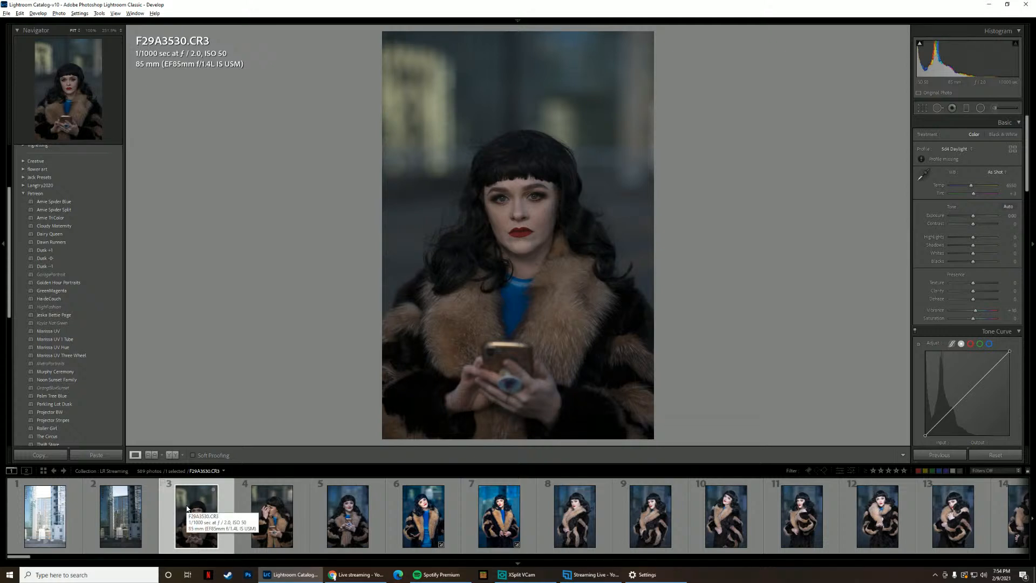
click(486, 528)
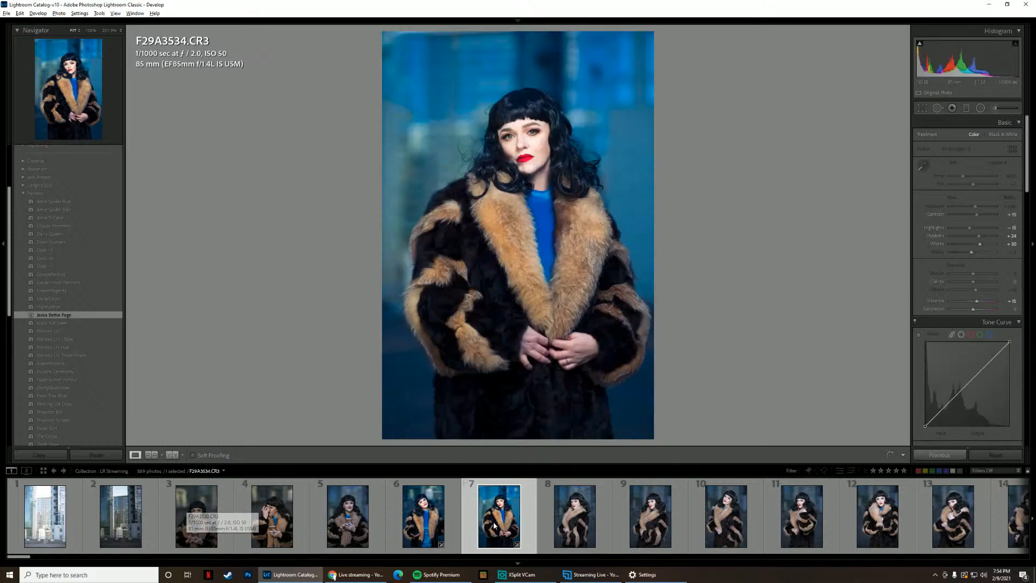
- Apply the Bettie Page preset to photo 8 and synchronize its settings to photos 9 to 14, leaving out Brush, Radial Filters, Spot Removal and Crop
click(562, 517)
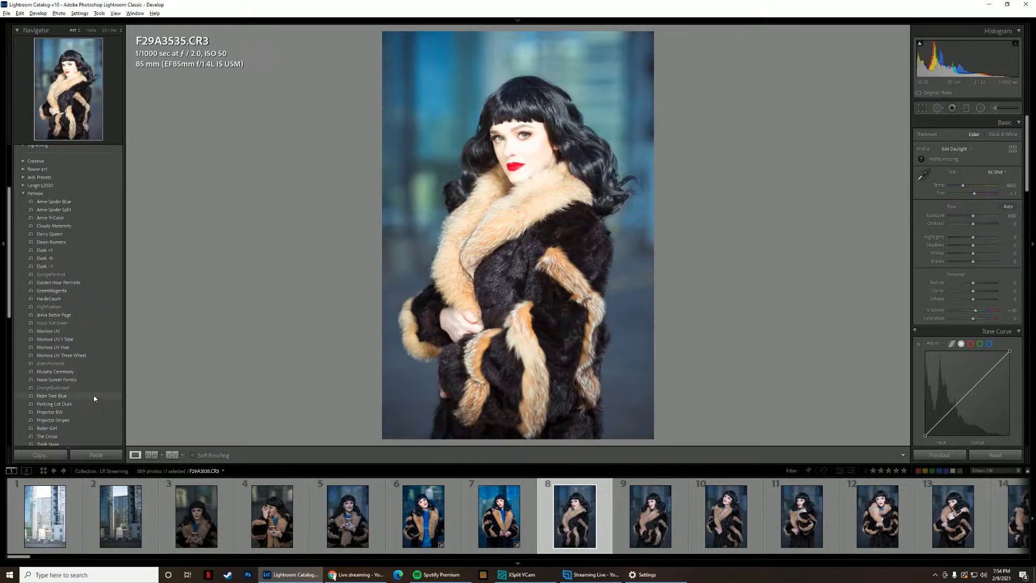
click(66, 316)
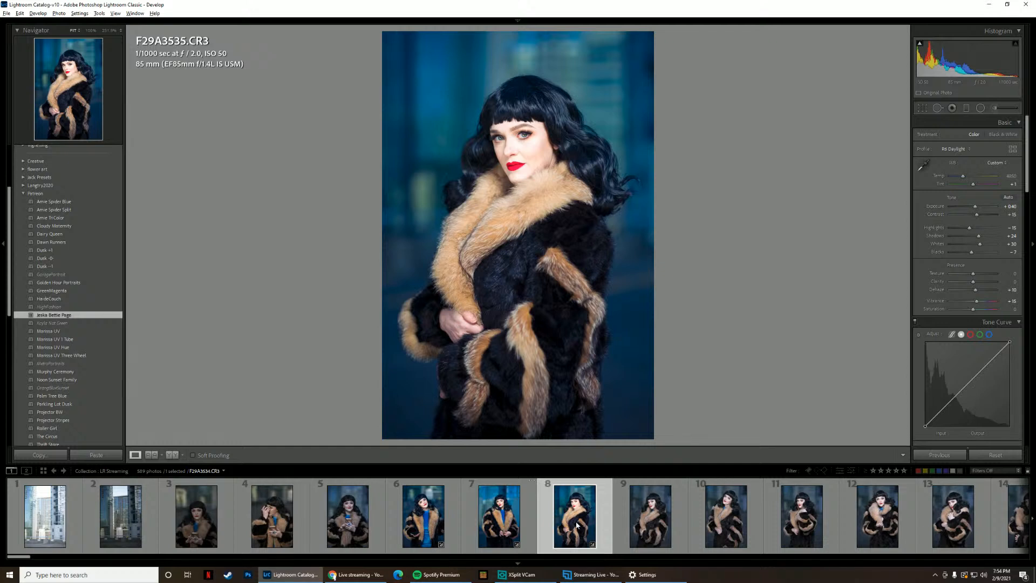
scroll(646, 519, down, 3)
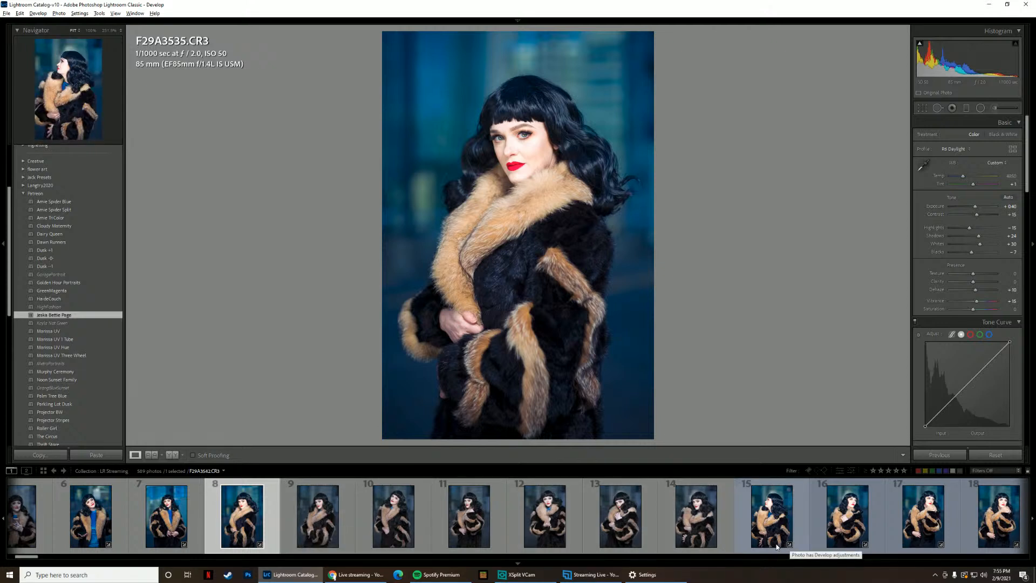
shift+click(709, 524)
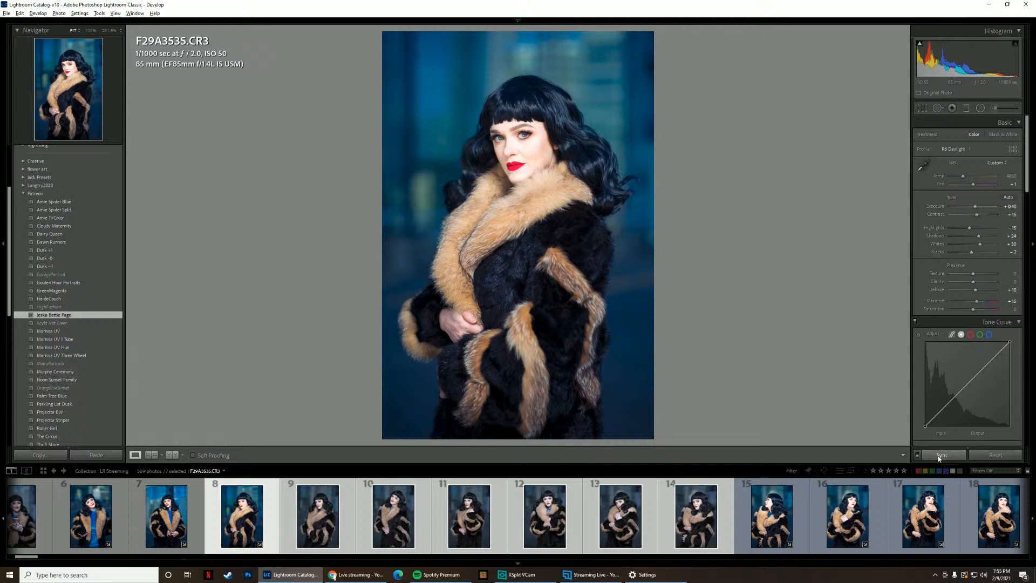
click(942, 455)
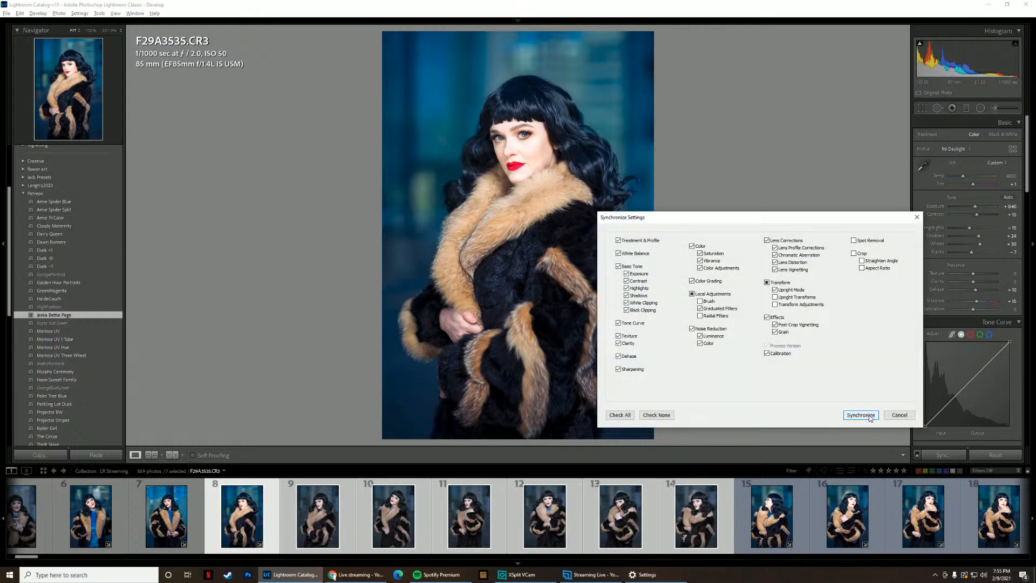
click(846, 415)
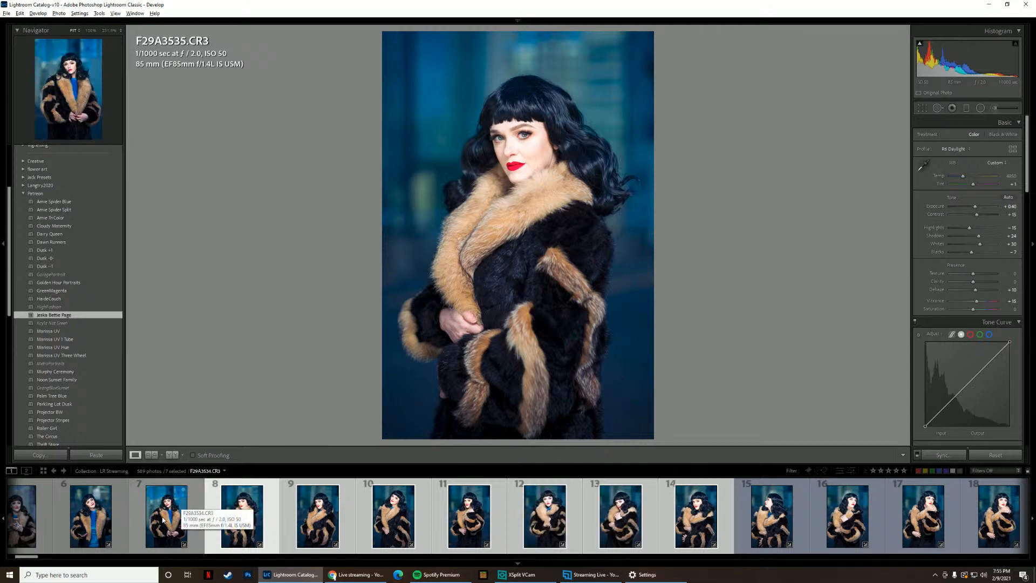
- Move past the blue-toned set to the bright horizontal close-ups and select photo 66
scroll(173, 516, down, 5)
scroll(173, 516, down, 6)
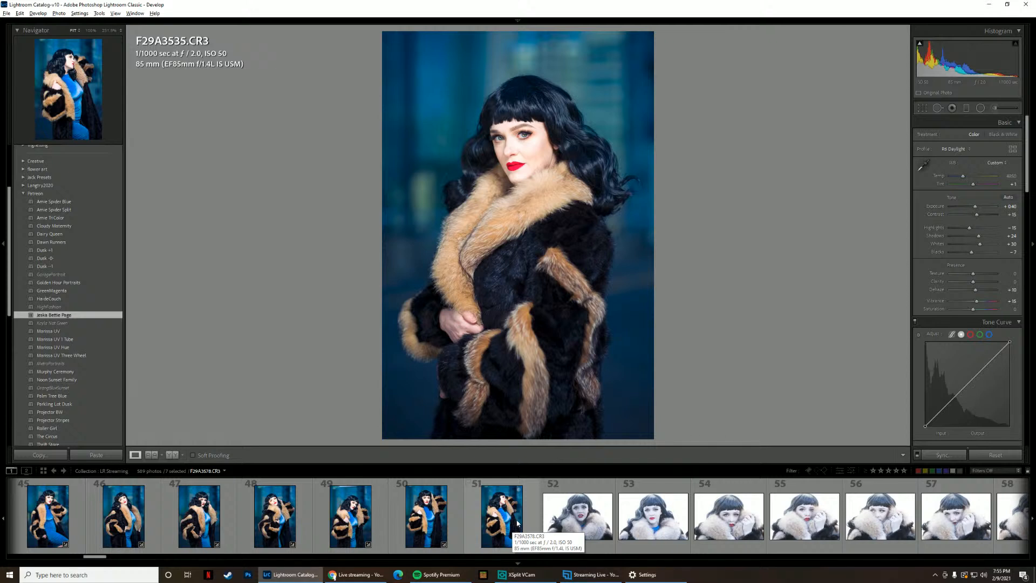
scroll(516, 521, down, 5)
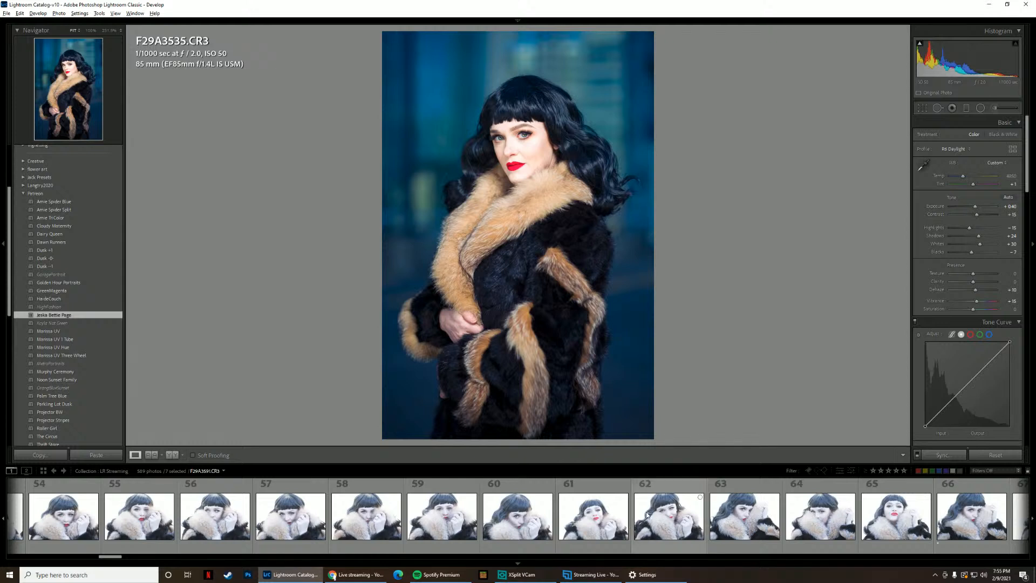
scroll(647, 515, down, 2)
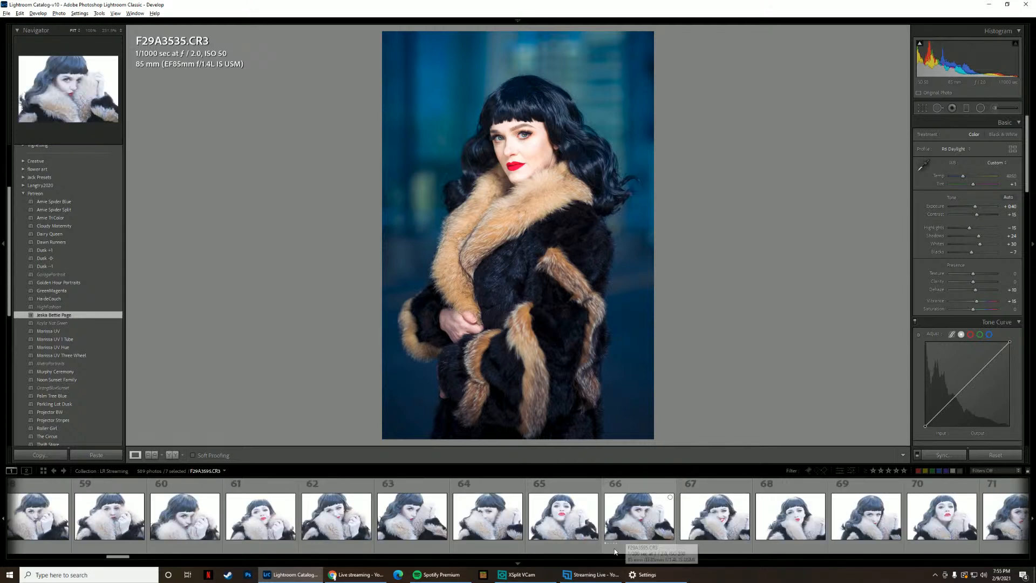
click(626, 504)
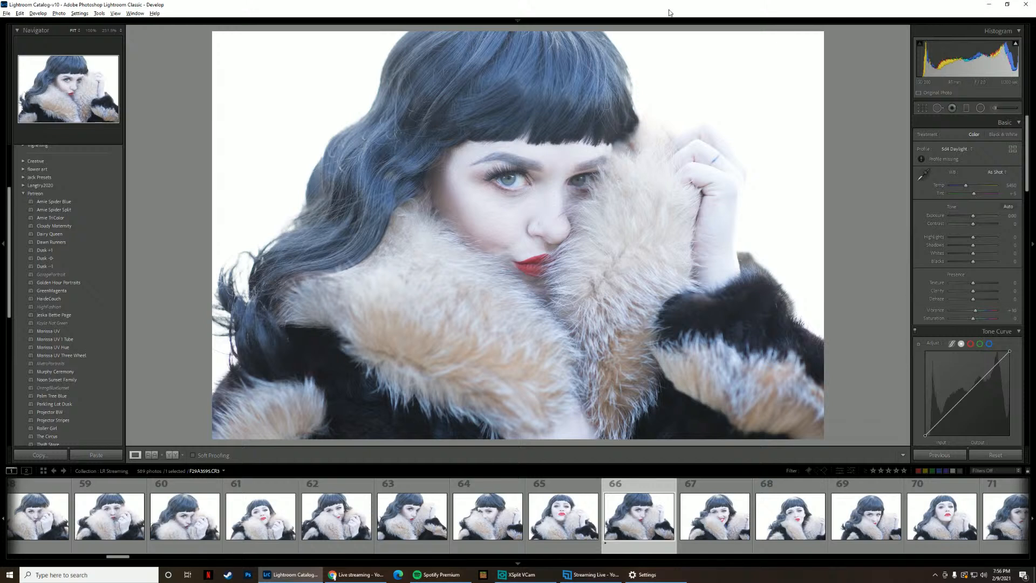
- Apply the R6 Daylight profile to photo 66 and sample the white balance from the white of her eye
click(961, 150)
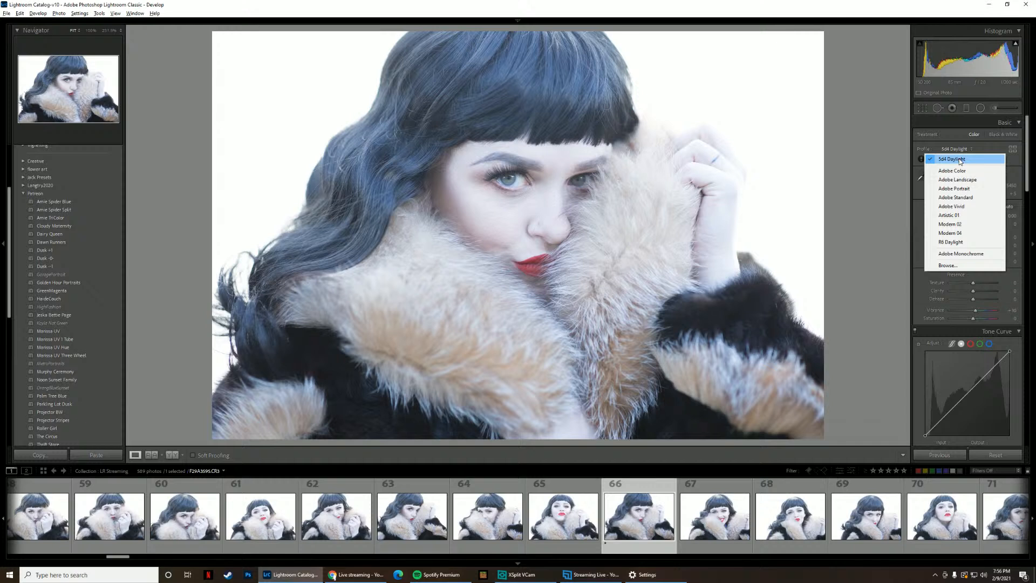
click(955, 242)
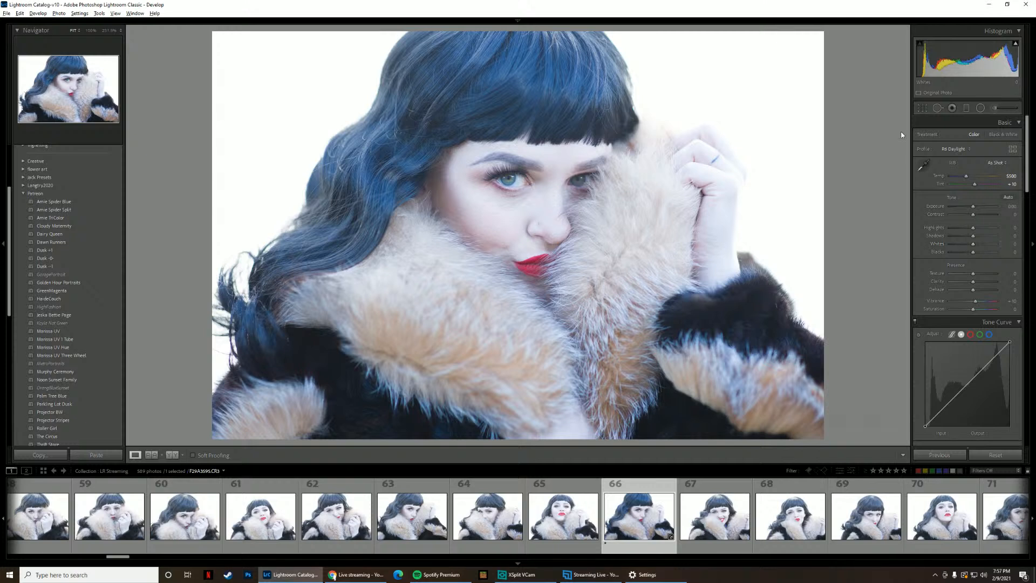
click(924, 166)
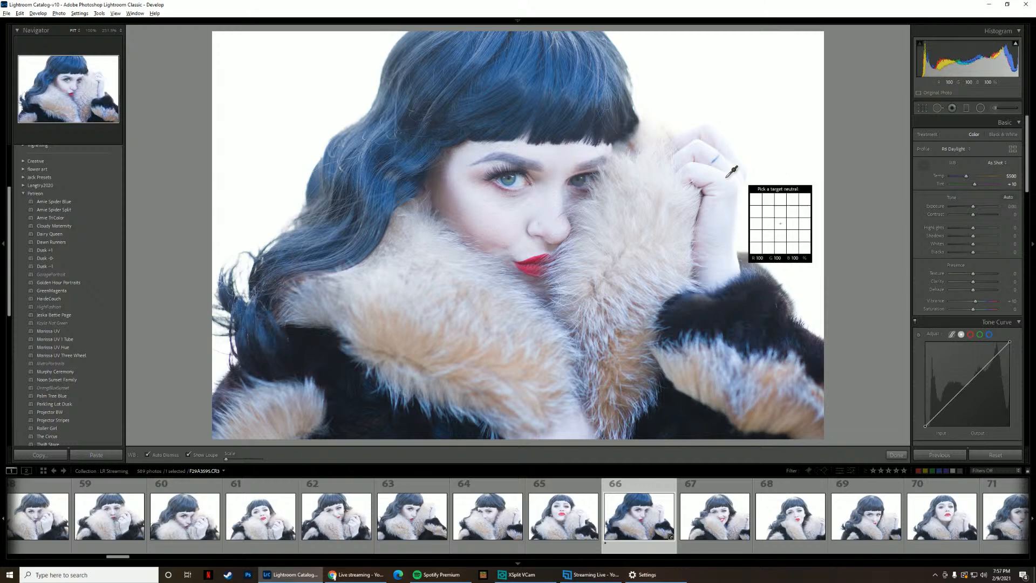
click(517, 184)
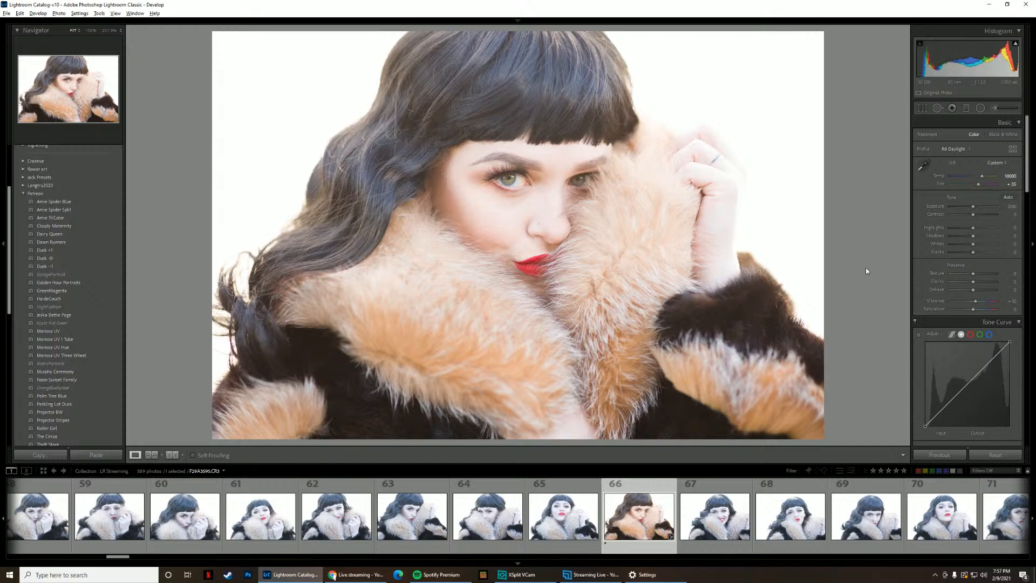
click(516, 183)
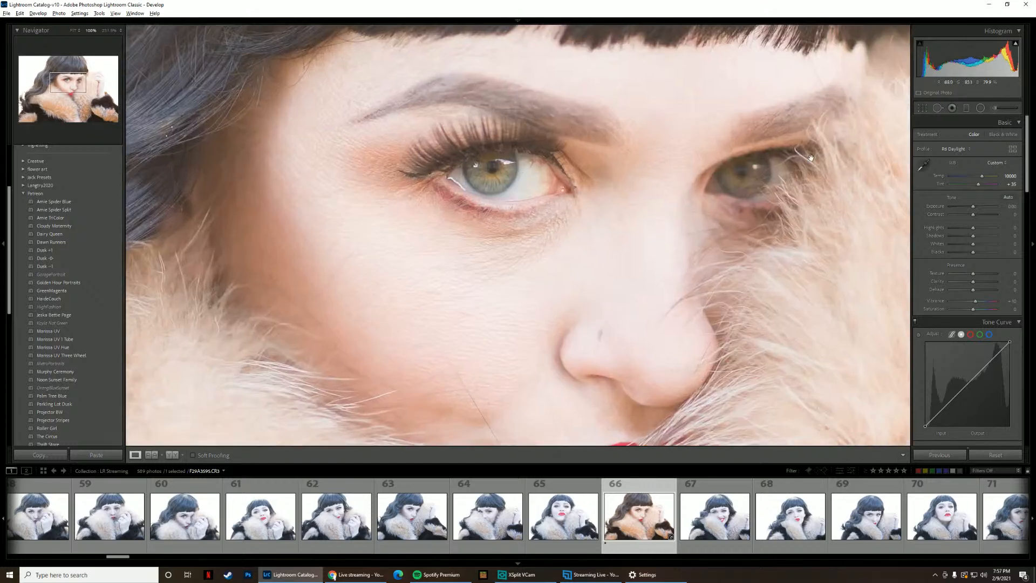
key(w)
click(539, 181)
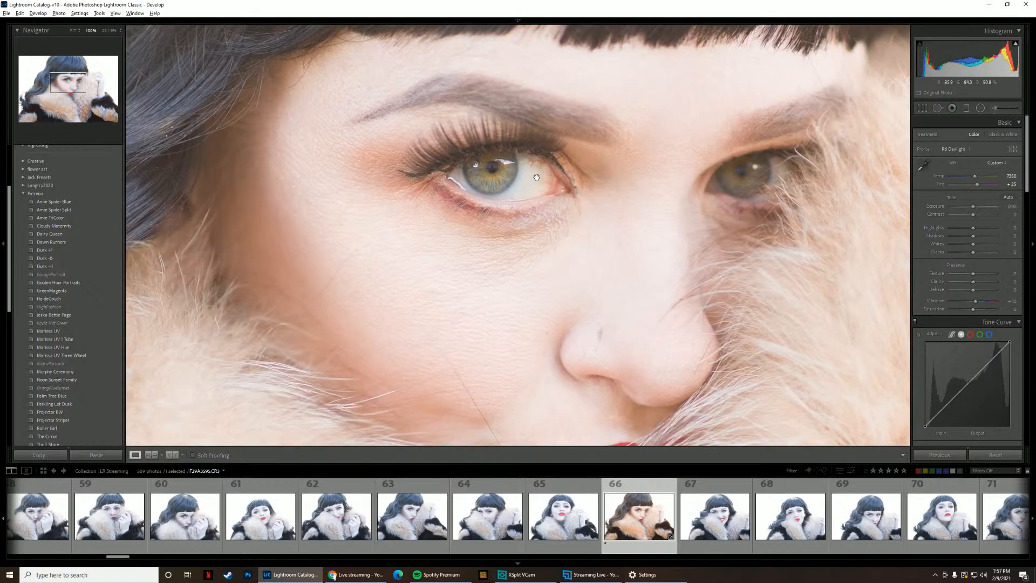
click(699, 276)
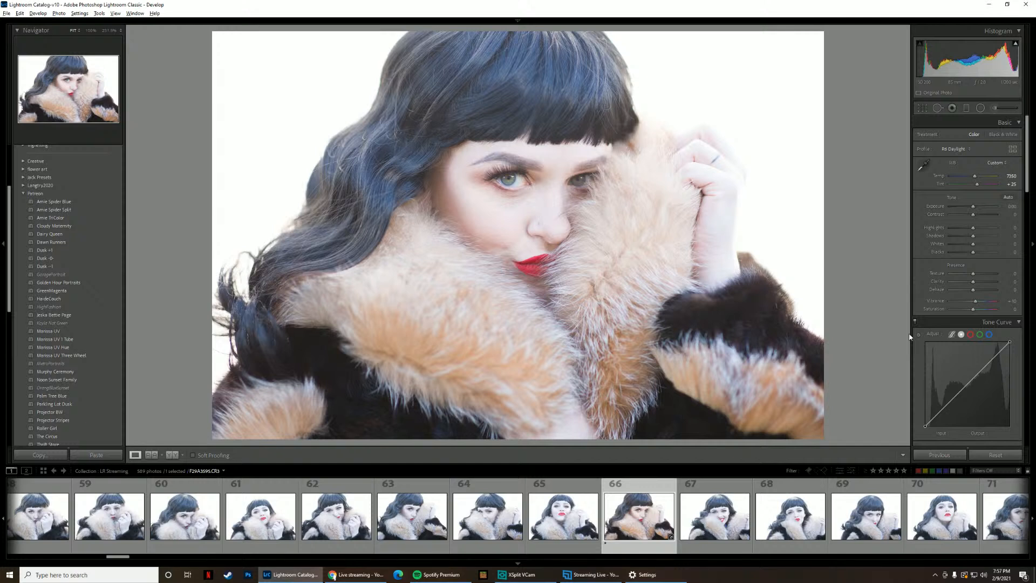
- Set photo 66's tint to +20 and reduce it to +15, checking the skin and eyes up close
click(1012, 184)
text(20)
key(Return)
click(1013, 184)
text(15)
key(Return)
click(509, 172)
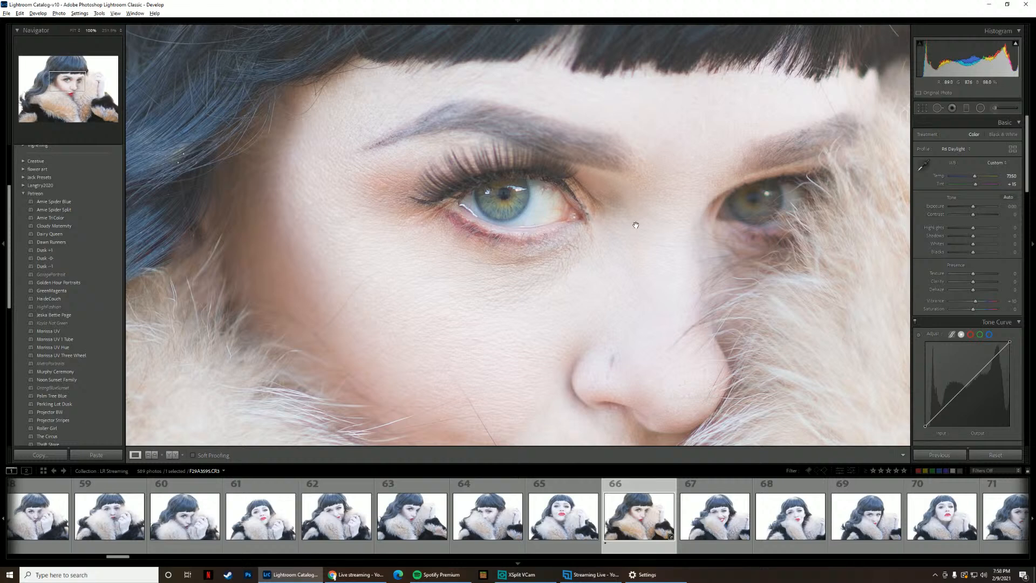
click(702, 203)
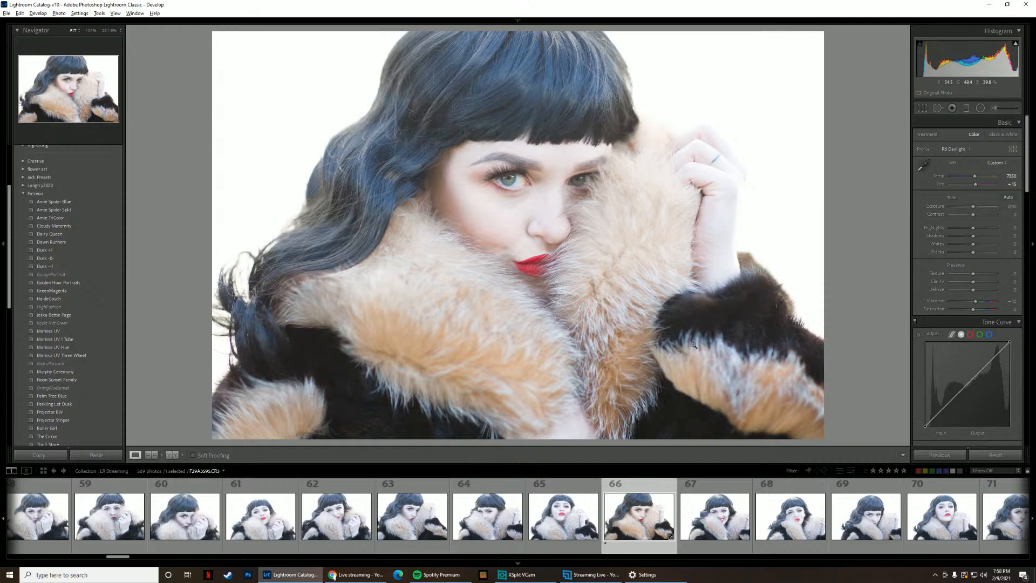
- Set Shadows to +25, Blacks to -20, Whites to +50 and Highlights to +14, and compare the photo before and after
drag(1009, 236, 1020, 237)
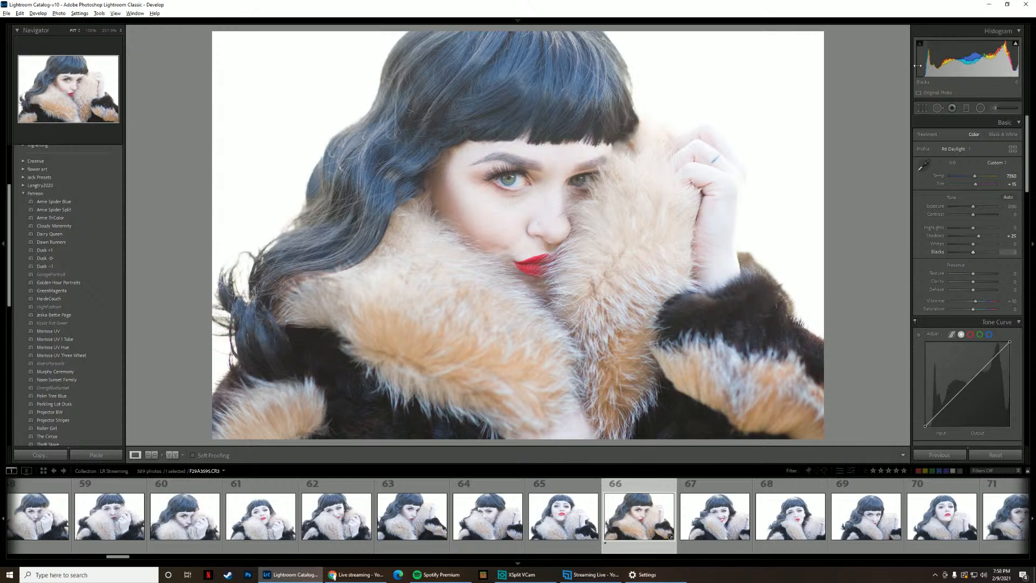
drag(918, 65, 907, 65)
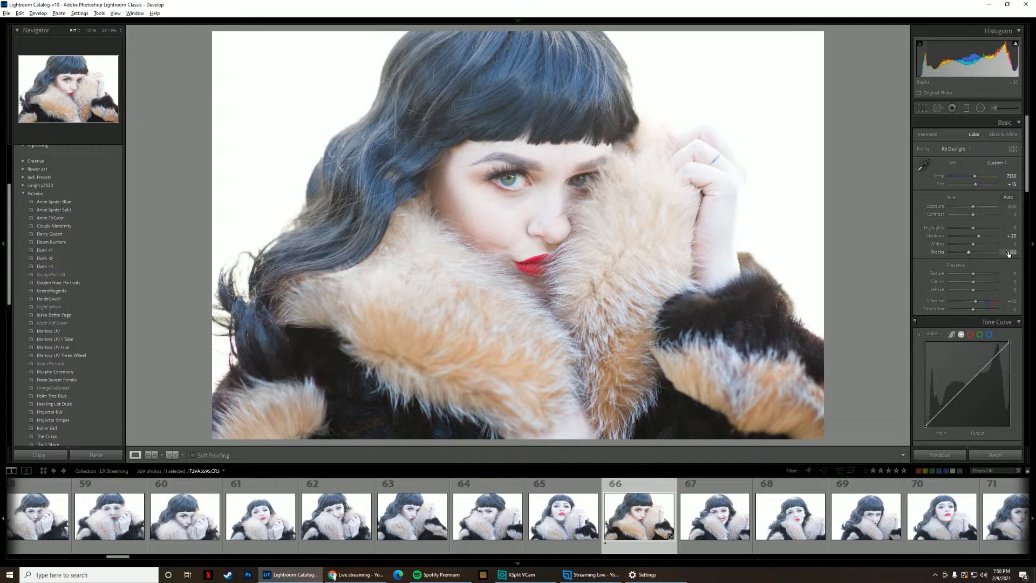
mouse_move(1005, 60)
mouse_down()
mouse_move(1028, 59)
mouse_move(1002, 59)
mouse_up()
drag(1007, 245, 1002, 245)
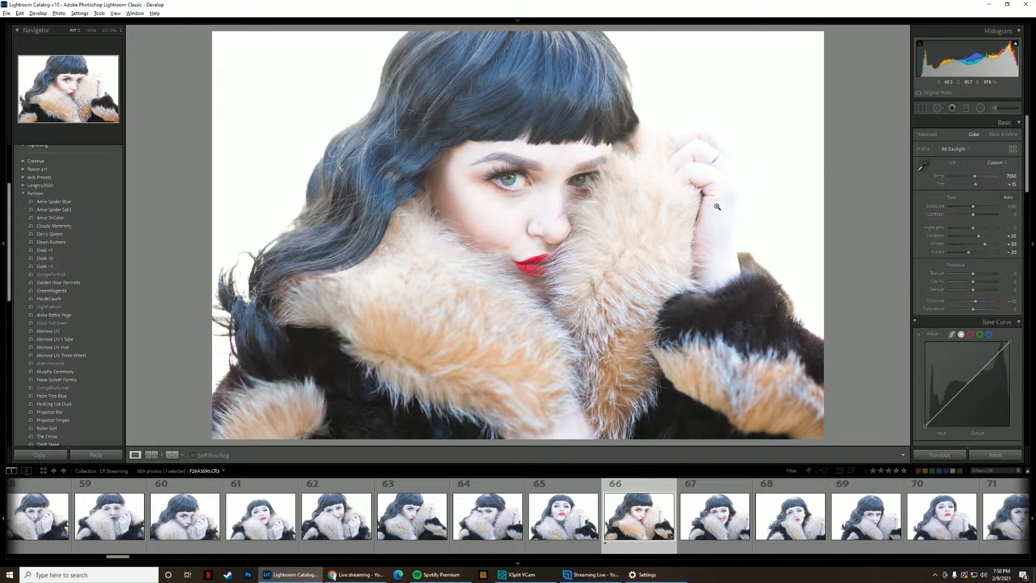
drag(1009, 228, 1016, 228)
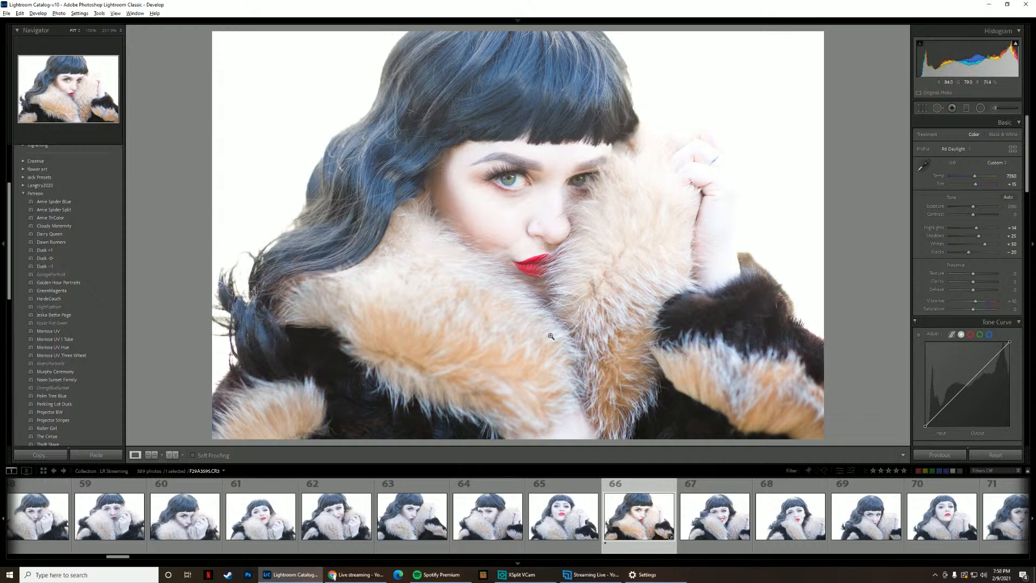
key(y)
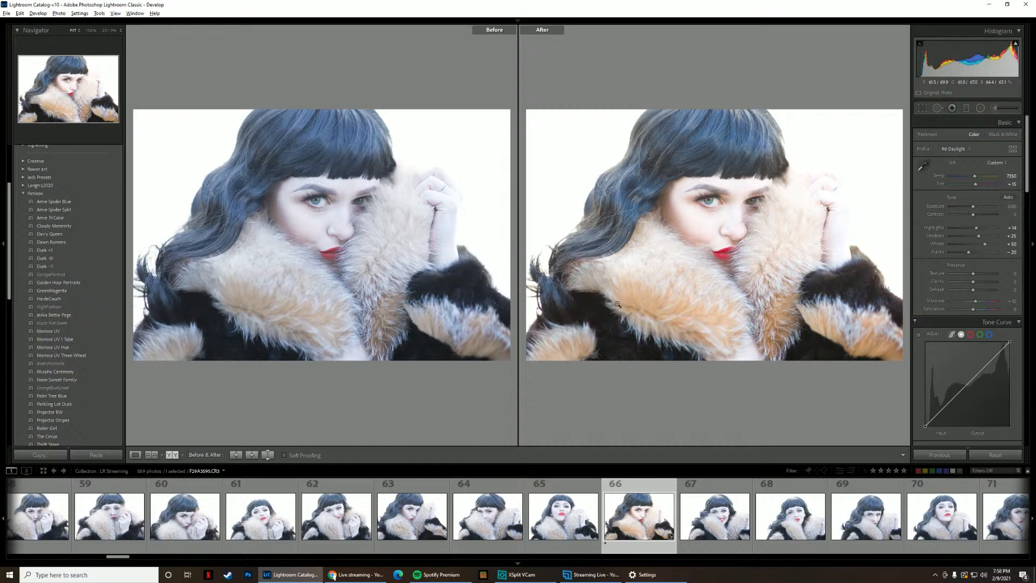
key(y)
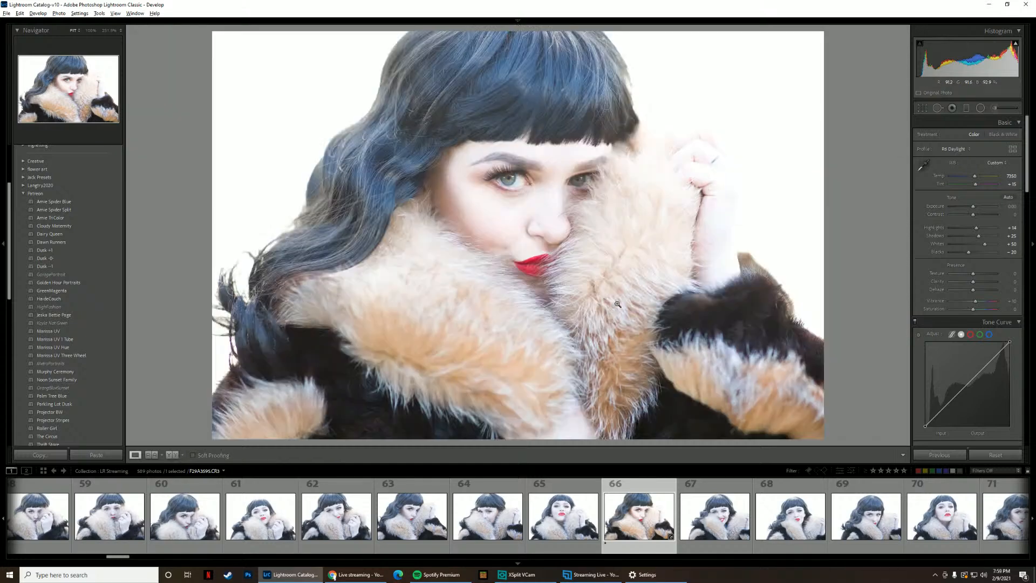
- Cool the white balance to a temperature of 6650 and set the tint to +10
text(6700)
key(Return)
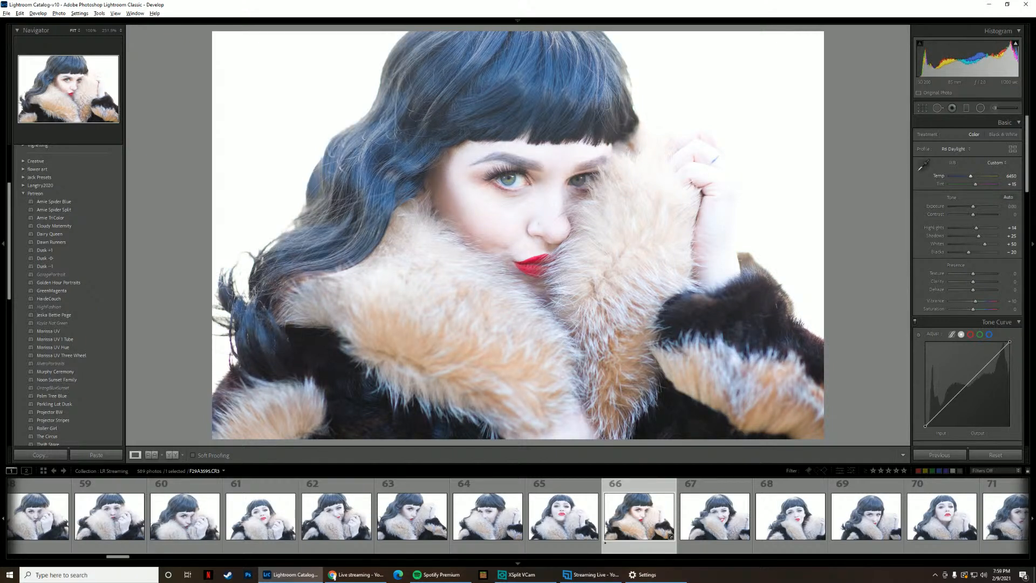
drag(1008, 176, 1012, 177)
click(1016, 185)
text(10)
key(Return)
- Set Vibrance to +15, Saturation to -10 and Dehaze to +10
drag(1009, 301, 1012, 301)
drag(1009, 311, 1007, 309)
drag(1010, 292, 1015, 292)
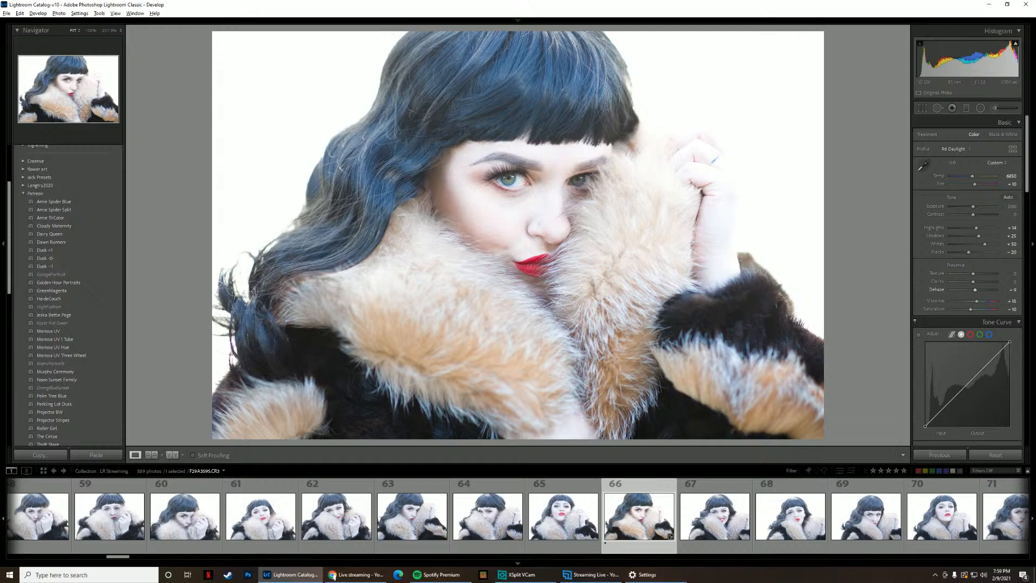
drag(1014, 292, 1017, 292)
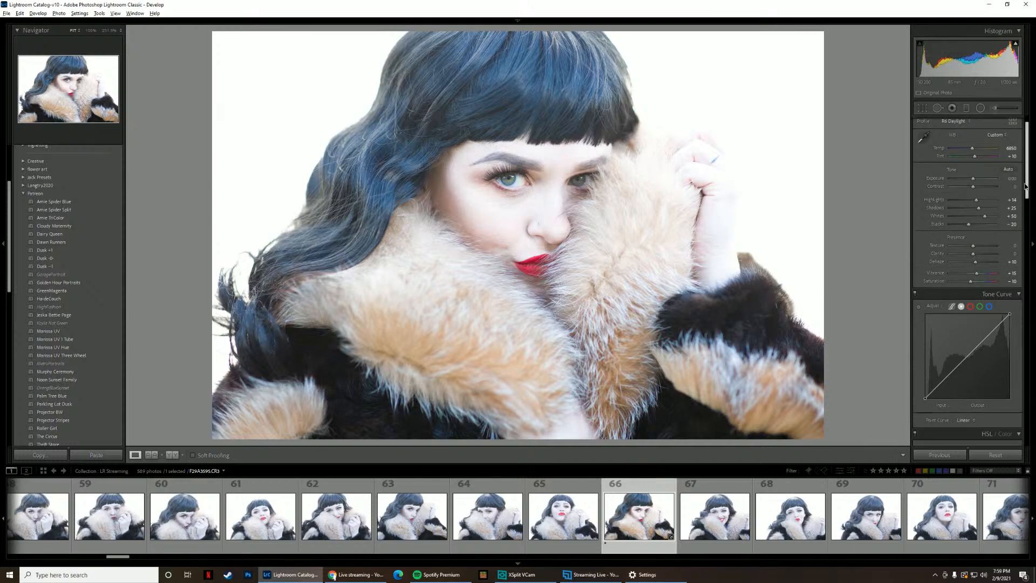
- Brighten skin and fur and darken the hair with targeted luminance adjustments: Red +14, Orange +13, Yellow +6, Blue -33
scroll(998, 237, down, 5)
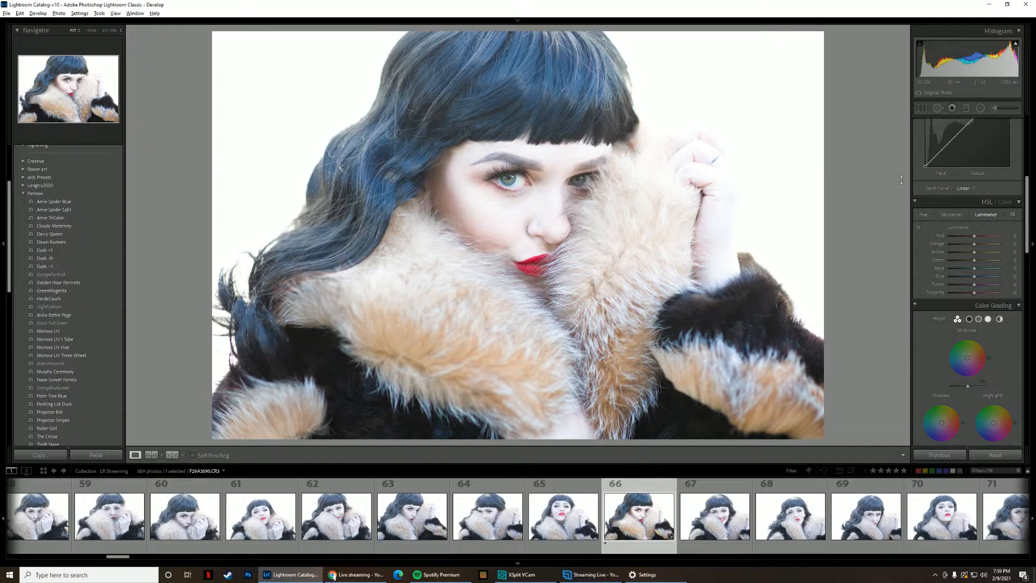
click(919, 229)
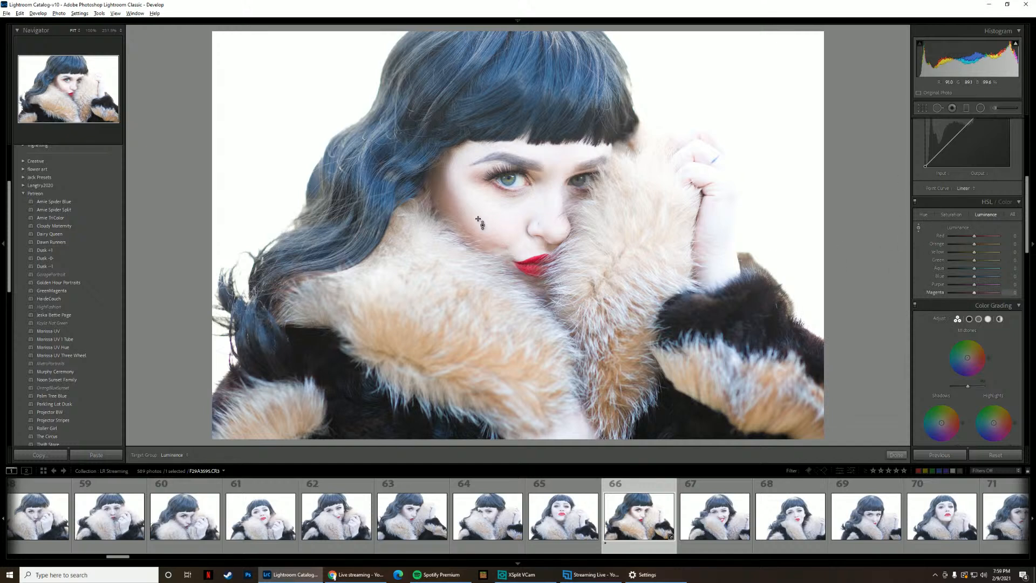
click(919, 228)
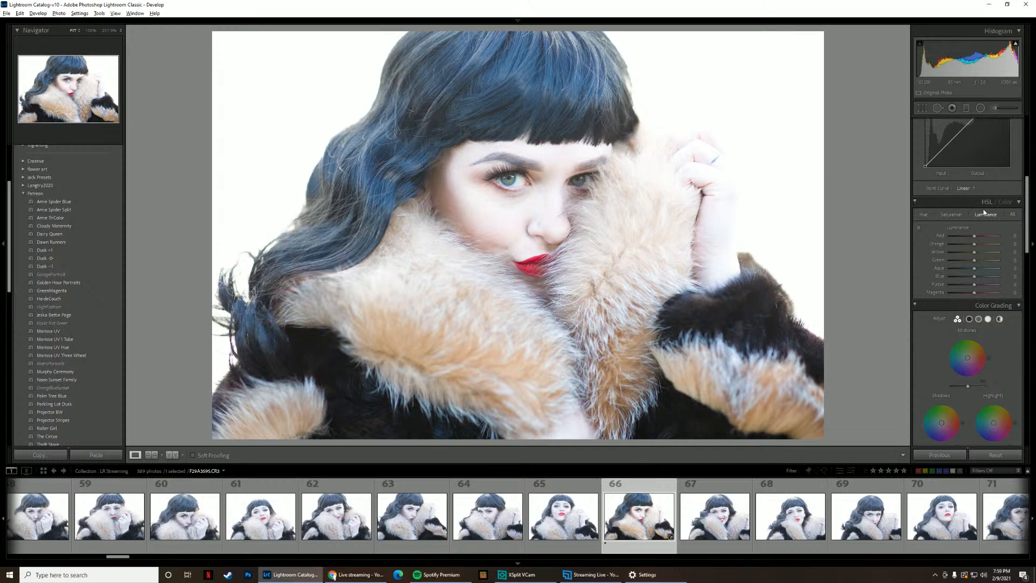
click(919, 229)
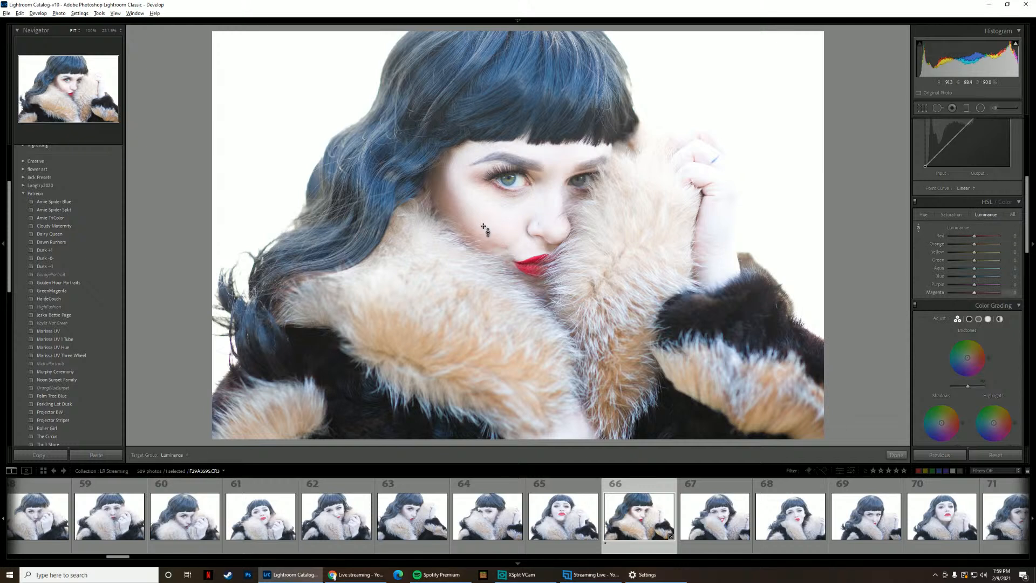
drag(481, 223, 481, 213)
drag(522, 67, 522, 92)
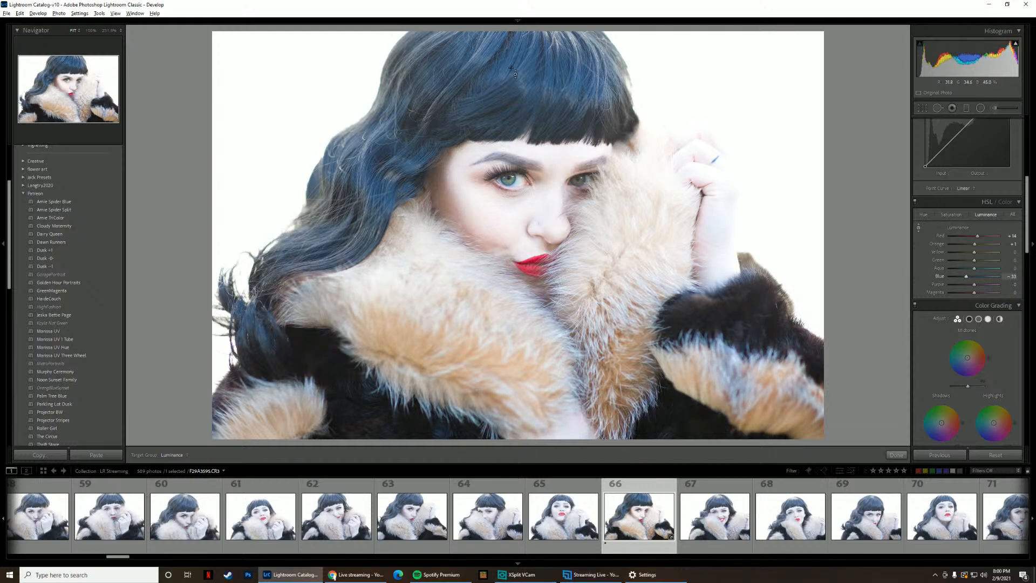
drag(459, 303, 459, 295)
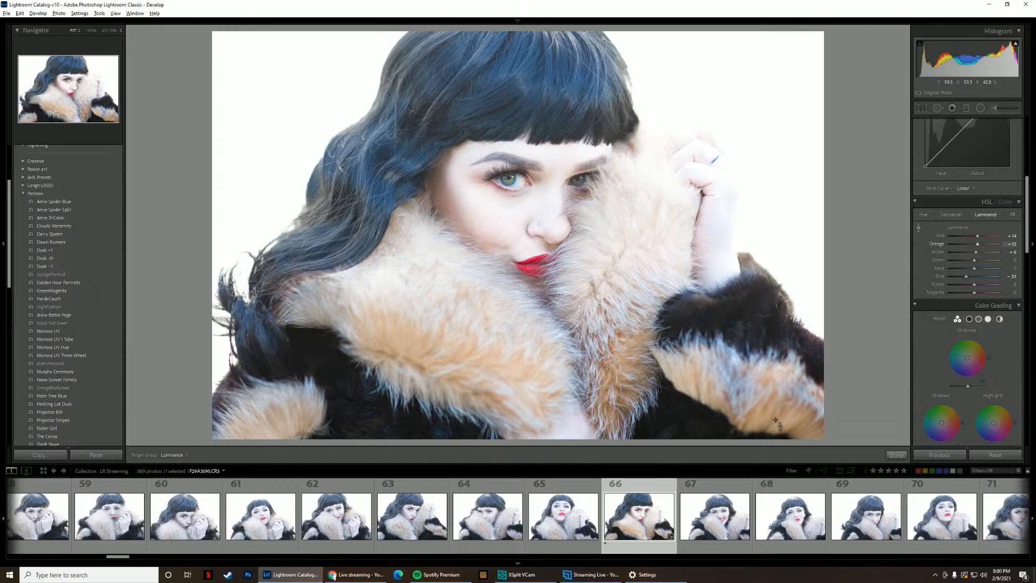
click(919, 228)
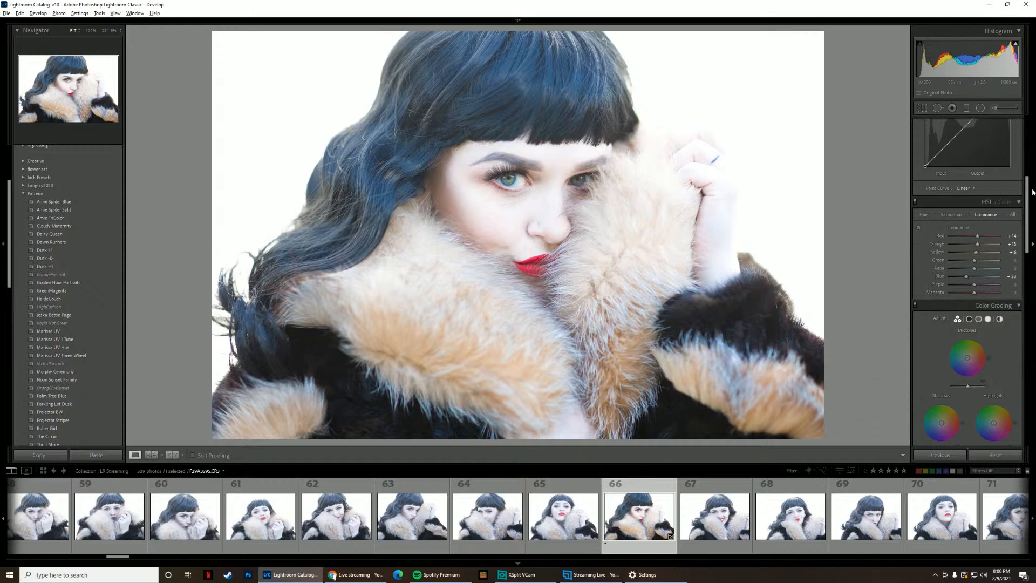
- Colour grade the photo with warm yellow-orange midtones, blue shadows and yellow-green highlights
drag(1028, 196, 1029, 206)
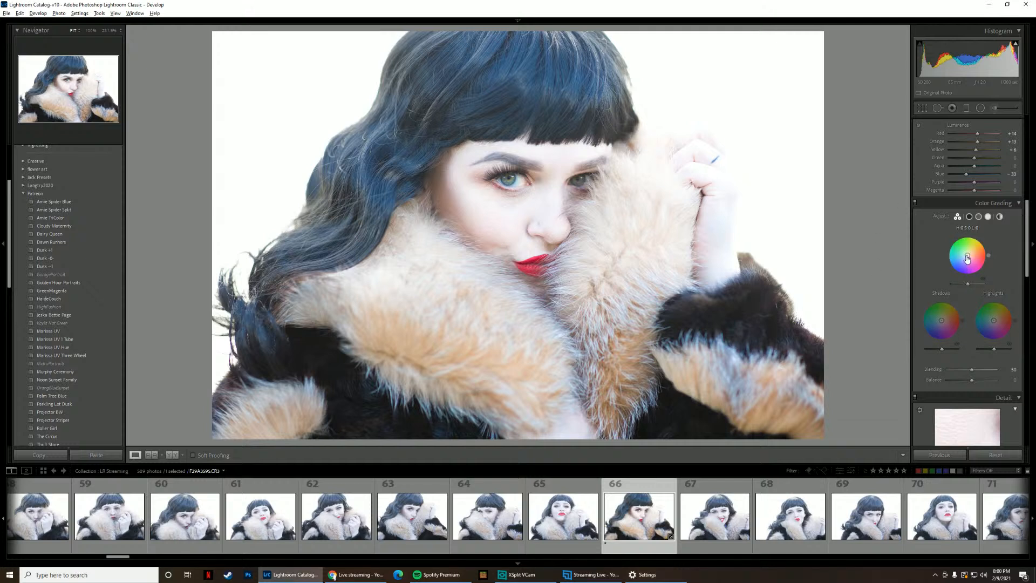
drag(967, 258, 979, 238)
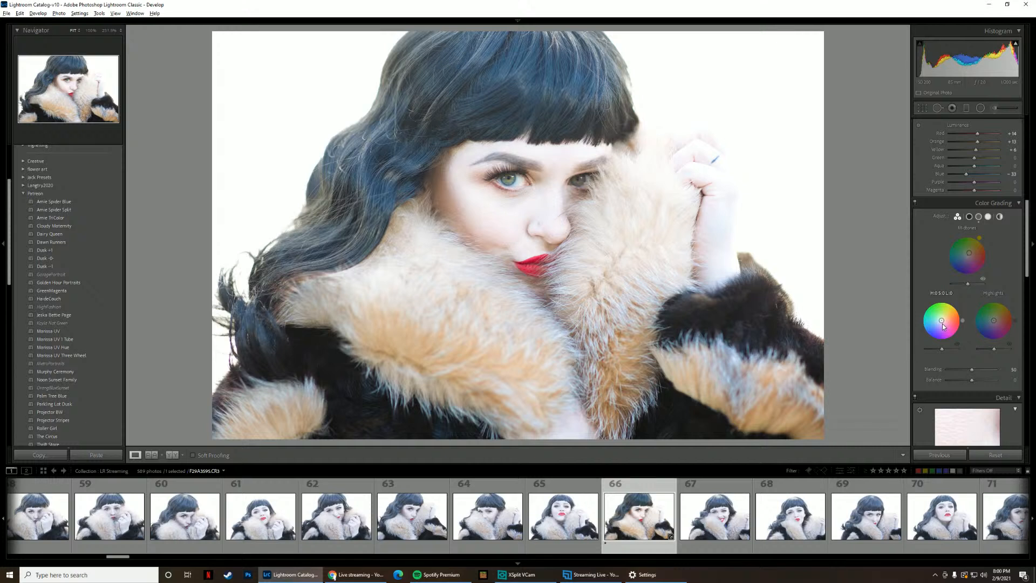
drag(941, 322, 996, 300)
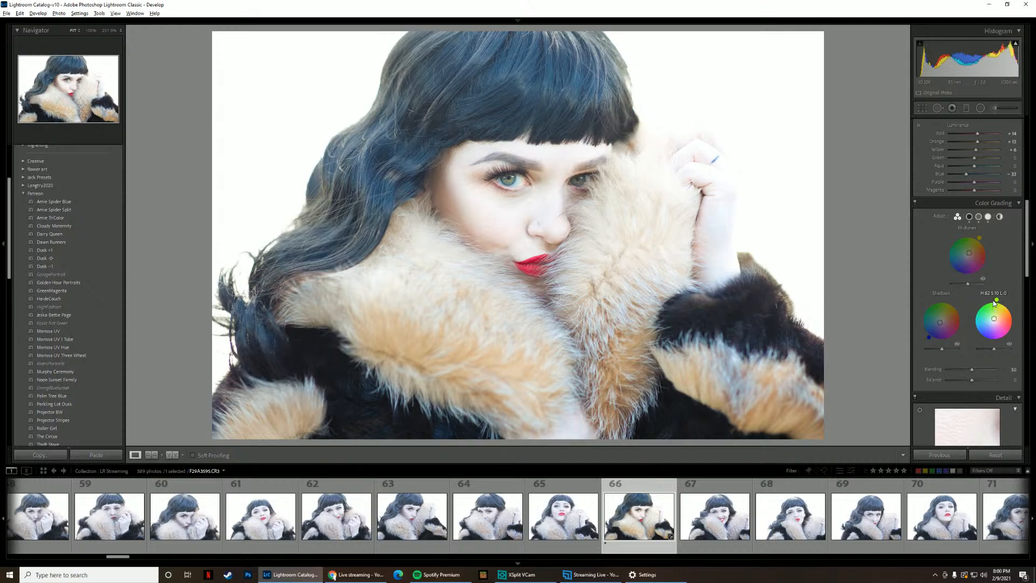
- Set the colour grading Blending to 80 and Balance to -30, and compare the photo before and after
drag(972, 369, 988, 372)
drag(970, 381, 964, 381)
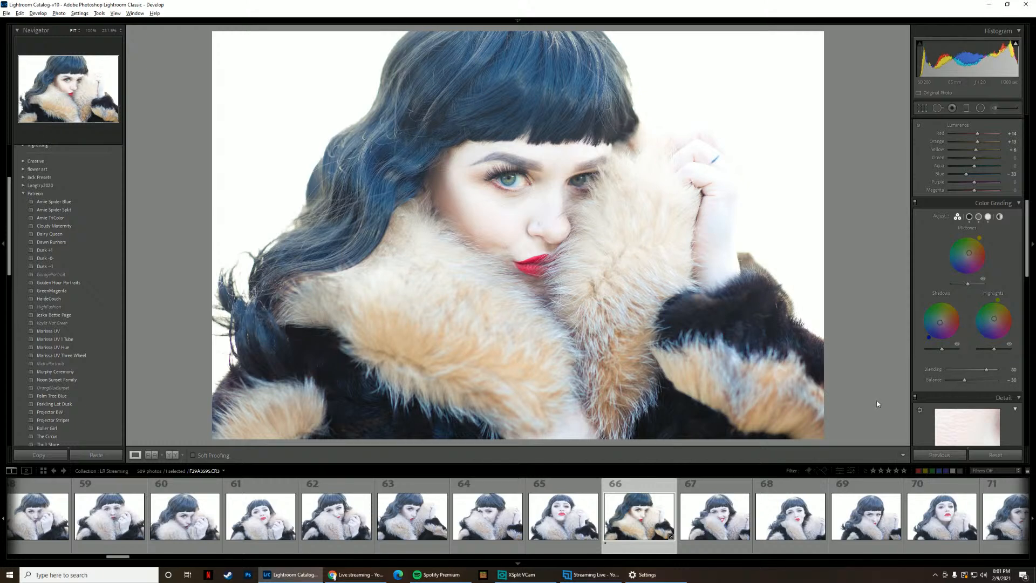
key(y)
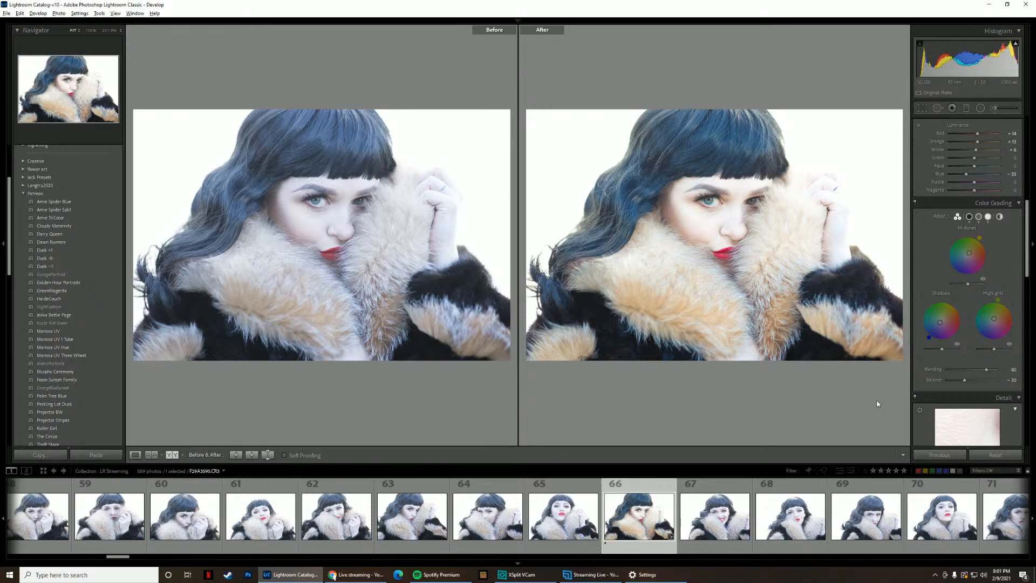
key(y)
- Enable the lens profile corrections for photo 66 and set Contrast to +10
scroll(1021, 301, down, 3)
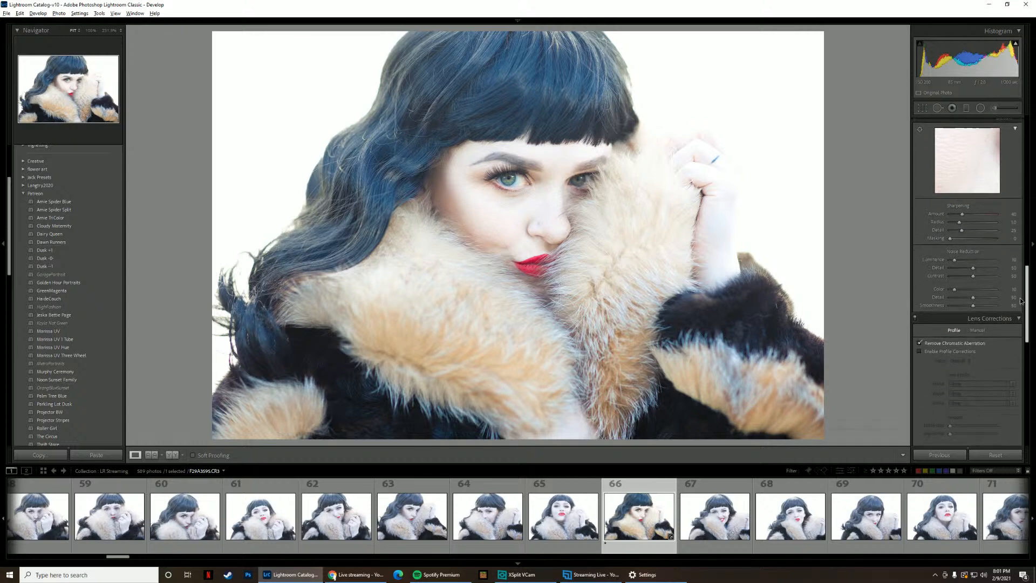
scroll(1020, 301, down, 2)
click(956, 296)
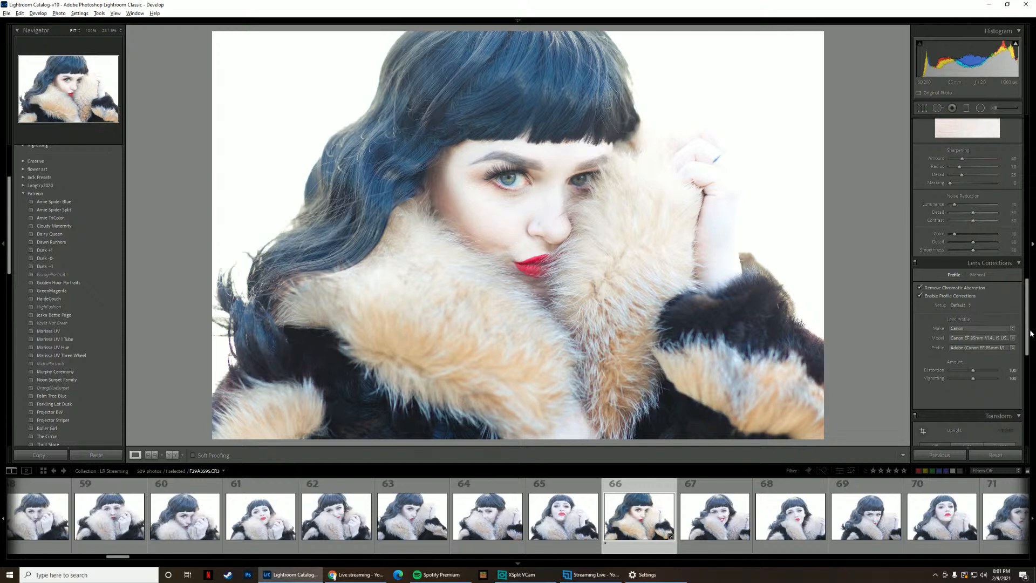
drag(1031, 333, 1027, 157)
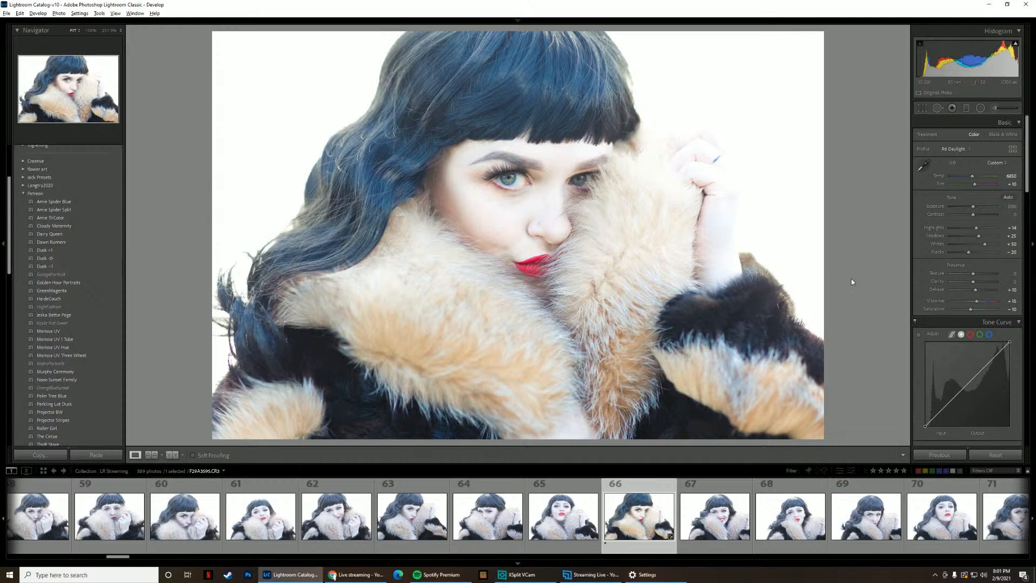
drag(1008, 216, 1012, 216)
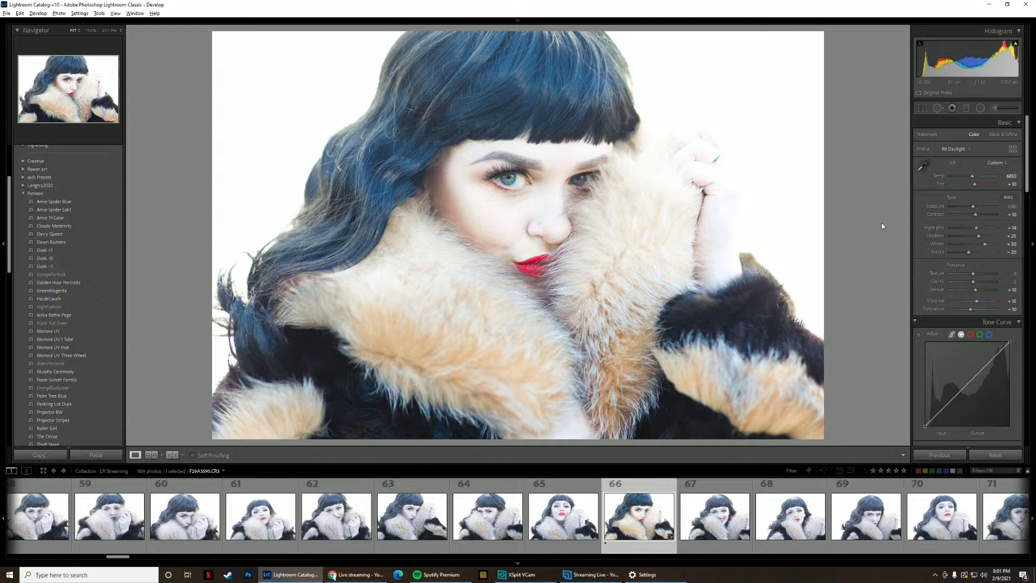
- Select photos 52 to 66 and synchronize photo 66's develop settings across them, keeping the preset checklist of settings
scroll(594, 499, down, 5)
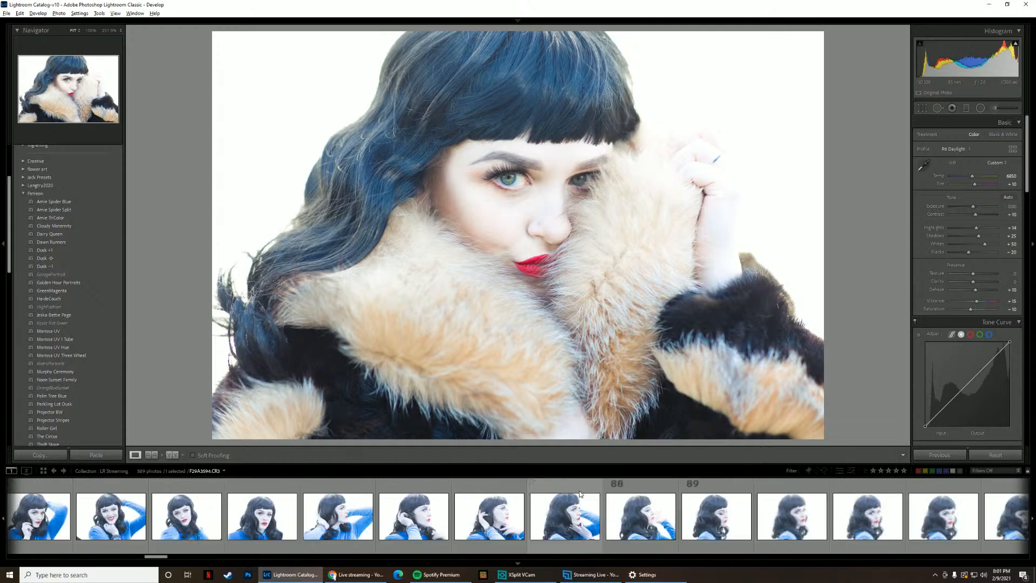
scroll(598, 499, down, 8)
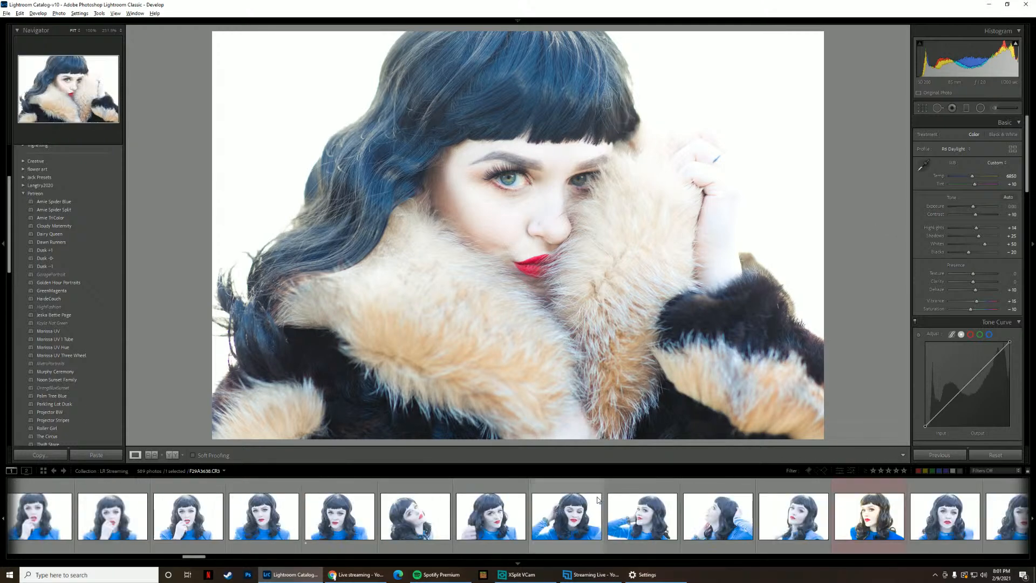
scroll(597, 500, up, 8)
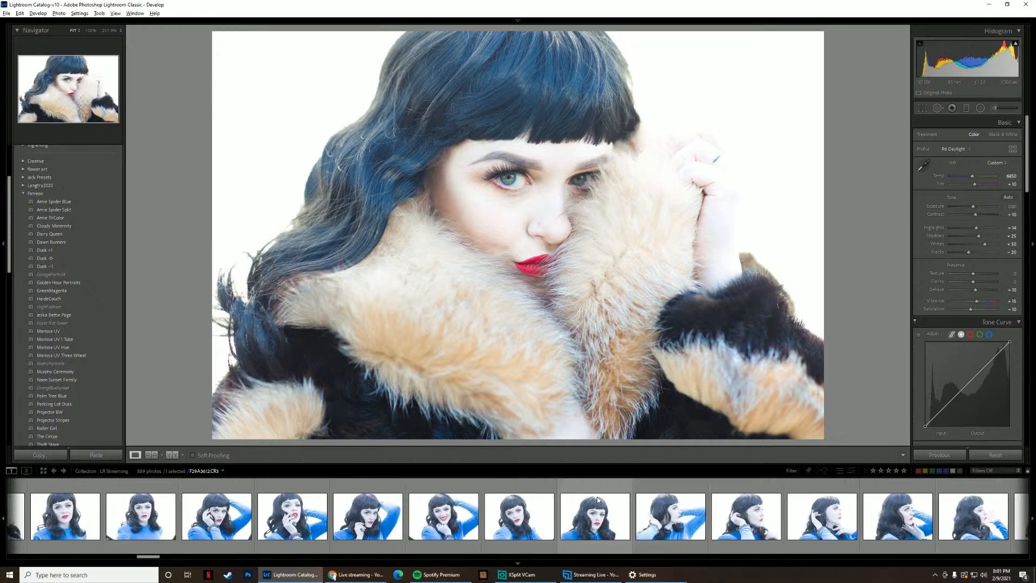
scroll(598, 500, up, 5)
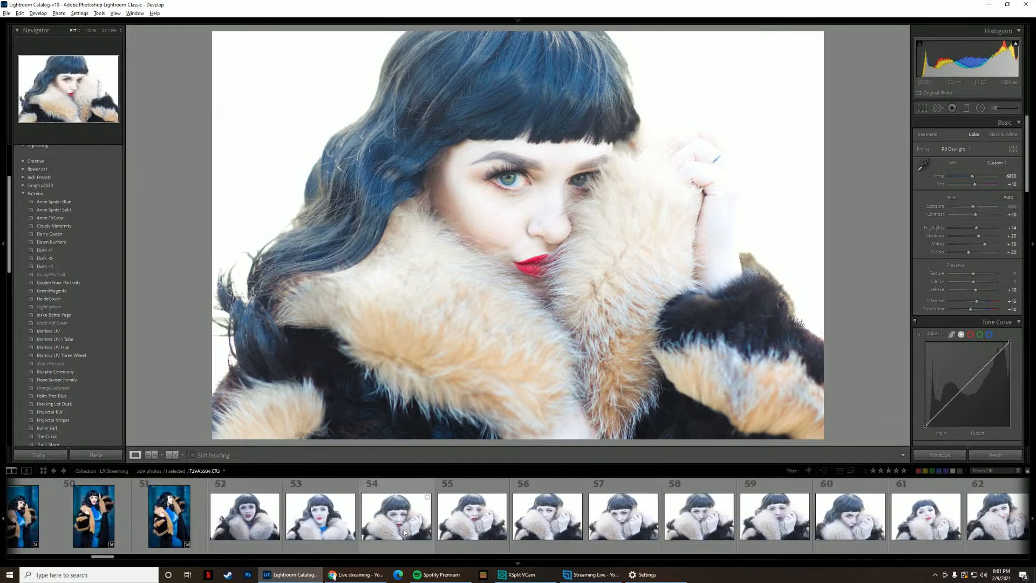
scroll(709, 508, down, 5)
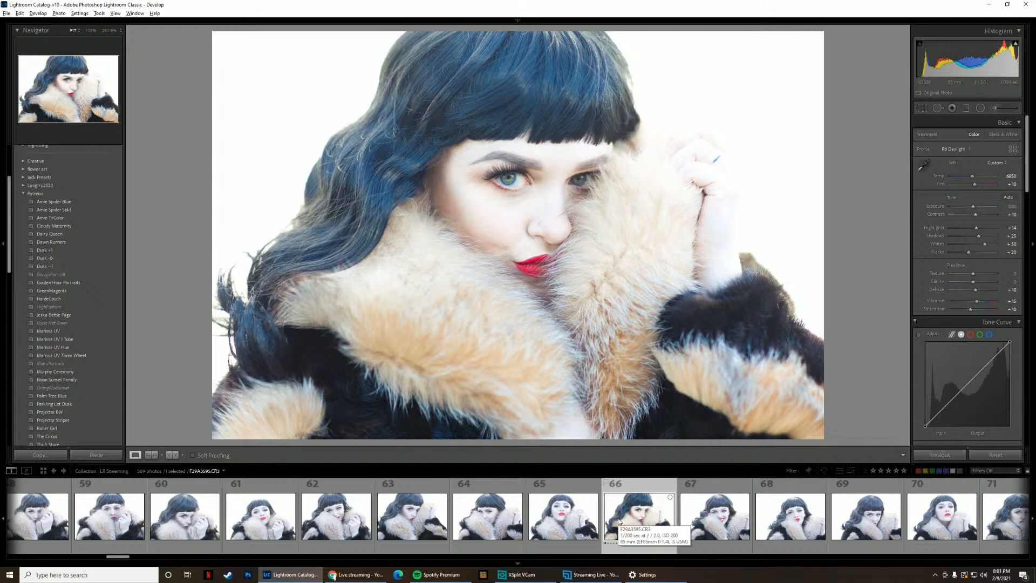
scroll(618, 517, up, 7)
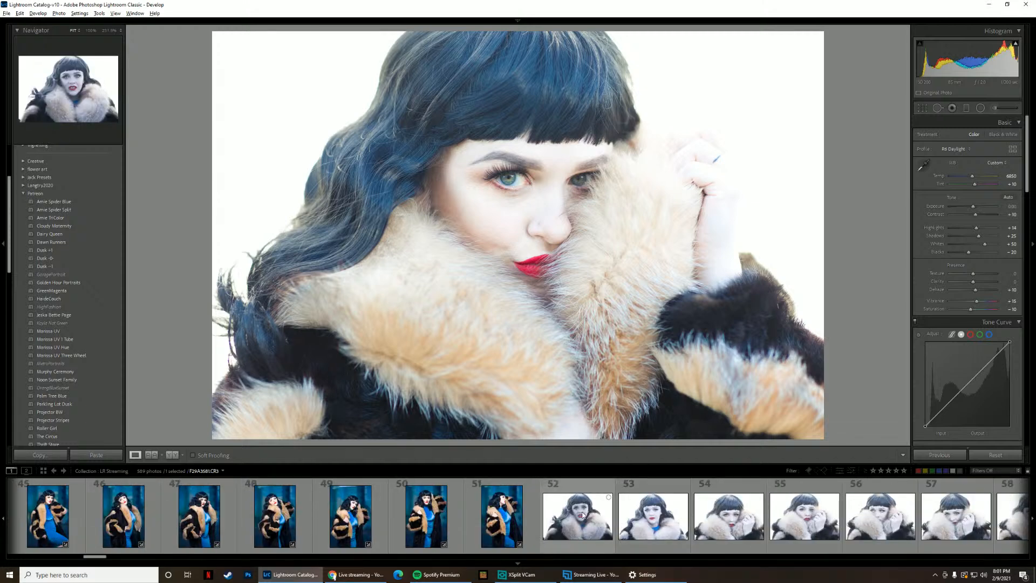
shift+click(583, 515)
click(943, 456)
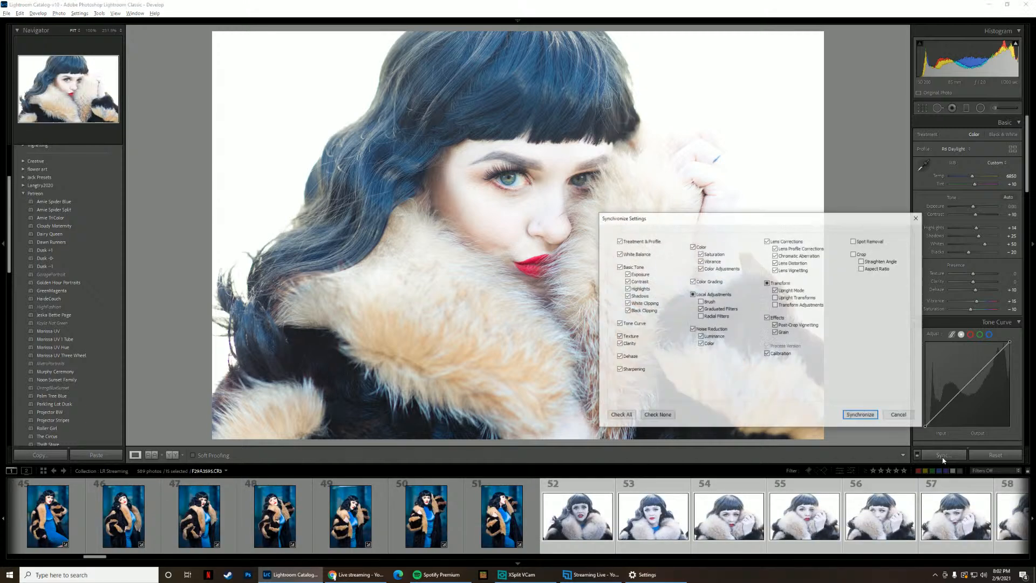
click(860, 415)
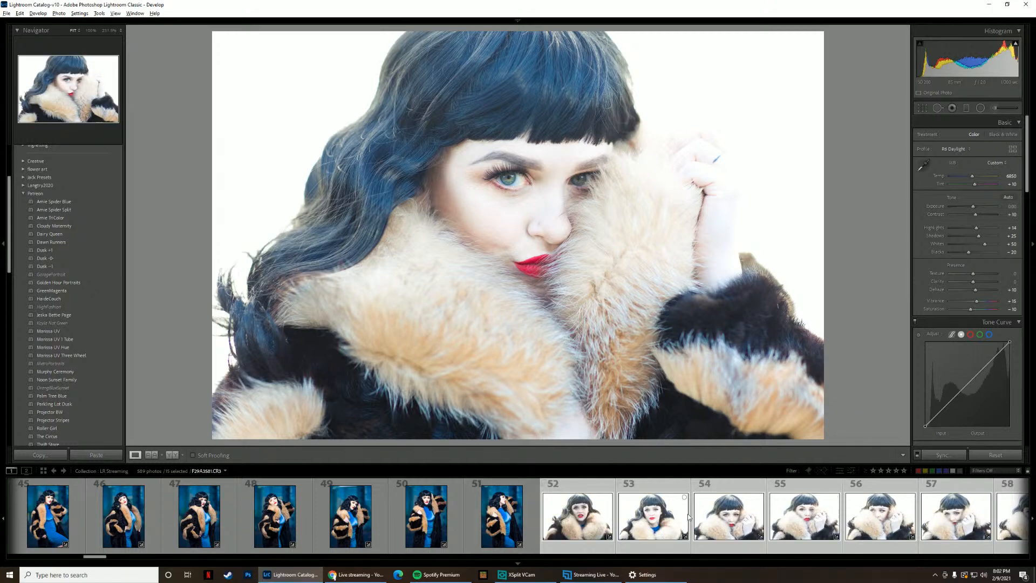
- Extend the selection from photo 66 through 115, synchronize its settings across them, and check the results on photos 109 and 113
scroll(634, 516, down, 2)
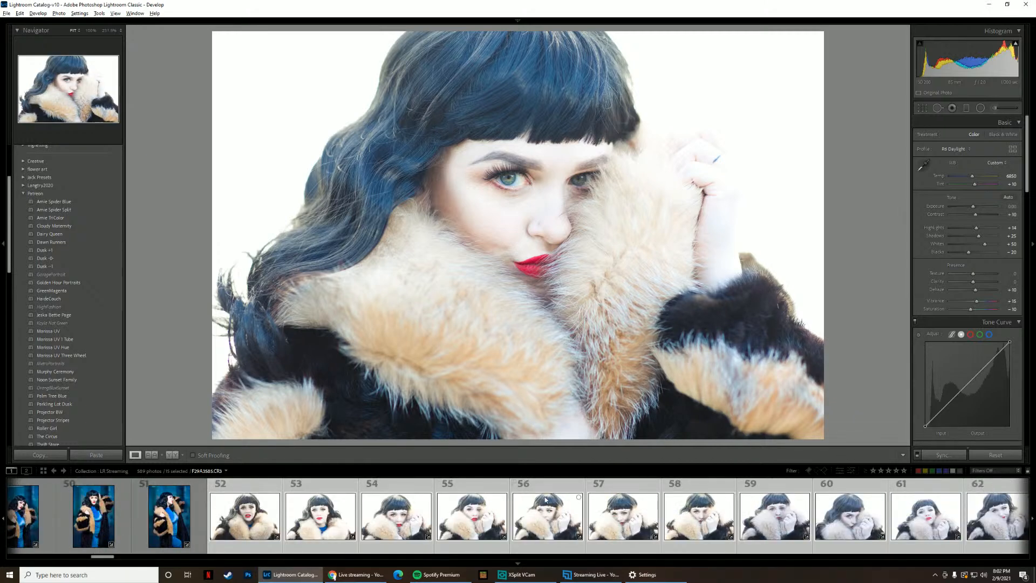
scroll(545, 499, down, 6)
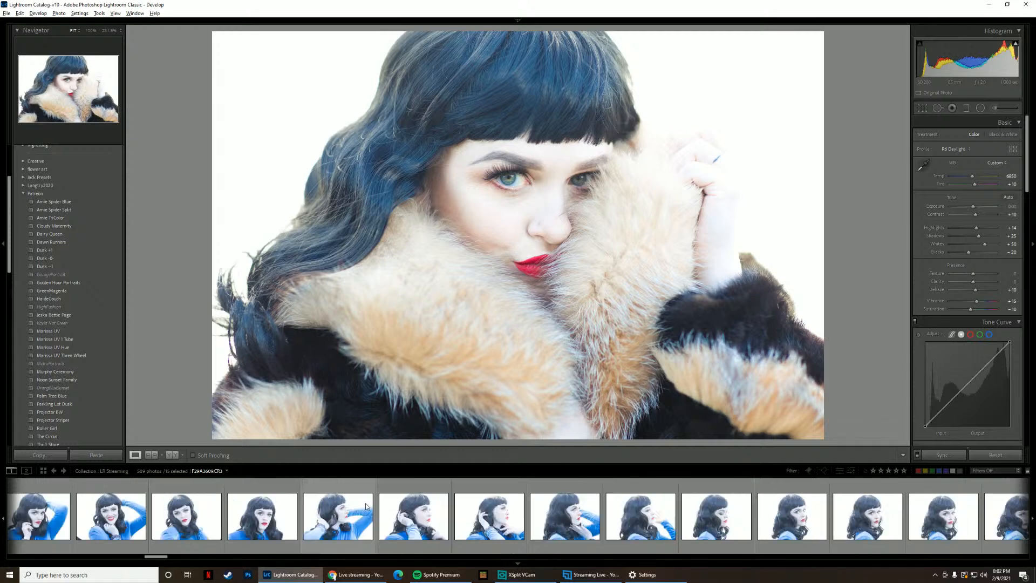
scroll(366, 506, down, 8)
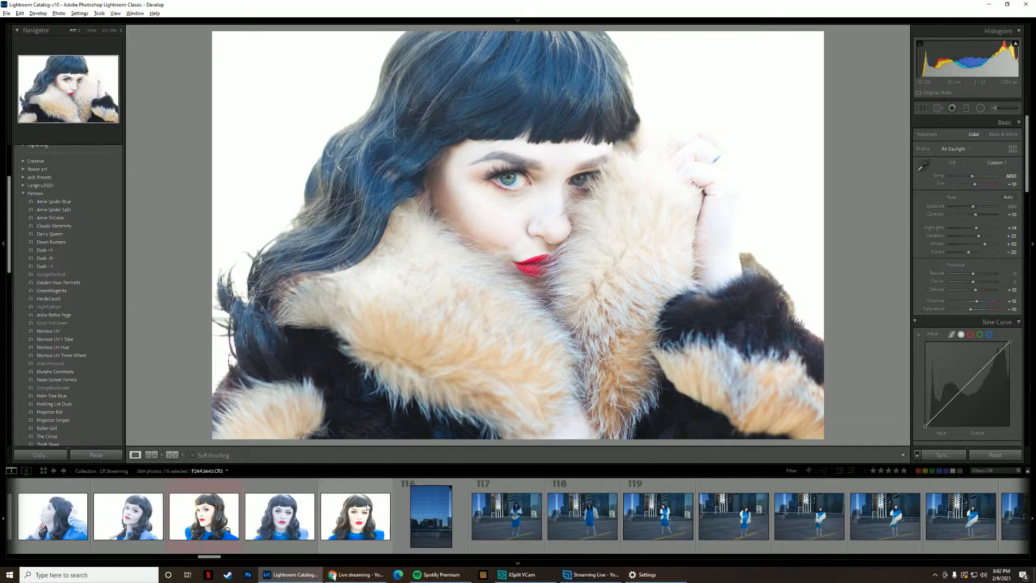
shift+click(368, 507)
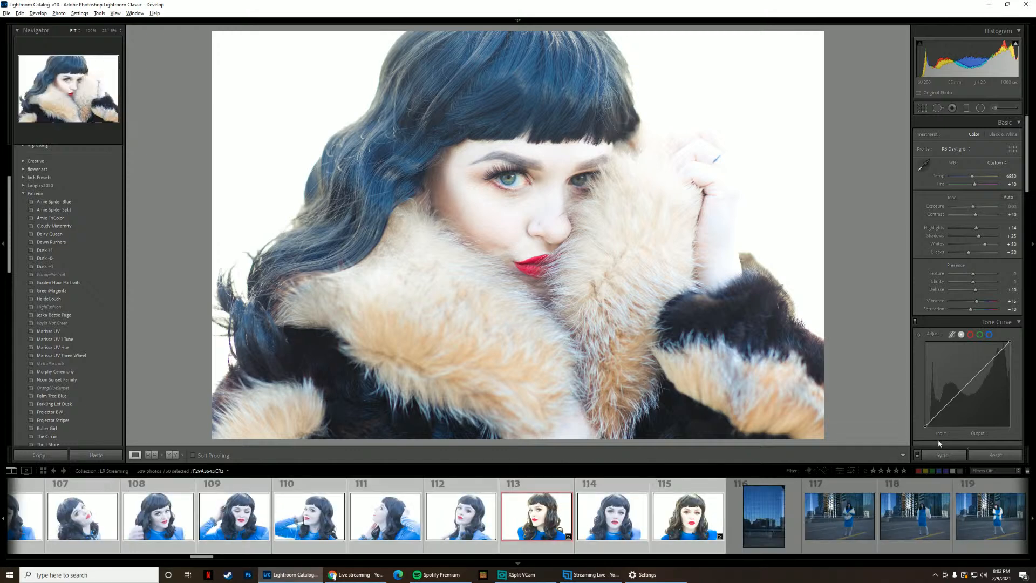
click(943, 455)
click(862, 420)
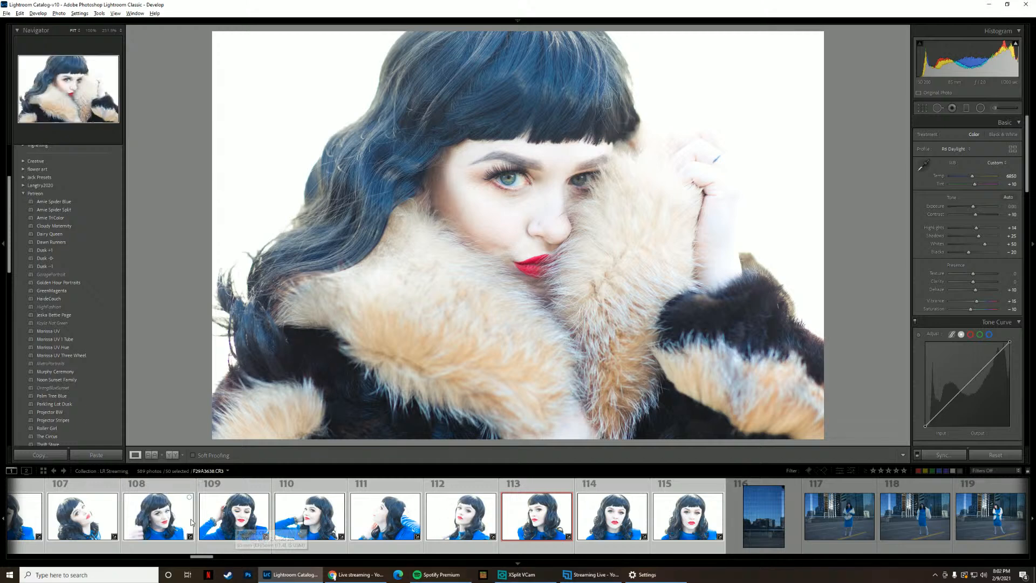
click(226, 519)
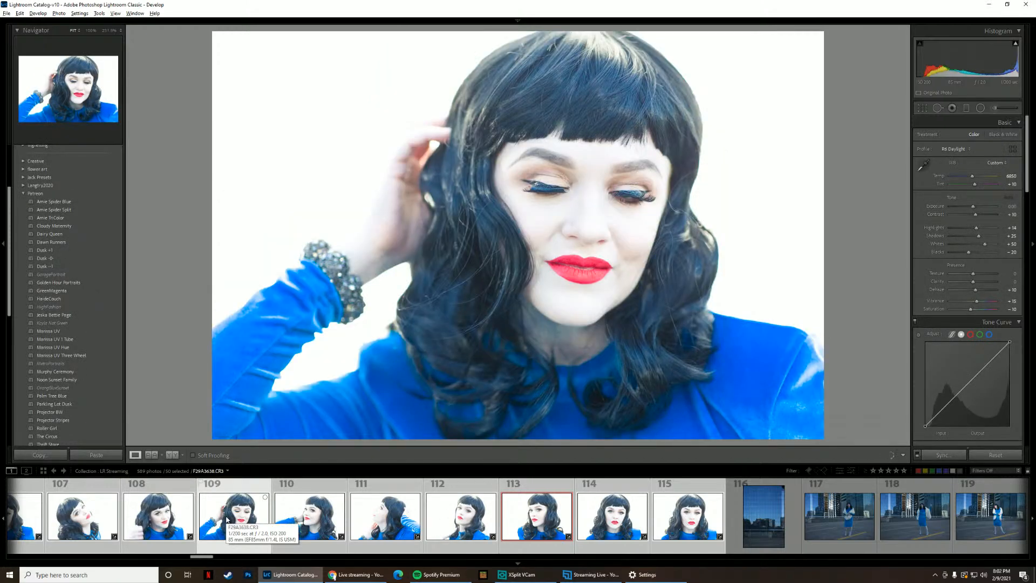
click(549, 516)
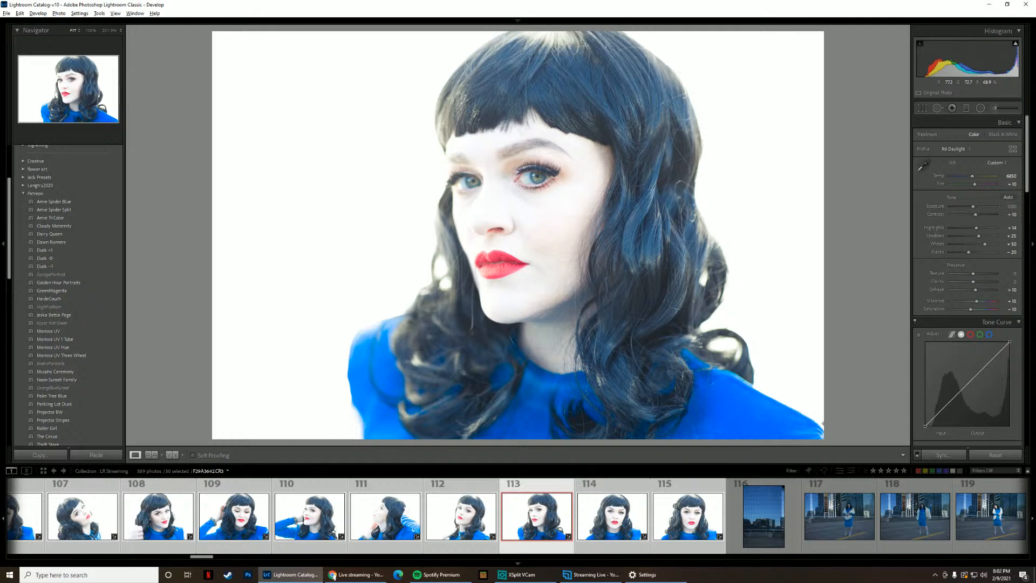
- Look through the dark parking-lot photos from 116 to 124, and switch to the live streaming page in Chrome
click(749, 512)
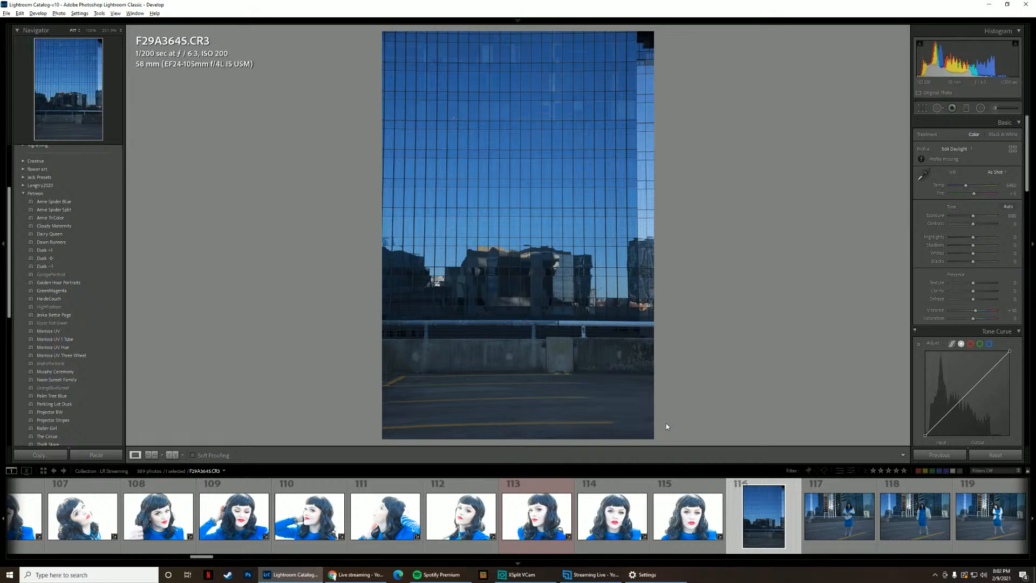
click(839, 532)
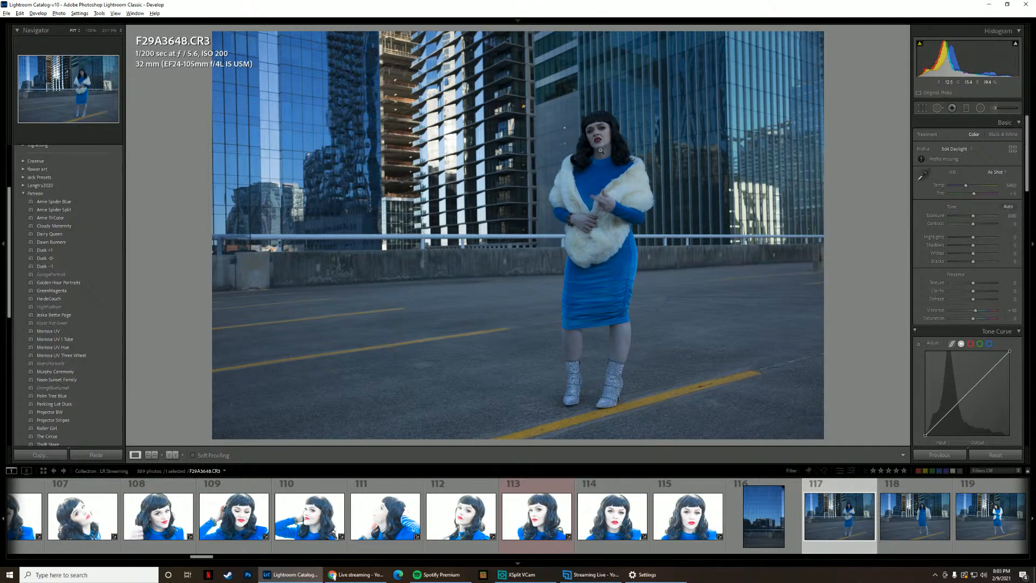
click(914, 513)
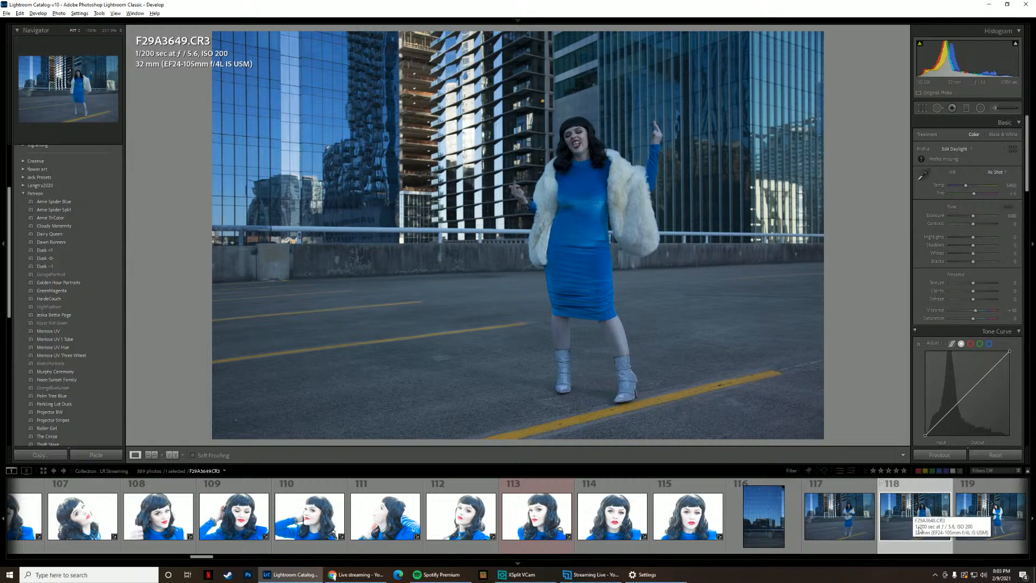
scroll(352, 517, down, 5)
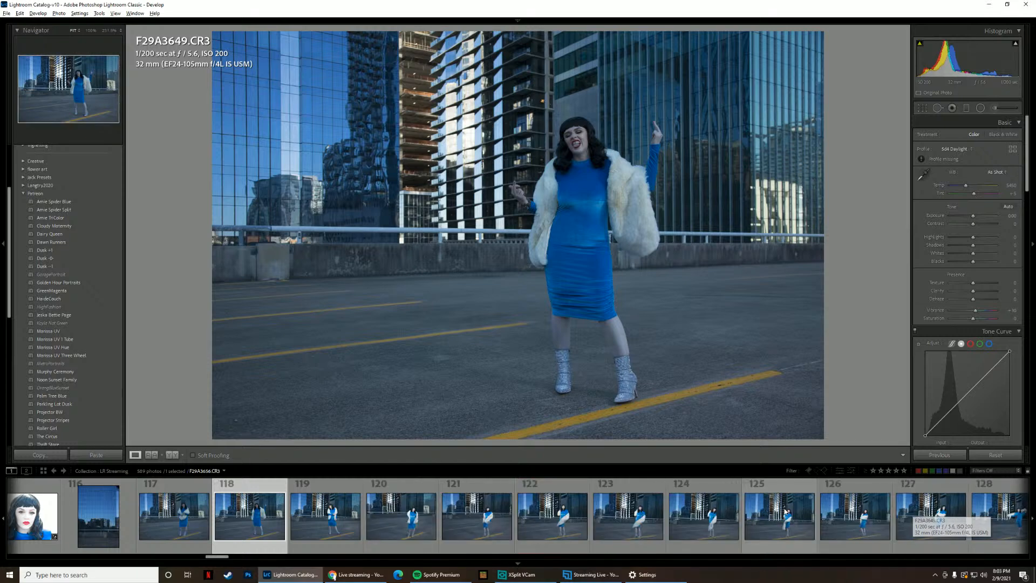
click(351, 521)
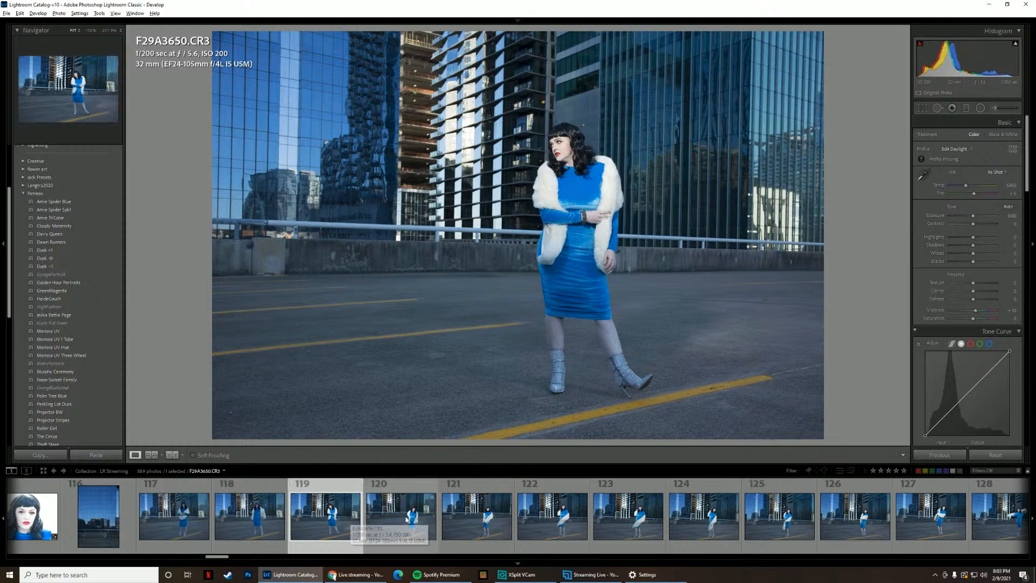
click(407, 520)
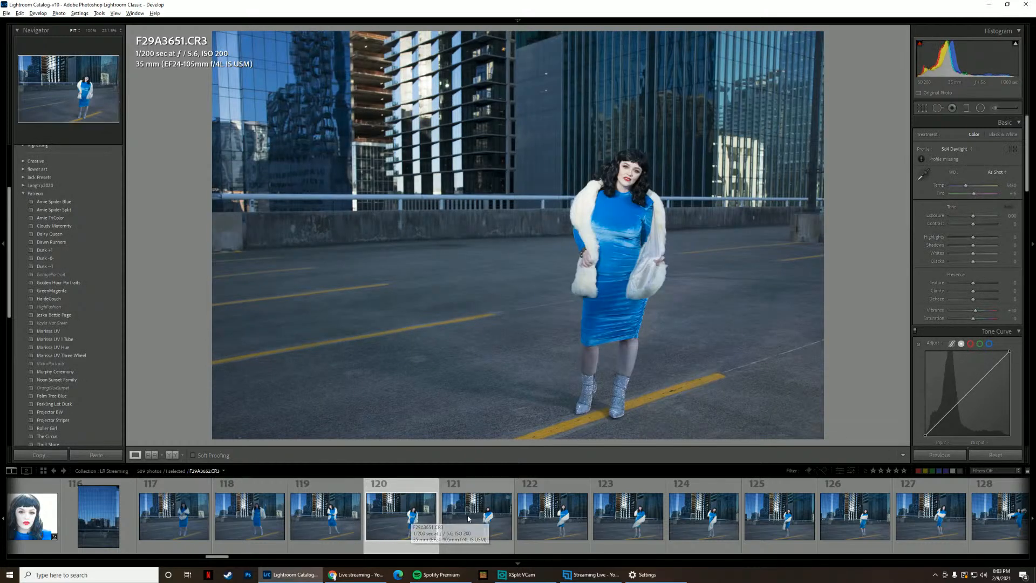
click(468, 519)
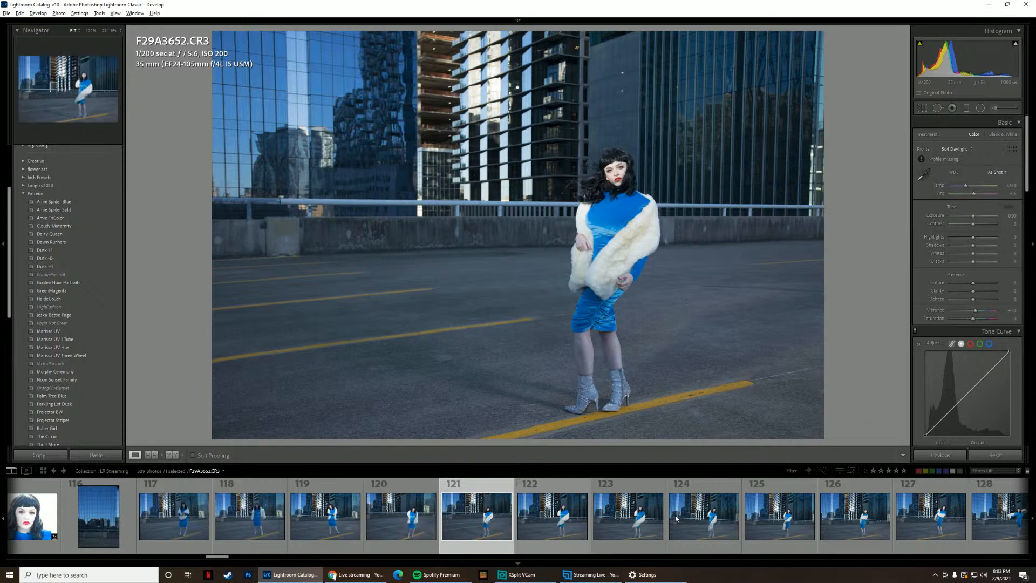
click(675, 519)
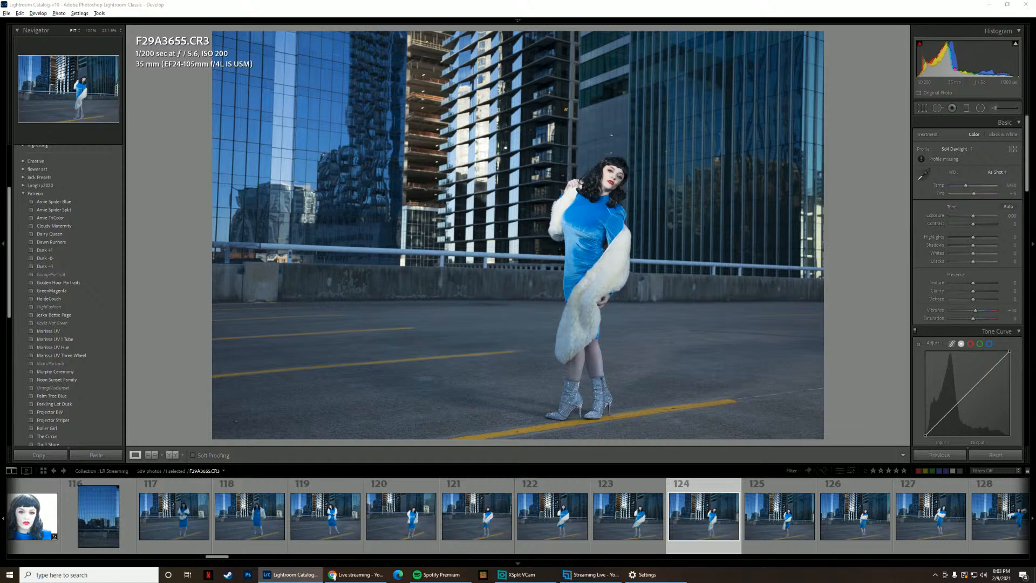
click(333, 575)
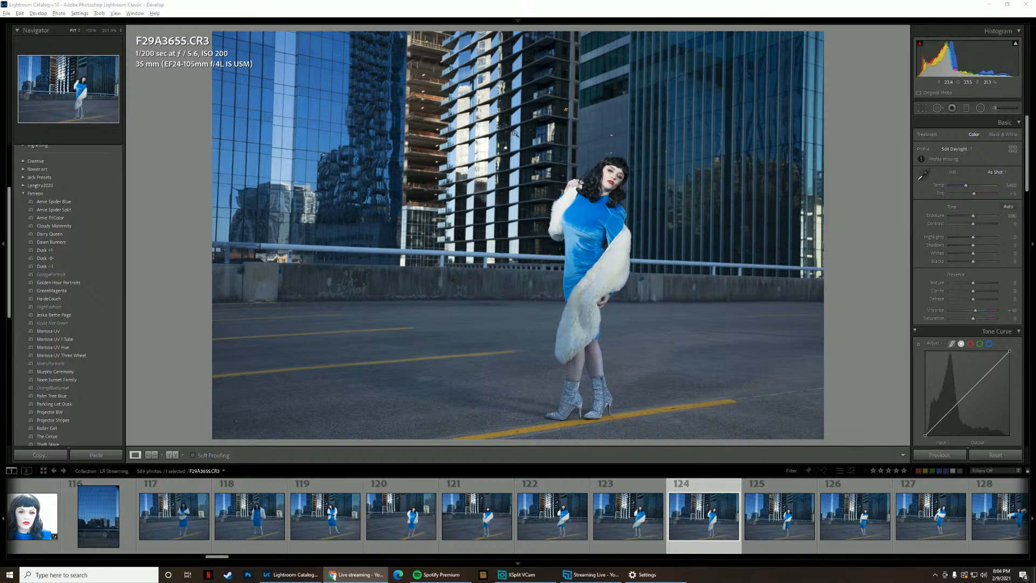
- Go through parking-lot photos 125 to 127, select photo 128, and inspect the woman's face at 100%
click(789, 519)
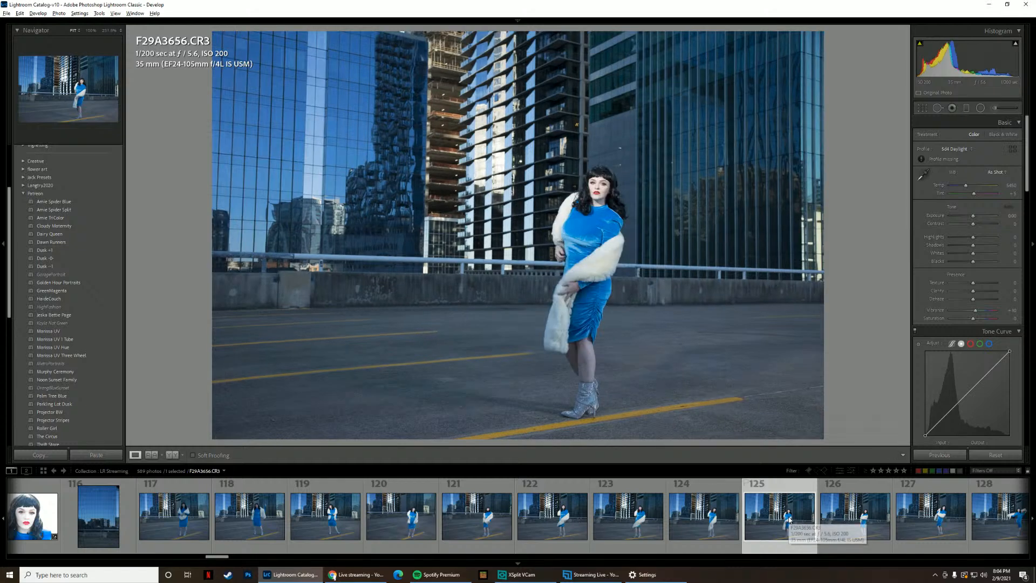
click(866, 515)
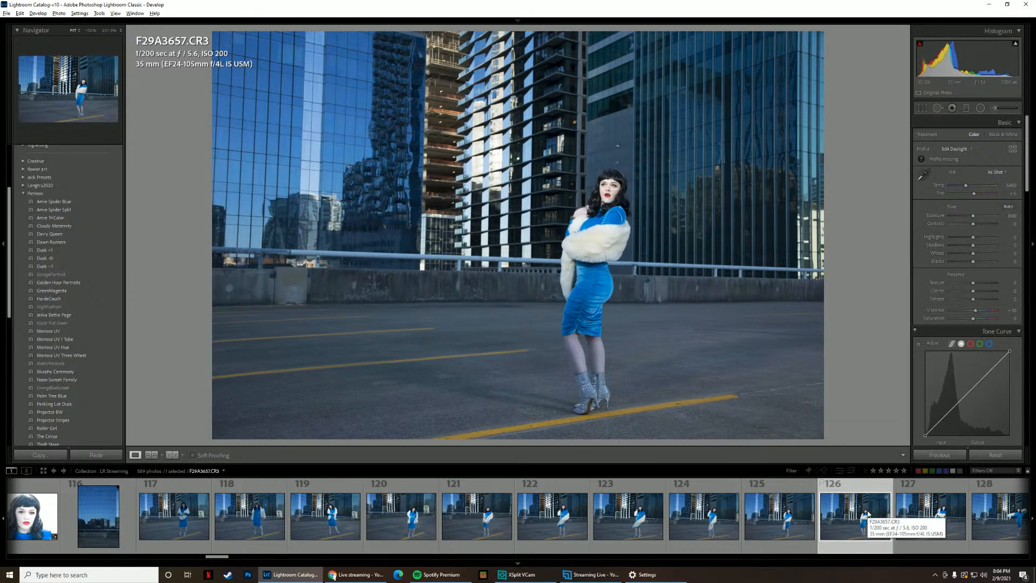
click(917, 517)
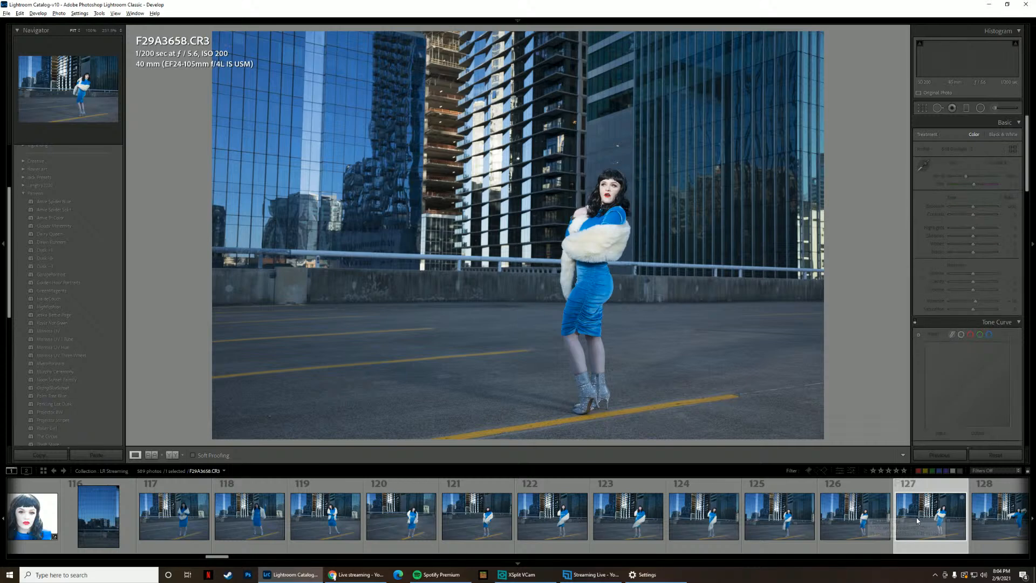
scroll(686, 523, down, 3)
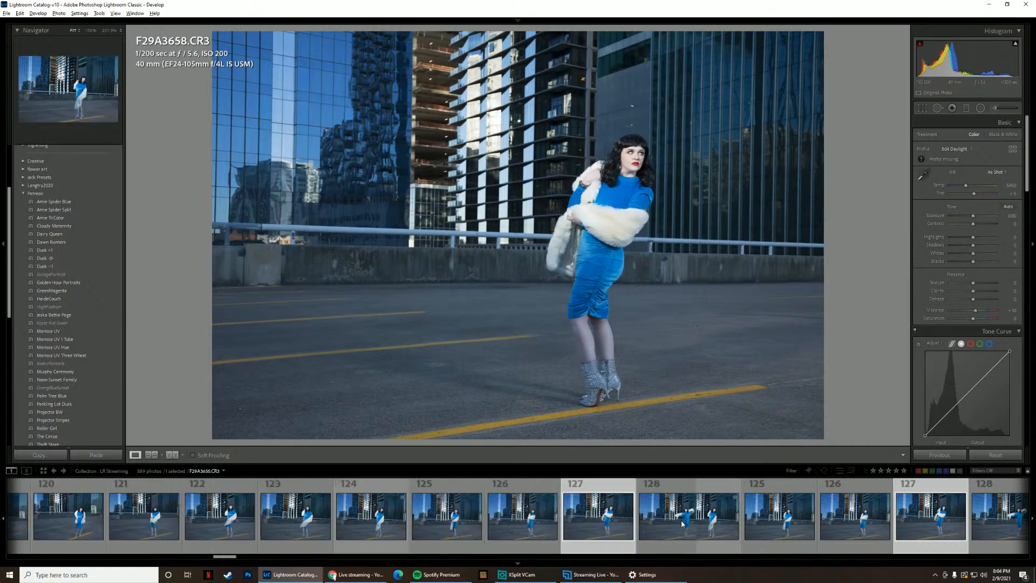
click(687, 522)
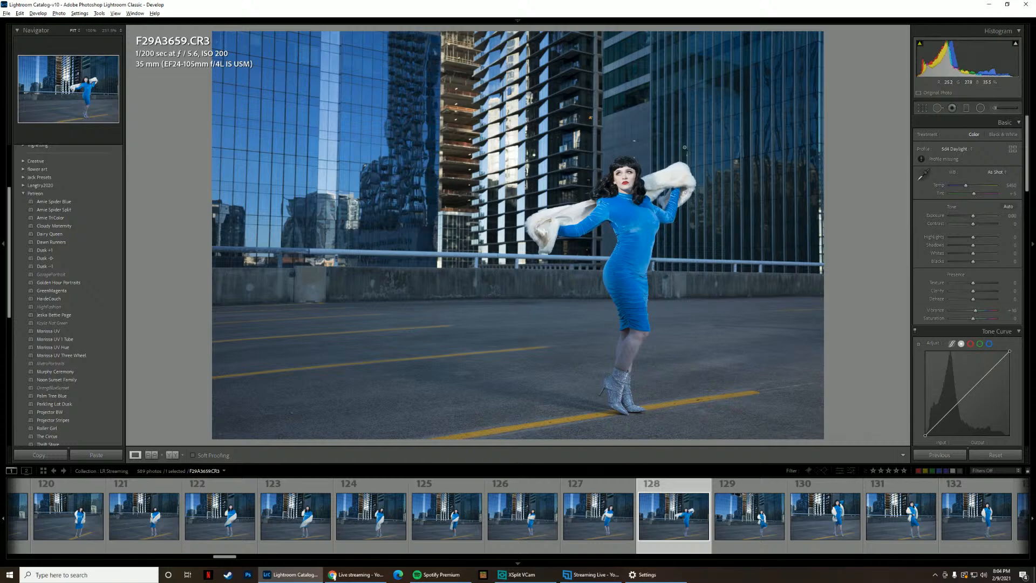
click(626, 170)
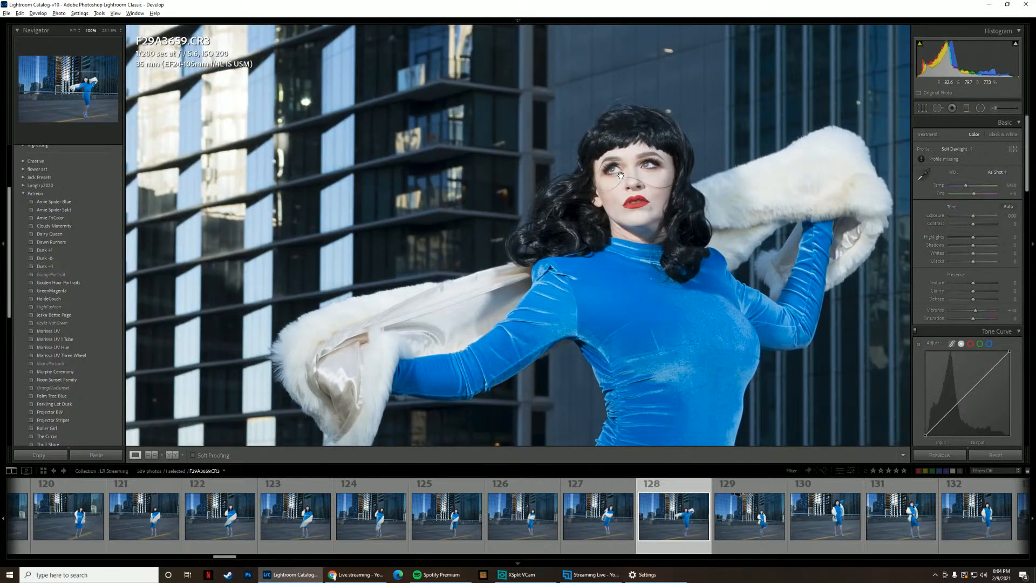
click(622, 176)
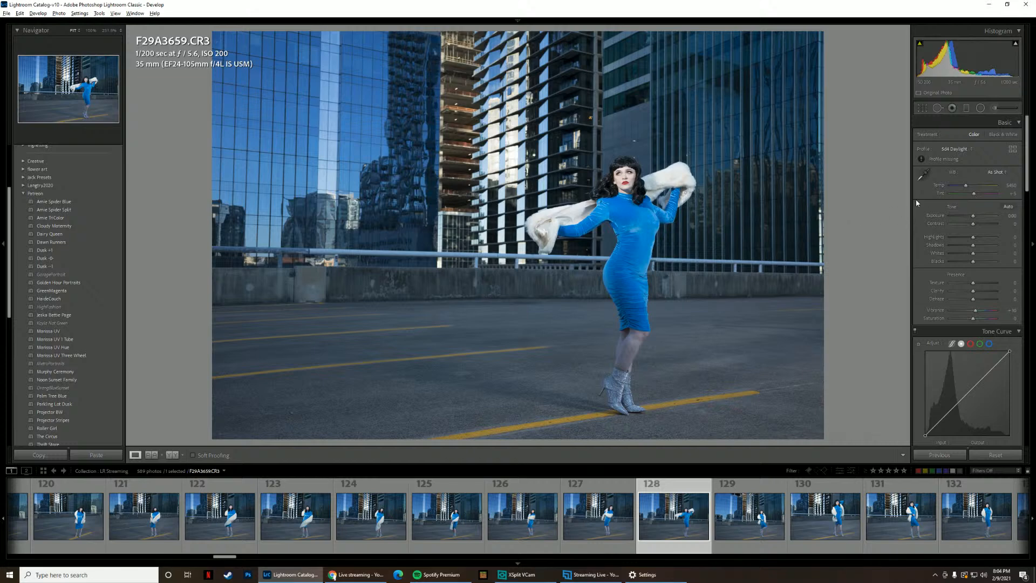
- Change photo 128's profile to R6 Daylight and set Contrast to +15
click(954, 151)
click(951, 241)
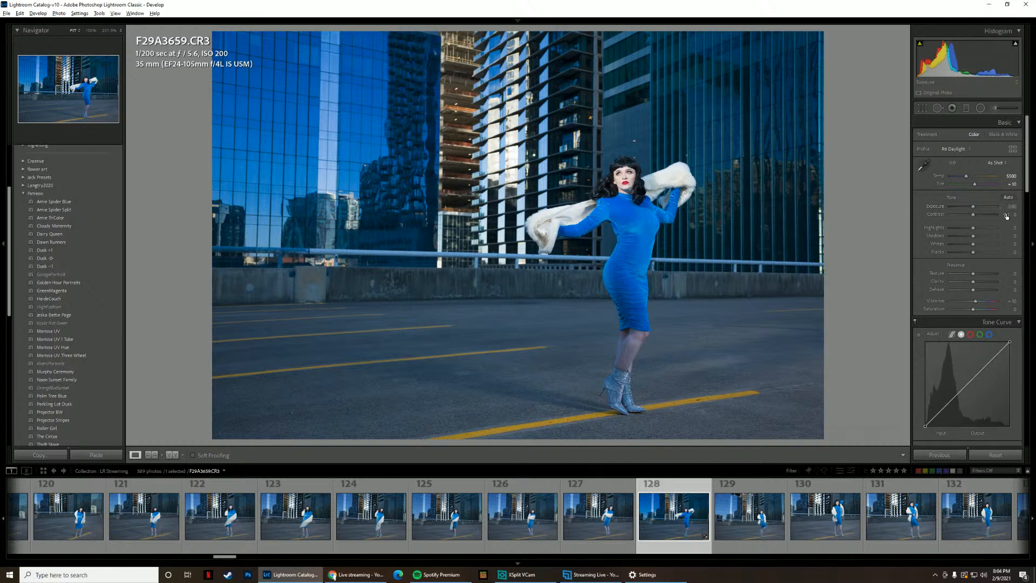
drag(1007, 216, 1017, 216)
click(1009, 216)
text(15)
key(Return)
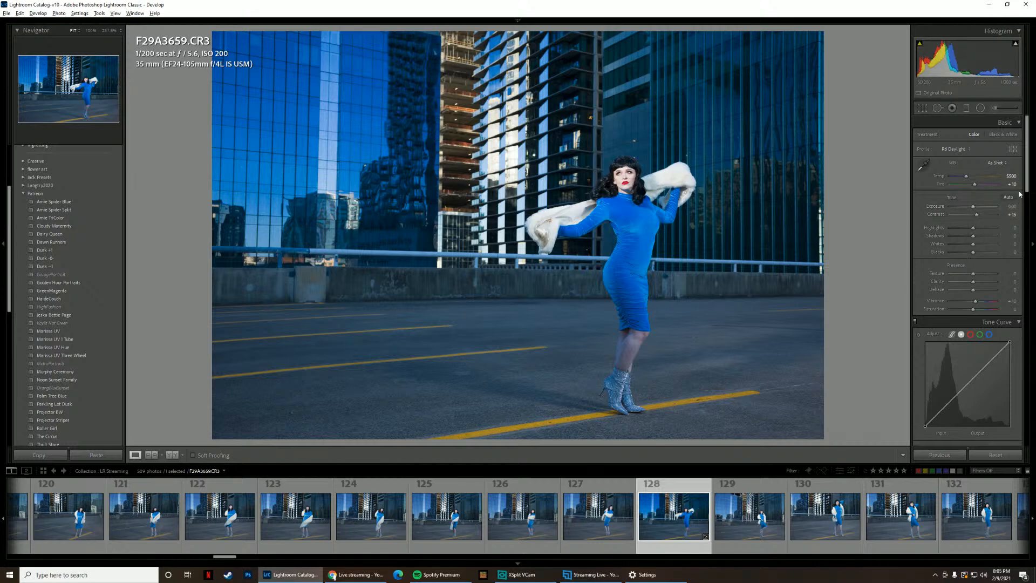
- Show highlight clipping on photo 128 and raise Whites to about +23
scroll(1027, 185, down, 2)
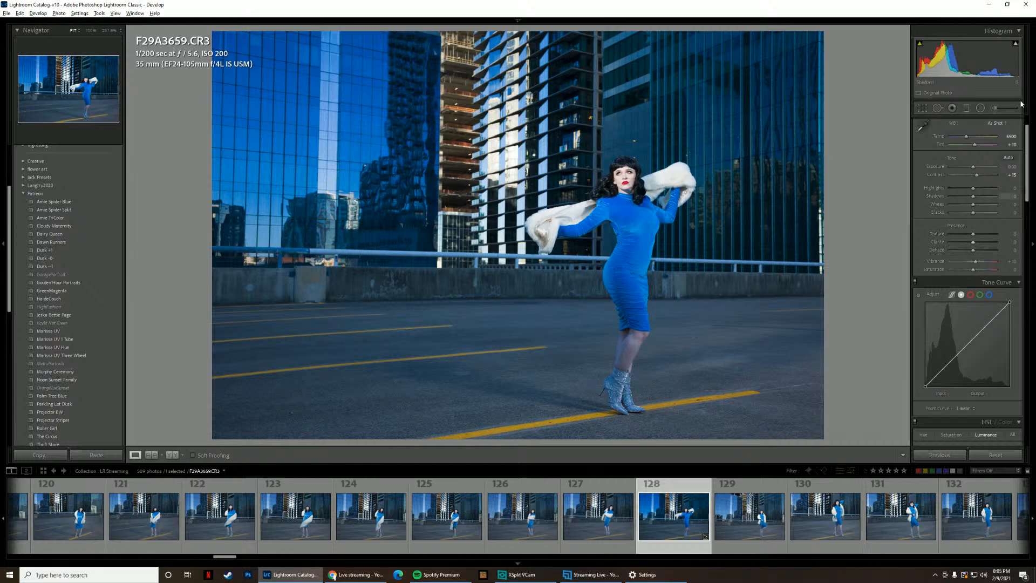
click(1014, 47)
drag(1008, 205, 1018, 206)
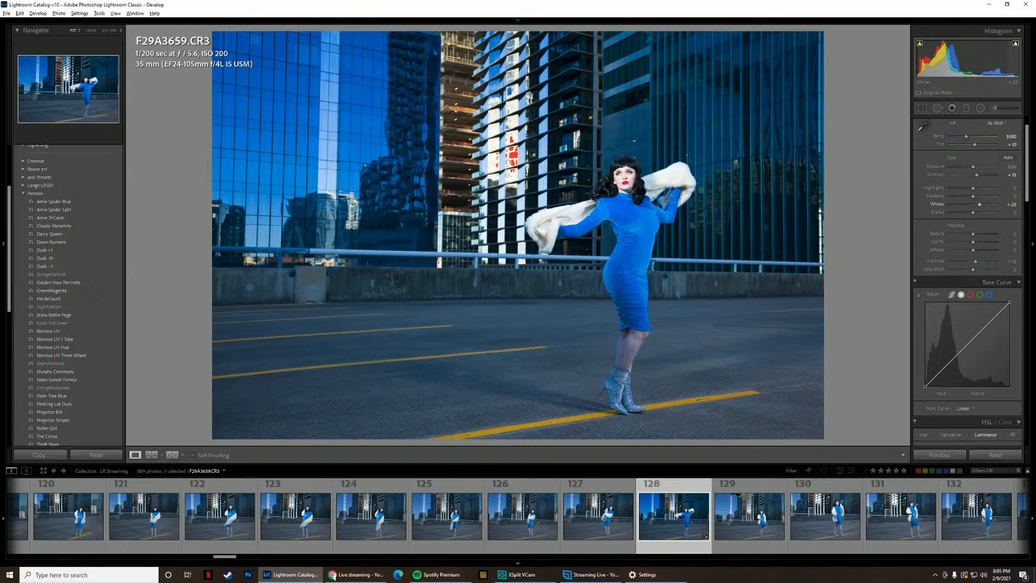
- Set photo 128's Whites to +30 and lower its Highlights to -10
click(1009, 206)
text(30)
key(Return)
drag(1015, 189, 1005, 189)
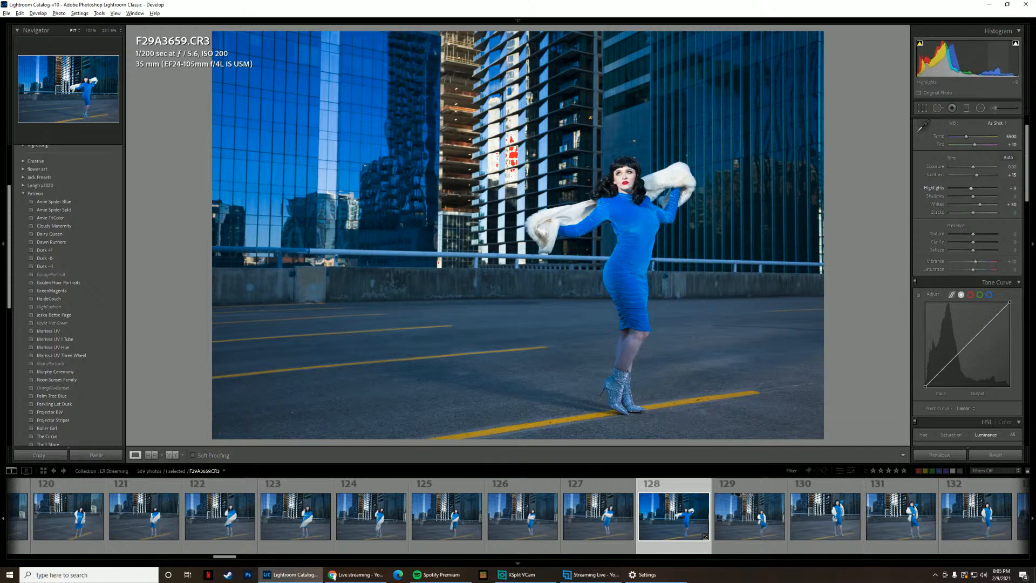
drag(1010, 189, 1017, 197)
- Set photo 128's Shadows to +15 and Blacks to -2
click(1012, 196)
text(15)
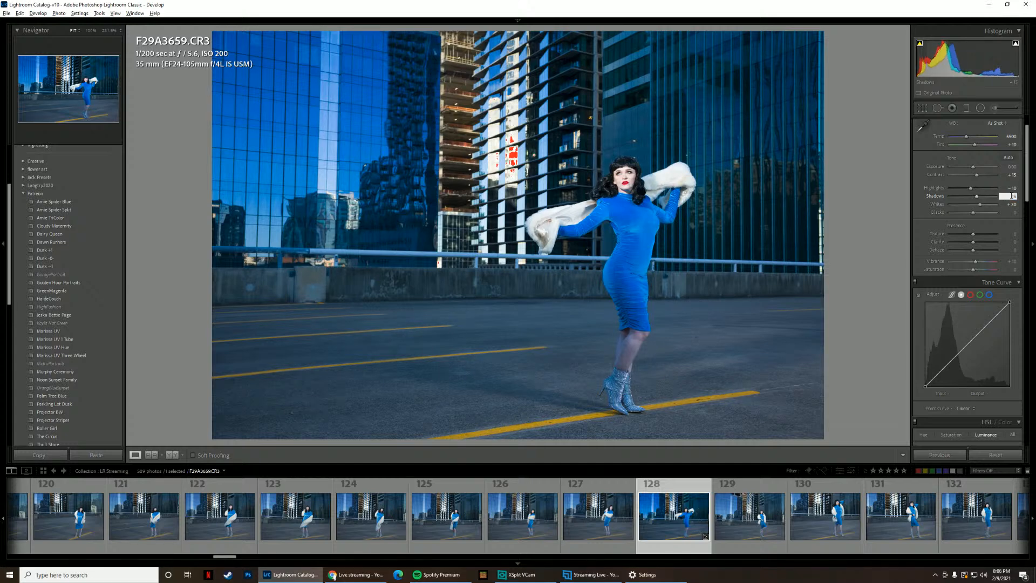
key(Return)
click(1008, 212)
text(-2)
key(Return)
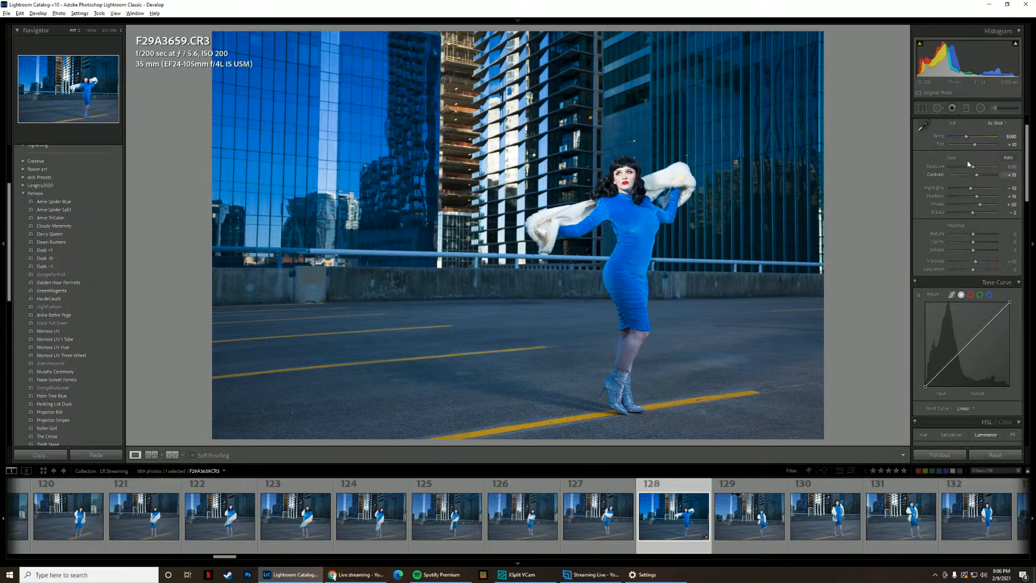
- Add a slightly tilted graduated filter with Exposure -0.25 over the parking-lot ground, placing its centre beside the woman's boots
click(967, 108)
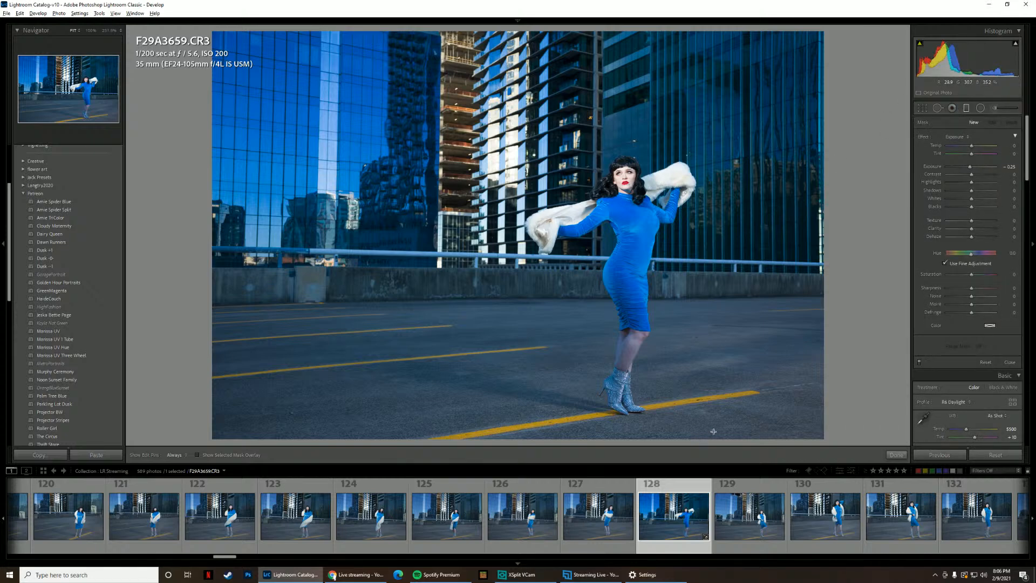
drag(709, 438, 655, 151)
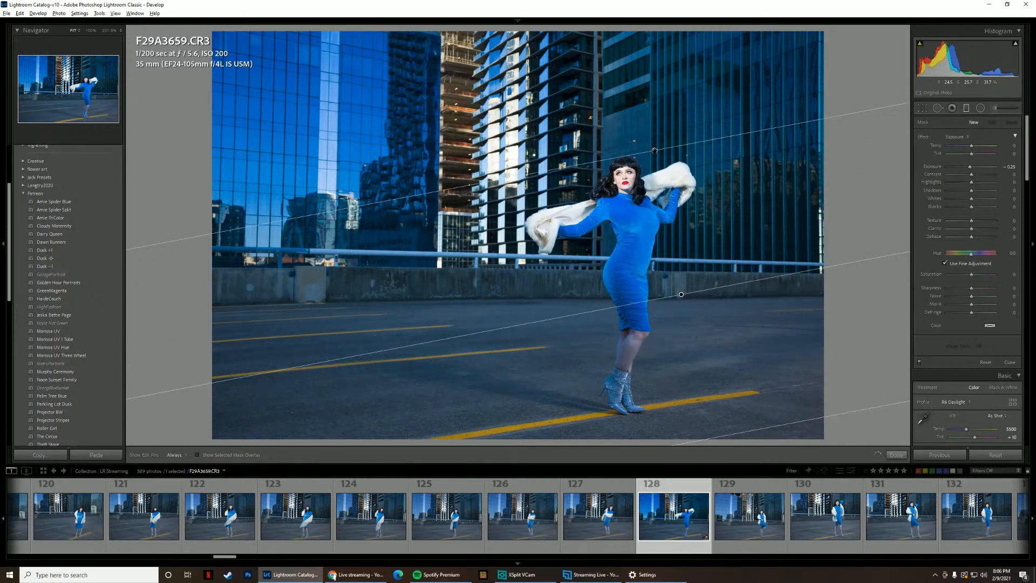
drag(679, 295, 707, 388)
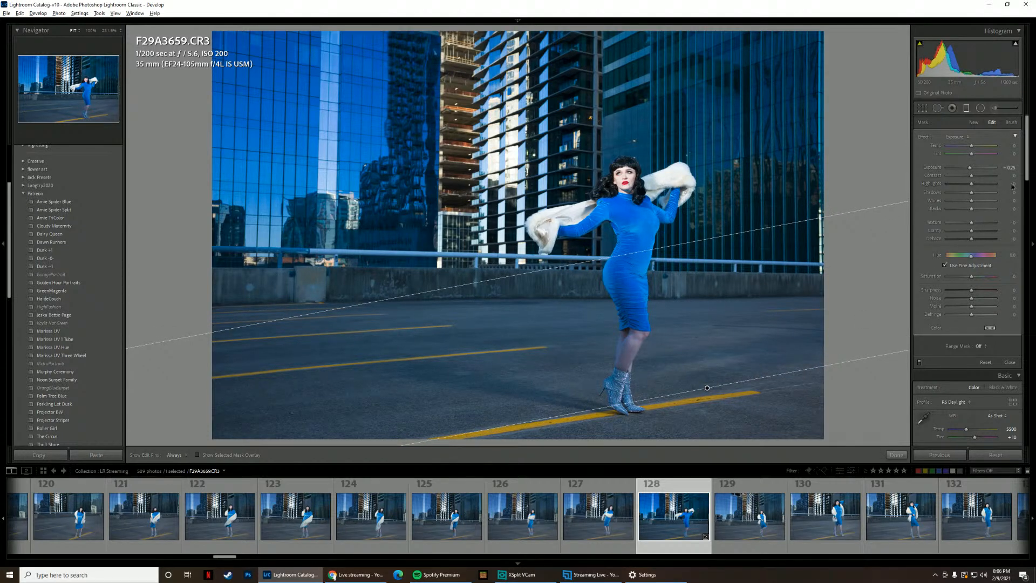
drag(1013, 187, 1006, 192)
click(967, 108)
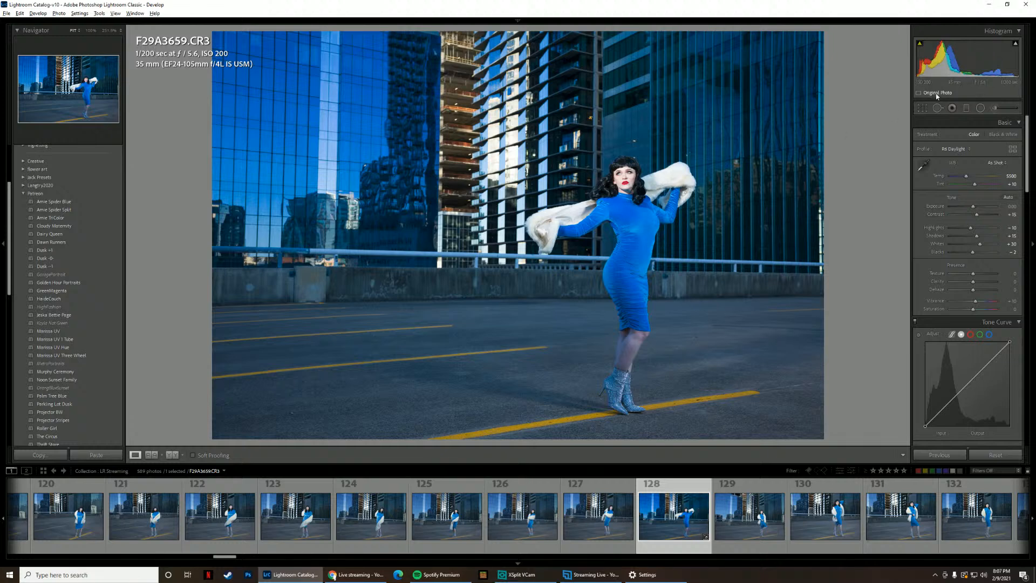
- Add a large radial filter with Exposure 0.30, centred on the woman's neck and reaching down past her boots
click(981, 111)
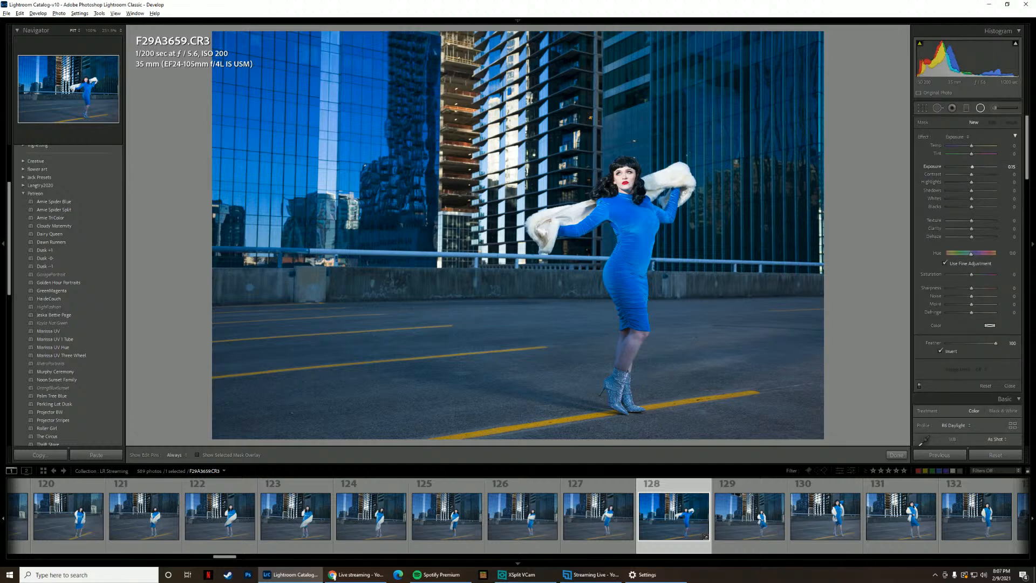
click(1011, 167)
text(.3)
key(Return)
drag(595, 216, 803, 416)
drag(593, 183, 622, 198)
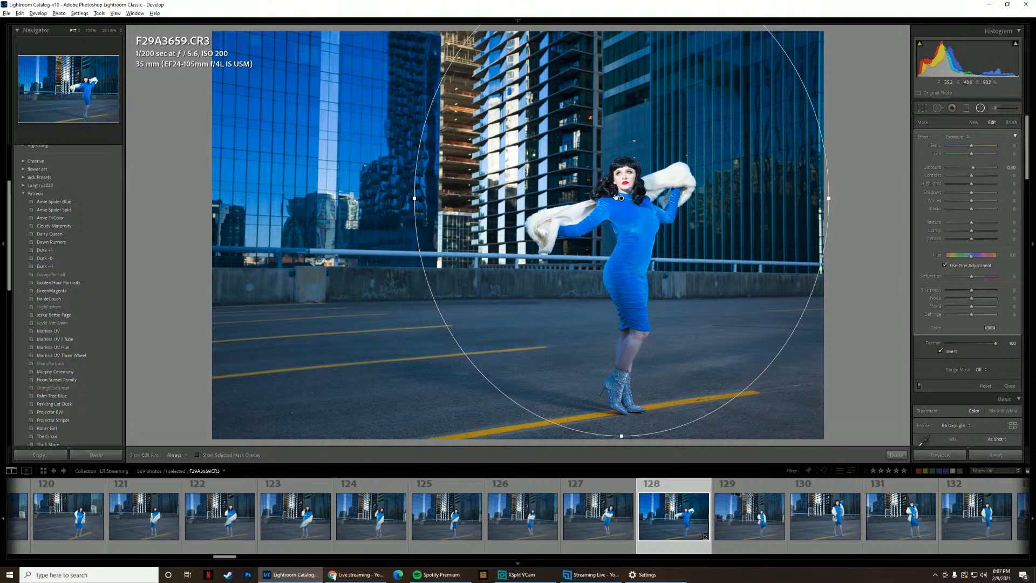
drag(618, 200, 620, 194)
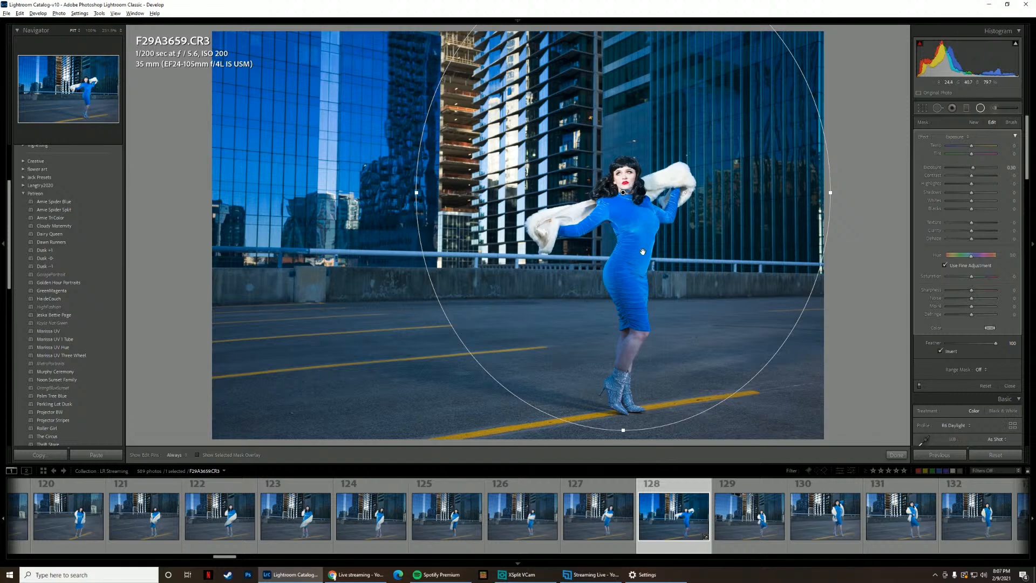
click(979, 108)
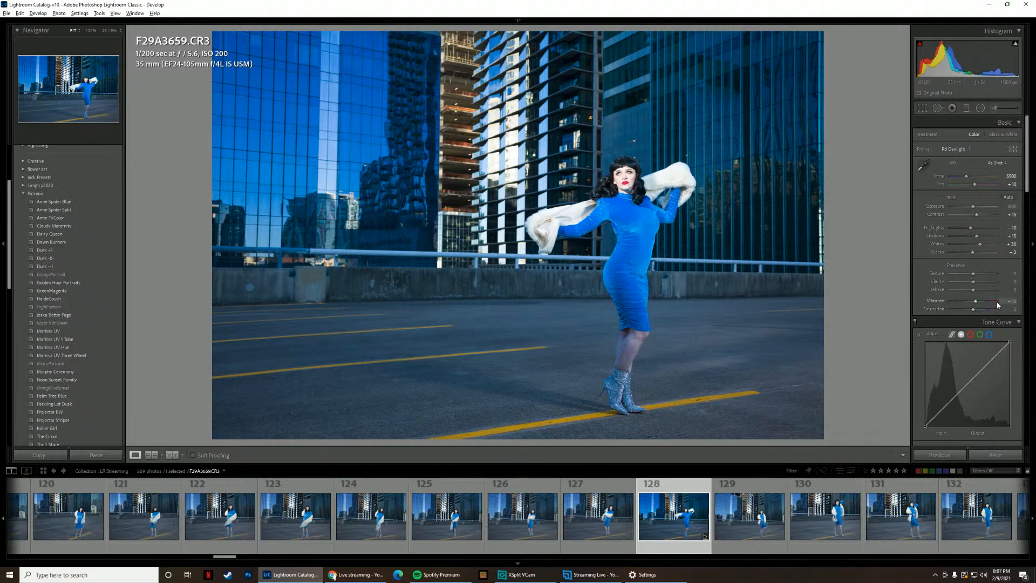
- Raise photo 128's Vibrance to +30
text(-10)
drag(977, 301, 978, 301)
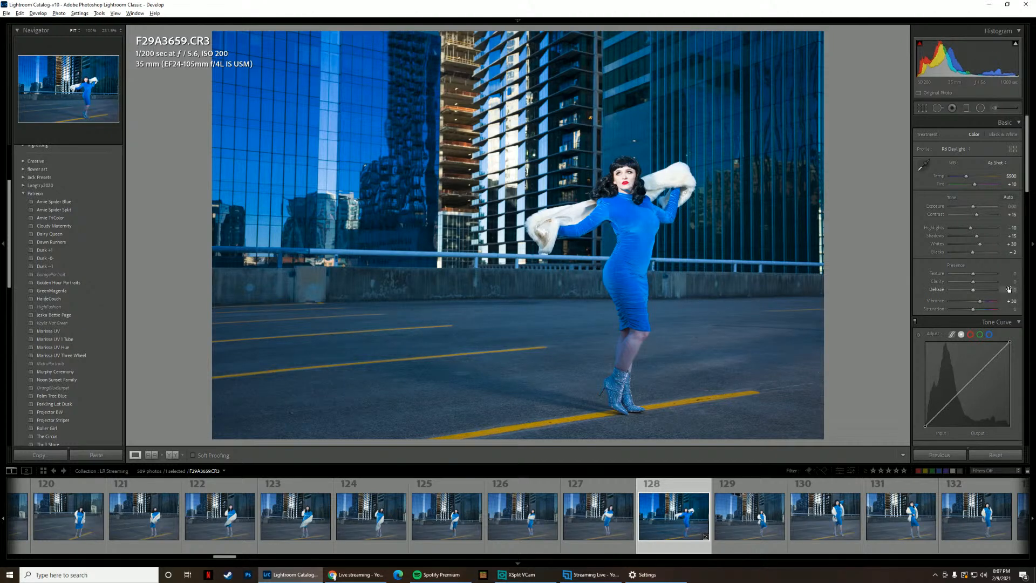
drag(1010, 290, 1012, 290)
- Try adjusting the Blue luminance by targeting the dress and the glass tower, raising it to about +30
drag(1027, 178, 1032, 239)
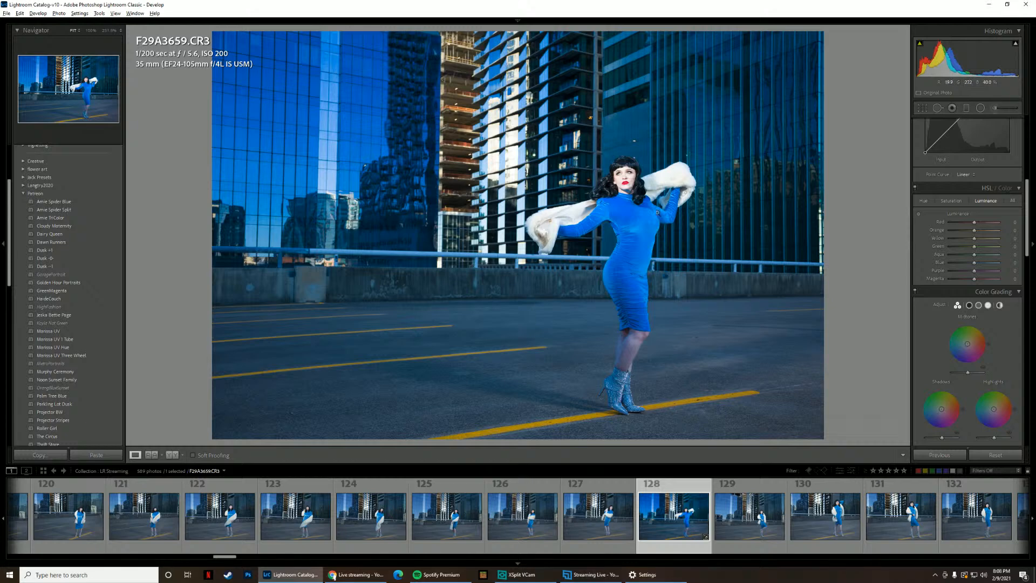
click(918, 214)
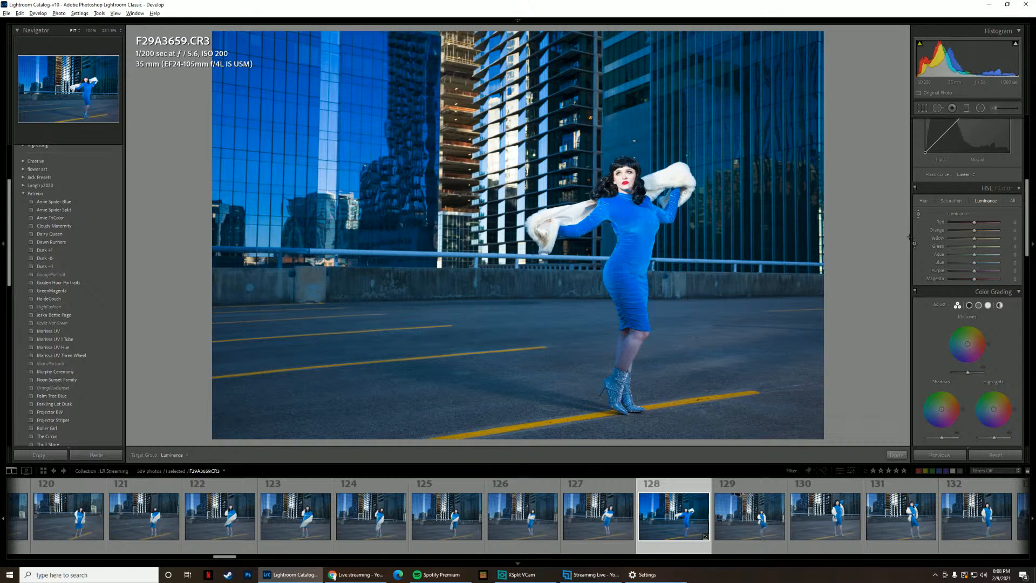
mouse_move(647, 249)
mouse_down()
mouse_move(646, 261)
mouse_move(646, 250)
mouse_up()
click(918, 214)
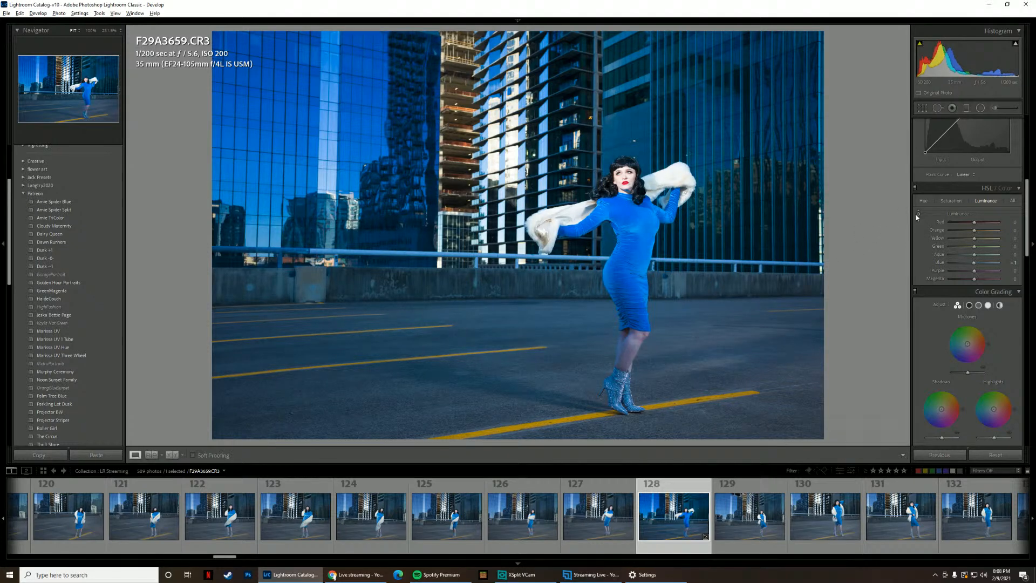
click(918, 215)
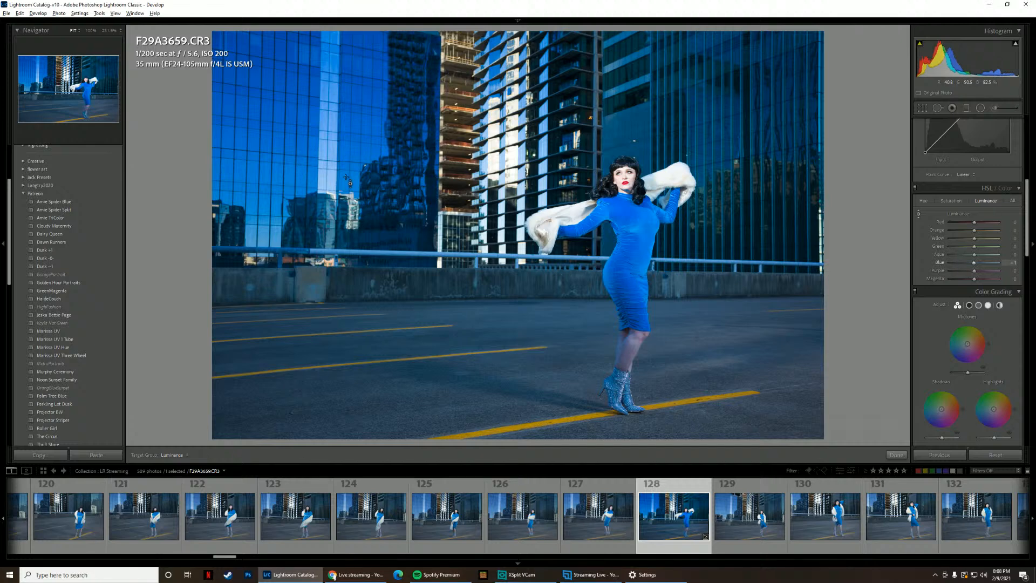
mouse_move(347, 178)
mouse_down()
mouse_move(348, 92)
mouse_move(349, 302)
mouse_move(348, 170)
mouse_up()
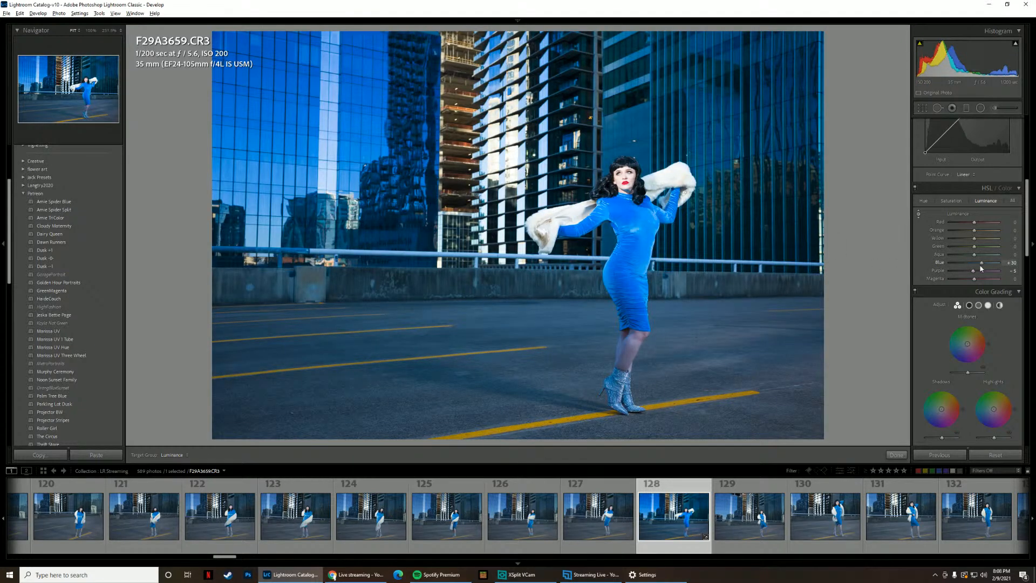
- Reset the Blue and Purple luminance to 0
click(1009, 263)
text(0)
key(Tab)
text(0)
key(Return)
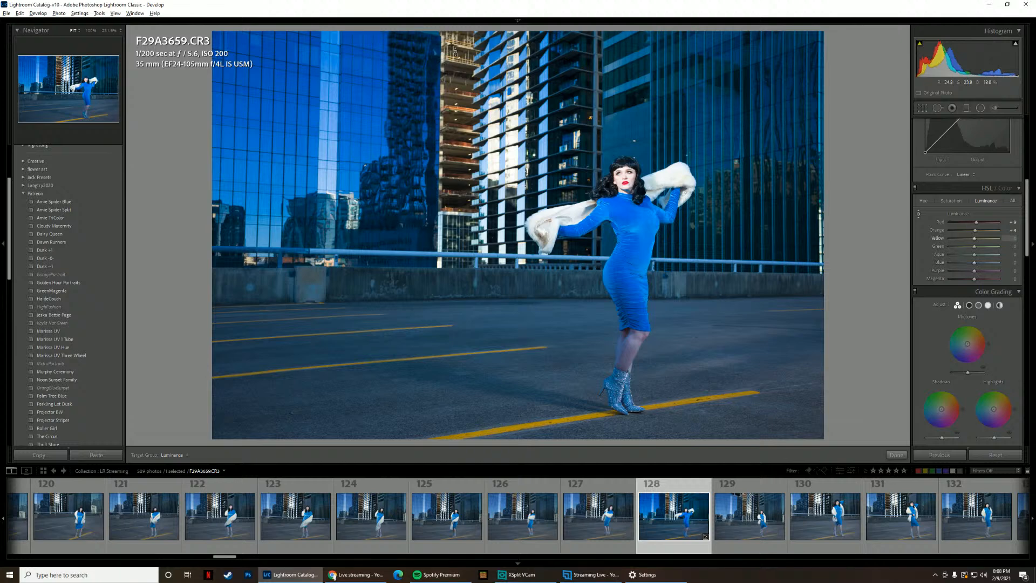
- Brighten the lit tower and yellow parking line with targeted luminance adjustments, bringing Orange to about +21 and Yellow to about +29
drag(451, 45, 451, 41)
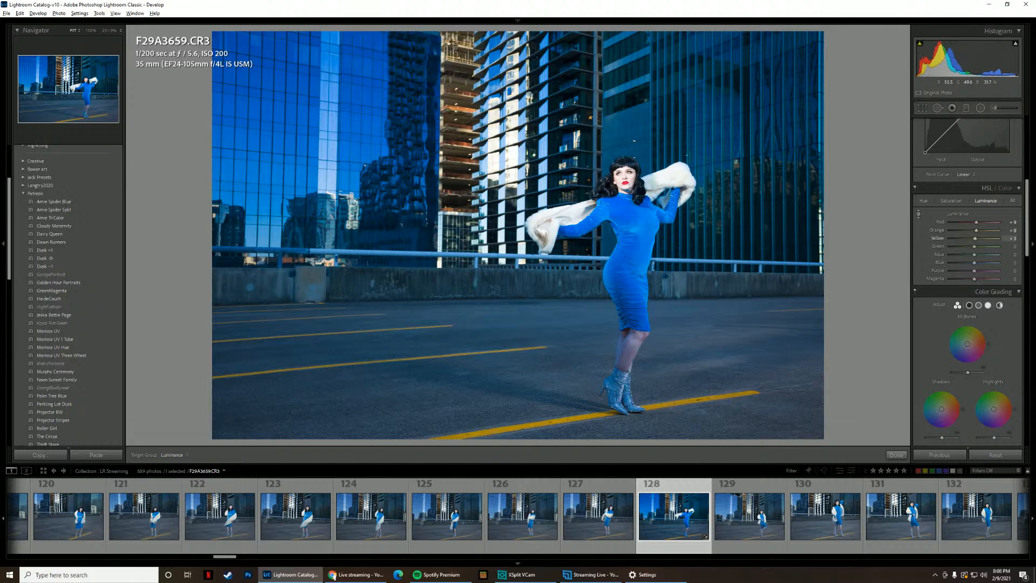
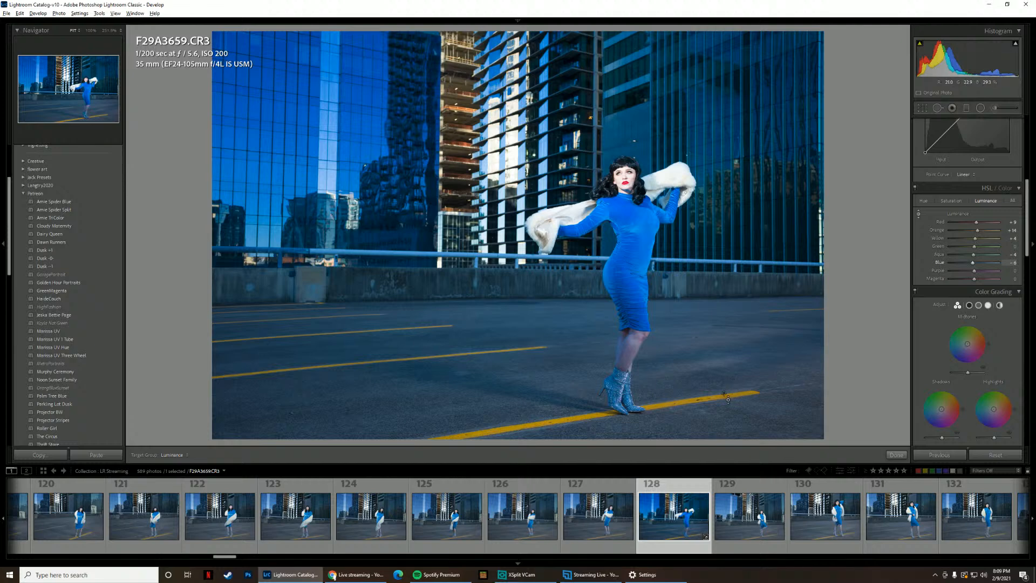
mouse_move(726, 398)
mouse_down()
mouse_move(729, 381)
mouse_move(729, 416)
mouse_move(728, 385)
mouse_move(730, 397)
mouse_up()
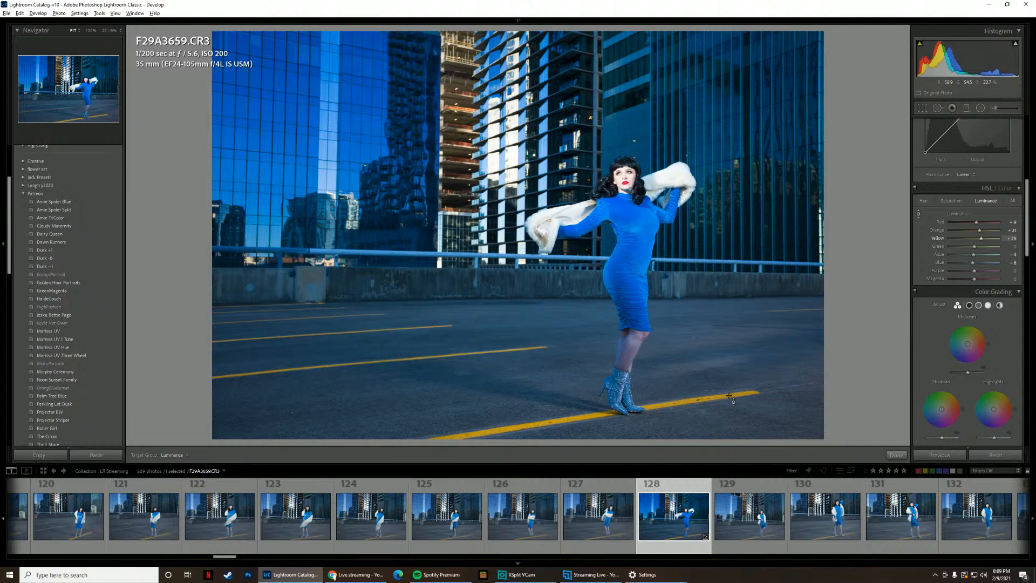
click(920, 215)
- Shift the hue of the blue dress with a targeted adjustment and set the Blue hue to +10
click(925, 201)
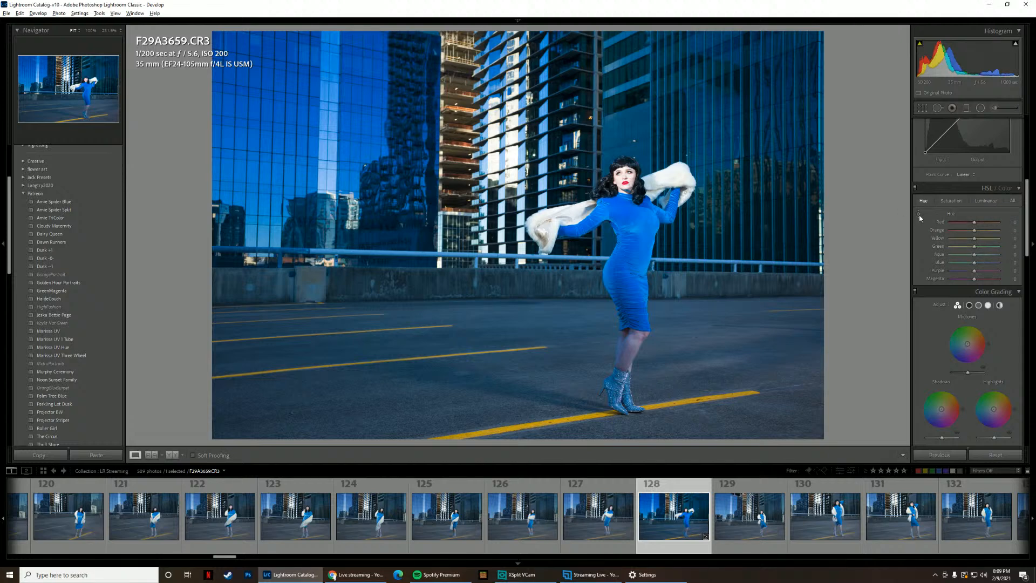
click(919, 216)
mouse_move(630, 268)
mouse_down()
mouse_move(631, 288)
mouse_move(631, 219)
mouse_move(630, 289)
mouse_move(630, 221)
mouse_move(630, 249)
mouse_up()
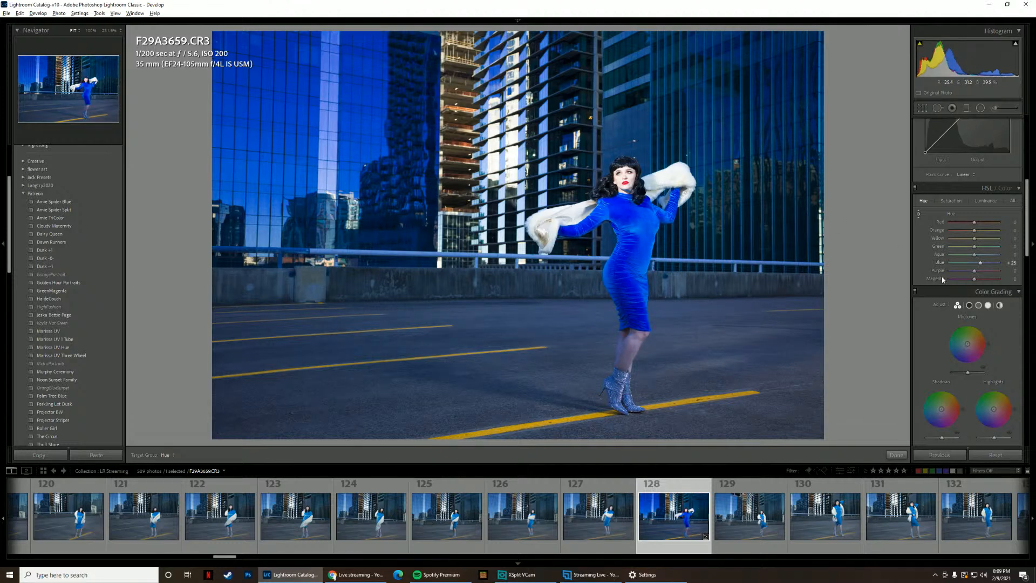
click(1009, 263)
text(10)
key(Return)
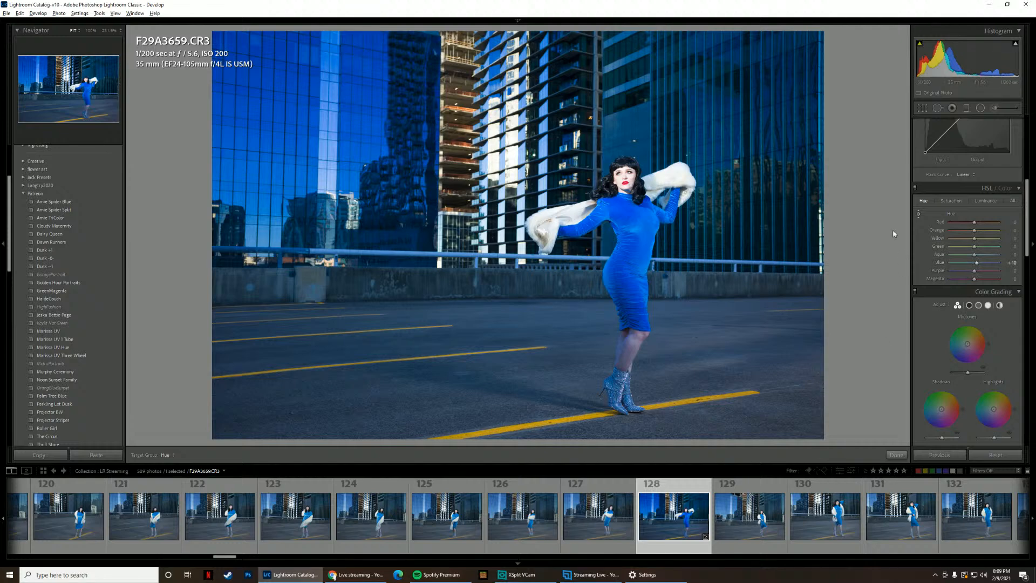
click(919, 215)
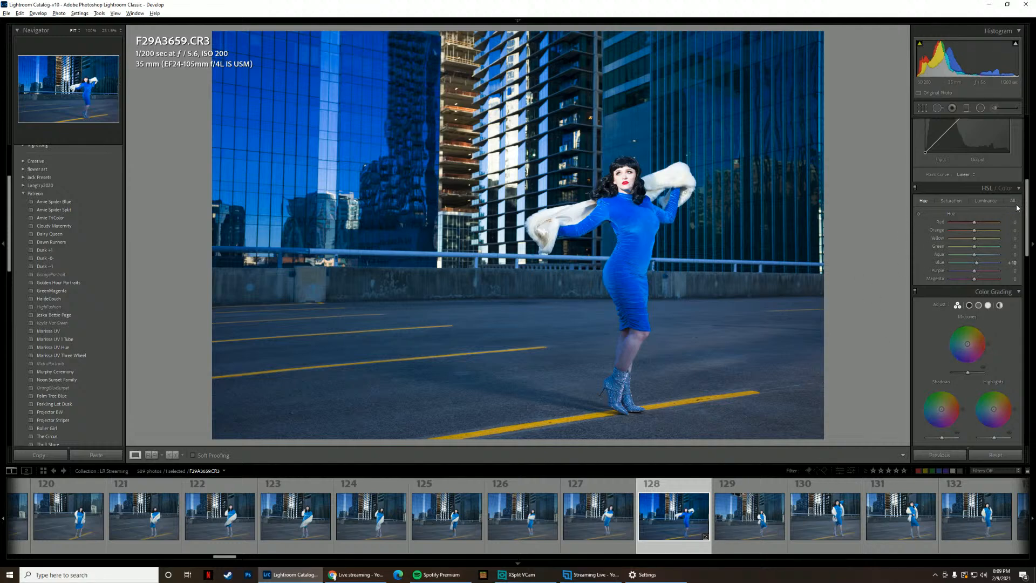
- Give photo 128's midtones a faint yellow tint and its shadows a faint orange tint with Color Grading
scroll(1026, 230, down, 2)
scroll(1027, 230, down, 1)
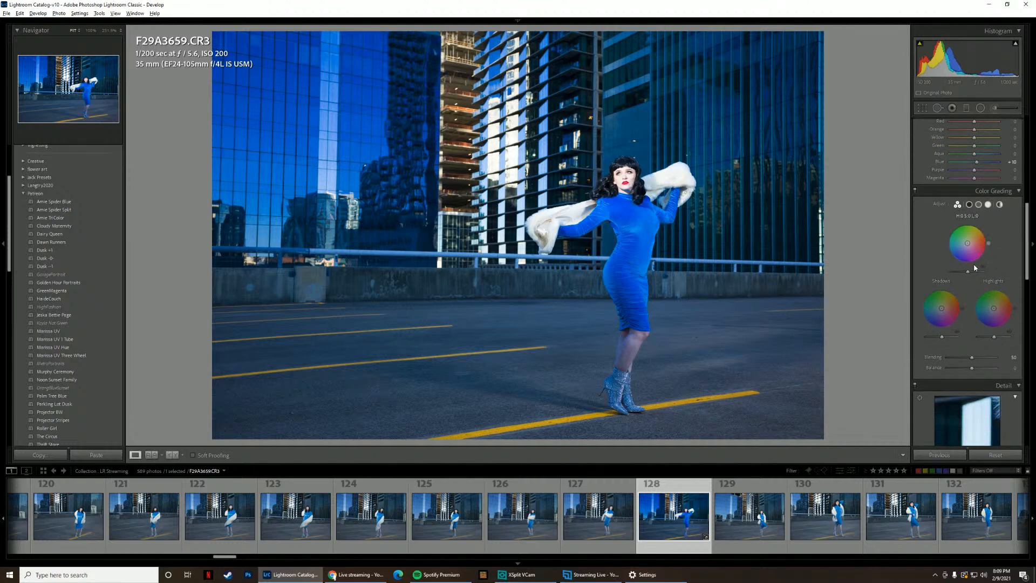
drag(968, 244, 981, 227)
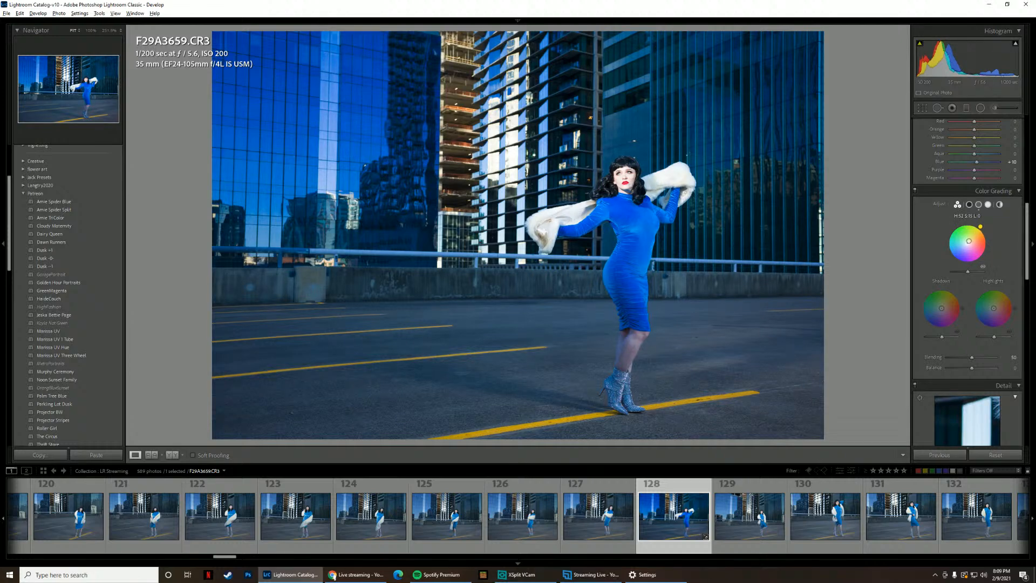
drag(942, 308, 943, 306)
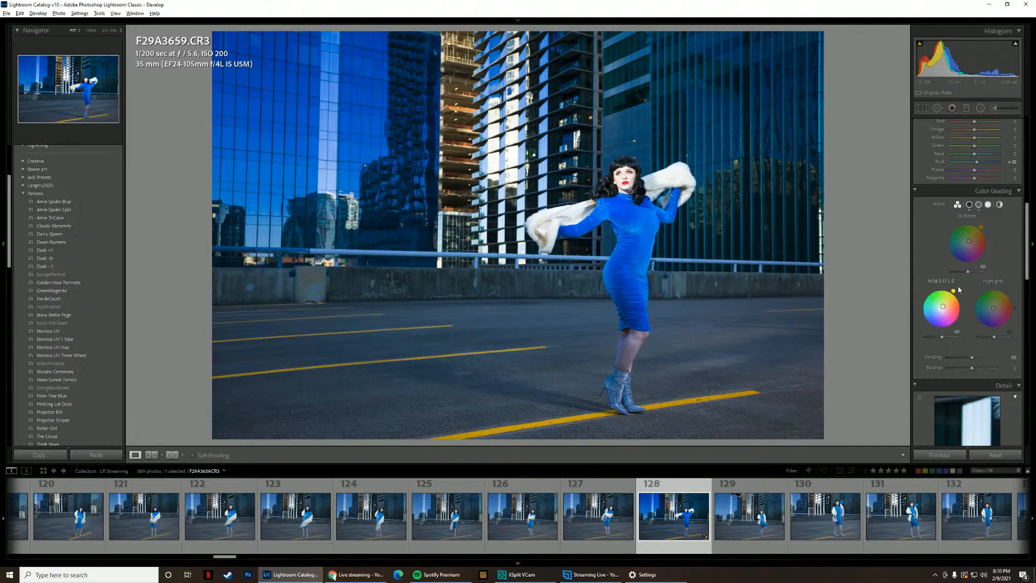
drag(954, 295, 958, 297)
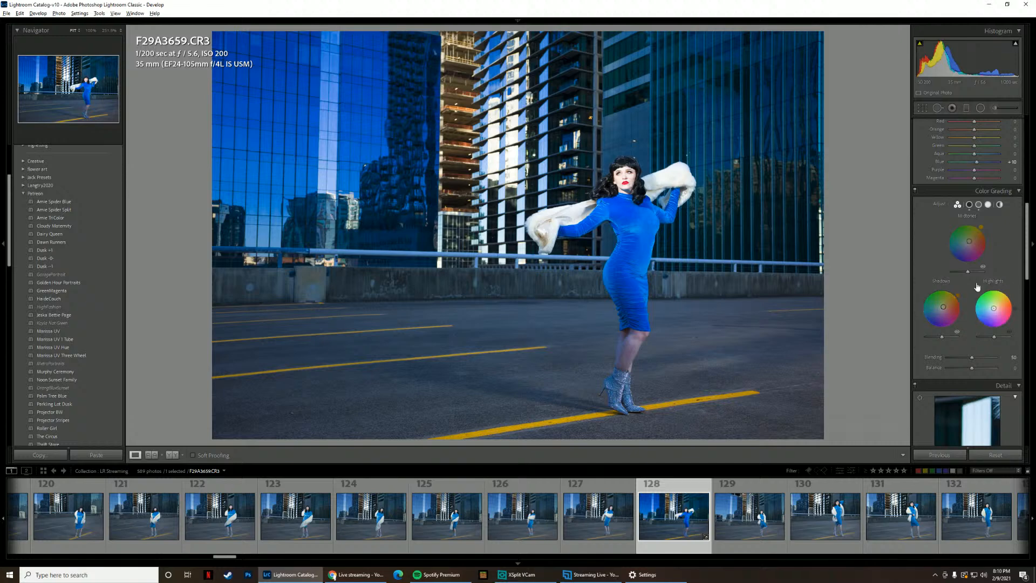
drag(1015, 309, 983, 326)
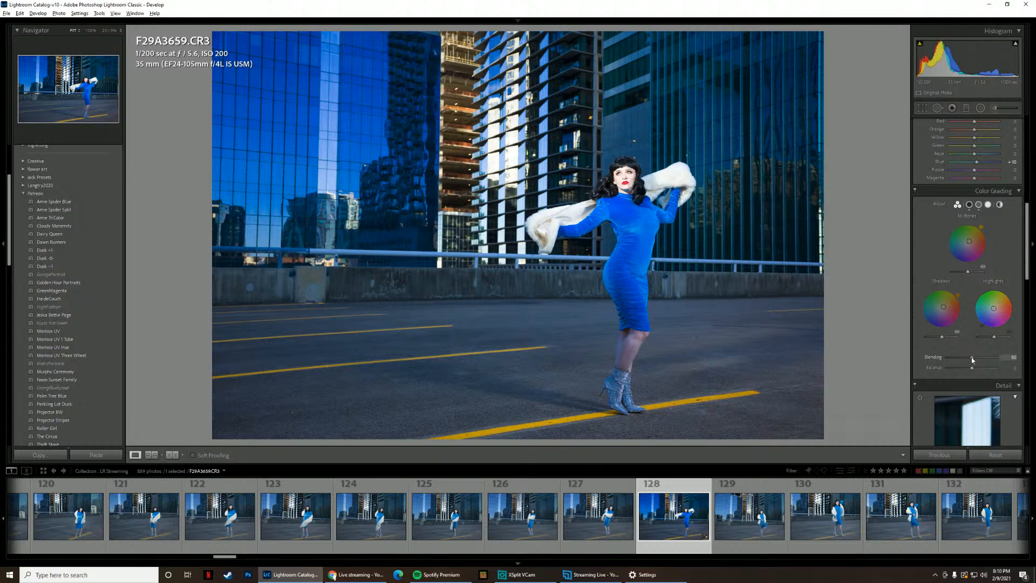
- Set the Color Grading Blending to about 80 and Balance to about -37
drag(972, 357, 990, 371)
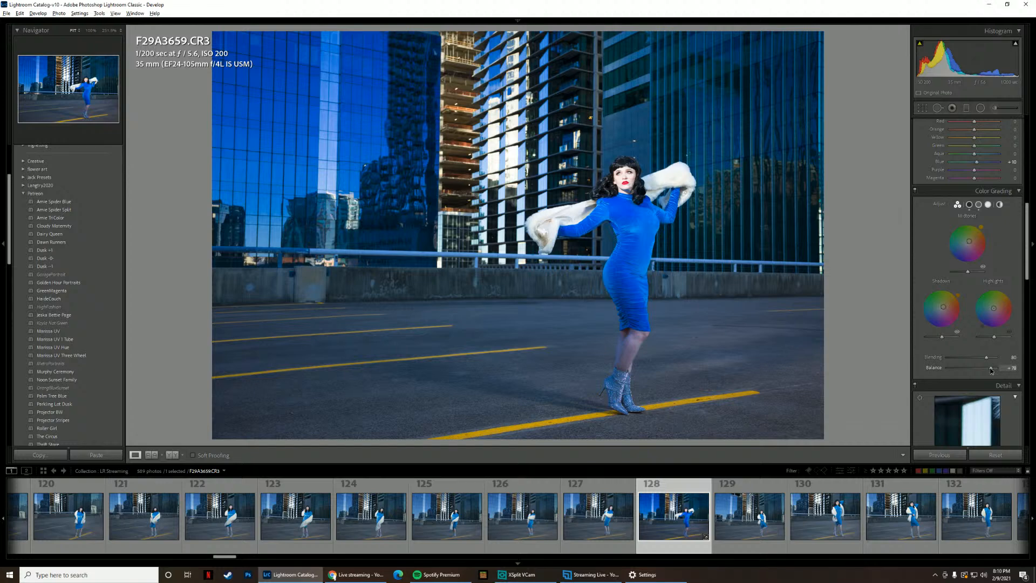
drag(992, 370, 964, 372)
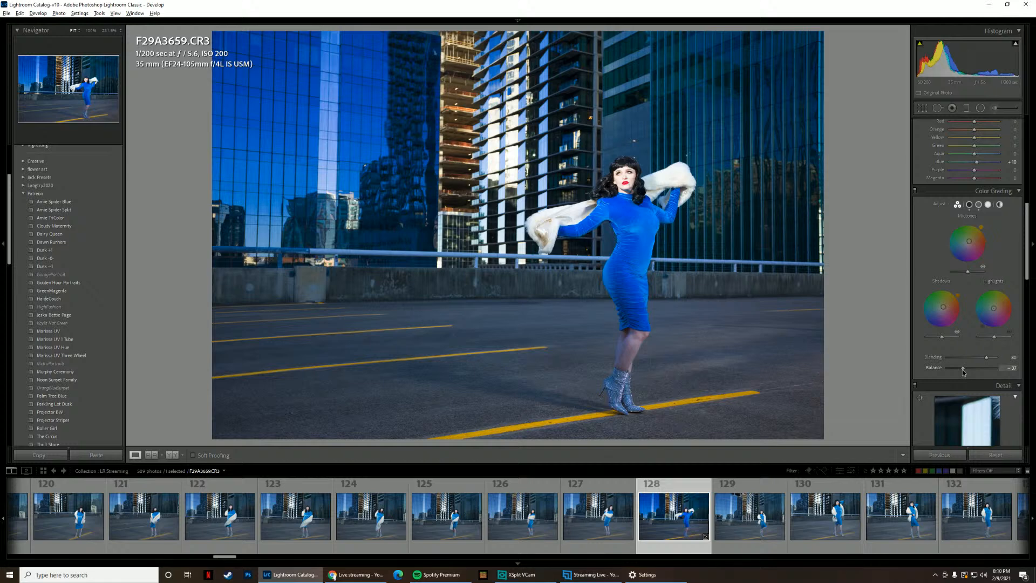
drag(963, 372, 964, 373)
- Compare photo 128 with lens profile corrections enabled and disabled
scroll(1019, 331, down, 5)
scroll(1019, 331, down, 1)
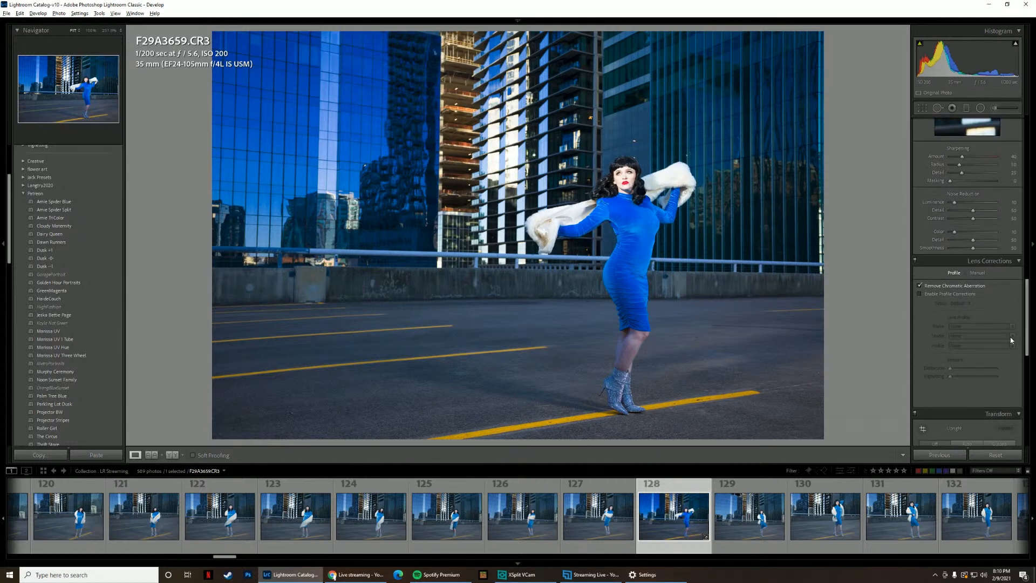
click(951, 295)
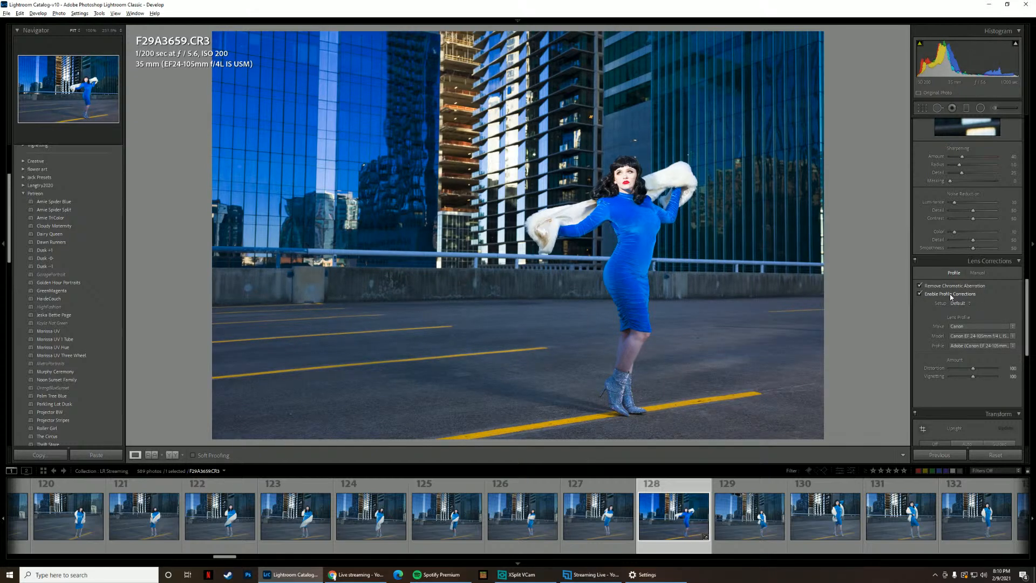
click(951, 296)
click(952, 296)
click(951, 296)
click(951, 295)
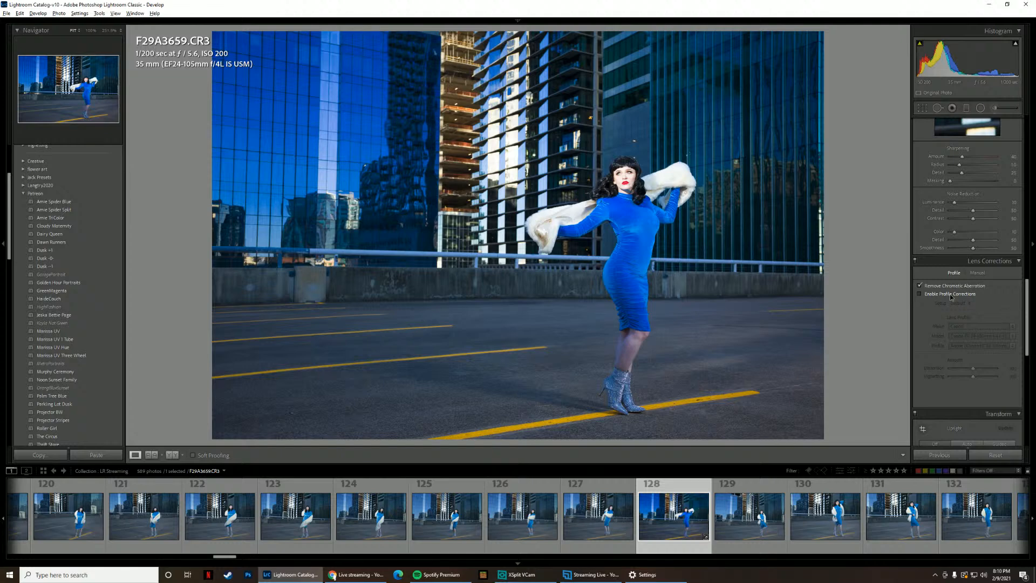
- Enable profile corrections for photo 128 and set the lens Vignetting amount to 0
click(1015, 376)
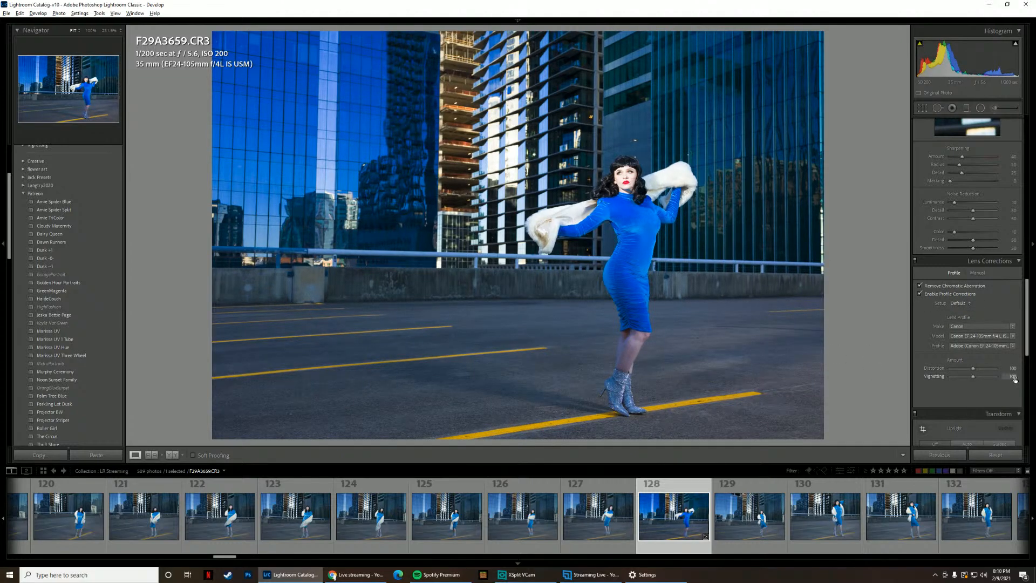
text(0)
key(Return)
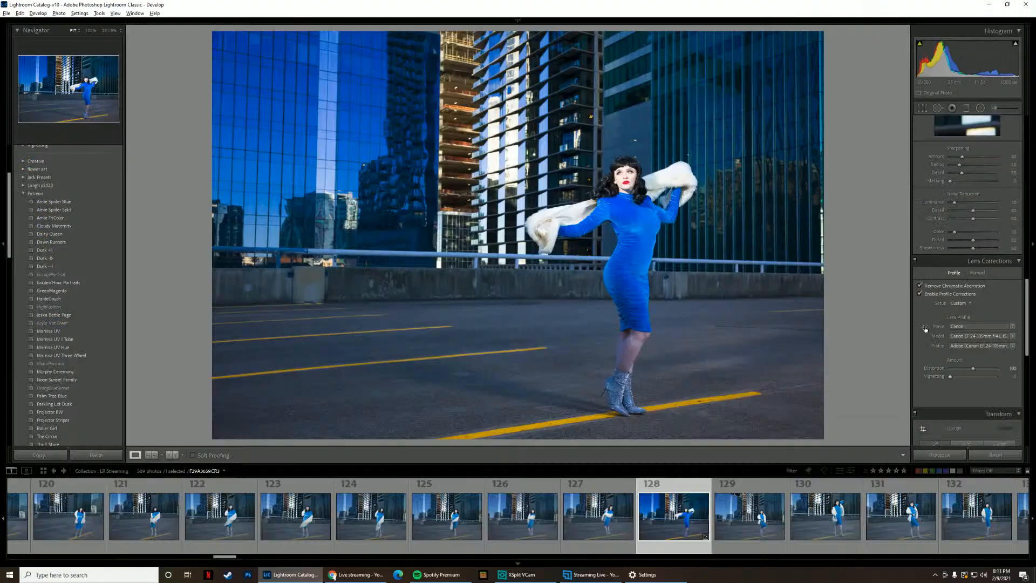
scroll(1029, 324, down, 3)
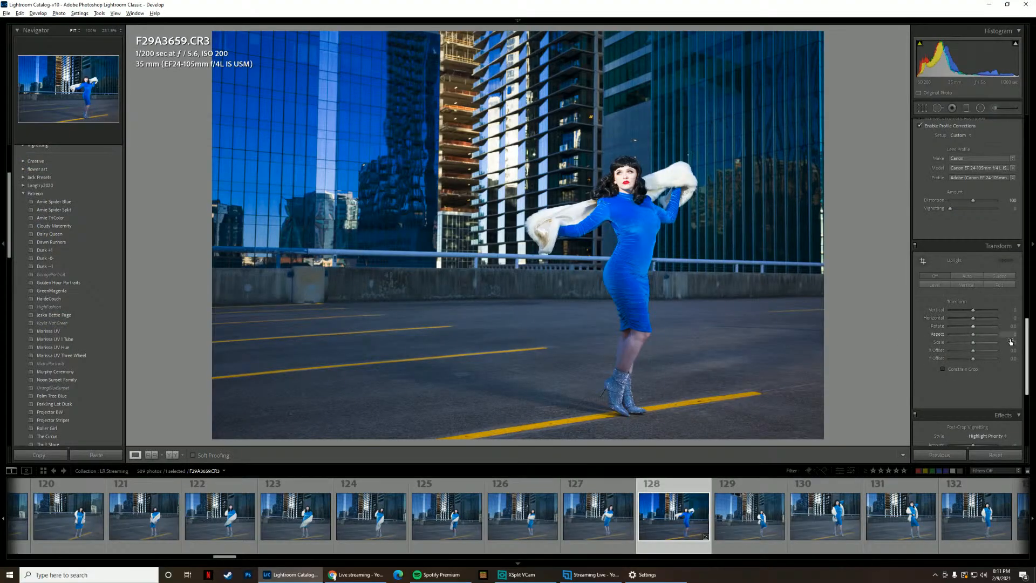
scroll(1031, 285, up, 5)
drag(1031, 285, 1033, 360)
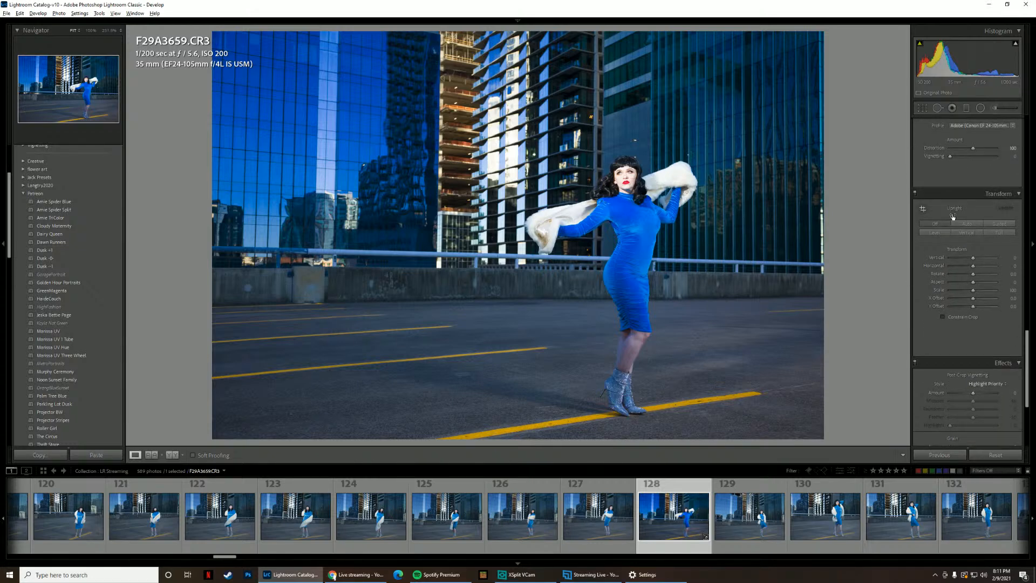
click(923, 109)
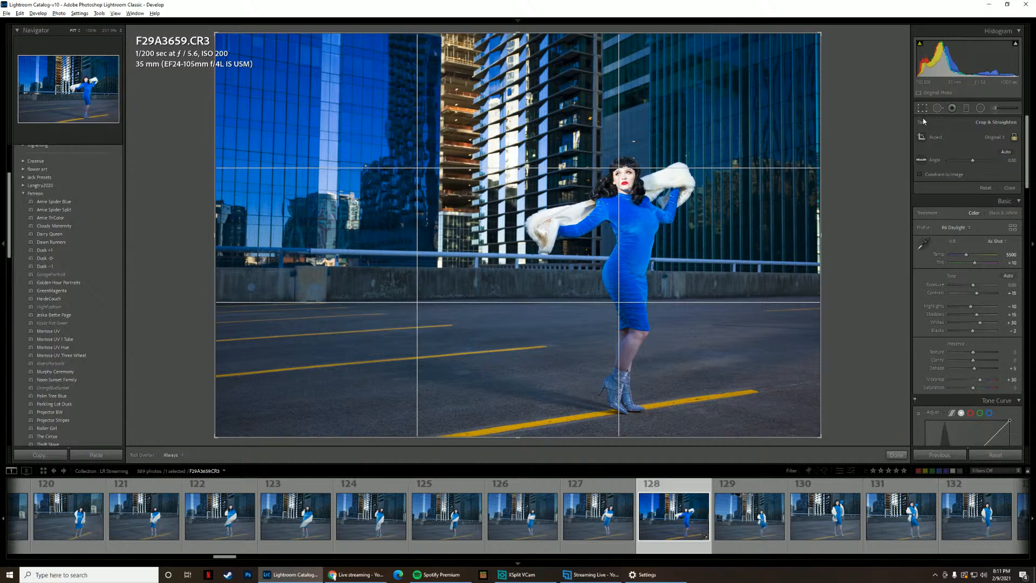
click(1010, 188)
- Straighten photo 128's perspective with the Auto Upright transform and compare the photo before and after editing
drag(1027, 189, 1026, 385)
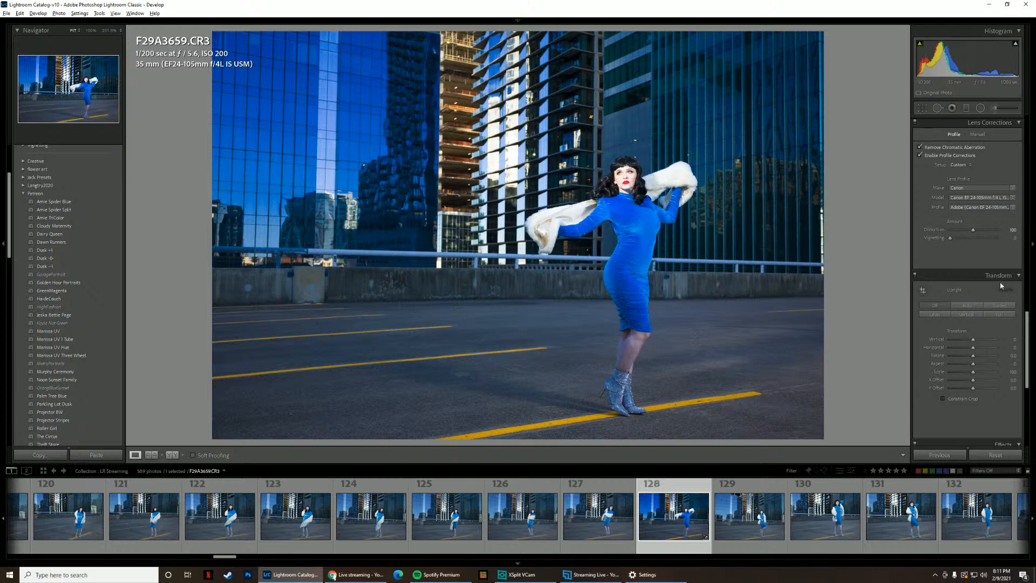
click(963, 305)
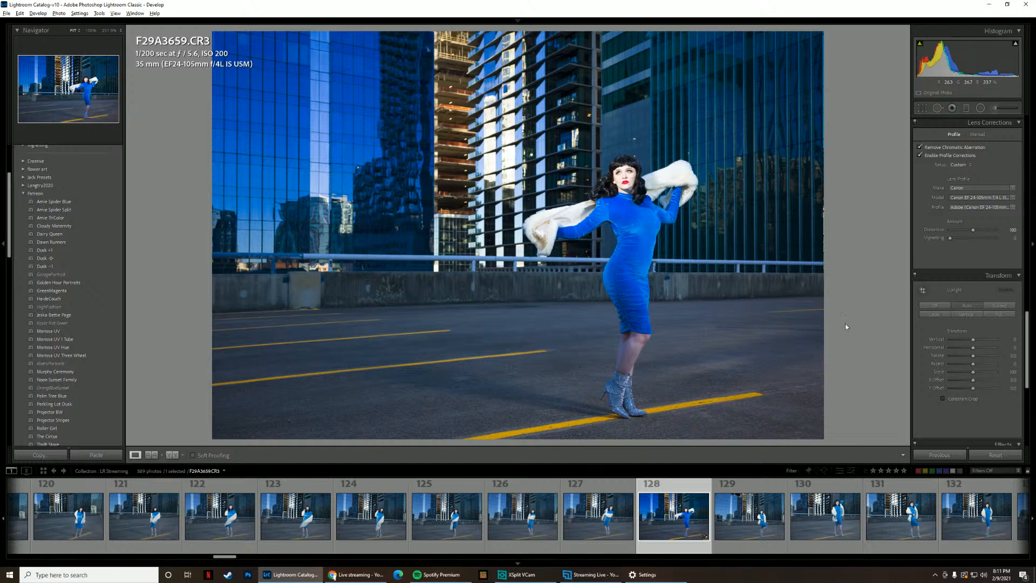
key(y)
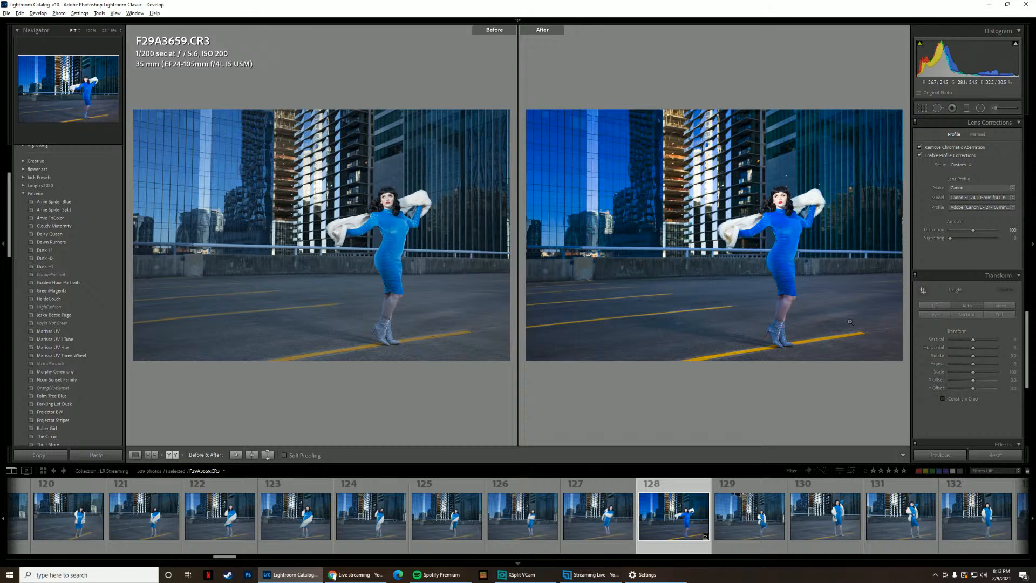
- Select photos 117 through 128 and synchronize photo 128's settings across them, with Upright Mode included
scroll(509, 512, up, 3)
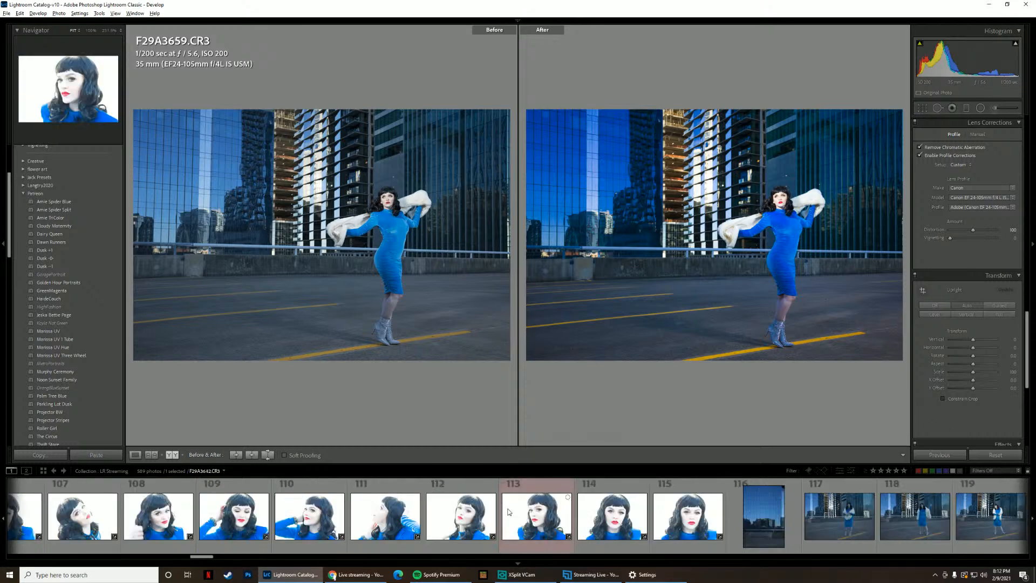
scroll(508, 511, down, 1)
shift+click(517, 524)
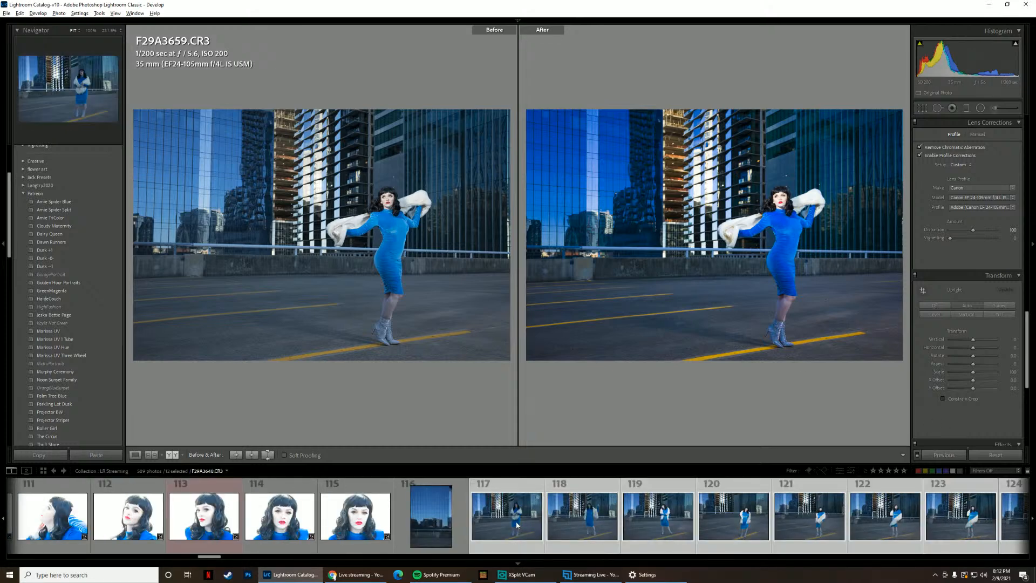
click(938, 457)
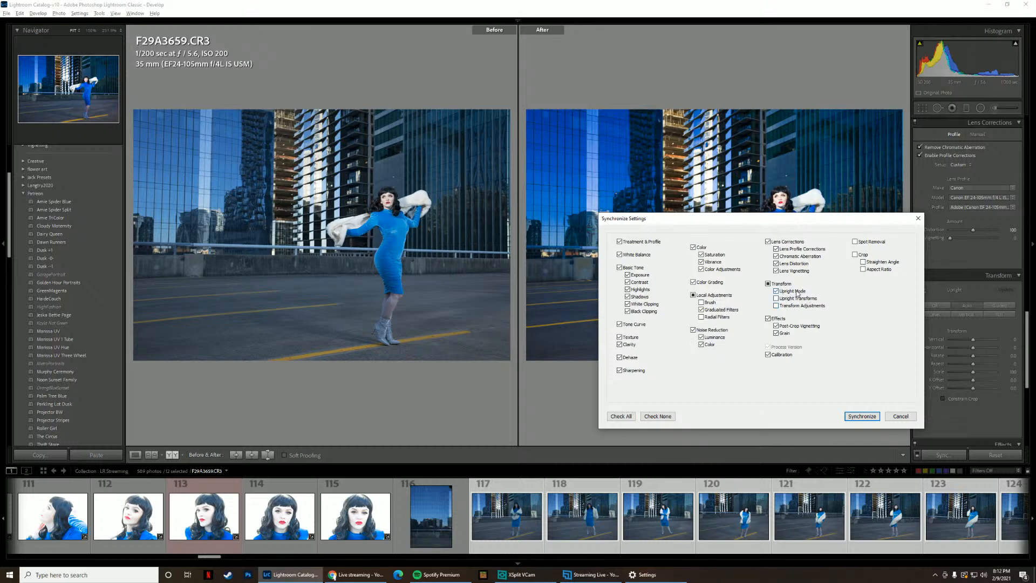
click(867, 417)
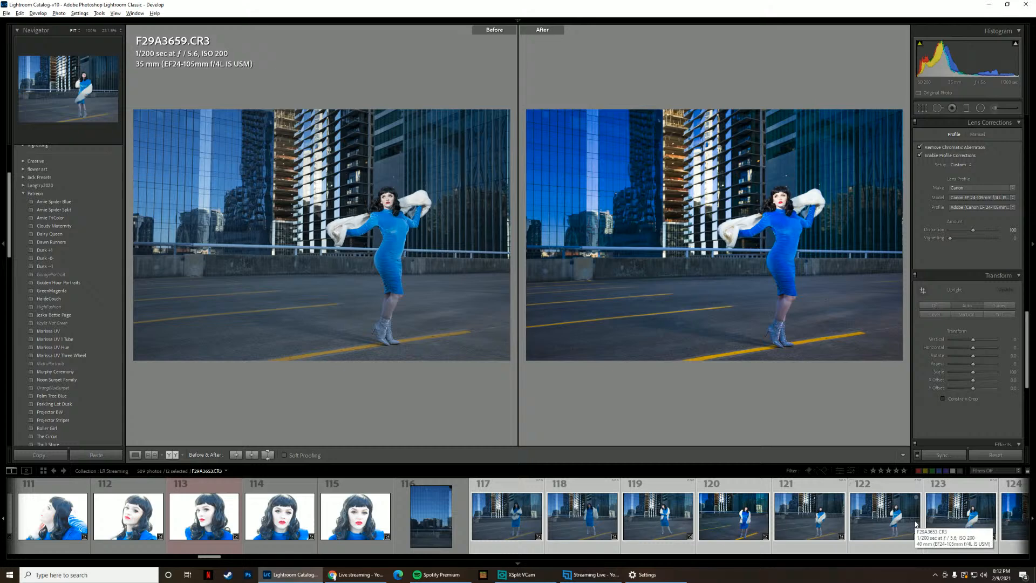
- Review the synced edits on photos 127 and 125 in the before/after comparison, then return to photo 128 in the single-photo view
scroll(810, 518, down, 3)
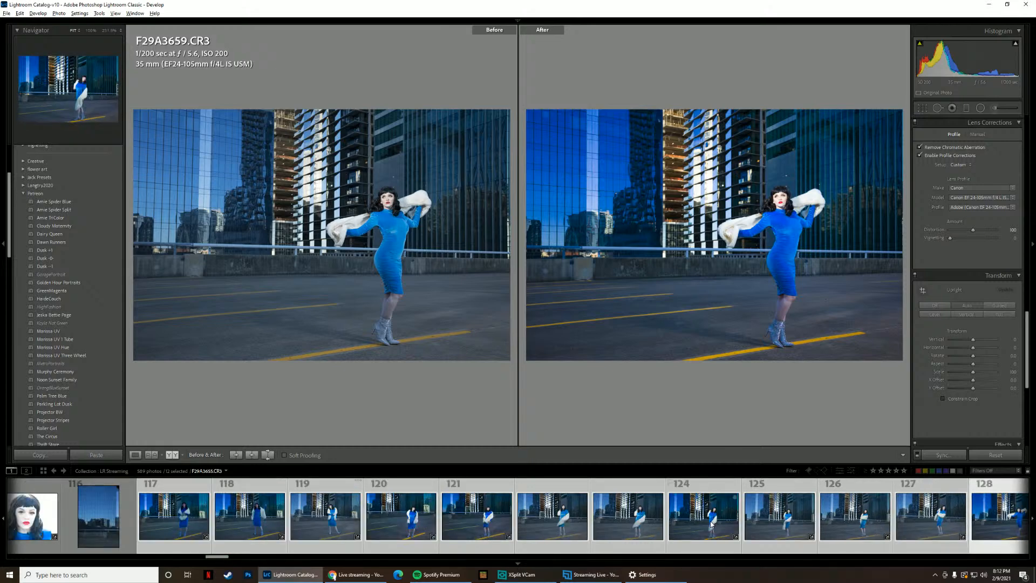
scroll(713, 521, down, 3)
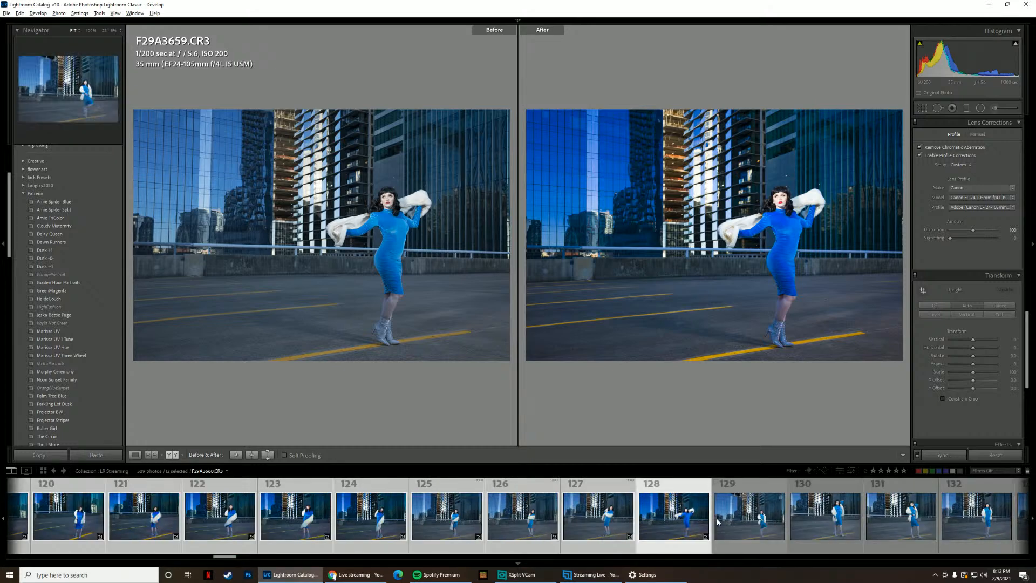
click(592, 522)
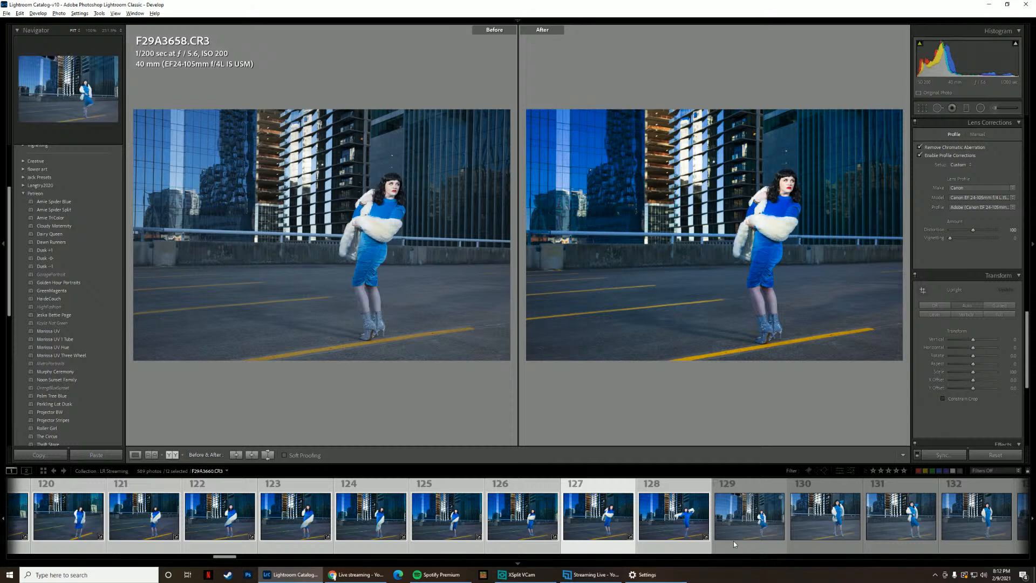
click(440, 518)
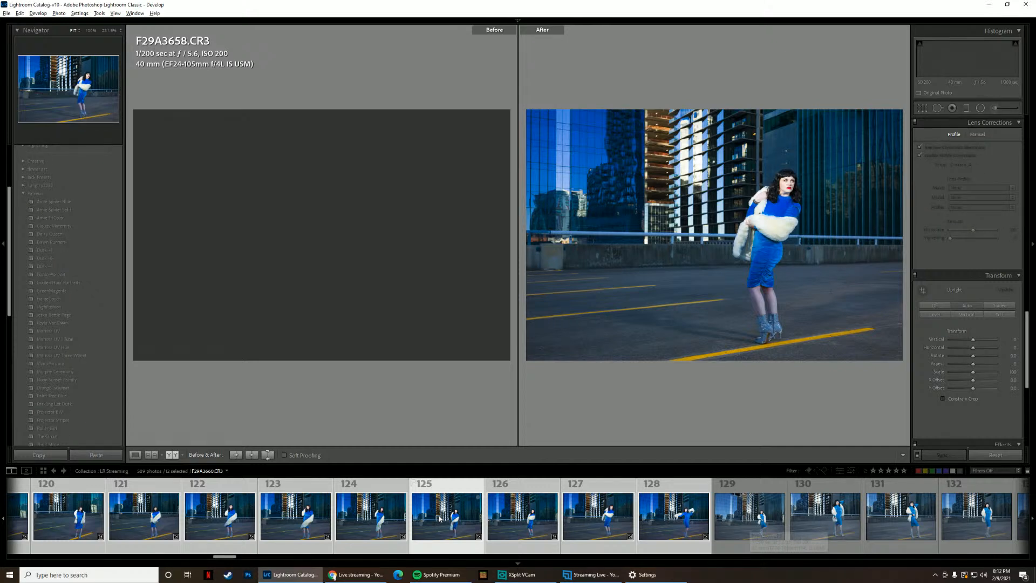
click(677, 514)
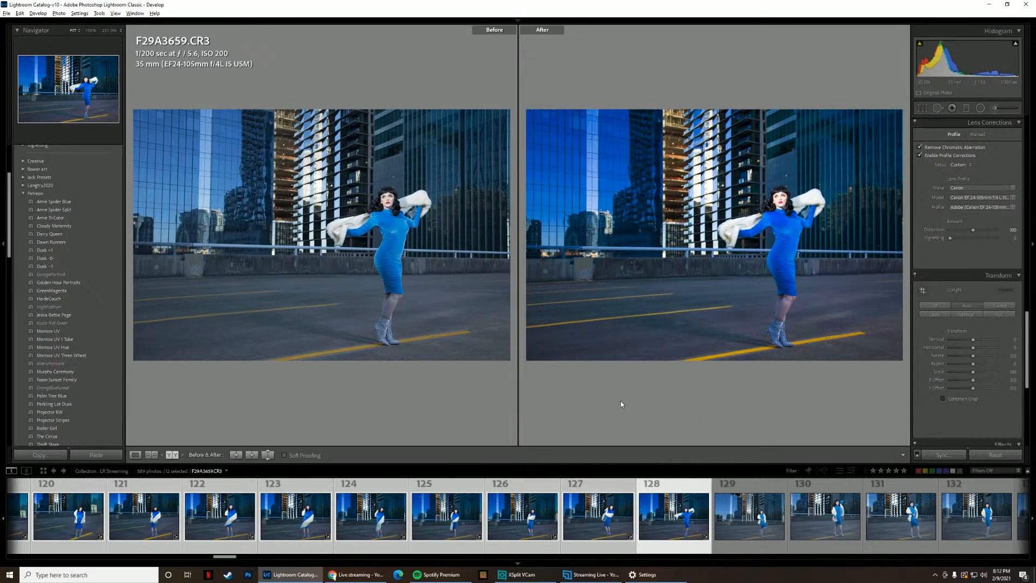
key(y)
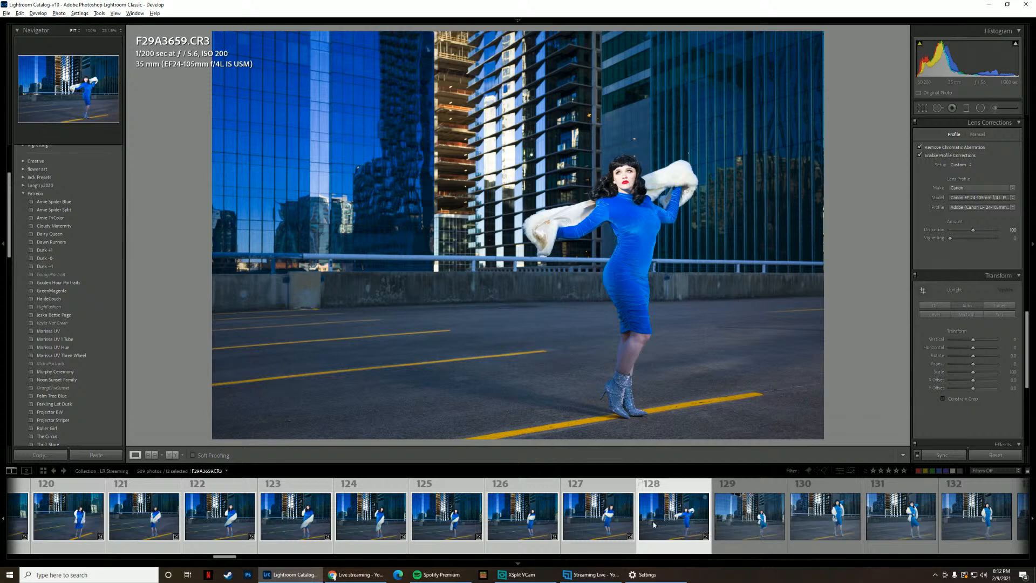
- Select photos 128 through 166 and synchronize photo 128's settings across them
scroll(650, 522, down, 2)
scroll(650, 522, down, 6)
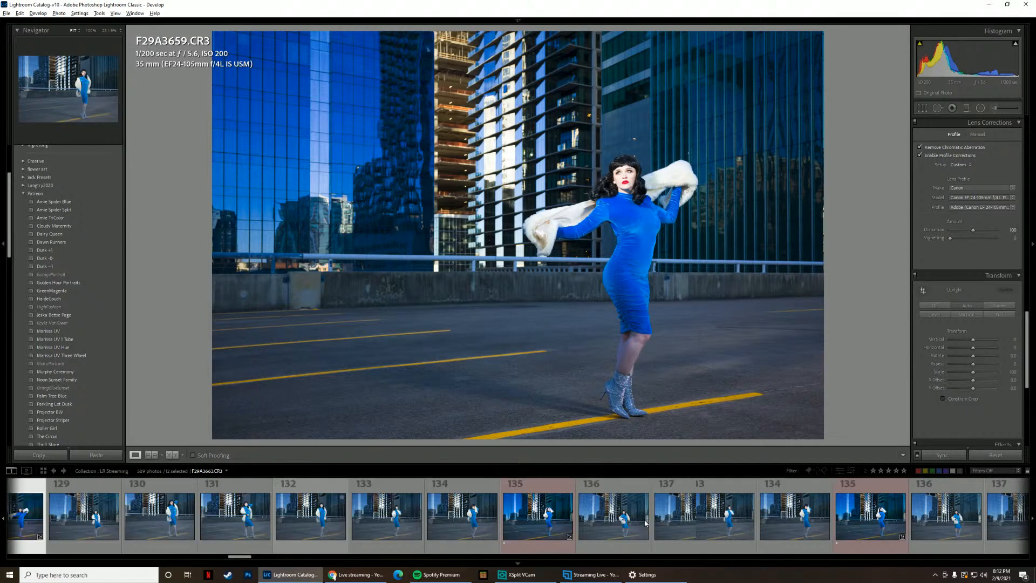
scroll(646, 523, down, 4)
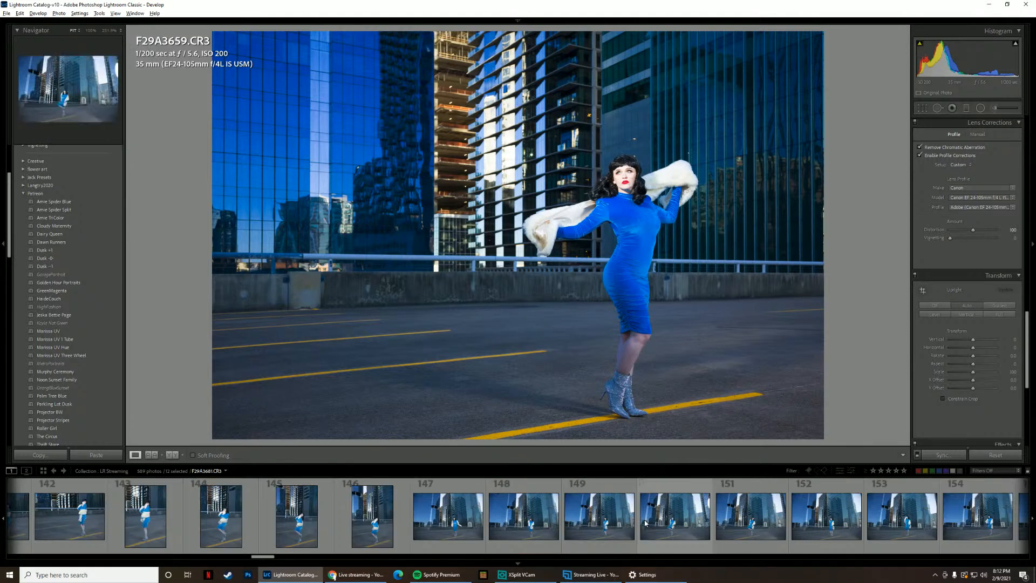
scroll(646, 522, down, 2)
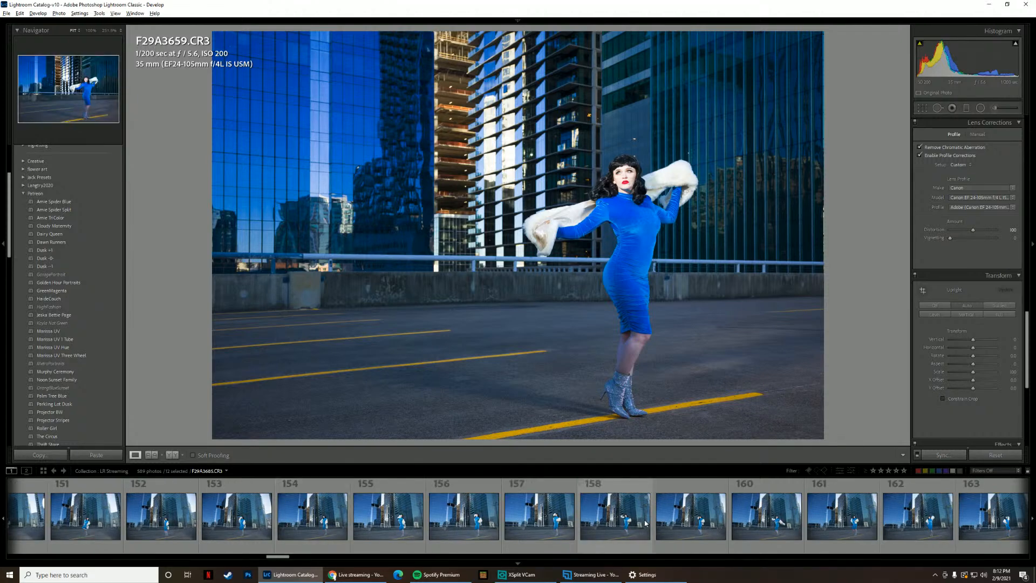
scroll(646, 522, down, 4)
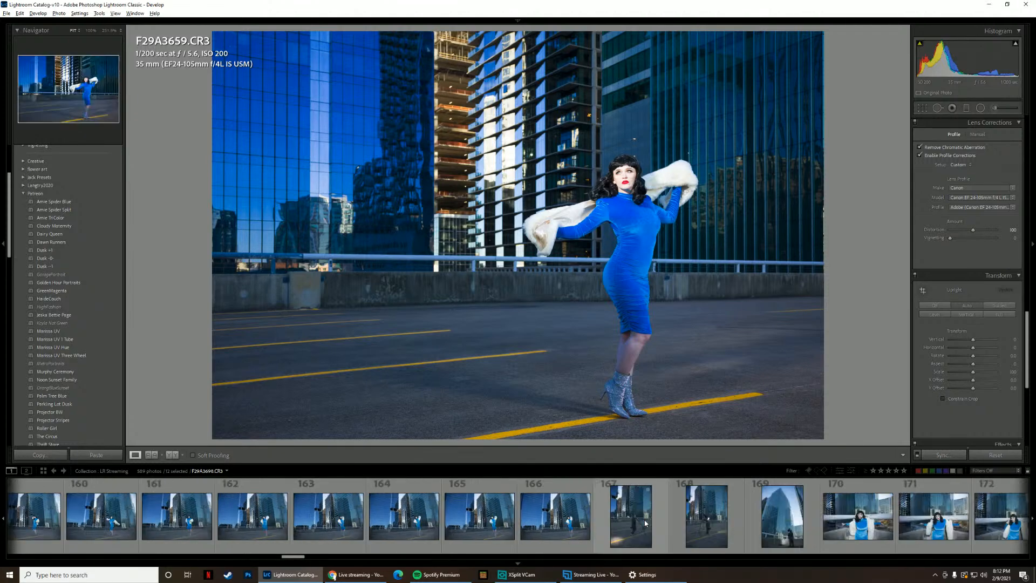
shift+click(576, 523)
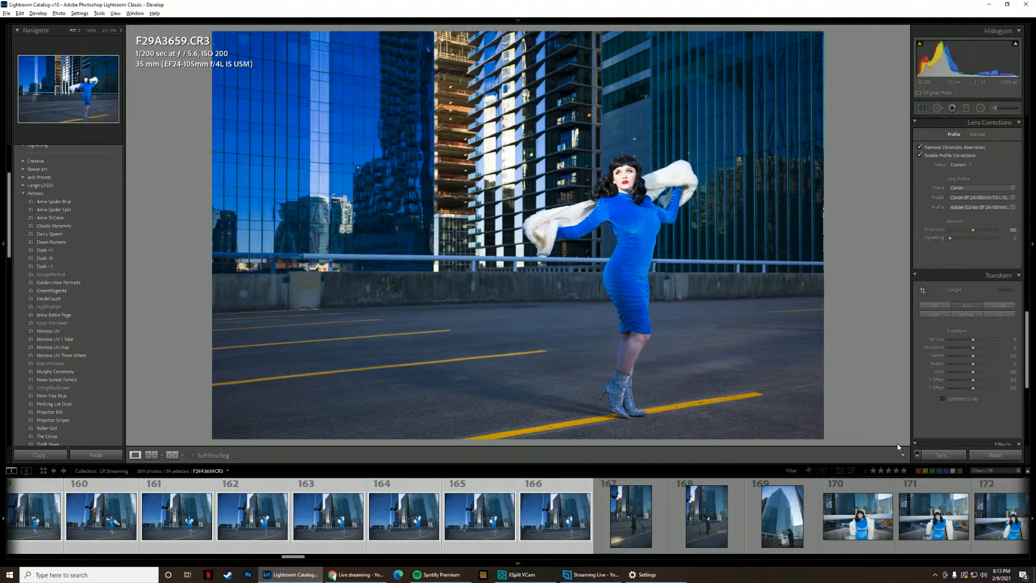
click(934, 458)
click(862, 421)
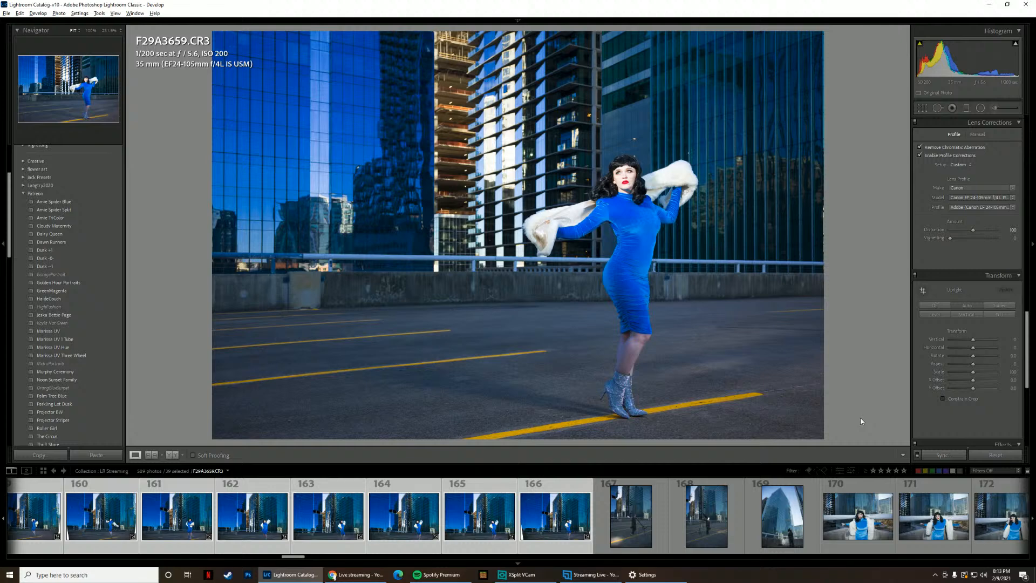
- Turn Upright off for photo 166 to remove its perspective correction
click(556, 518)
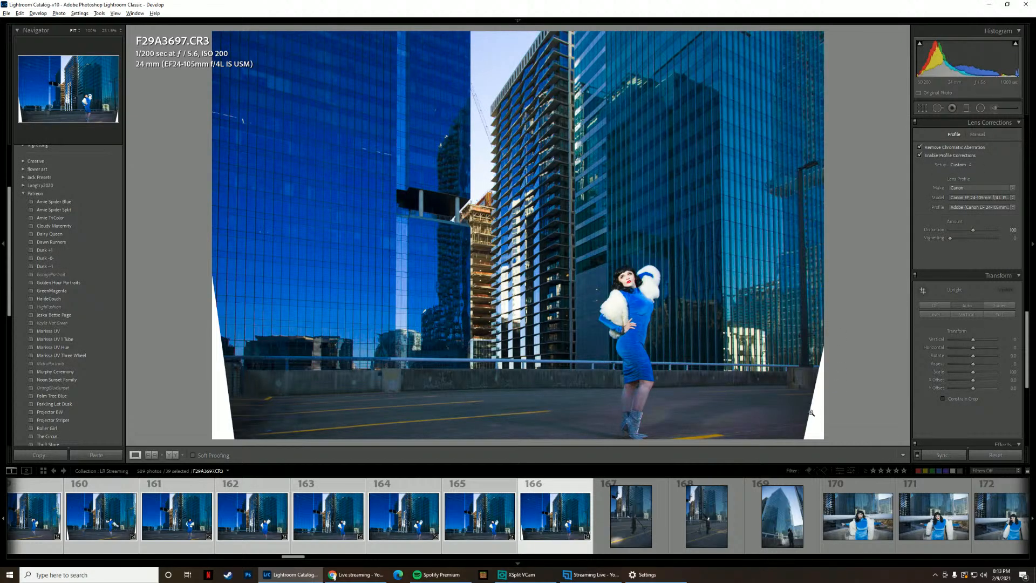
click(947, 306)
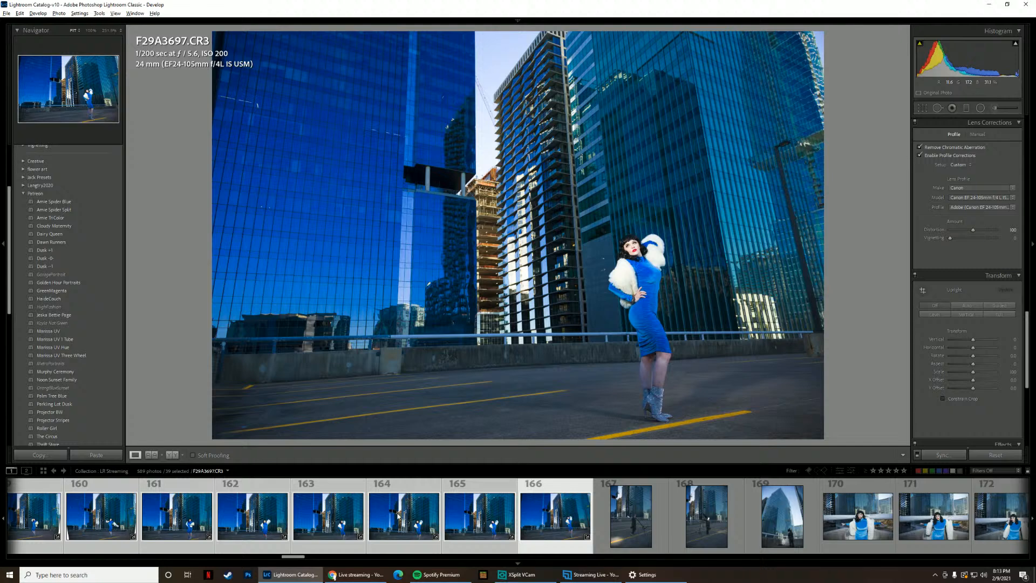
- Enable Constrain Crop on photo 151 to trim the white corners left by its perspective correction
scroll(398, 516, up, 3)
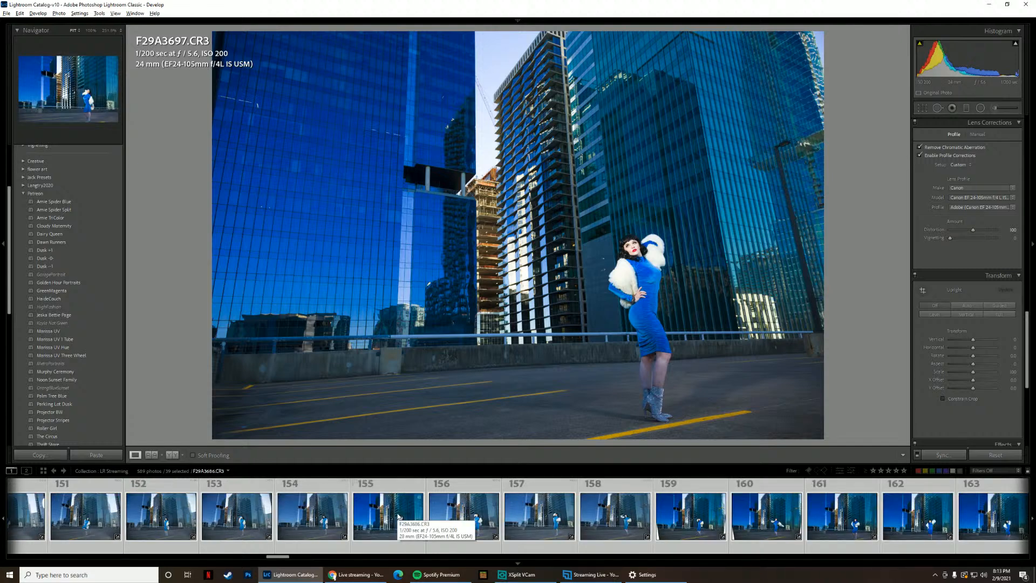
scroll(365, 530, up, 2)
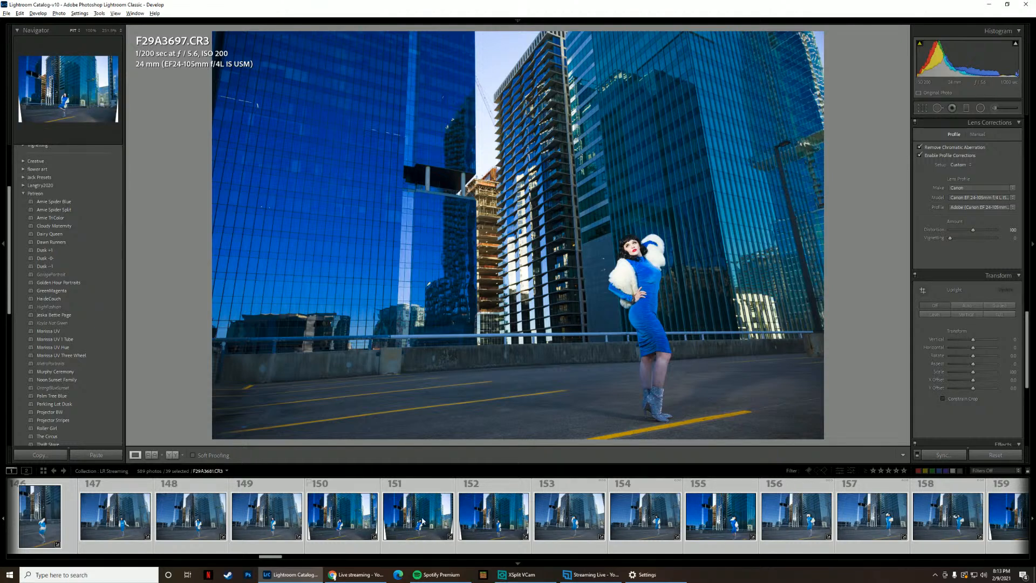
click(451, 526)
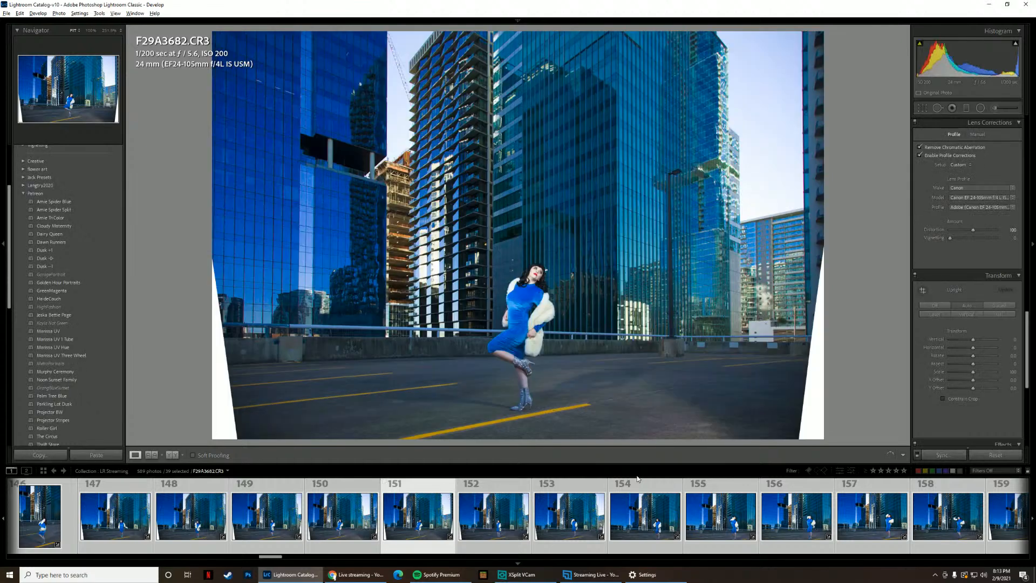
click(963, 399)
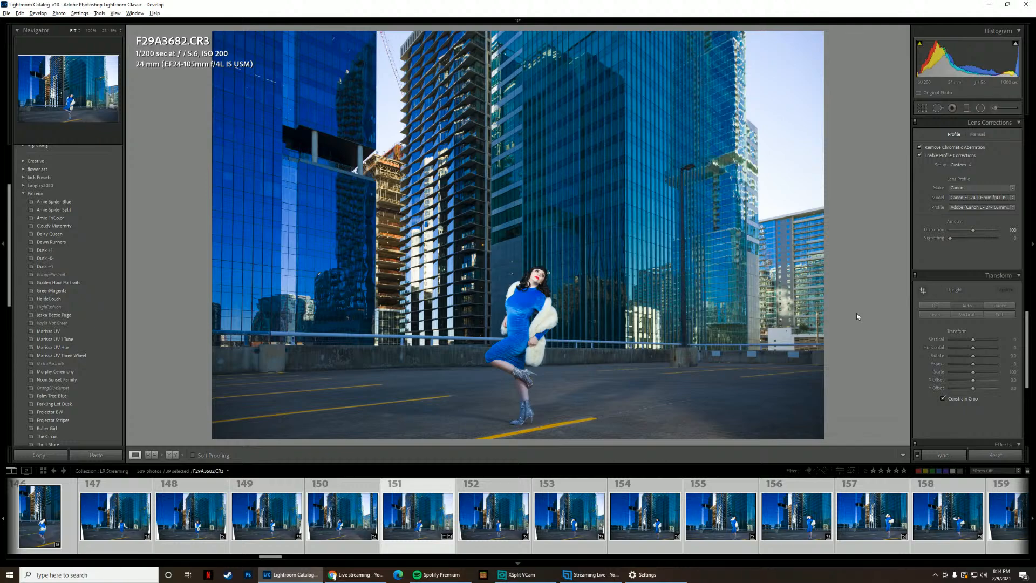
- Clear the multi-photo selection, select only photo 151 and compare it before and after editing
click(407, 522)
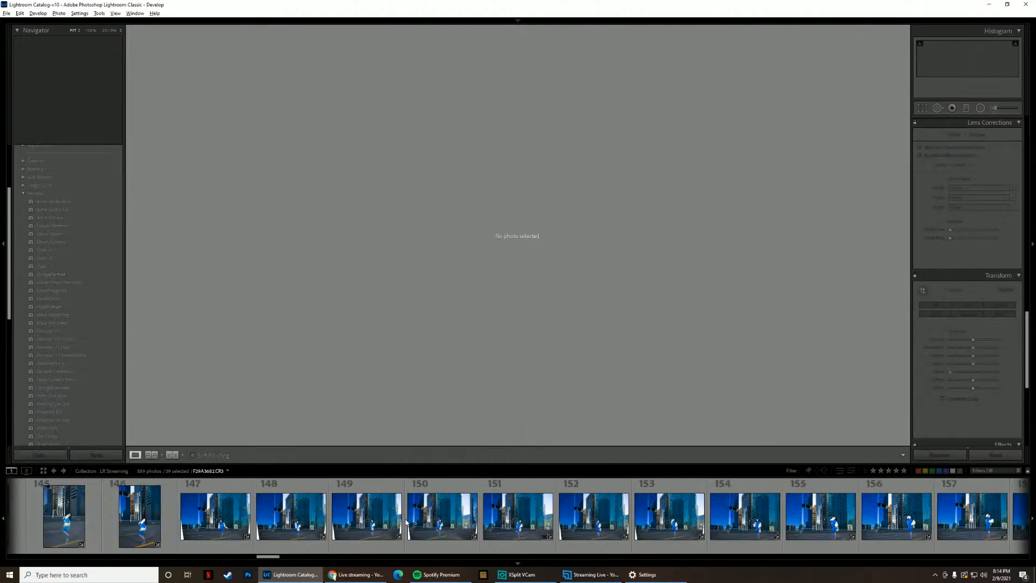
click(408, 521)
click(513, 519)
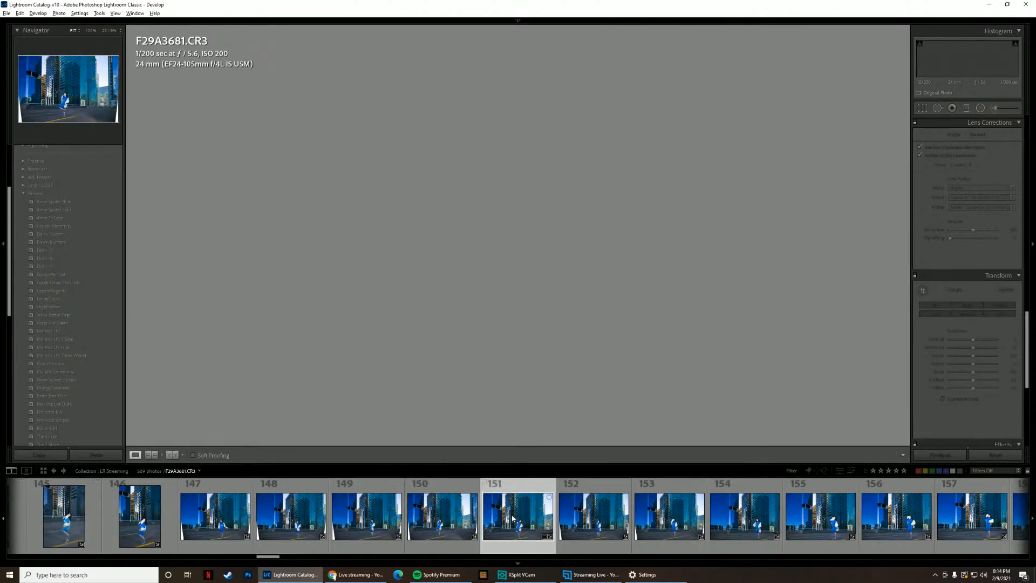
key(y)
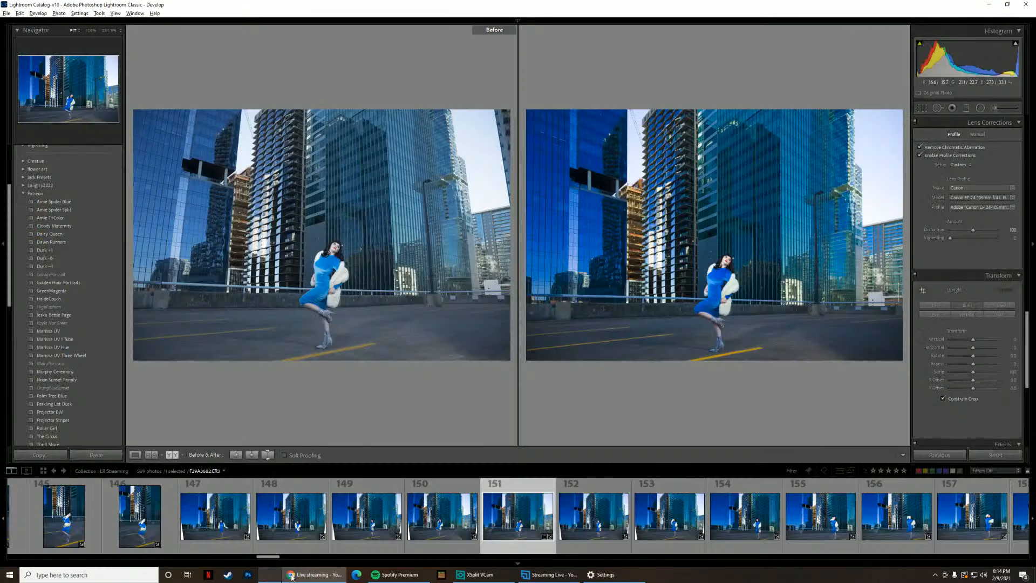
mouse_move(303, 577)
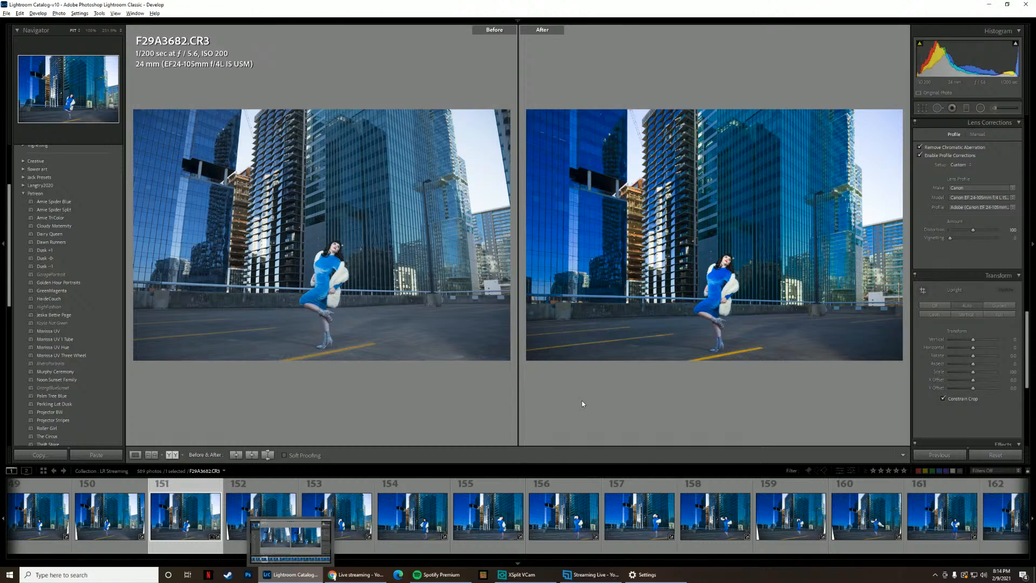
key(y)
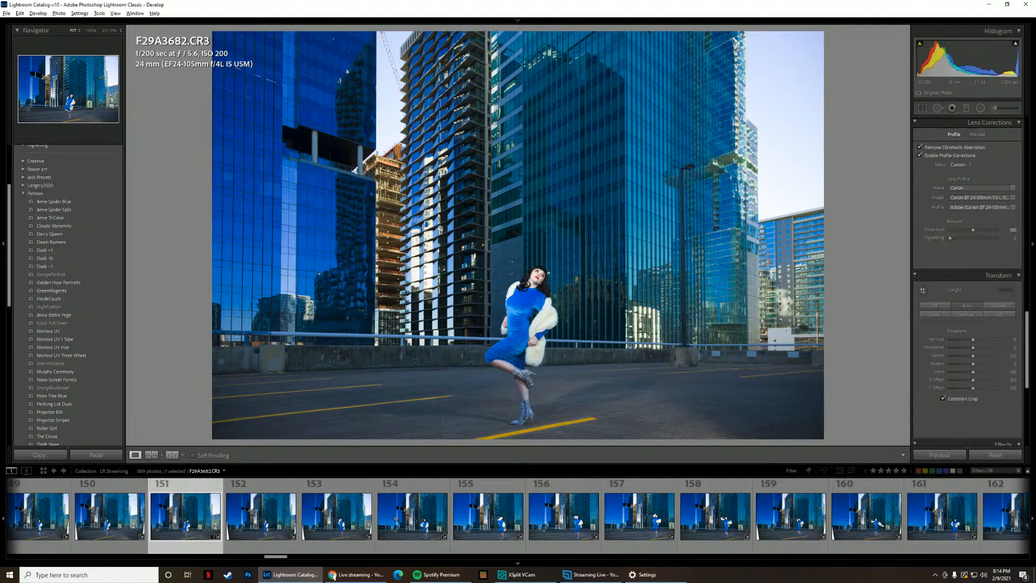
- Open photo 193, the edited portrait of the woman leaning on the white railing, from the filmstrip
scroll(396, 513, down, 5)
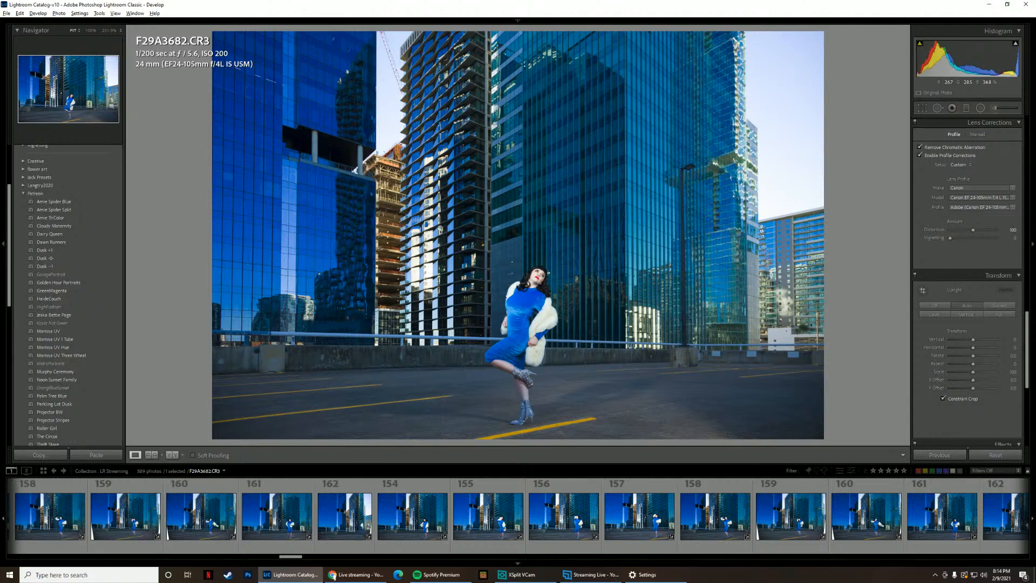
key(alt+Tab)
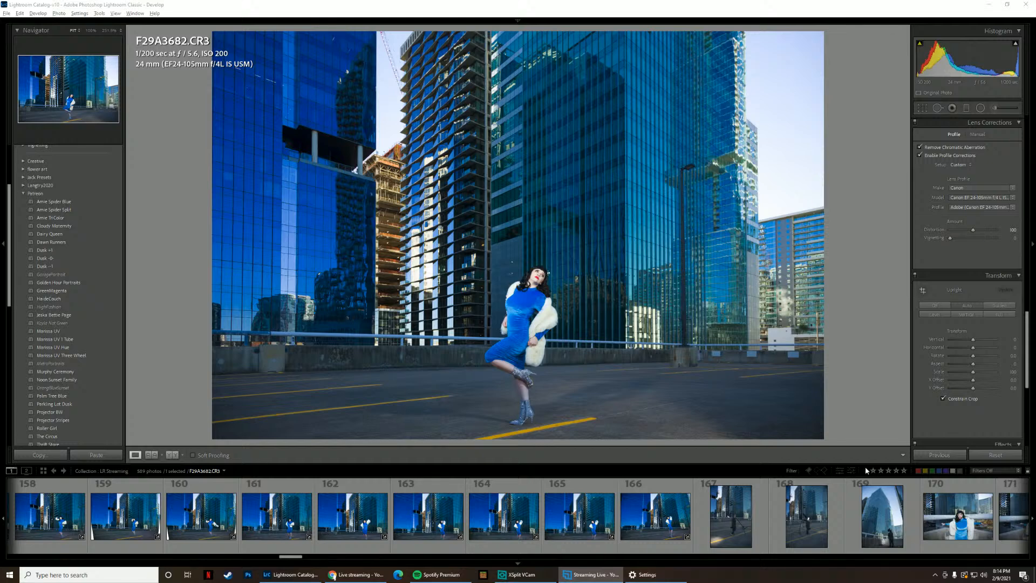
scroll(568, 517, down, 5)
click(568, 517)
scroll(568, 516, down, 5)
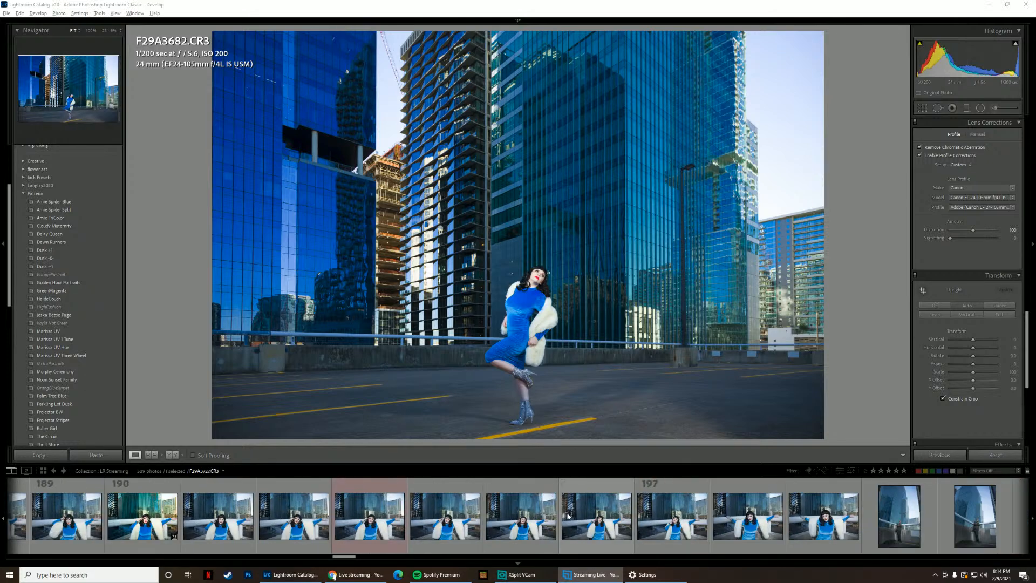
click(604, 547)
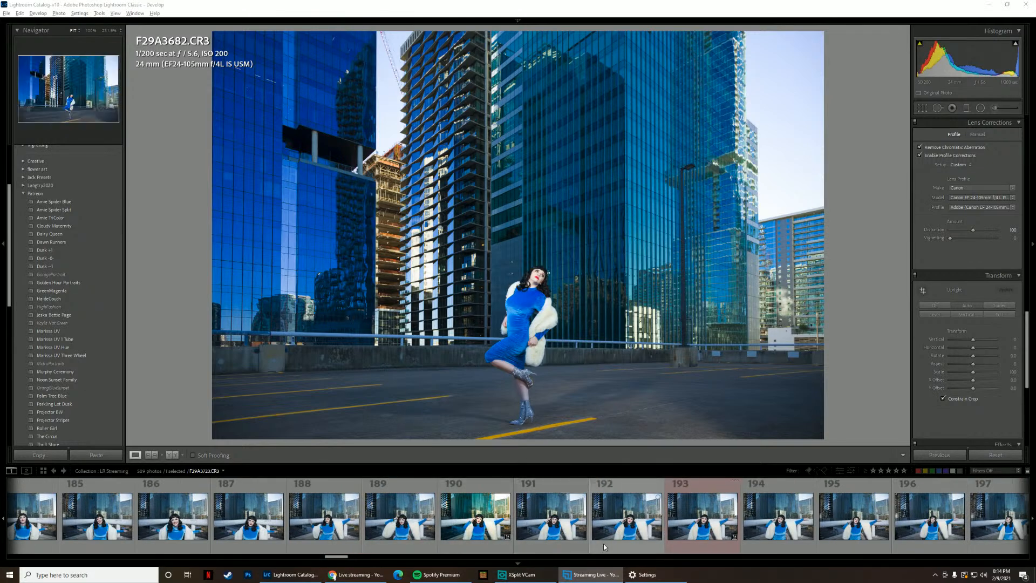
click(694, 519)
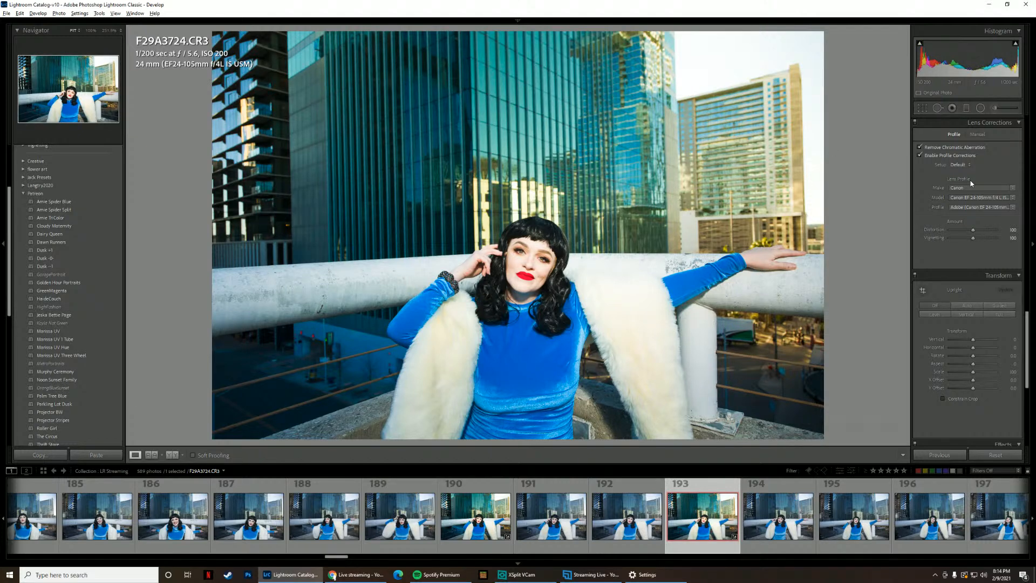
- Apply the SunBurstGrad effect preset to the graduated filter just above the woman's head in photo 193
click(967, 109)
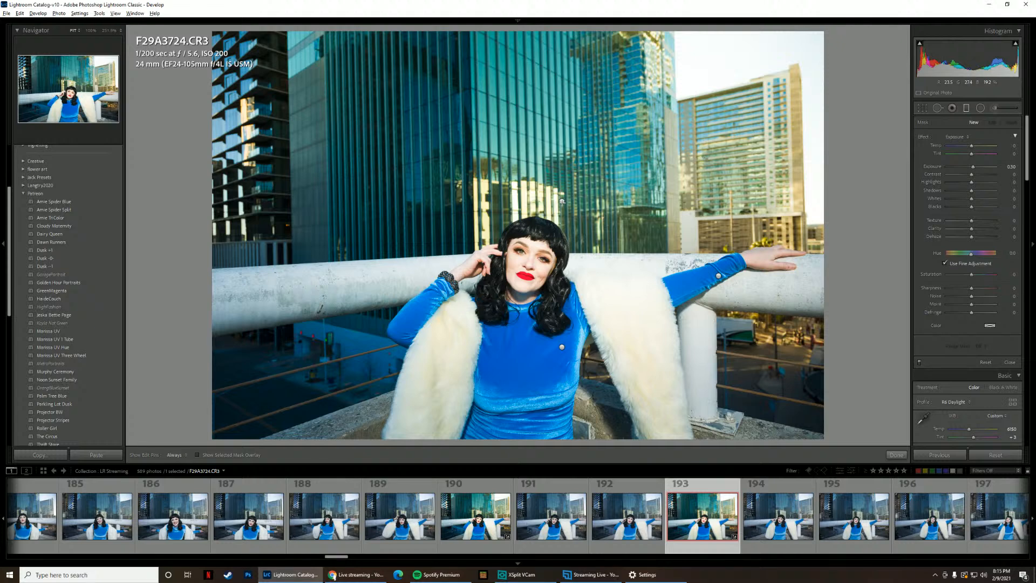
drag(562, 202, 562, 201)
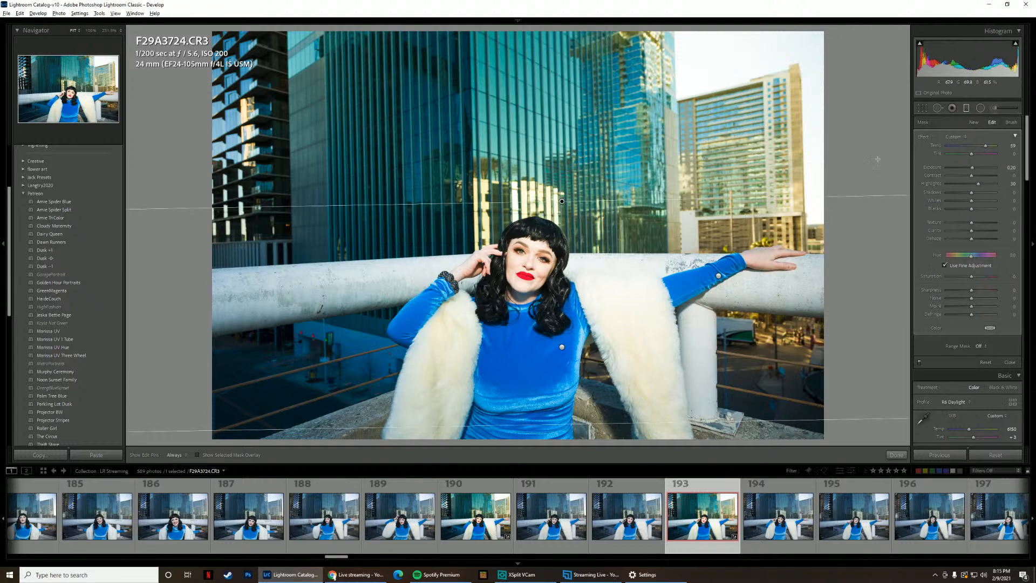
click(949, 138)
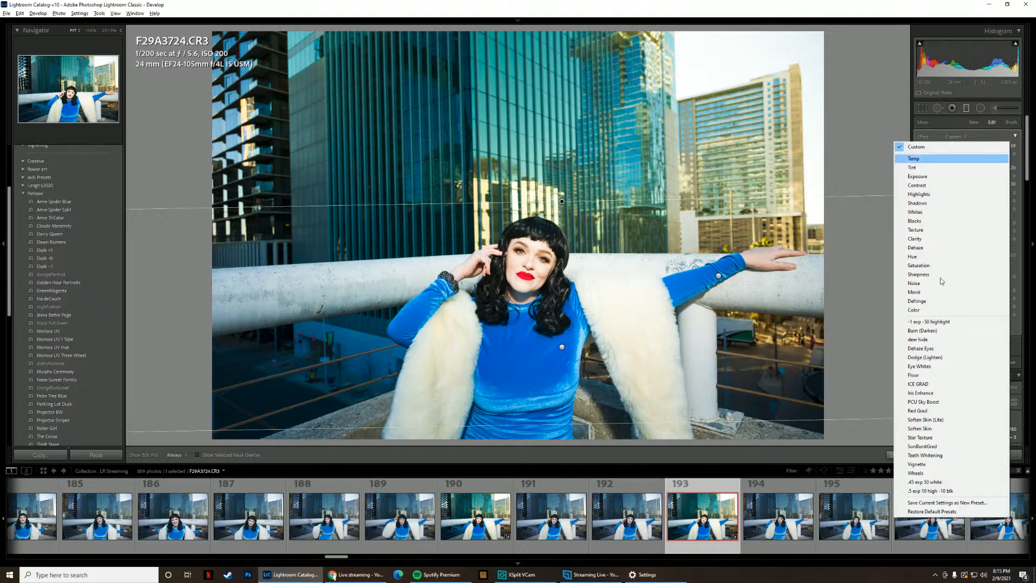
click(940, 448)
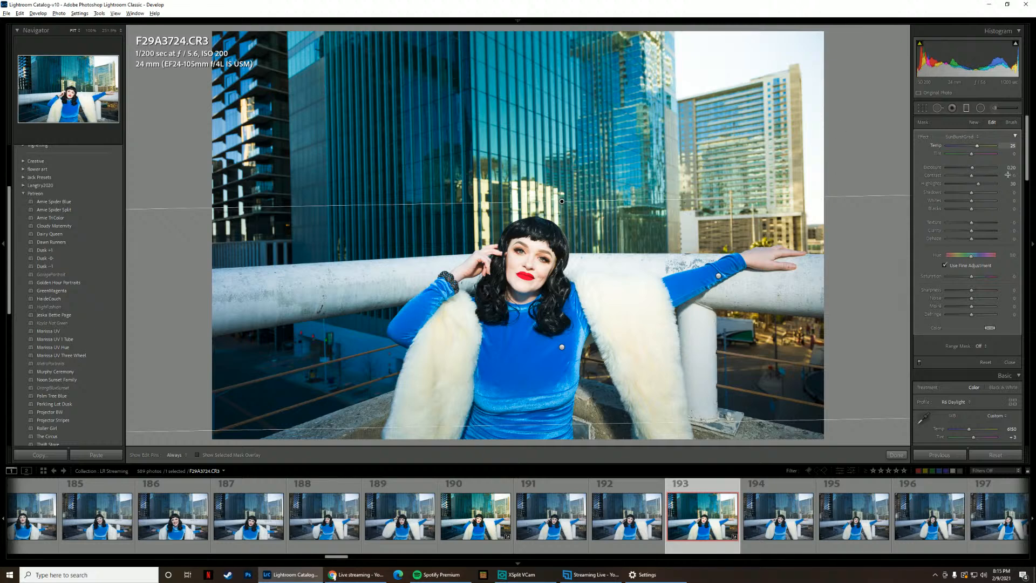
- Raise the Temp of the graduated filter above her head to 50 and finish editing it
click(1012, 147)
text(35)
key(Return)
drag(980, 146, 983, 145)
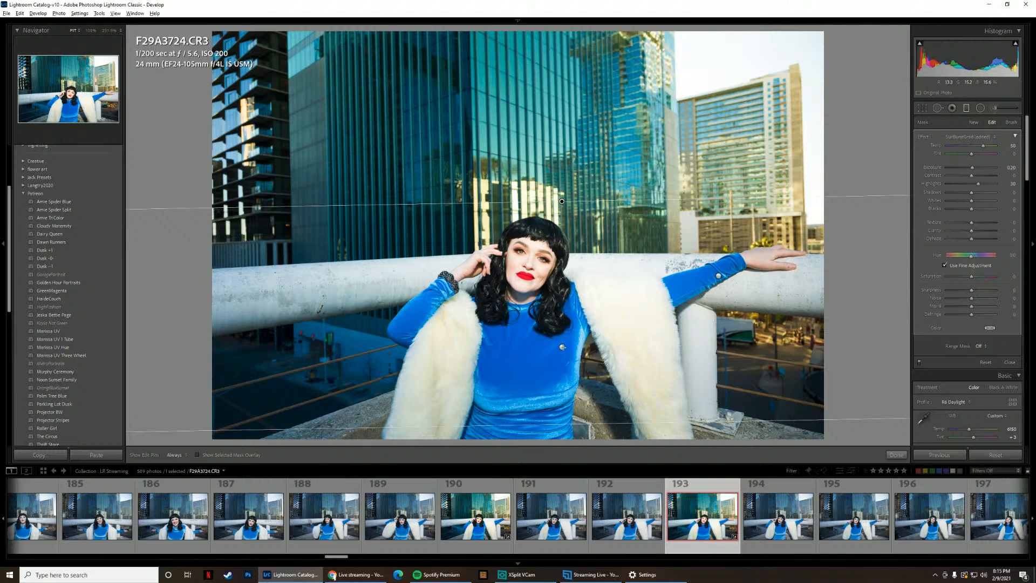
click(966, 111)
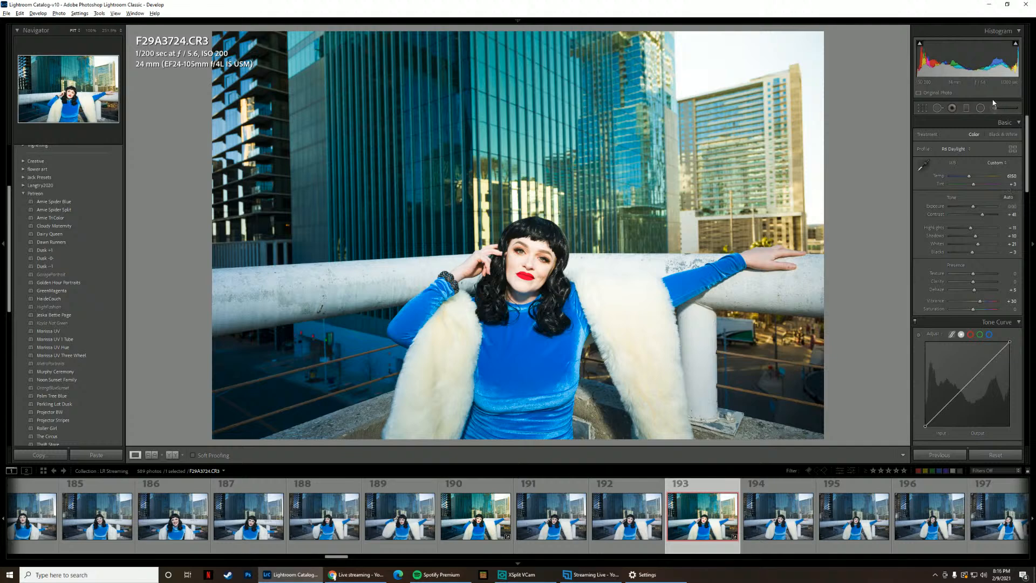
- Move photo 193's darkening graduated filter from her outstretched arm to beside her face, over her shoulder
key(k)
click(718, 276)
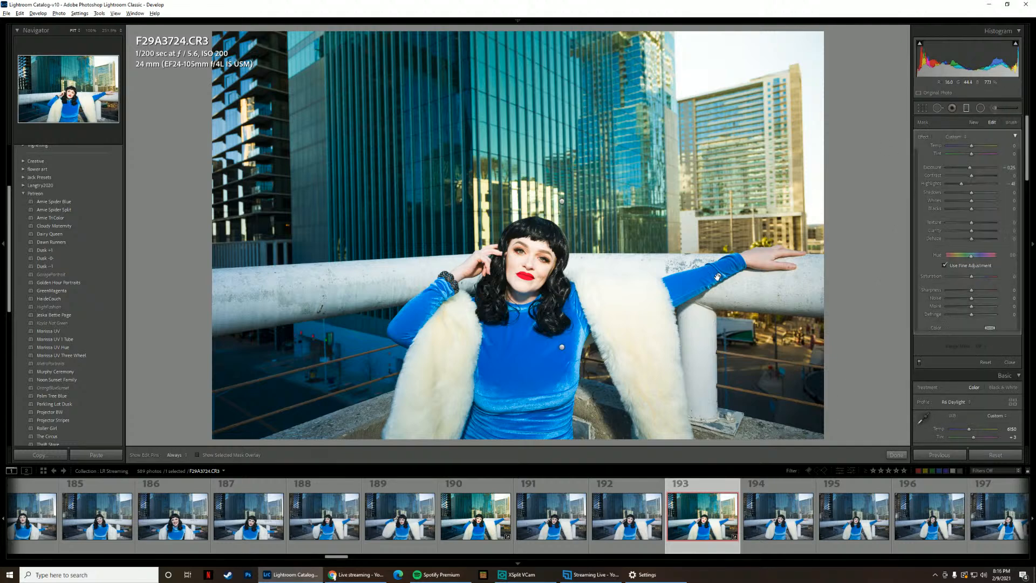
drag(718, 276, 578, 271)
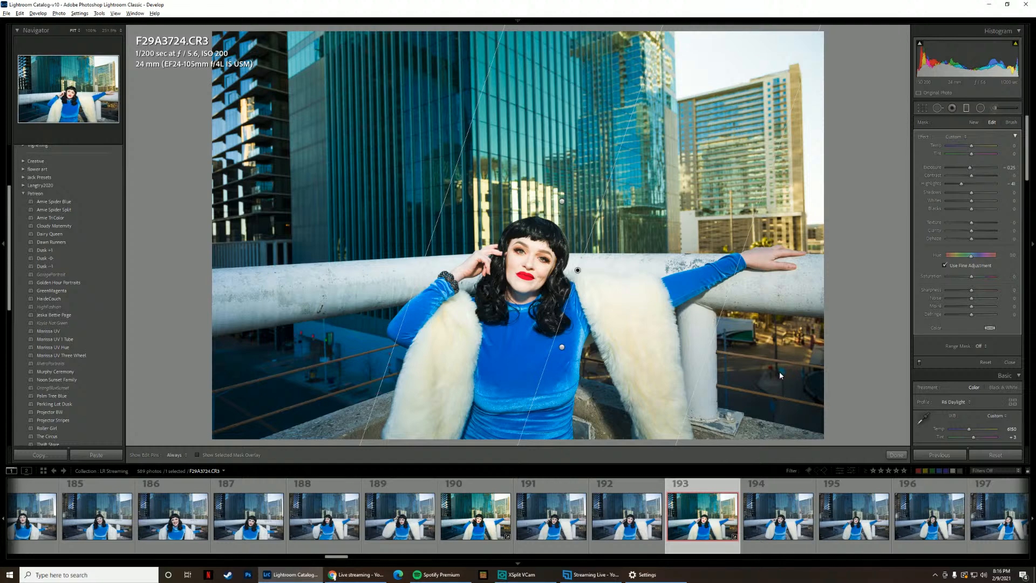
click(967, 107)
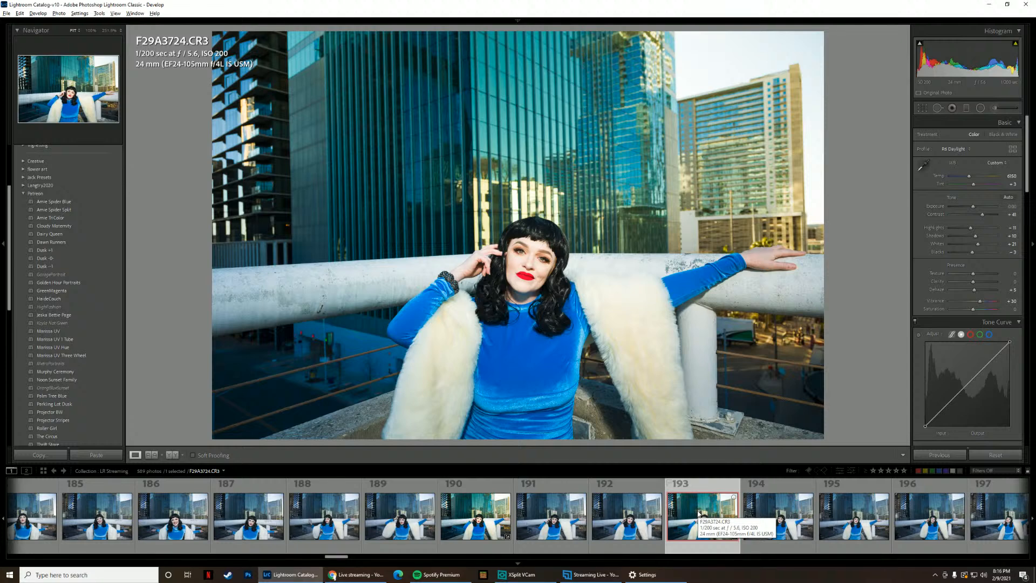
- Select photos 170 through 193 and synchronize photo 193's settings across them, including the graduated filters
scroll(699, 514, up, 5)
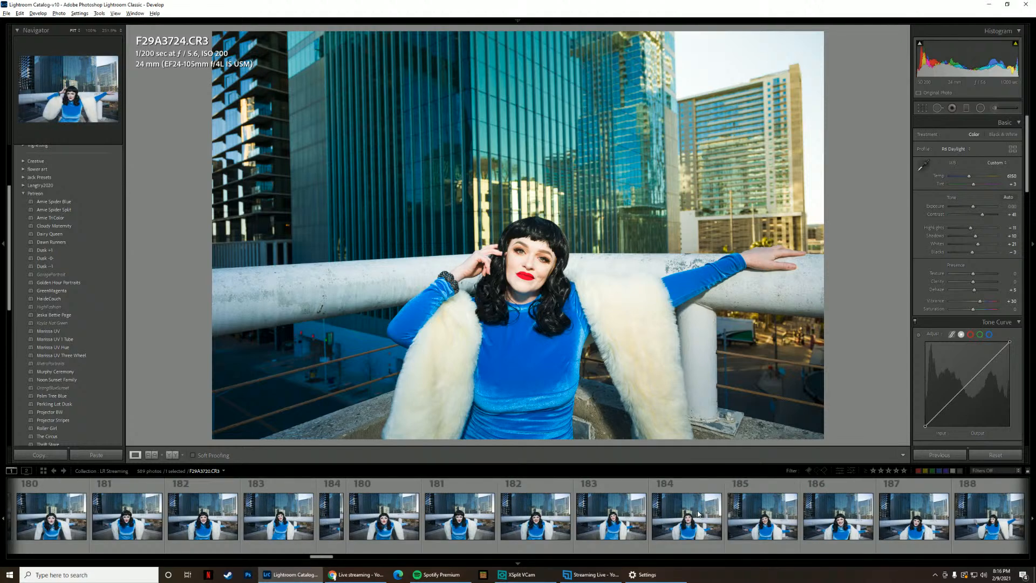
scroll(699, 514, up, 3)
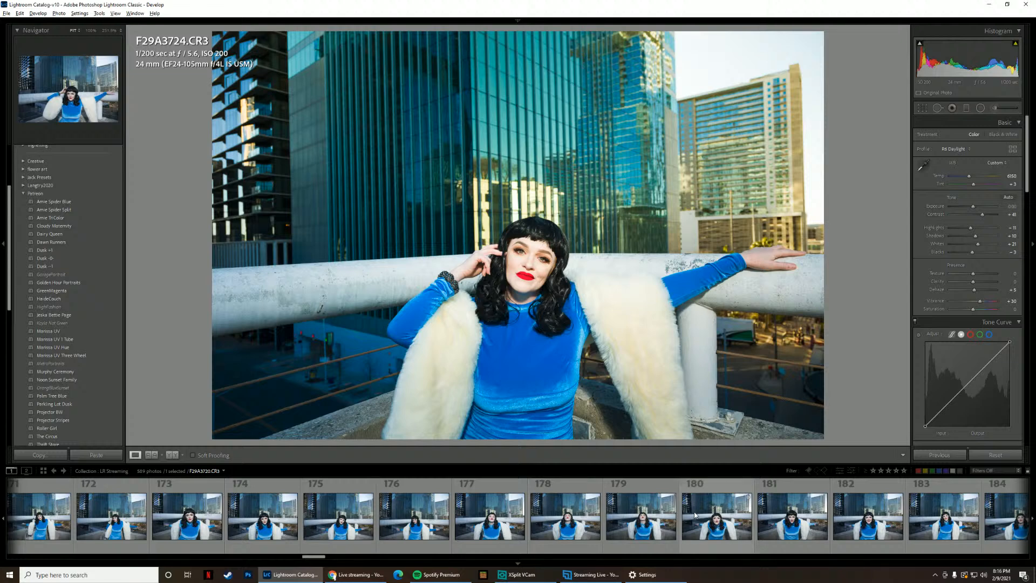
scroll(695, 515, up, 5)
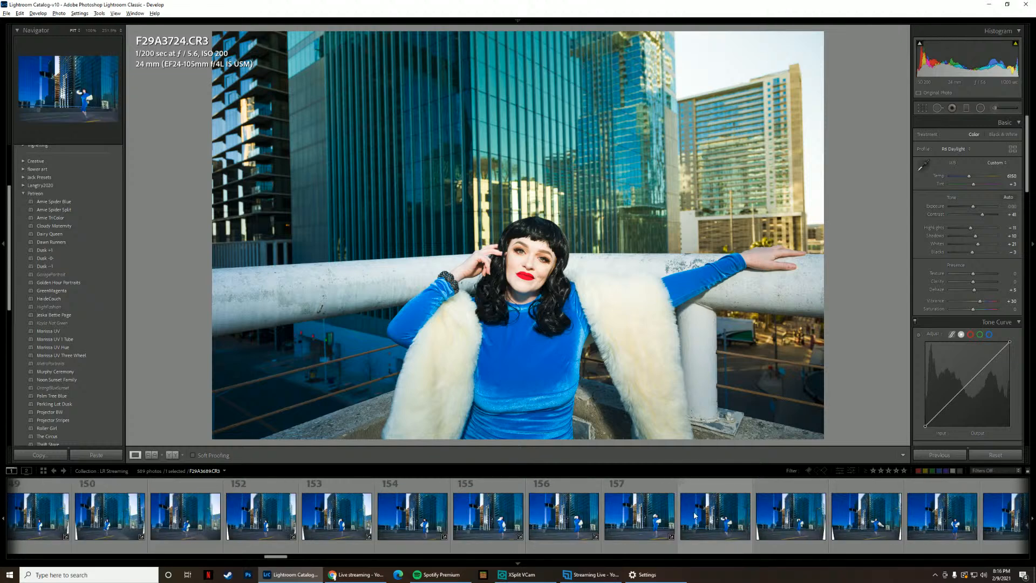
scroll(695, 516, down, 5)
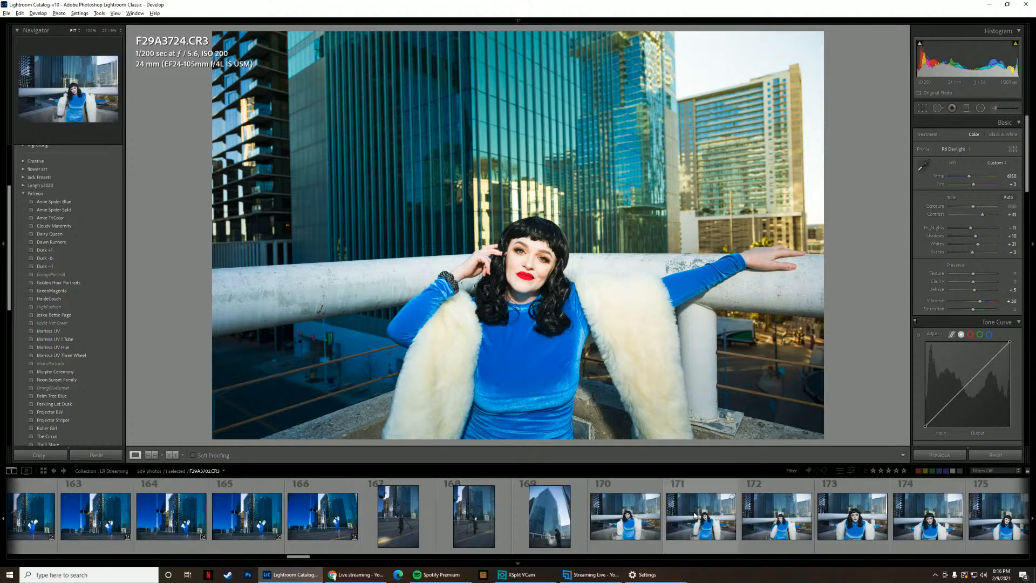
shift+click(628, 519)
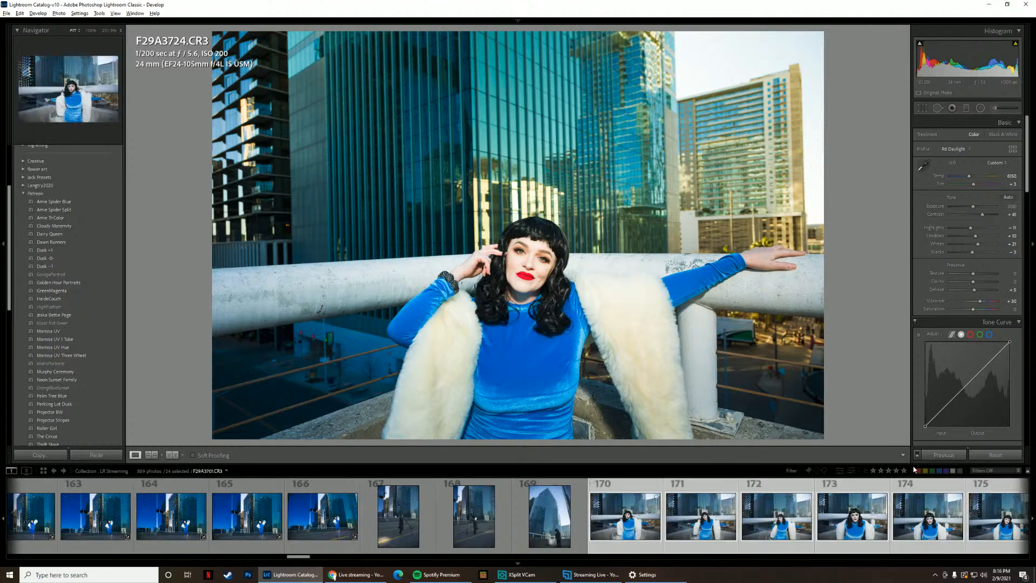
click(947, 456)
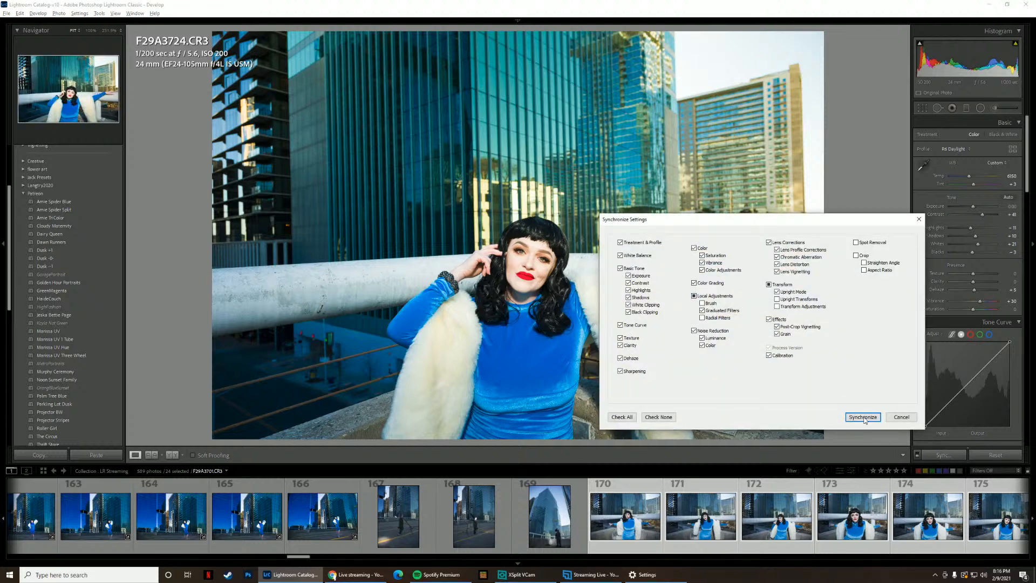
click(864, 417)
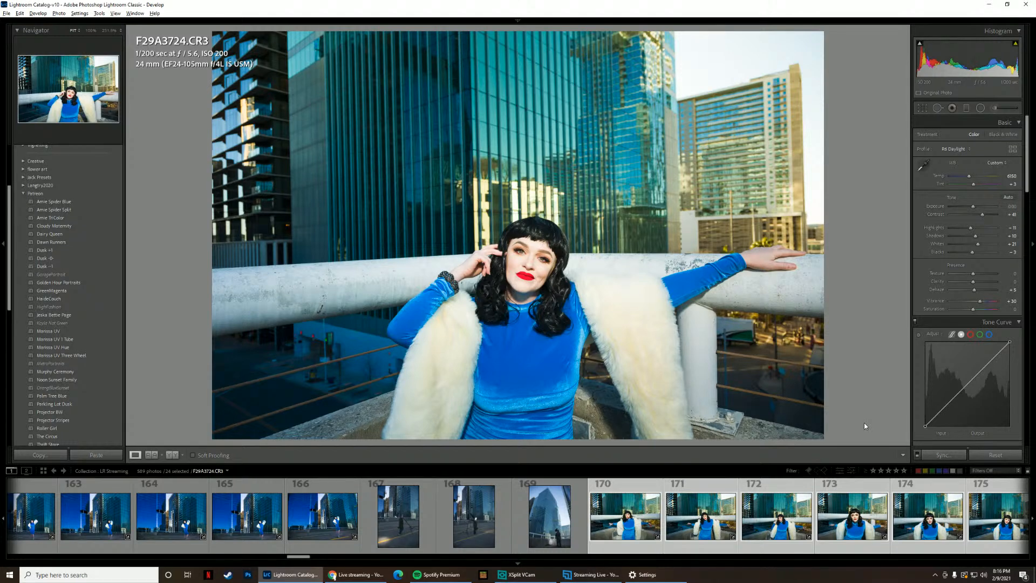
- Check the synchronized edit on photos 171 and 184 of the railing set
click(698, 521)
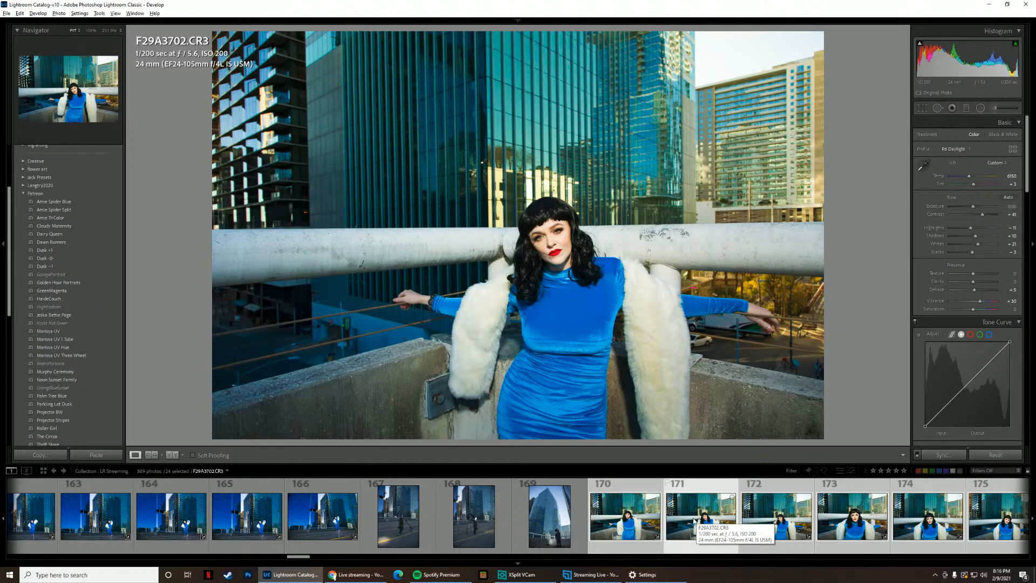
scroll(694, 521, down, 4)
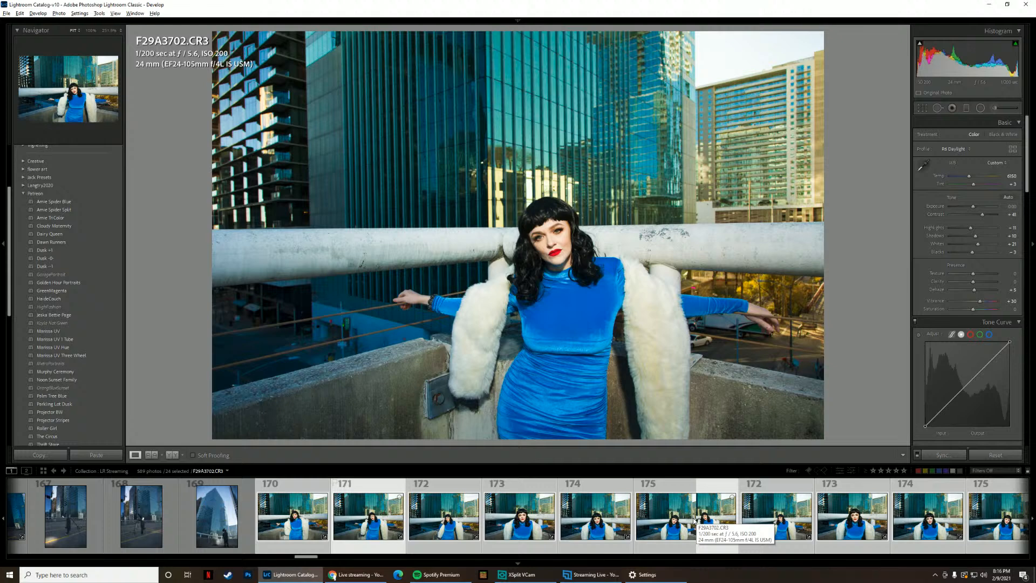
scroll(695, 521, down, 4)
click(695, 521)
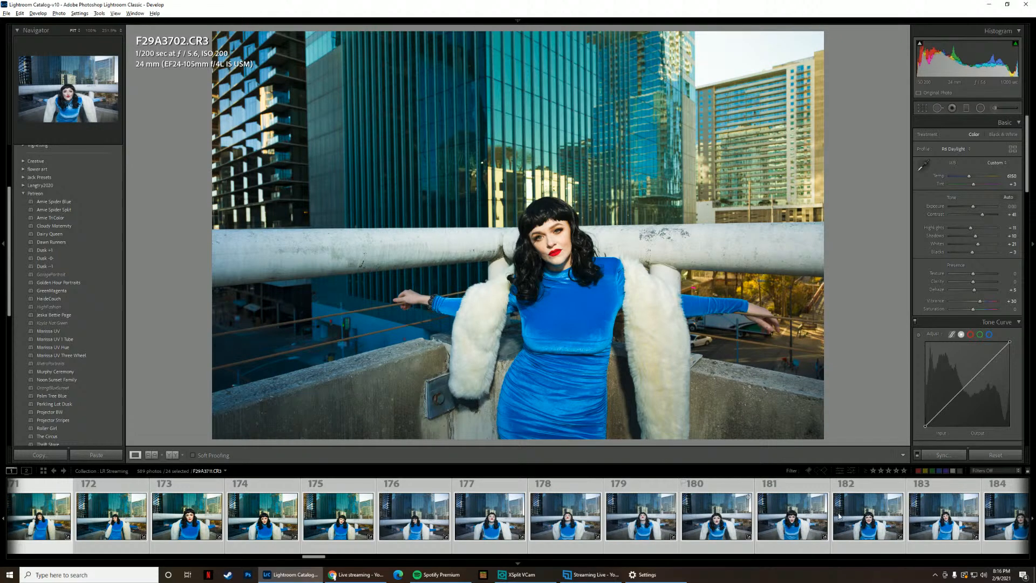
scroll(773, 507, down, 4)
click(773, 507)
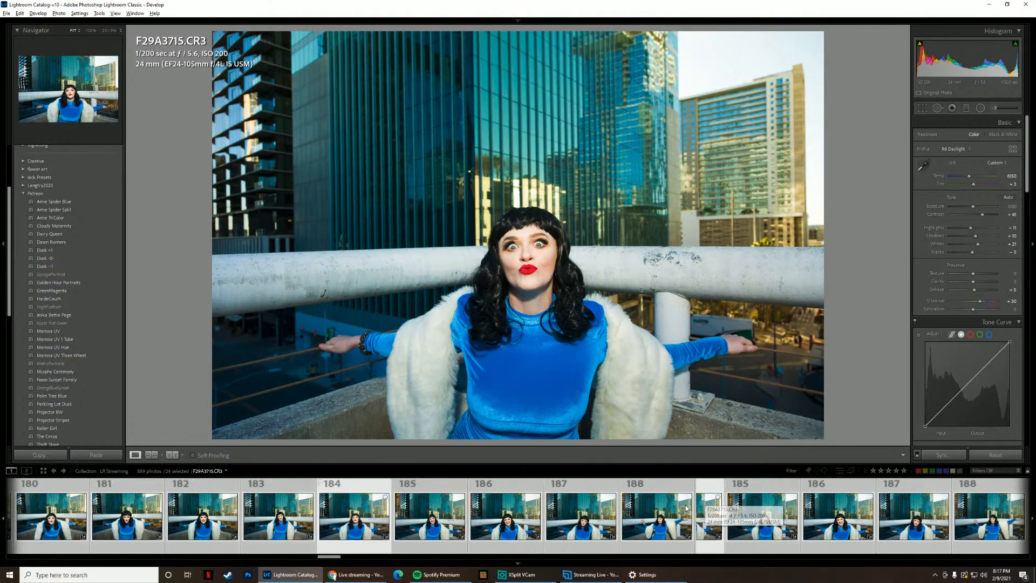
- Clear the multi-photo selection by opening photo 199, and view the dark vertical photos 208 and 216
scroll(693, 507, down, 4)
scroll(681, 508, down, 17)
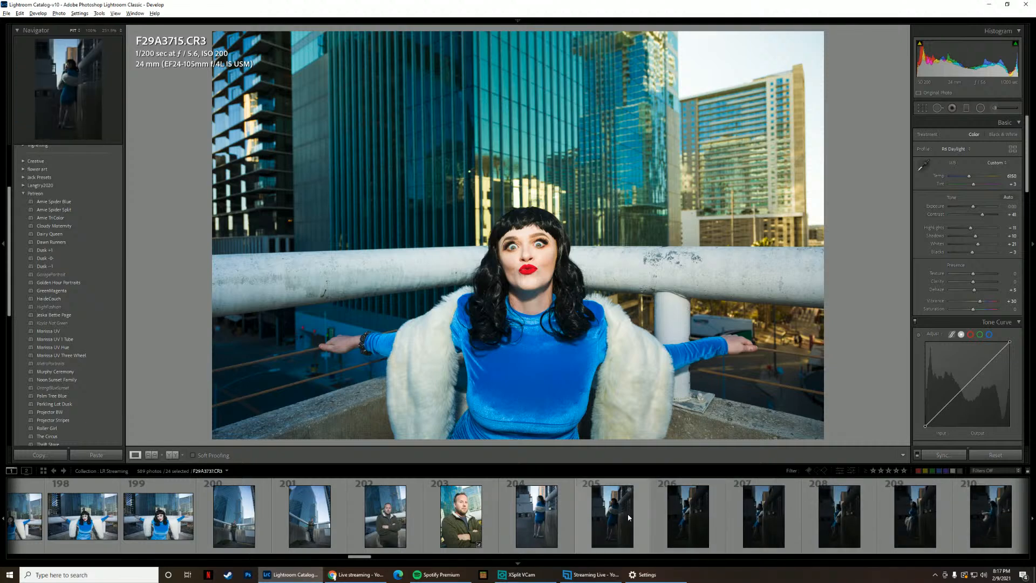
scroll(607, 518, down, 4)
scroll(284, 534, up, 4)
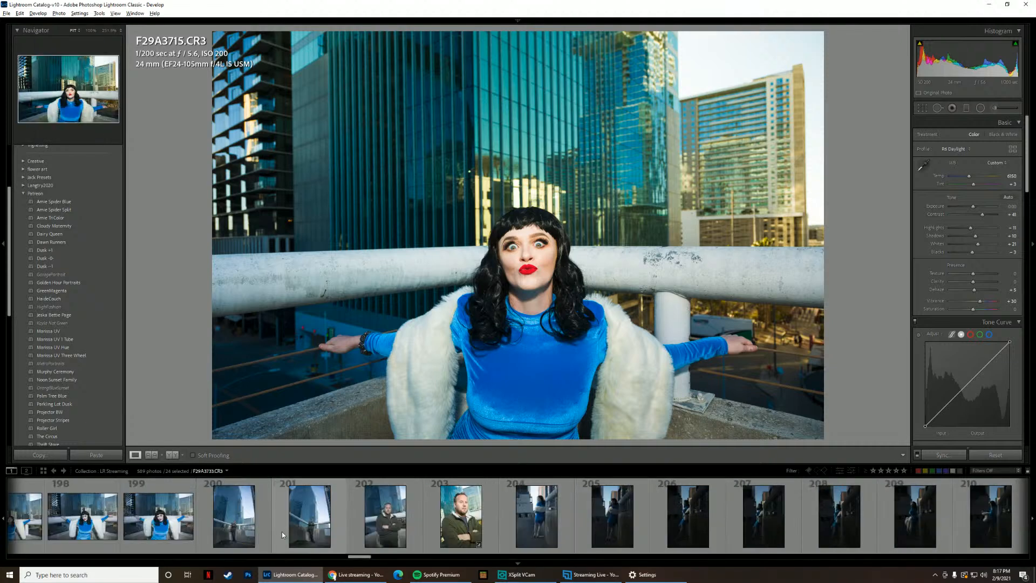
click(147, 525)
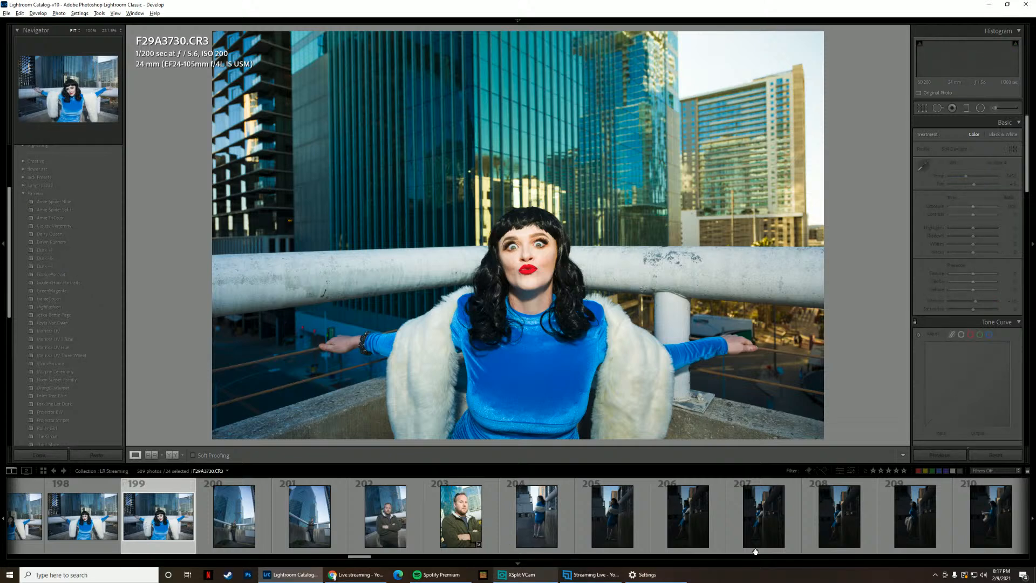
click(840, 520)
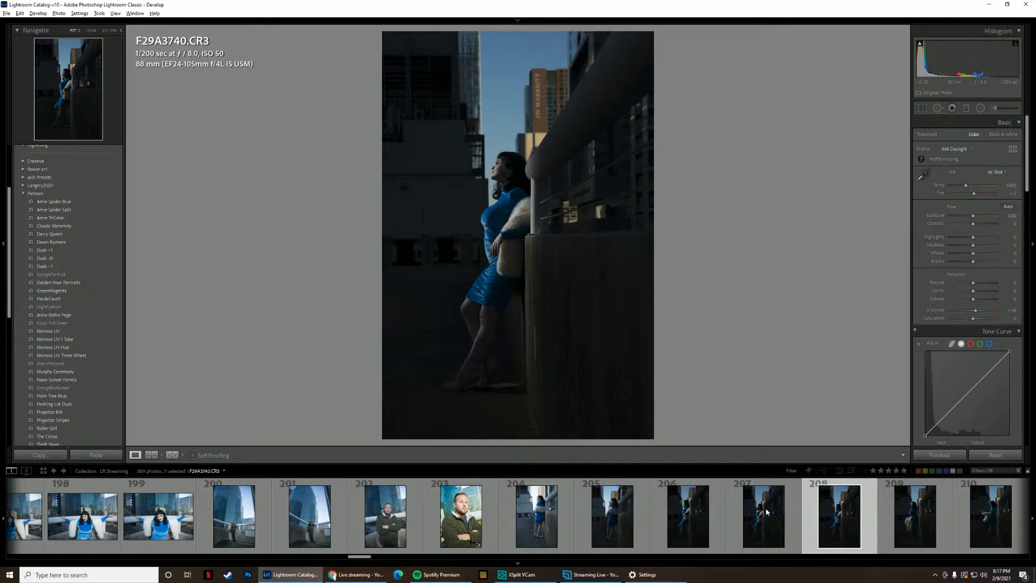
scroll(766, 508, down, 2)
scroll(766, 508, down, 2)
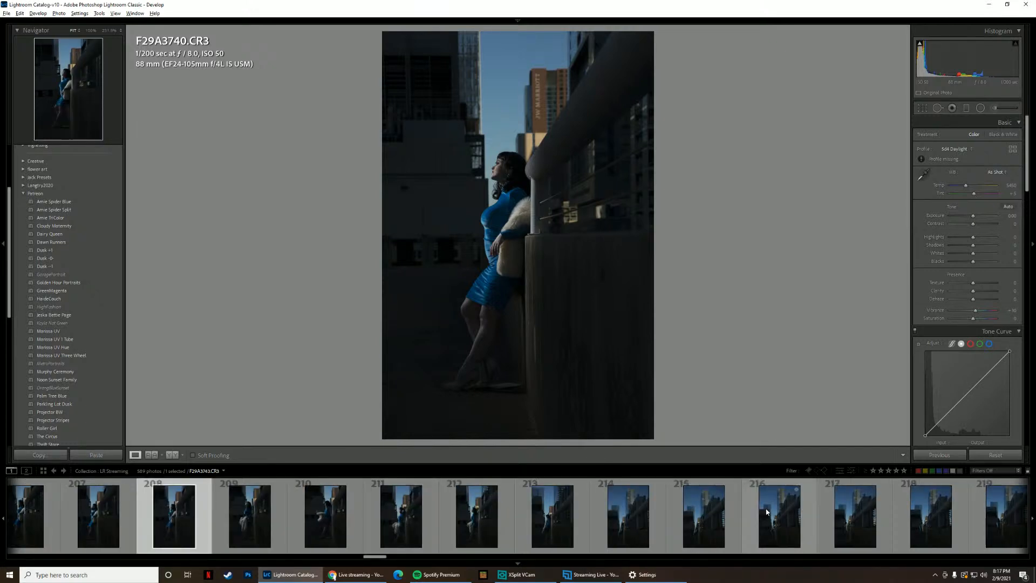
click(767, 512)
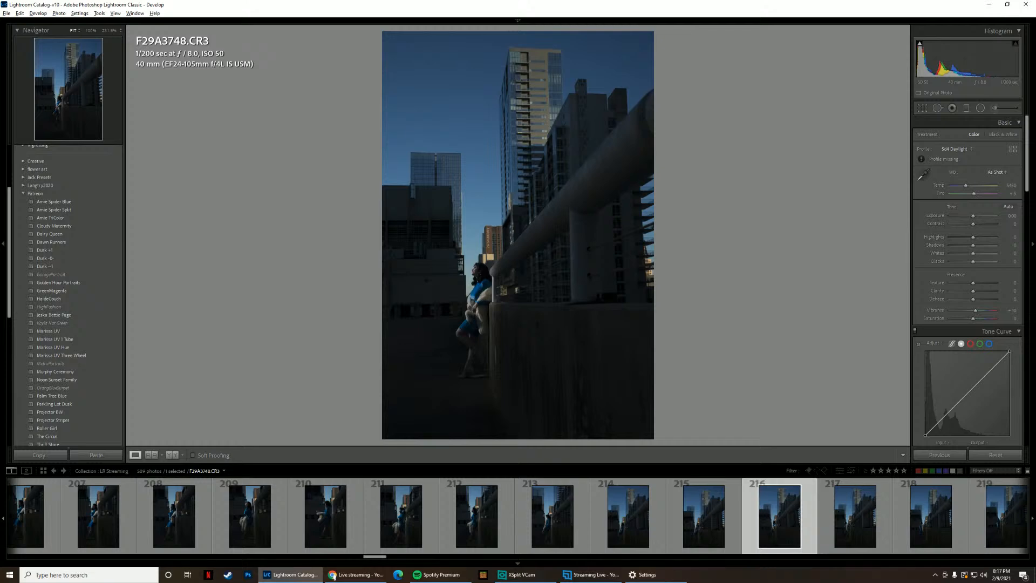
click(334, 576)
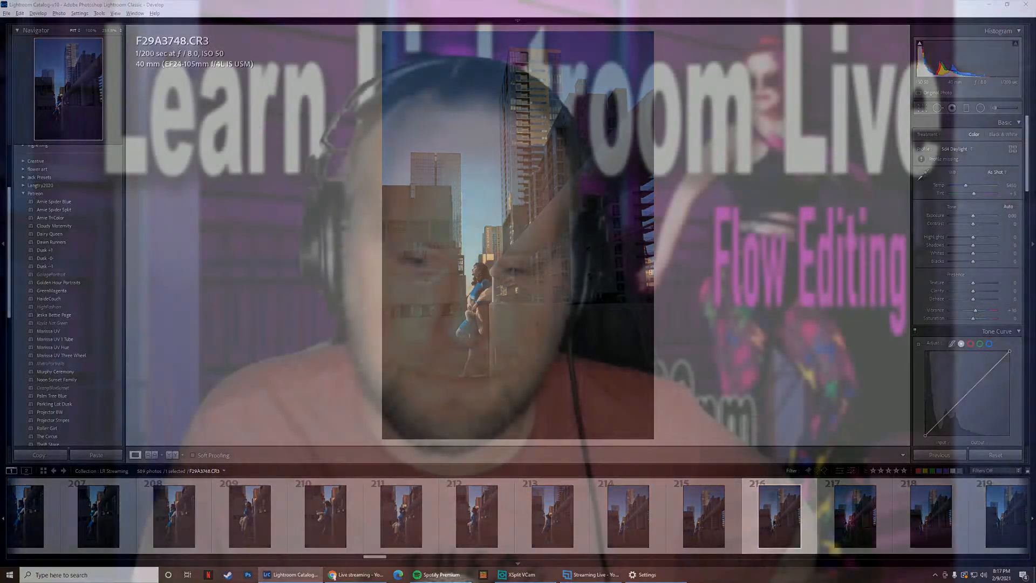
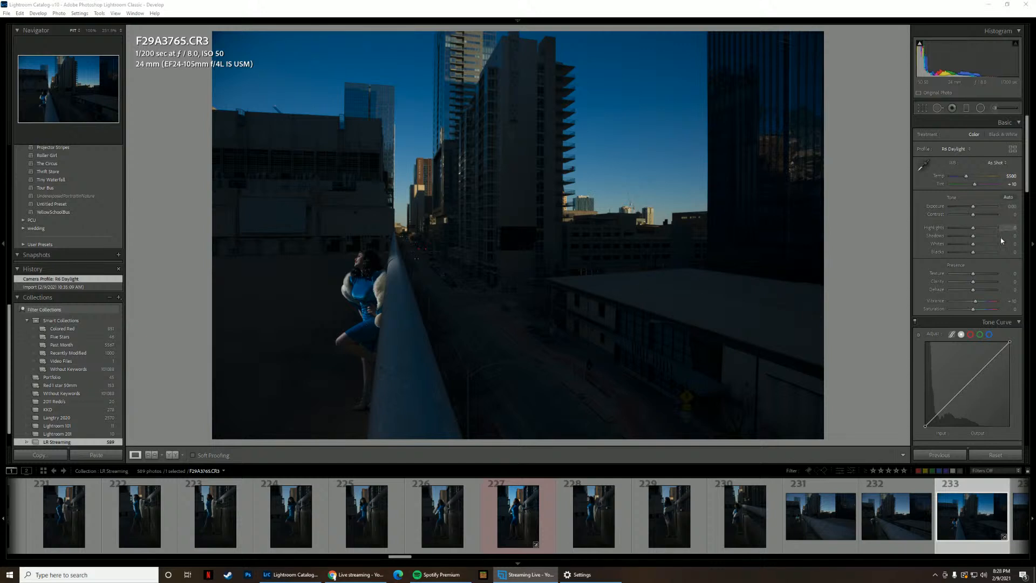
- Raise photo 233's Shadows to +42 and Whites to +45, and slightly raise its Highlights
drag(1010, 236, 976, 227)
scroll(775, 529, down, 6)
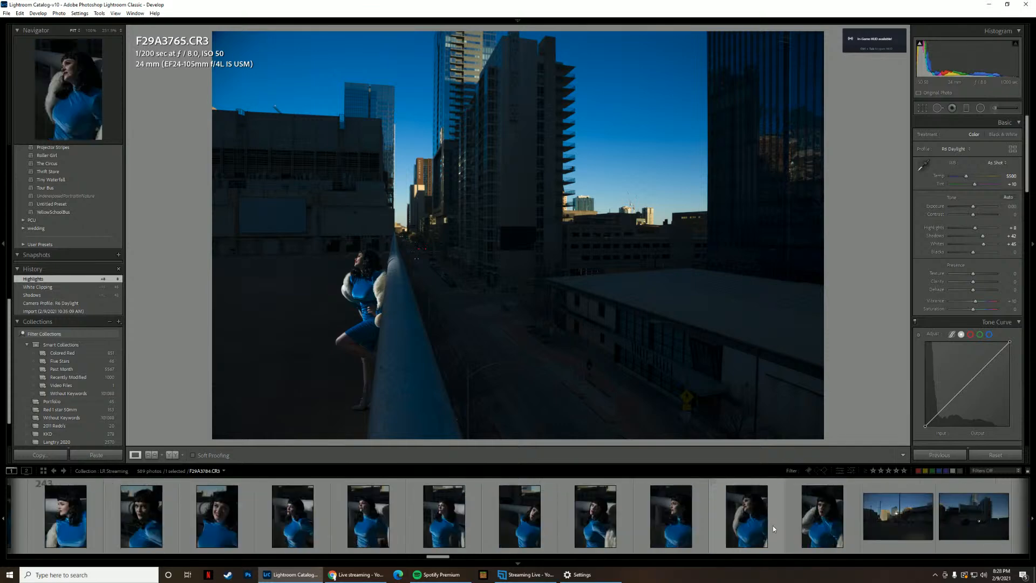
scroll(773, 525, down, 5)
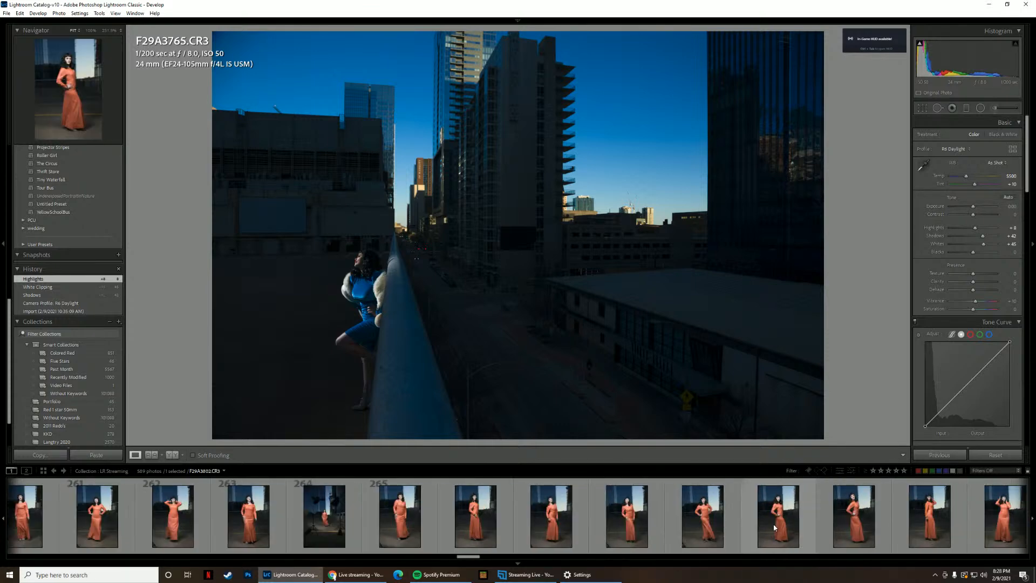
- View photo 264 of the orange-dress set, and open the edited photo 317 at the end of that set
scroll(775, 527, up, 1)
click(674, 517)
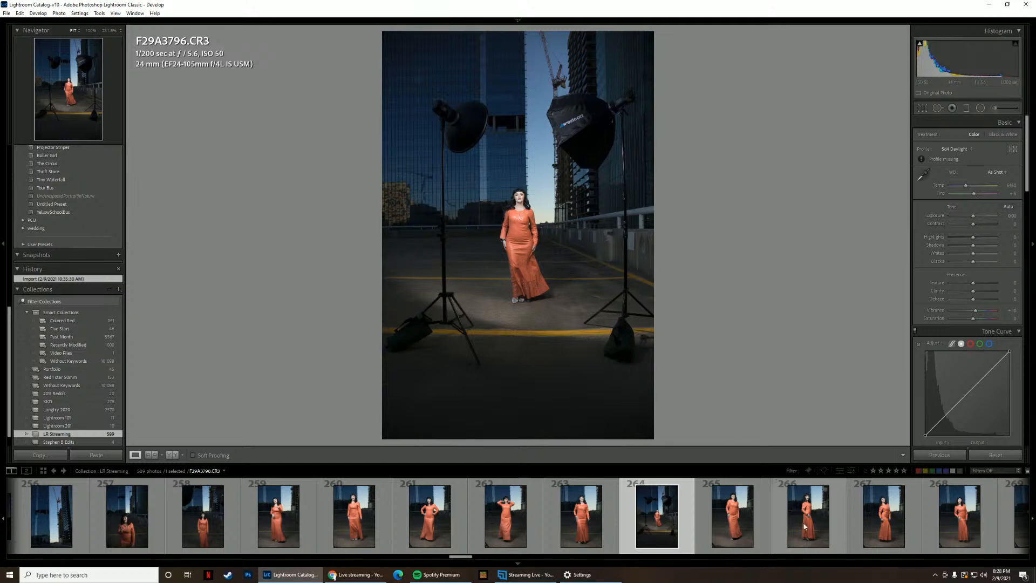
scroll(612, 508, down, 3)
scroll(614, 512, down, 8)
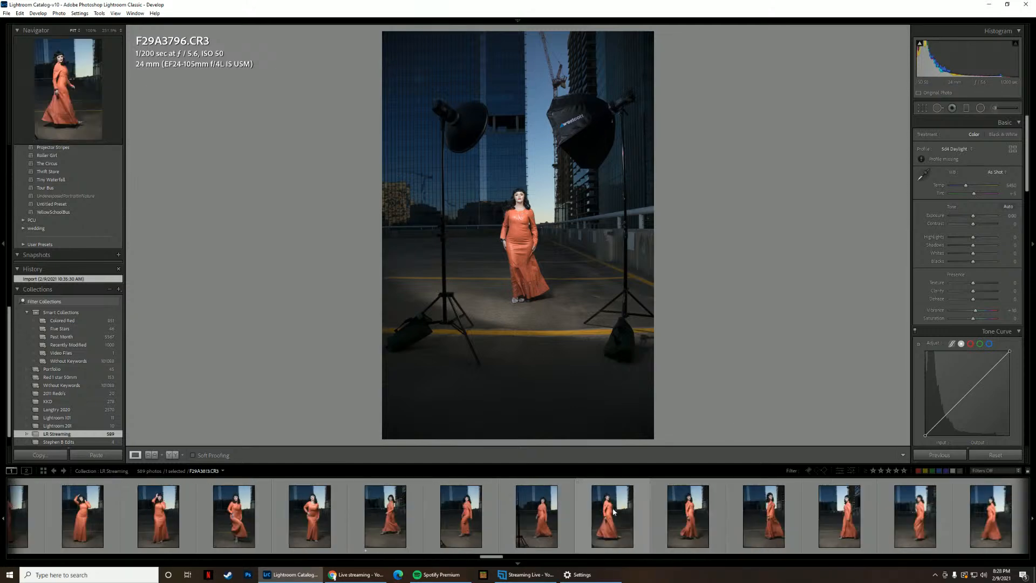
scroll(613, 512, down, 5)
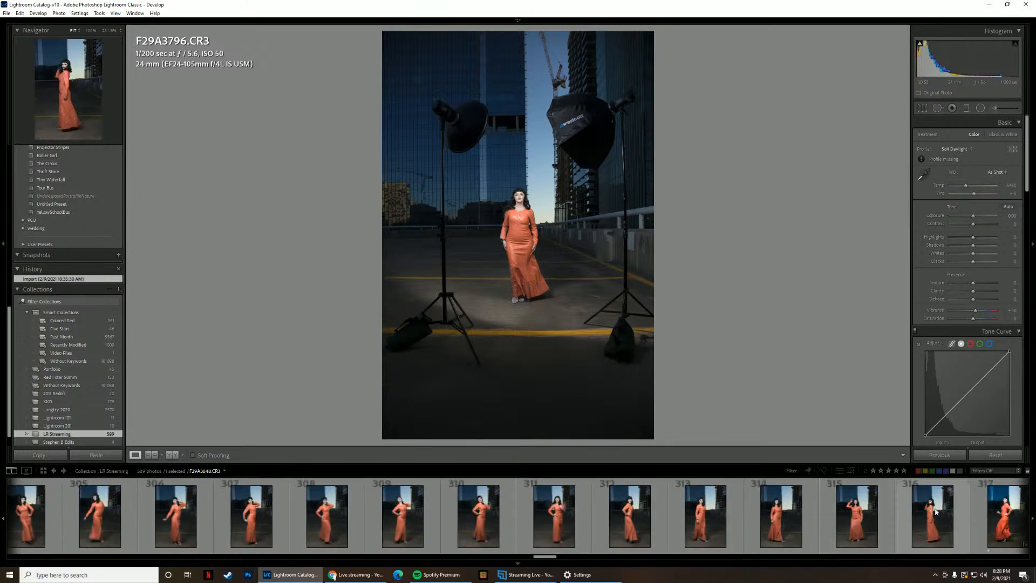
click(1006, 516)
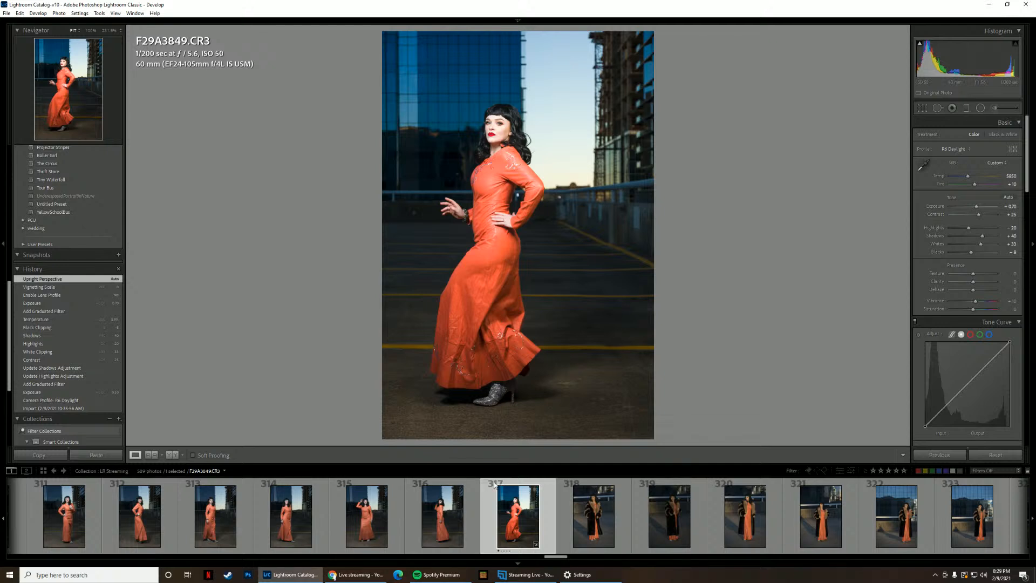
right_click(519, 508)
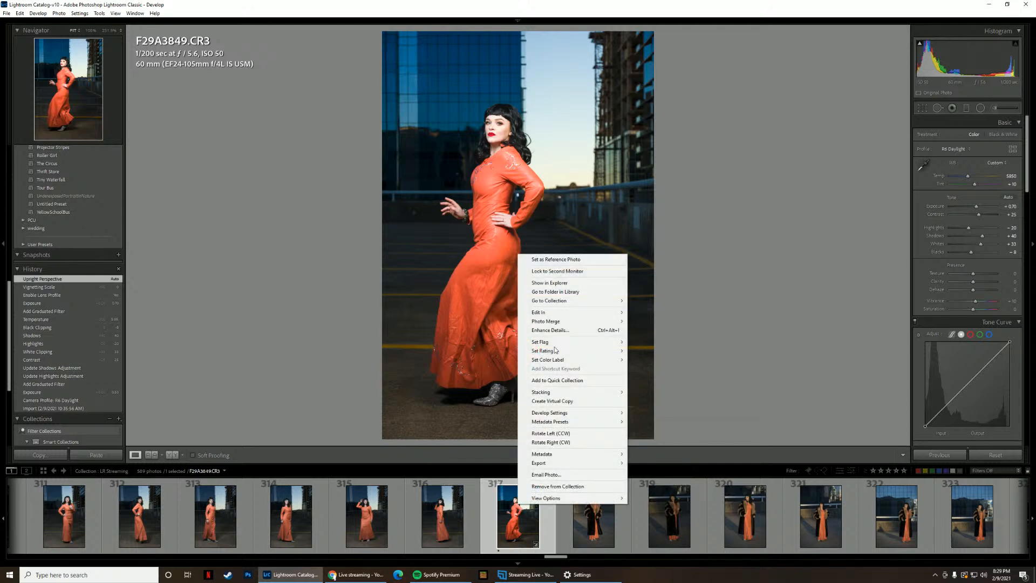
mouse_move(568, 317)
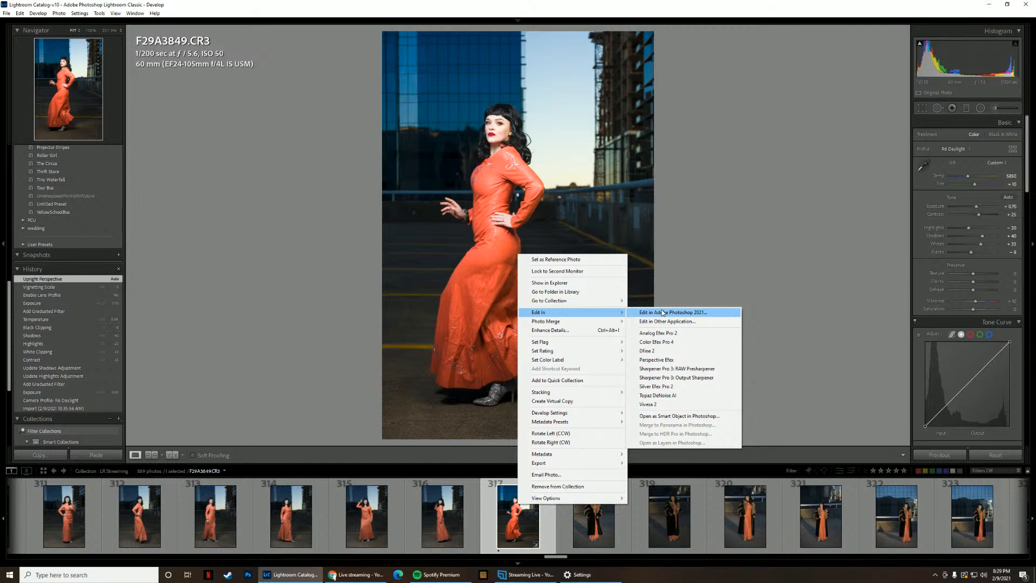
click(760, 268)
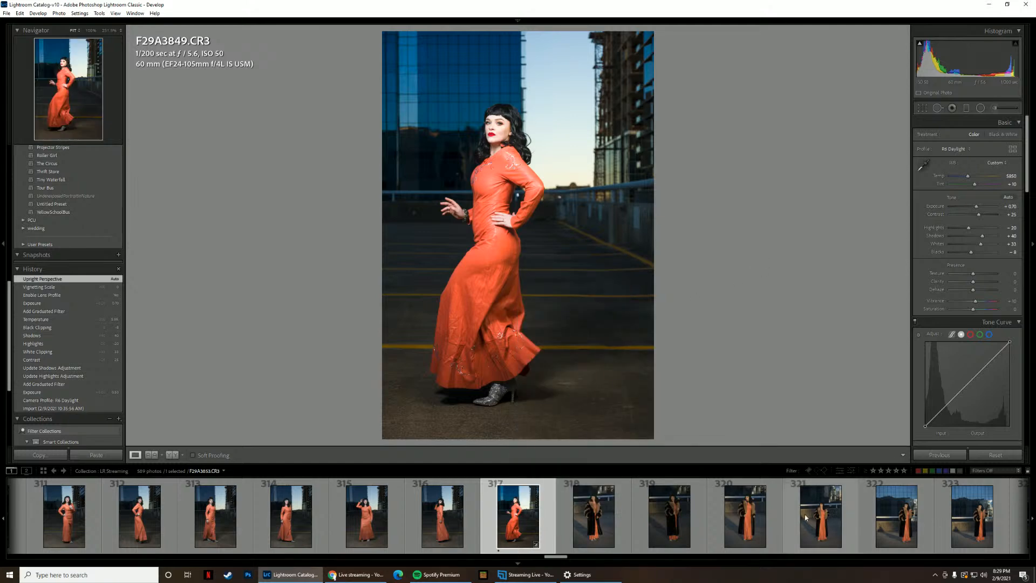
- Open photo 385 of the backlit golden-hour set and set its profile to R6 Daylight
scroll(829, 519, down, 15)
scroll(641, 523, down, 10)
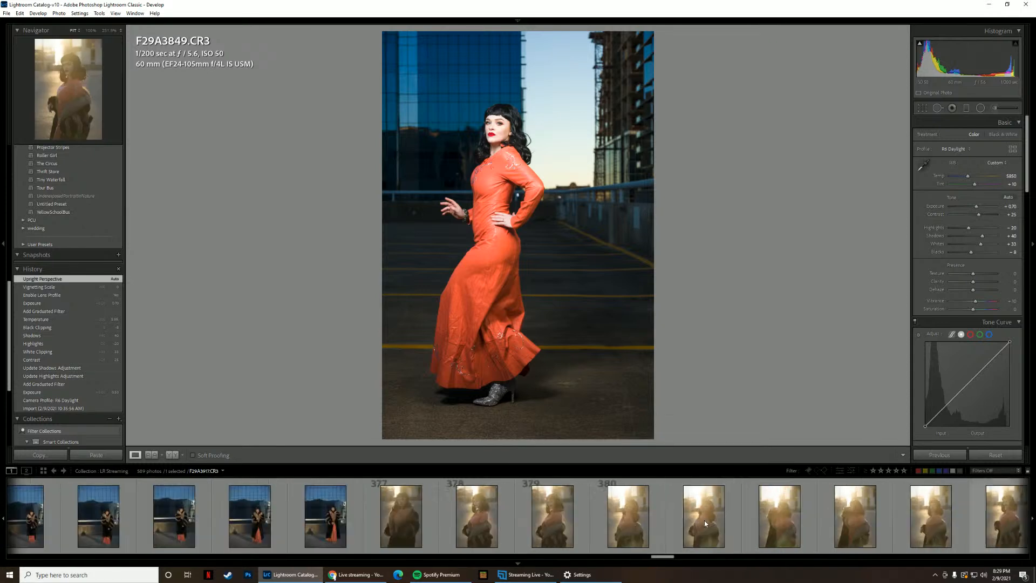
click(699, 518)
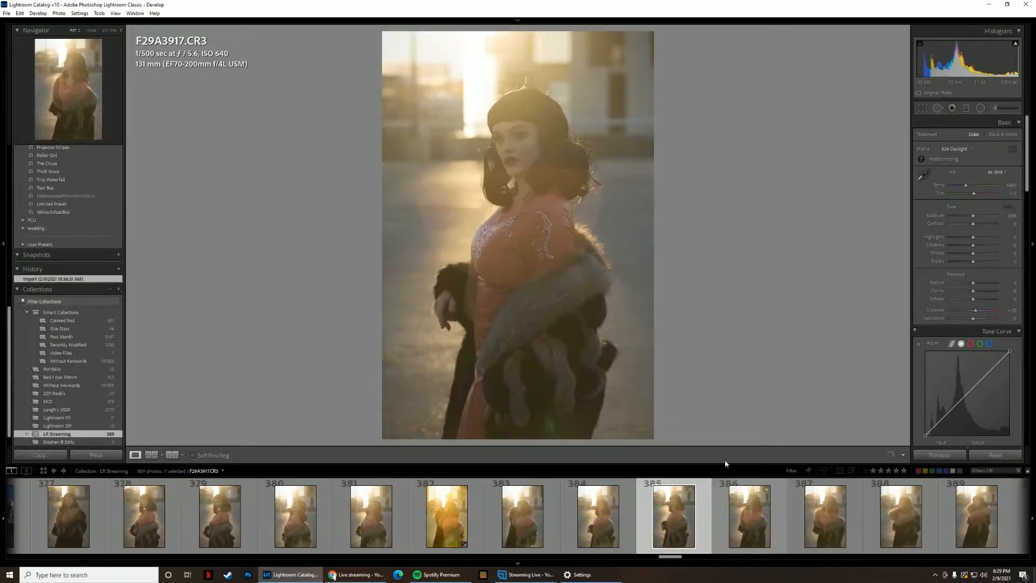
click(954, 149)
click(927, 243)
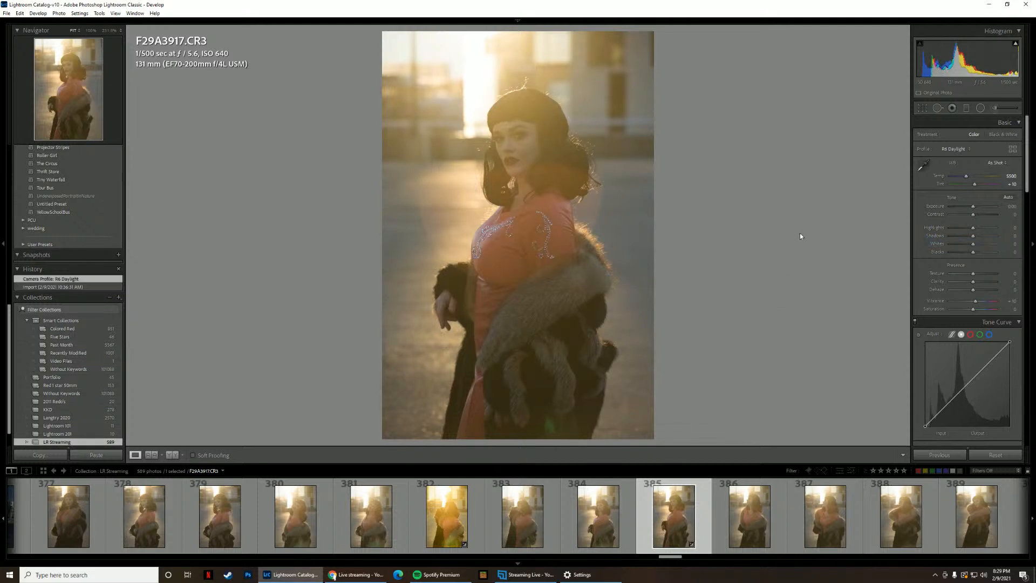
- Set photo 385's Temp to 8350, Exposure +0.40, Highlights -49, Shadows +34, Whites +65, Blacks -24 and Vibrance +33, and slightly raise Dehaze
drag(1003, 180, 1006, 208)
mouse_move(1014, 244)
mouse_down()
mouse_move(1024, 244)
mouse_move(1004, 228)
mouse_move(1018, 236)
mouse_move(1006, 253)
mouse_up()
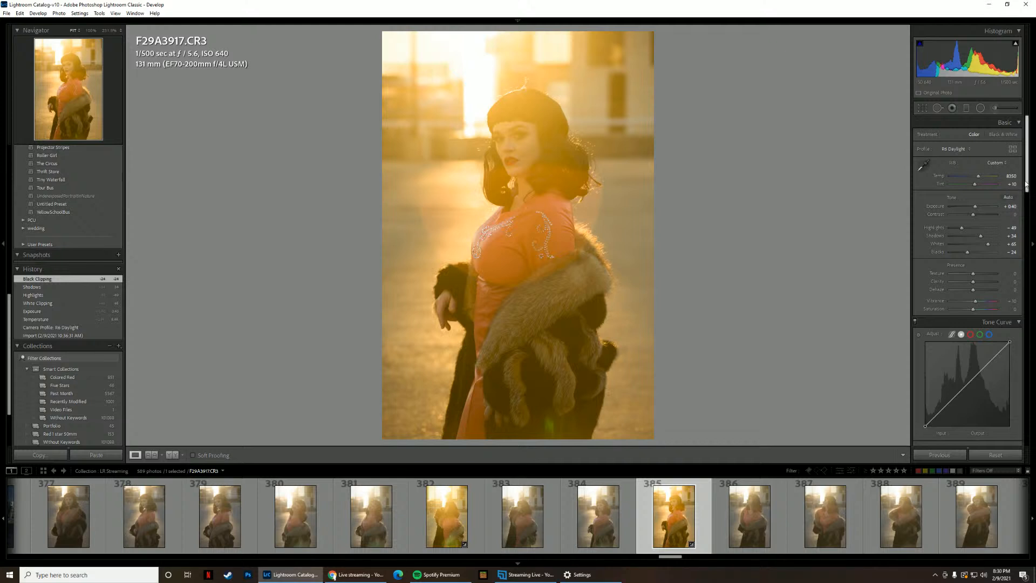
scroll(1008, 200, down, 3)
drag(1009, 219, 1012, 208)
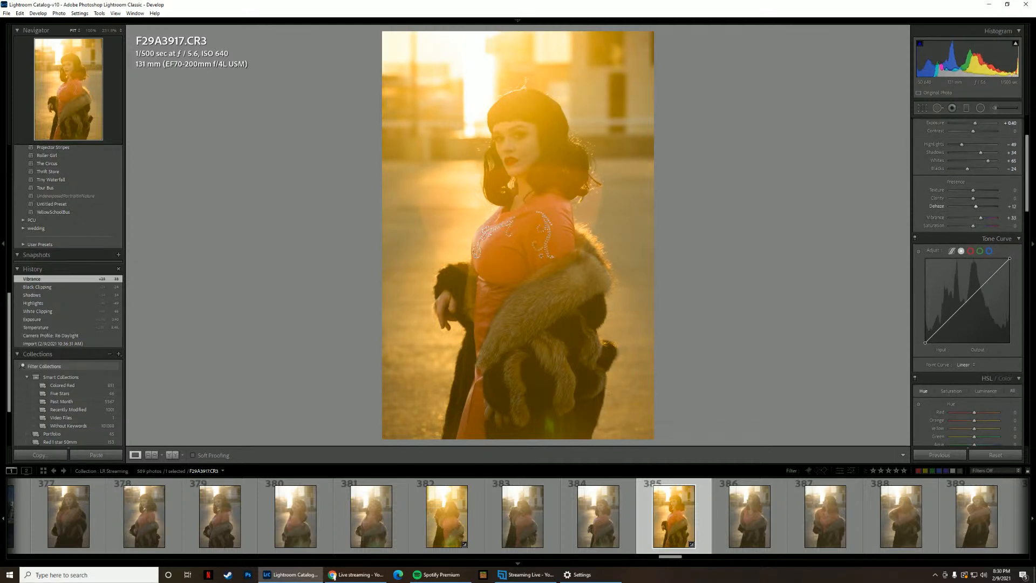
- Color grade photo 385 with yellow-orange midtones and highlights and blue shadows, and compare it with the original
scroll(965, 220, down, 5)
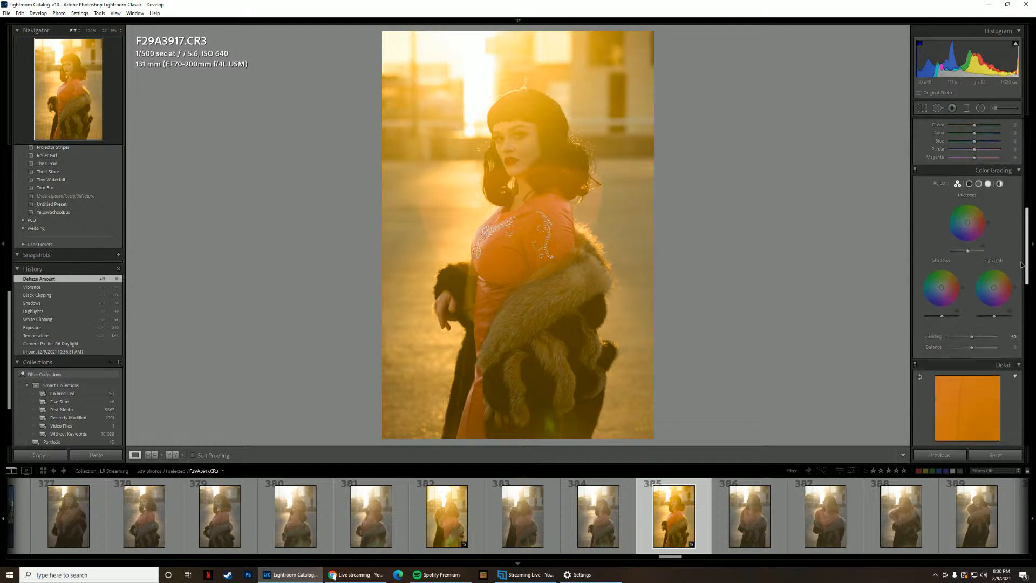
drag(969, 216, 984, 203)
drag(945, 285, 940, 282)
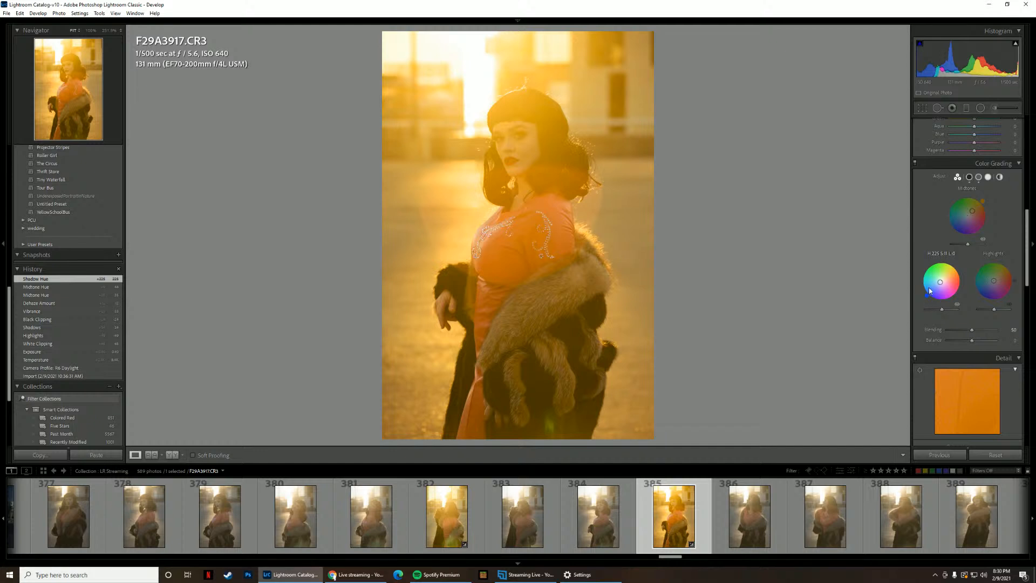
drag(942, 288, 997, 277)
key(y)
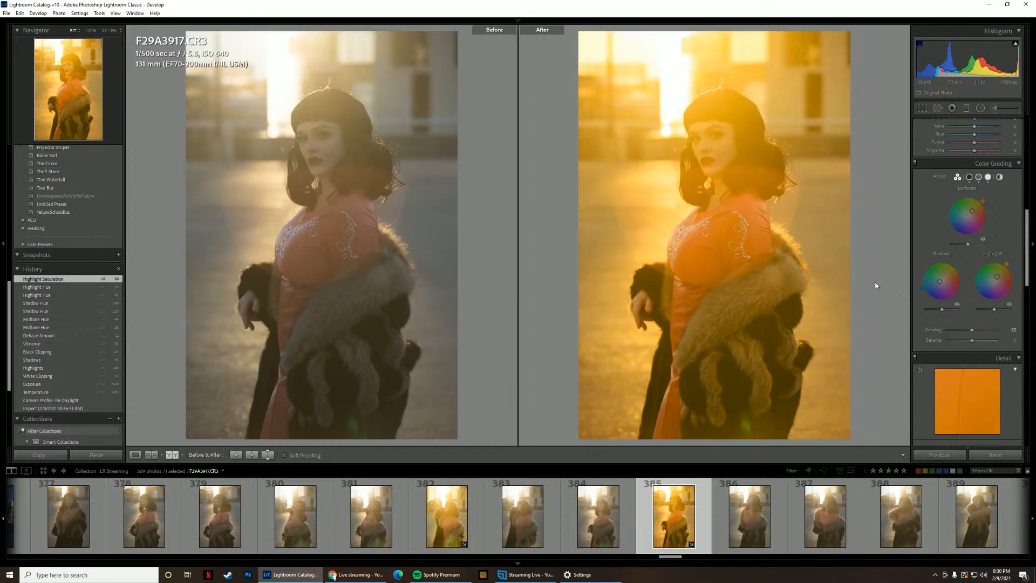
key(y)
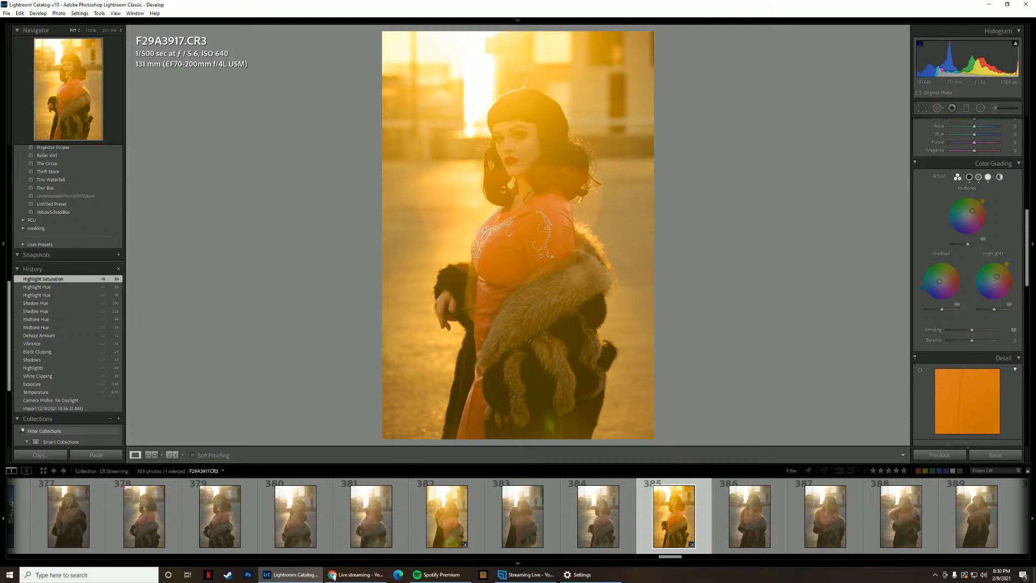
- Browse the filmstrip across the blue-dress, orange-dress, backlit and red-outfit sets to find an already edited backlit photo
click(333, 576)
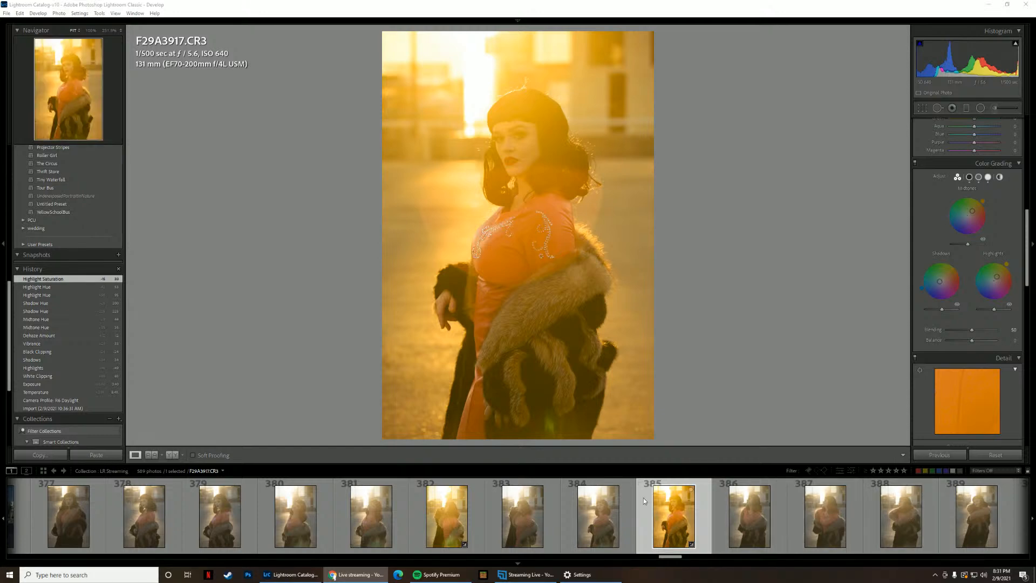
scroll(623, 530, down, 15)
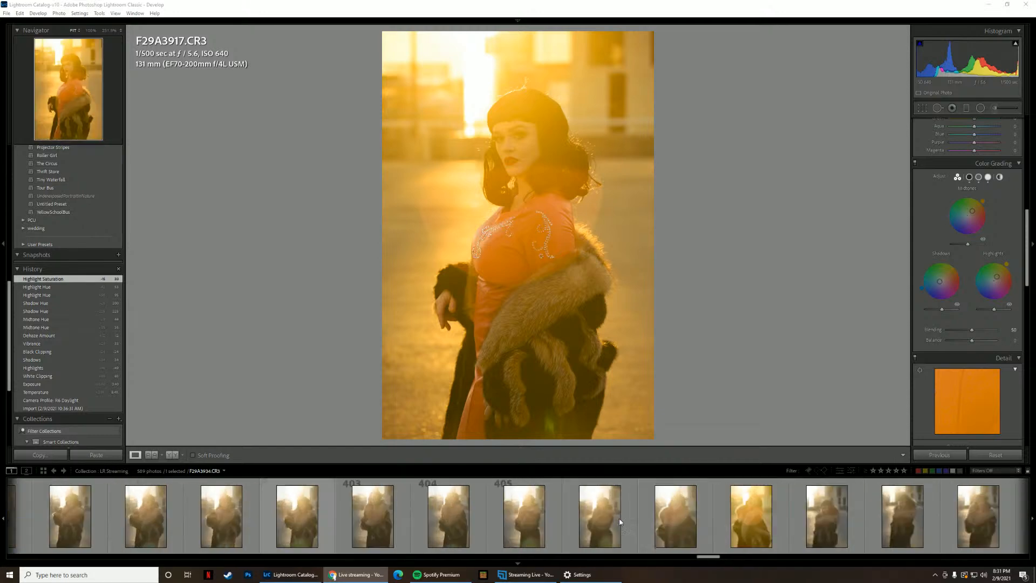
scroll(617, 522, down, 15)
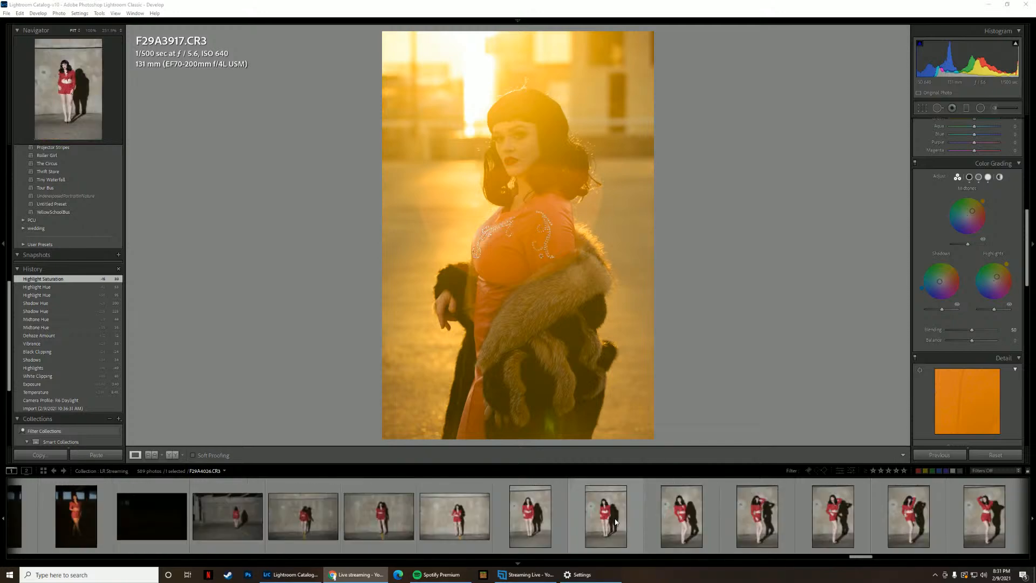
scroll(616, 516, up, 15)
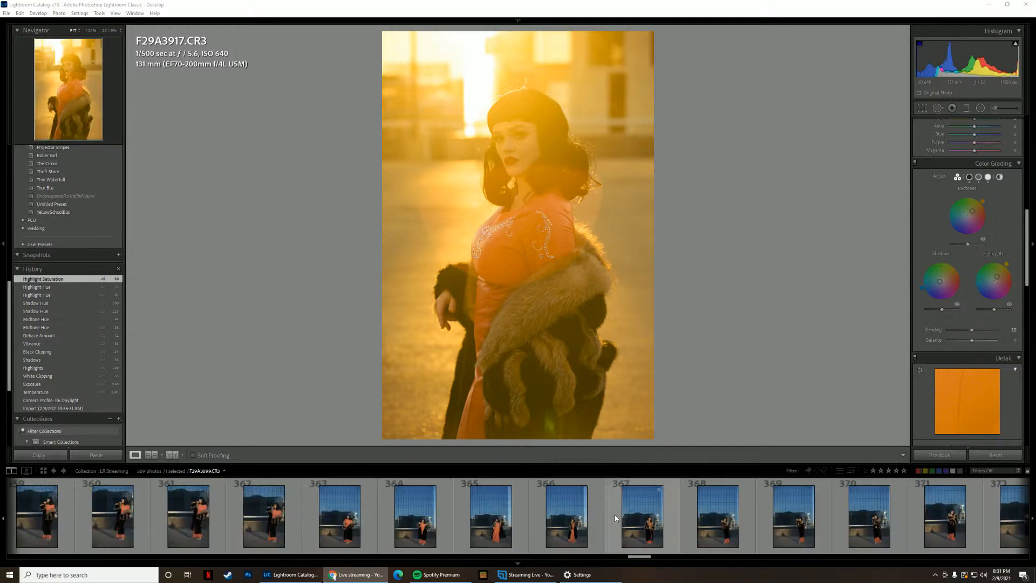
scroll(616, 517, up, 15)
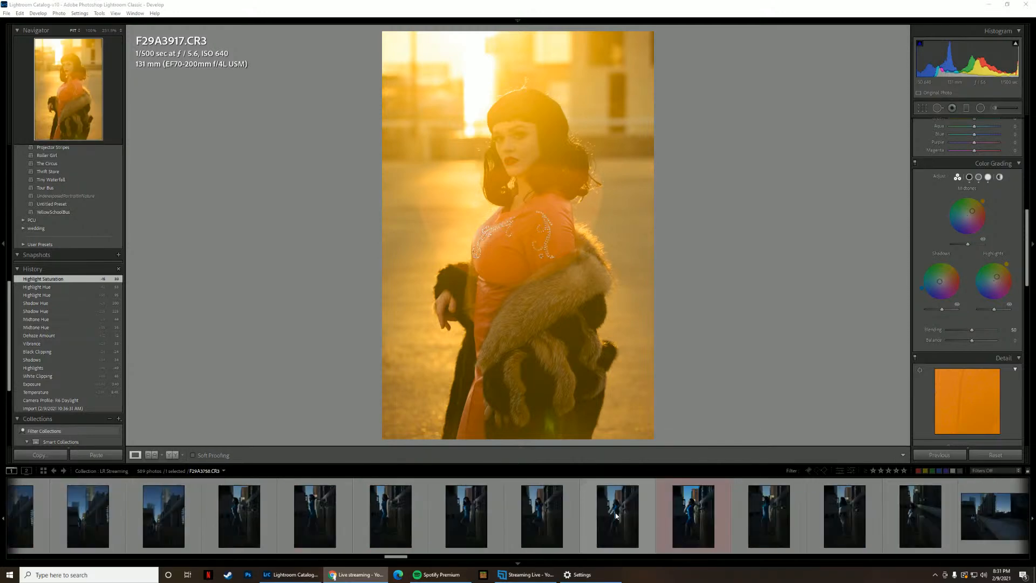
scroll(621, 516, down, 4)
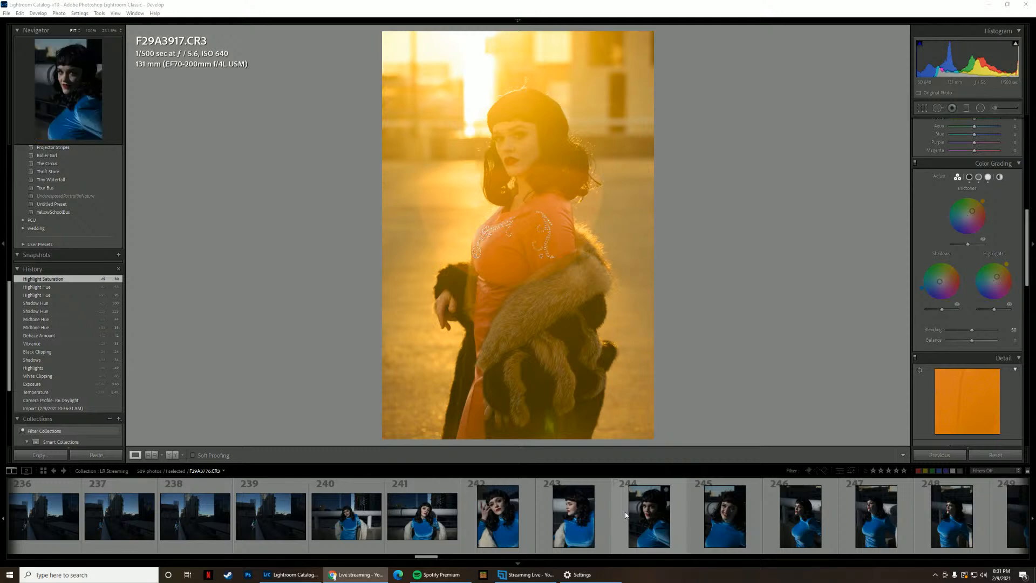
scroll(625, 514, down, 13)
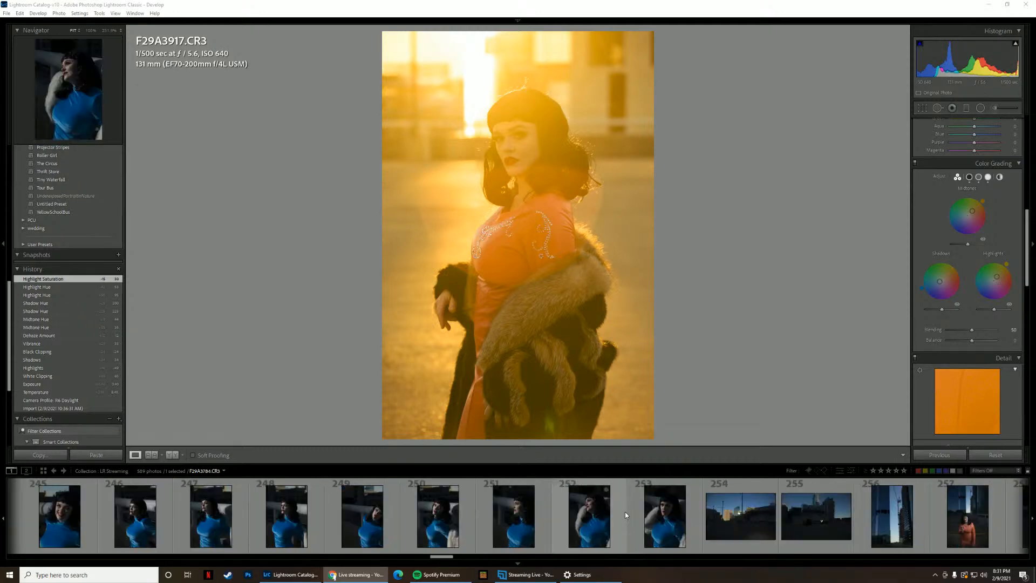
scroll(625, 514, down, 20)
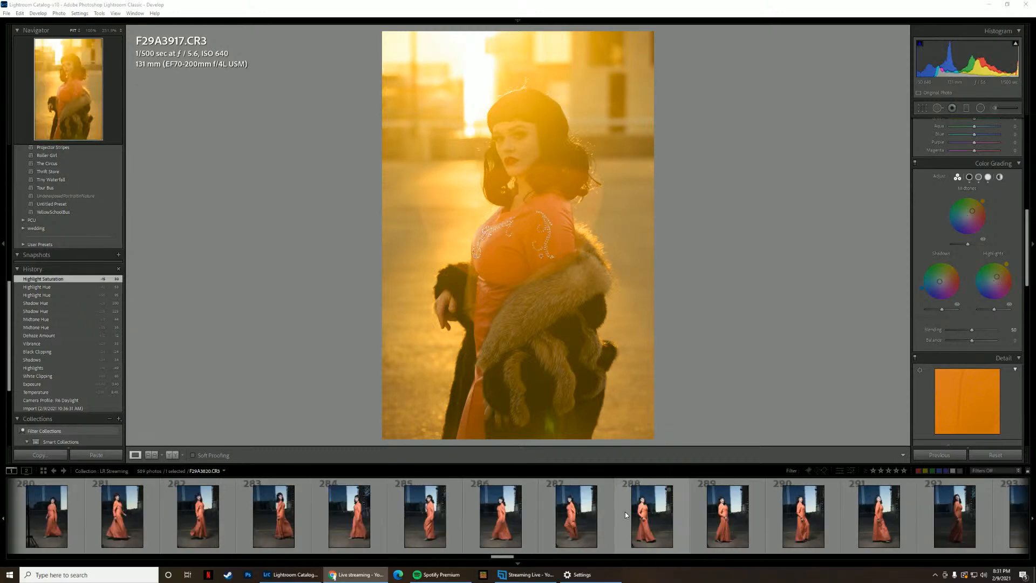
scroll(625, 515, down, 13)
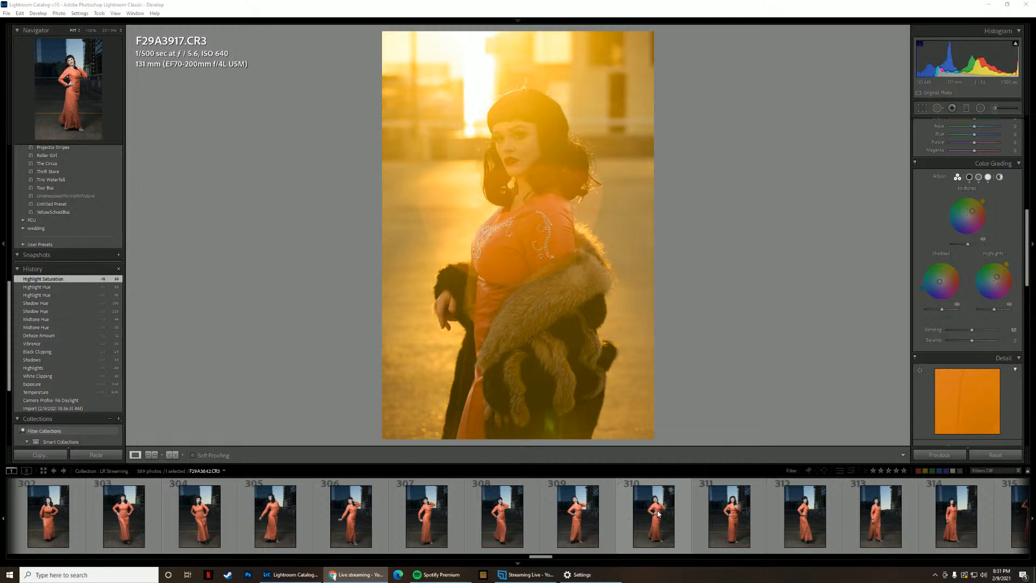
scroll(731, 517, down, 20)
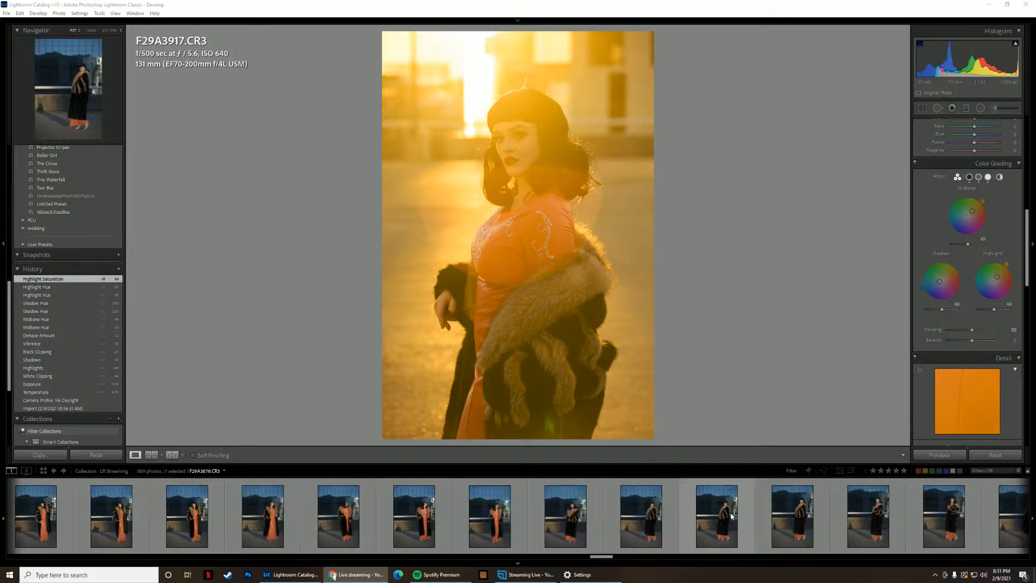
scroll(731, 515, down, 20)
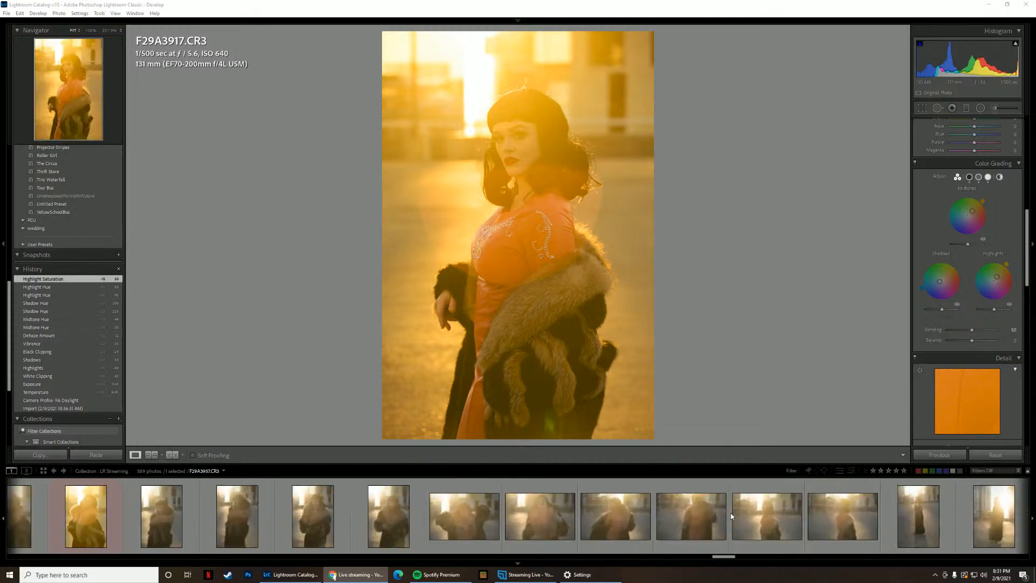
- Apply the settings of the edited backlit photo 408 to photo 409
click(418, 508)
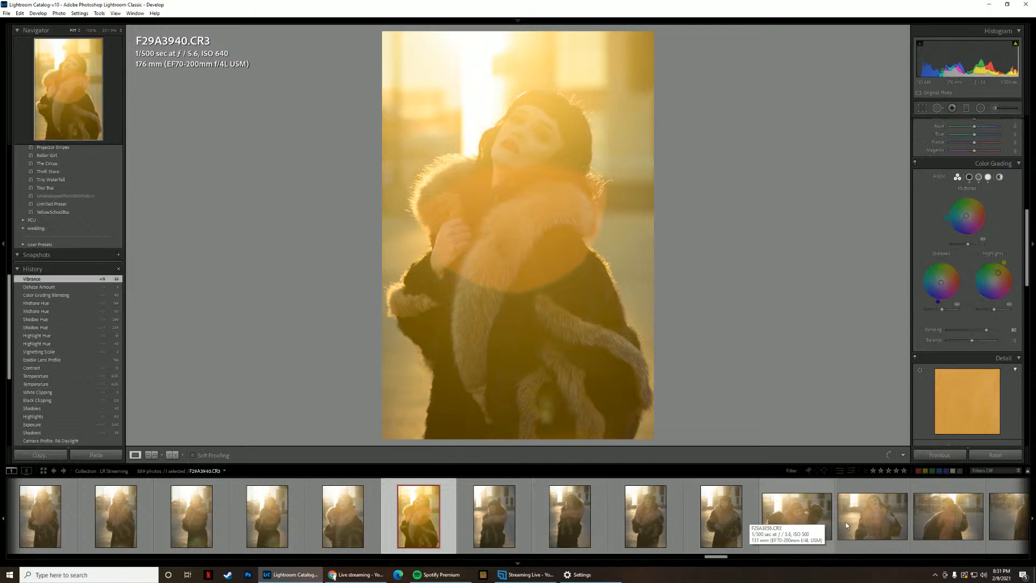
click(494, 516)
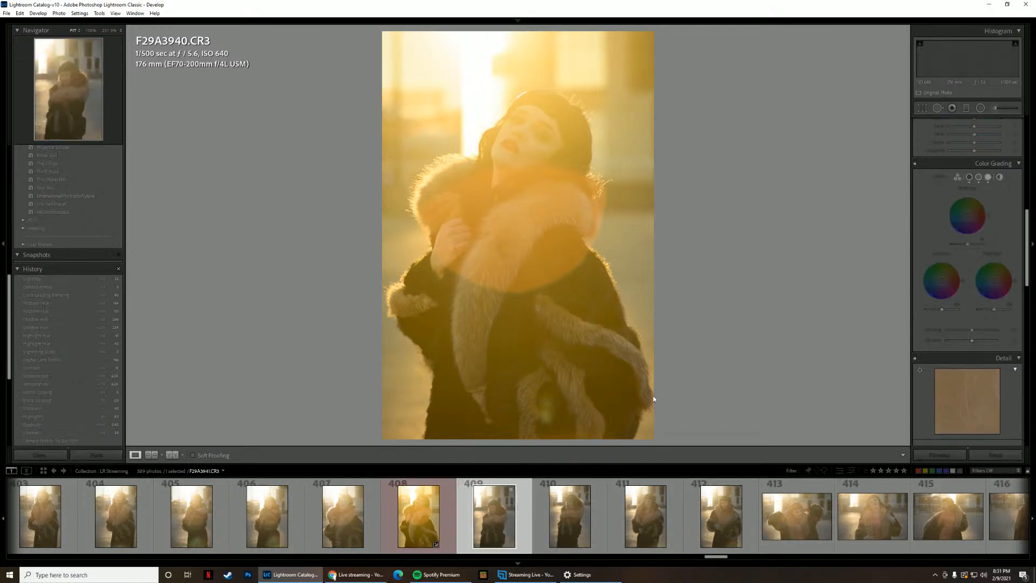
click(949, 457)
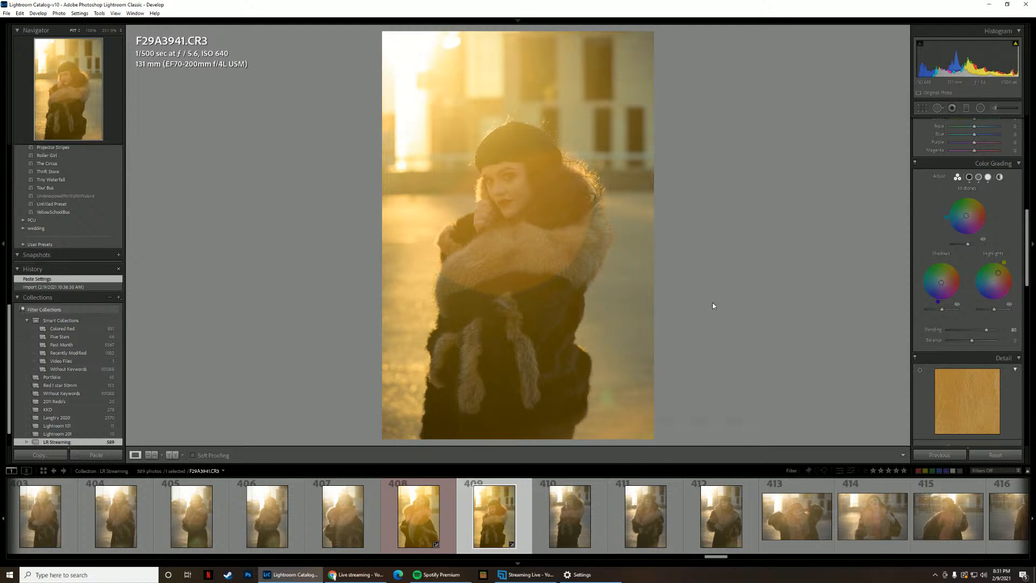
- Open photo 409 in Adobe Photoshop 2021 for editing
right_click(489, 269)
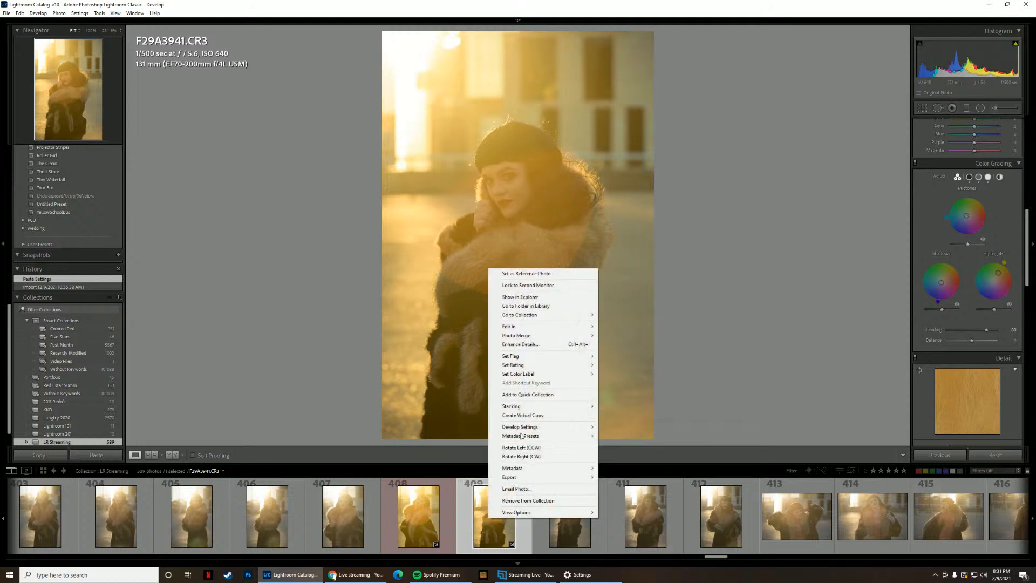
mouse_move(525, 327)
click(628, 328)
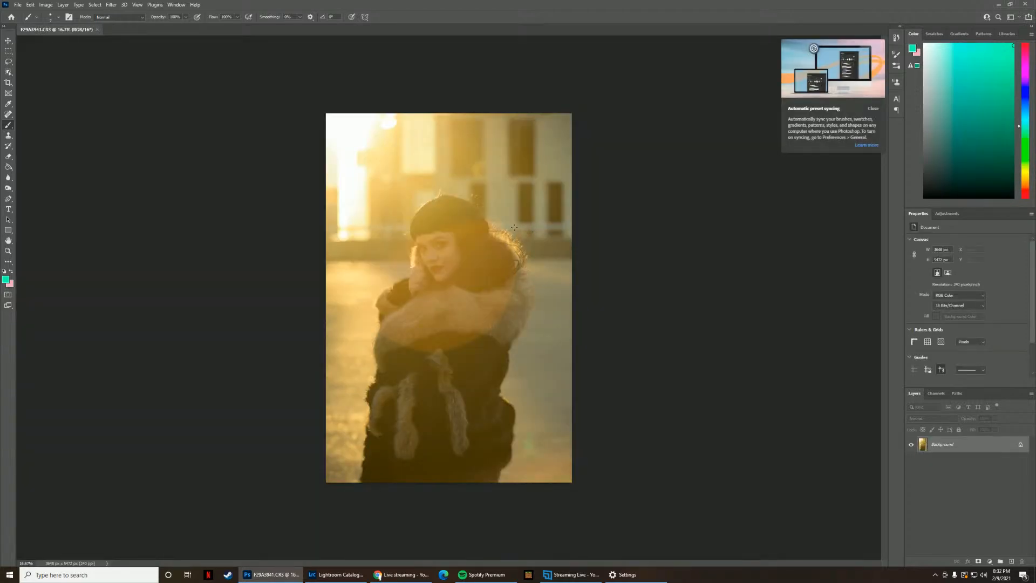
- Duplicate the Background layer and launch the Anthropics PortraitPro filter on the copy
key(ctrl+j)
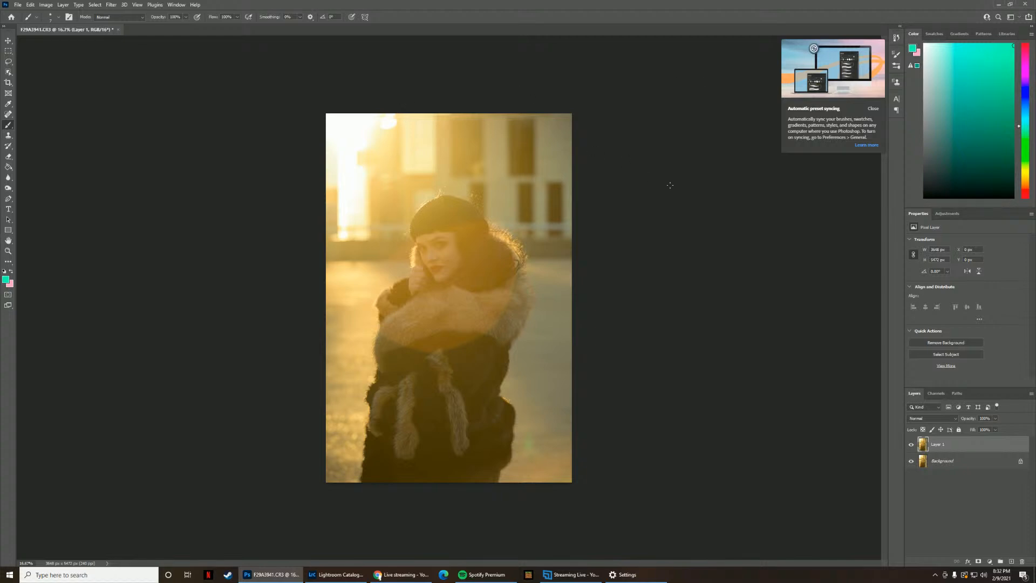
click(111, 5)
mouse_move(131, 197)
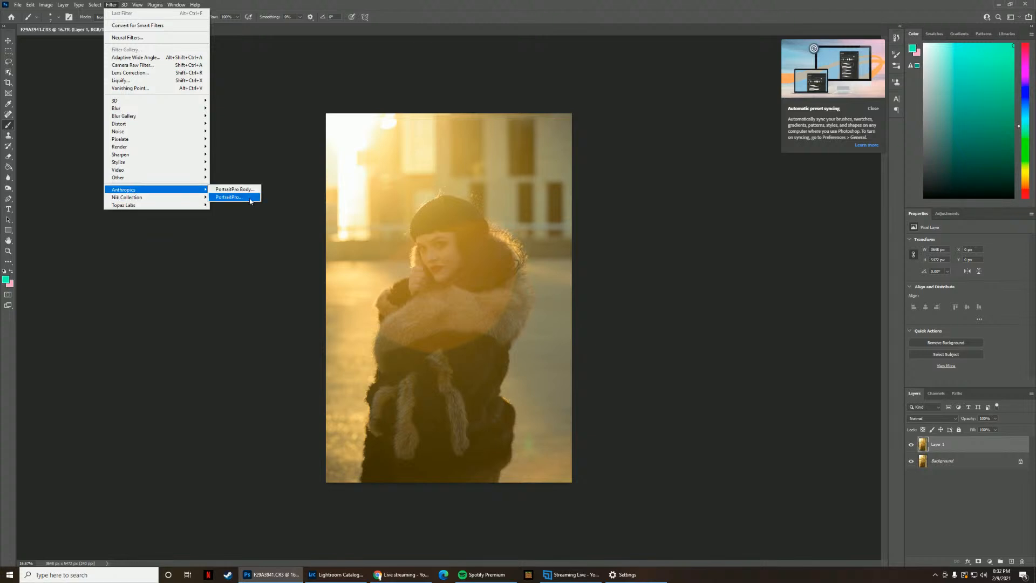
click(251, 198)
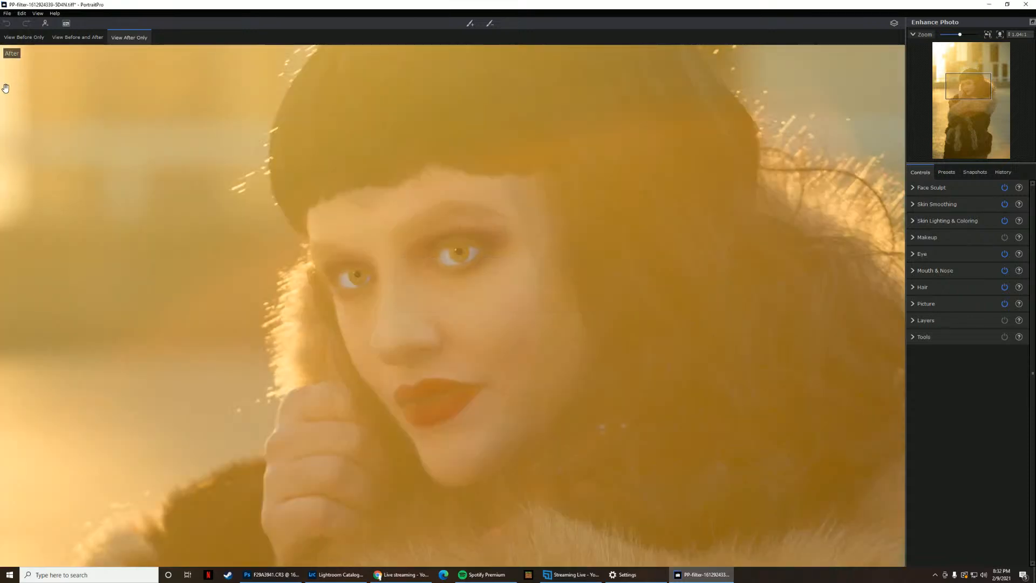
- Show the before and after views side by side, apply the Reset to Original preset, and check the face outline's chin fit
click(77, 37)
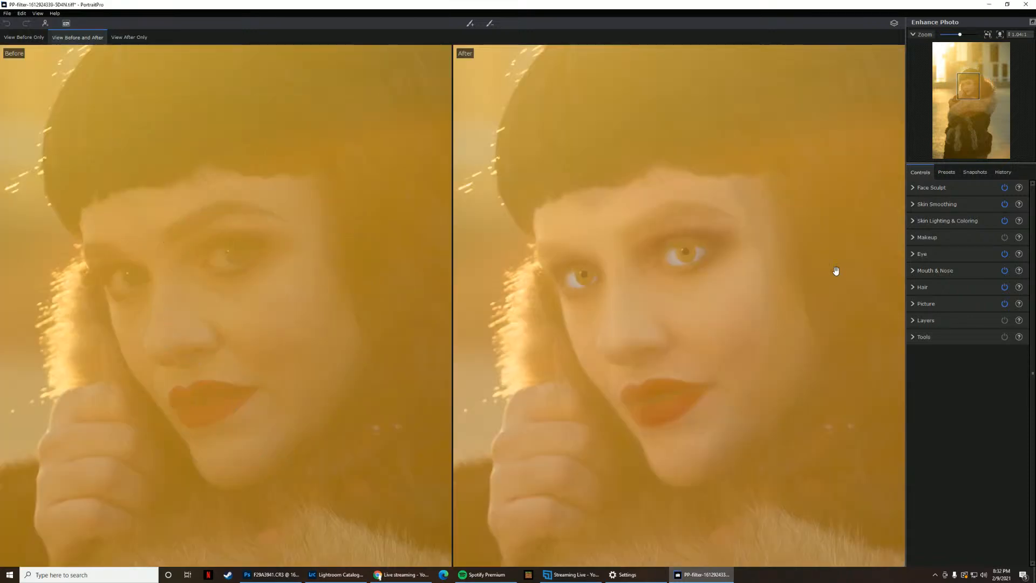
click(946, 172)
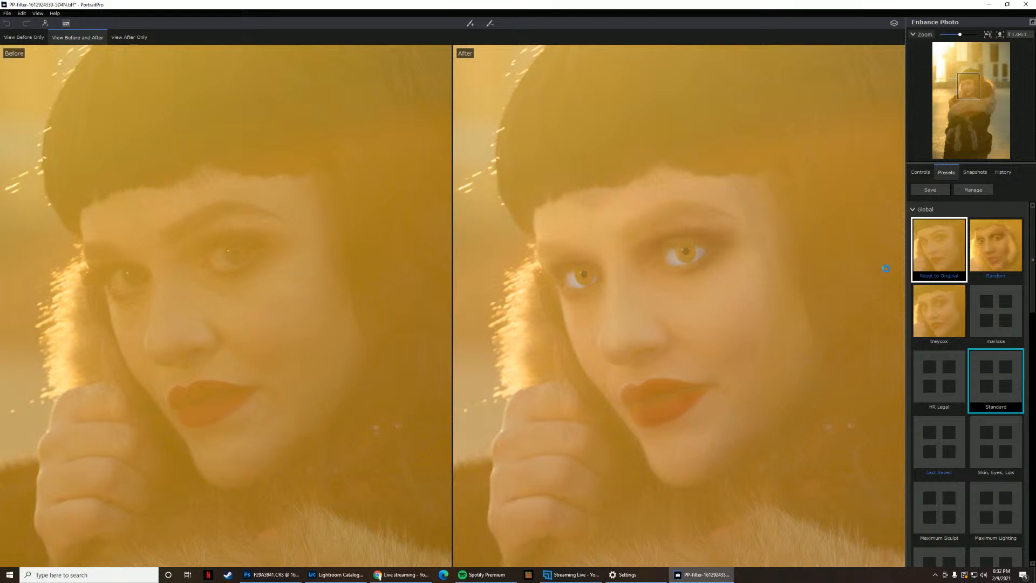
scroll(712, 251, down, 3)
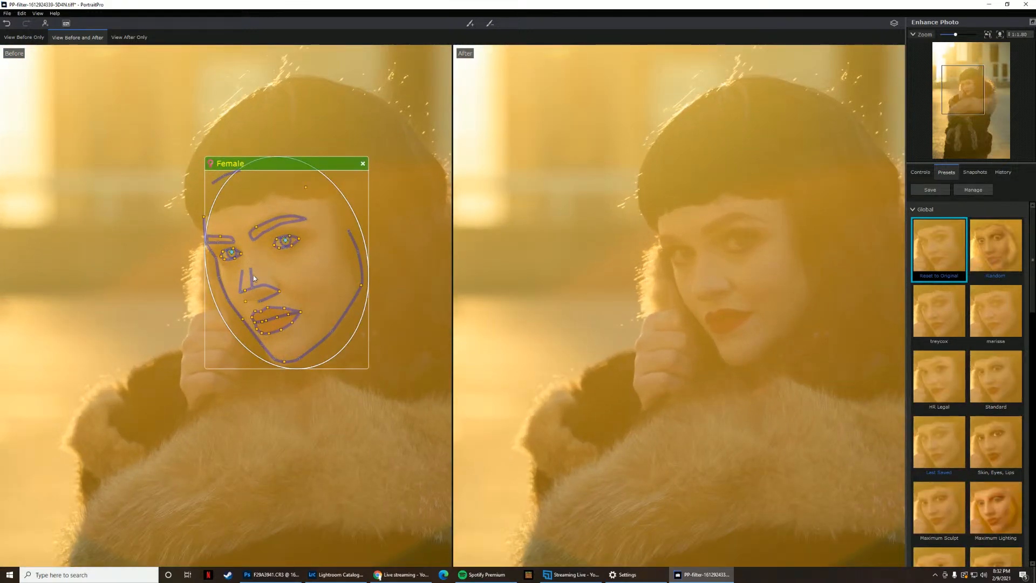
drag(284, 367, 284, 370)
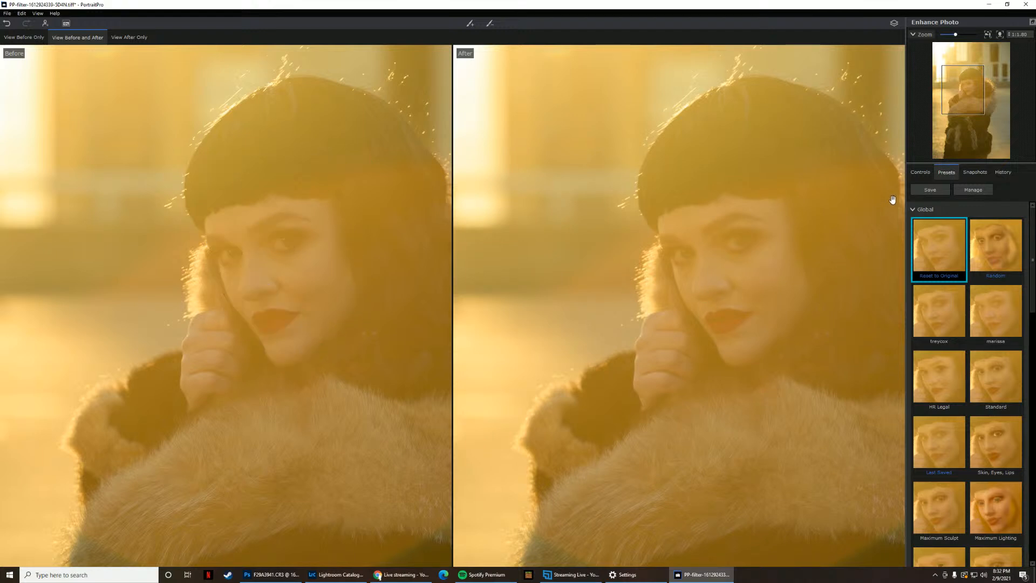
- Raise the Master Fade and Eyes amounts in the Face Sculpt settings to slightly enlarge the eyes
click(920, 171)
click(907, 188)
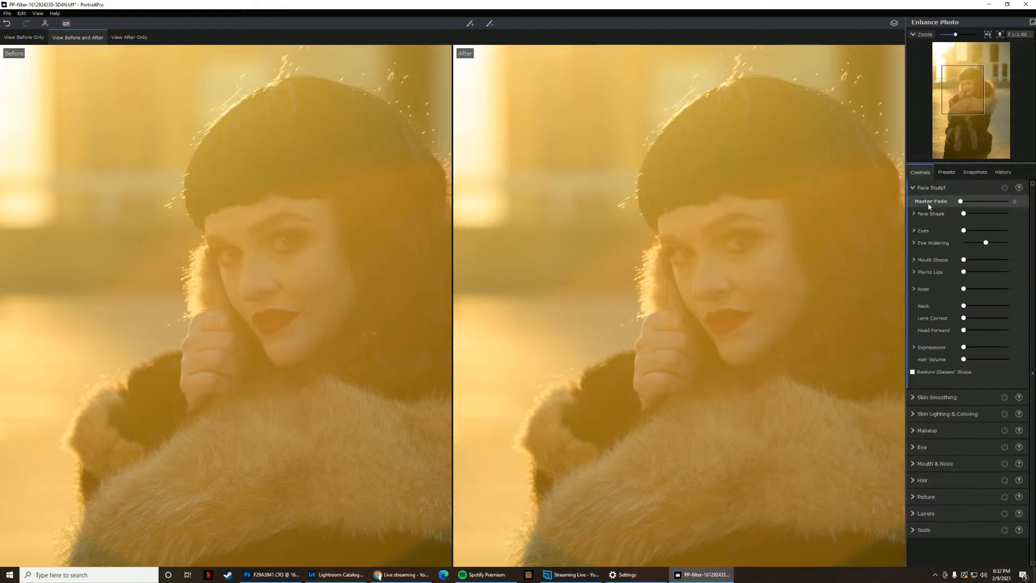
mouse_move(962, 202)
mouse_down()
mouse_move(979, 204)
mouse_move(950, 210)
mouse_up()
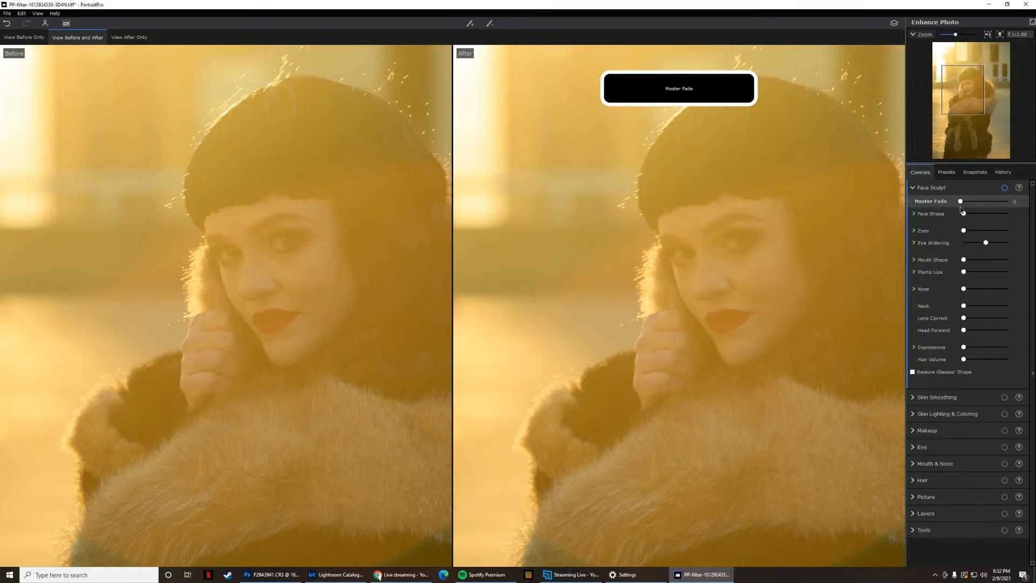
click(982, 231)
drag(978, 230, 1008, 230)
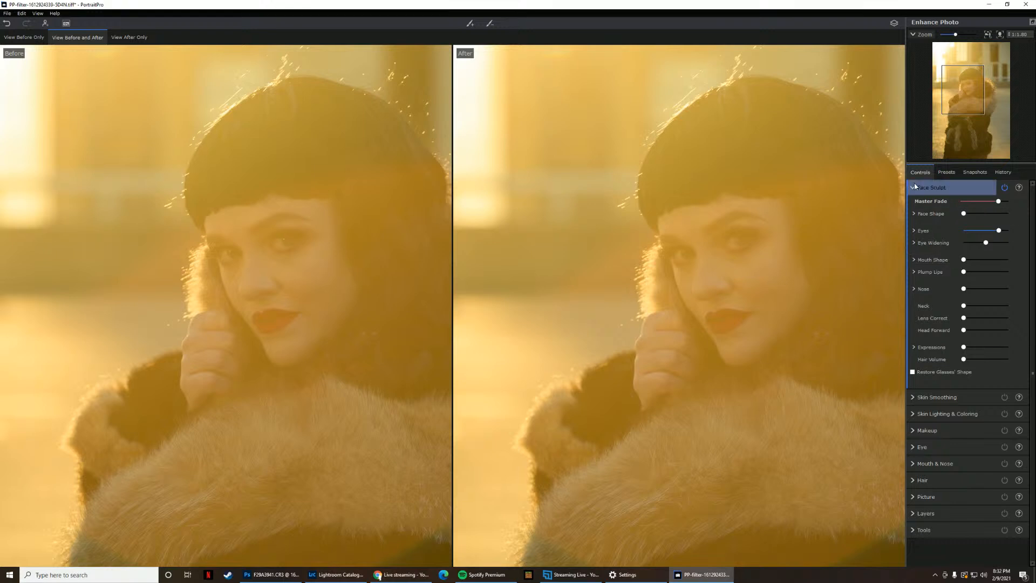
click(932, 187)
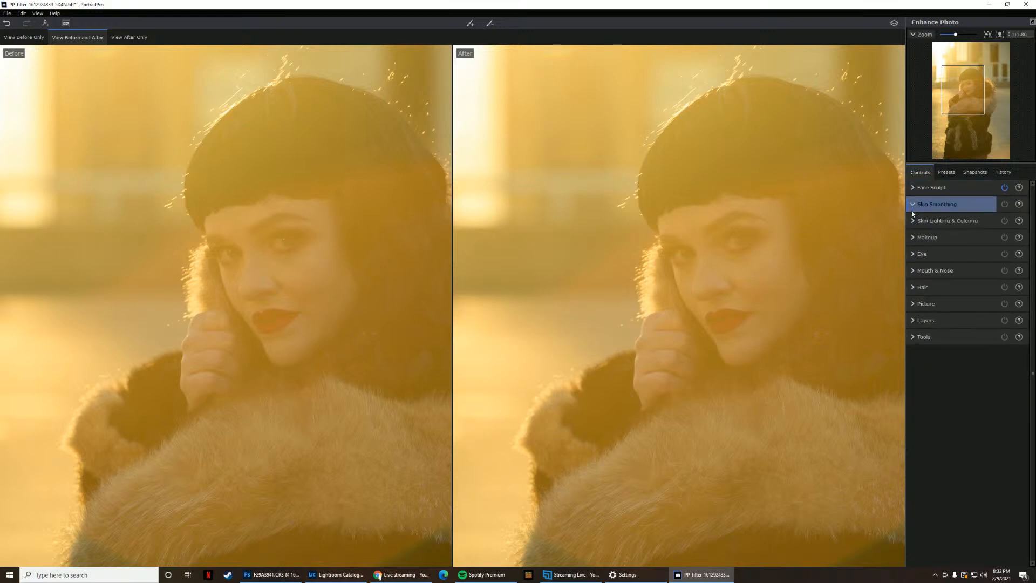
- Raise the Skin Smoothing Master Fade to about halfway and check the skin mask covering the face
click(931, 205)
drag(960, 238, 988, 235)
click(942, 222)
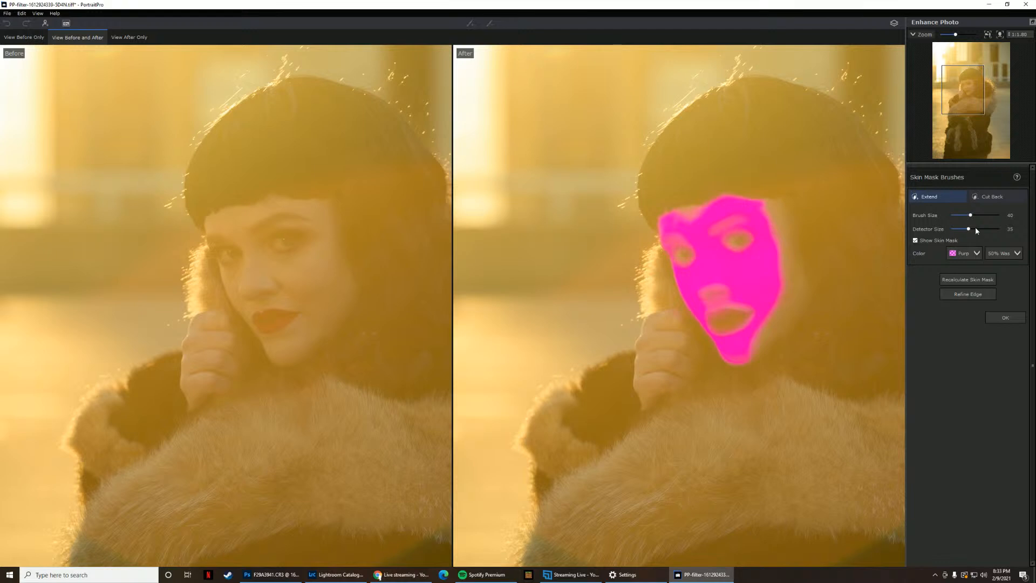
click(1005, 316)
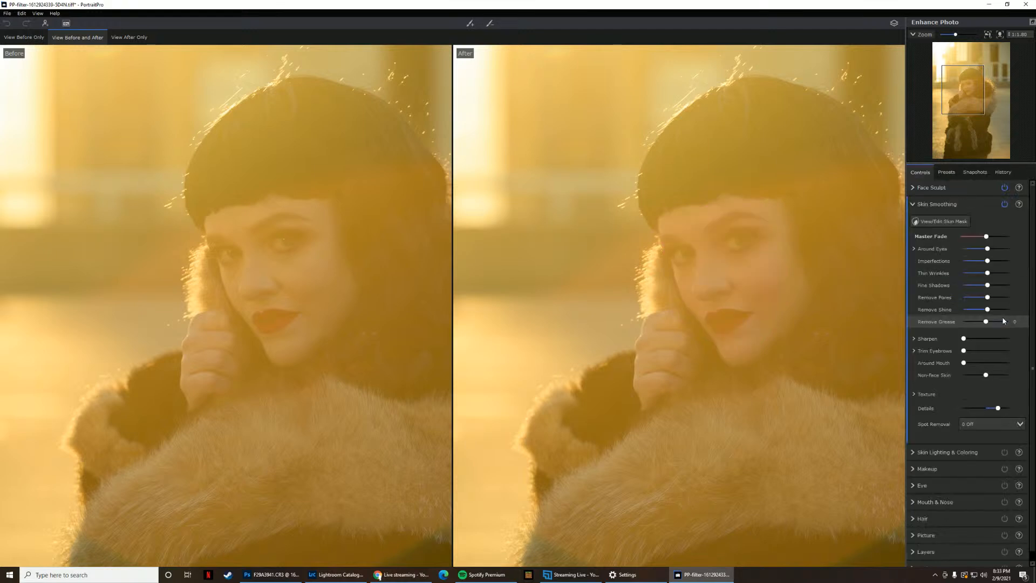
click(932, 204)
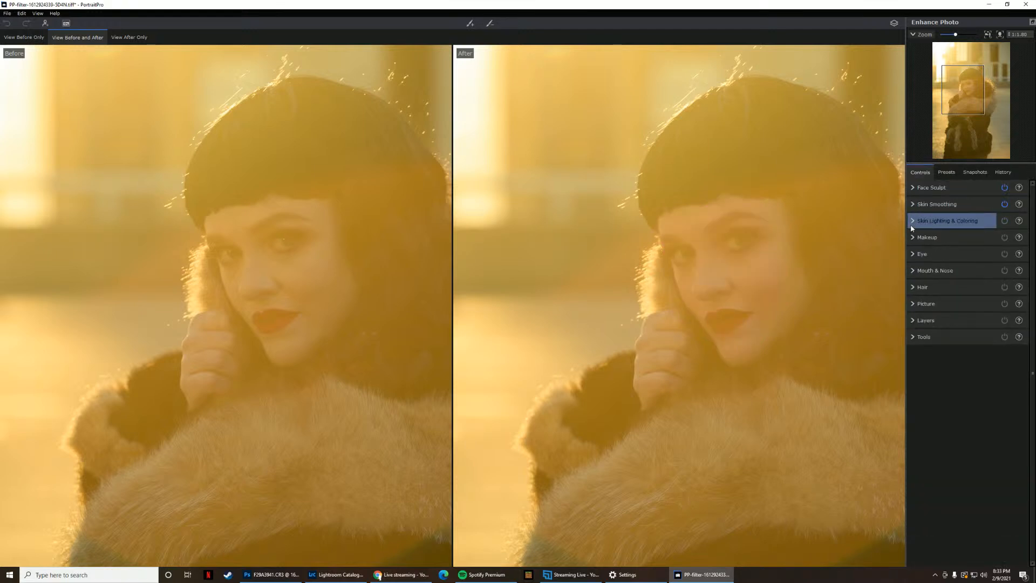
- Adjust the light position and Contrast in Skin Lighting & Coloring, and save the PortraitPro result back to Photoshop
click(912, 222)
mouse_move(977, 296)
mouse_down()
mouse_move(984, 288)
mouse_move(985, 309)
mouse_up()
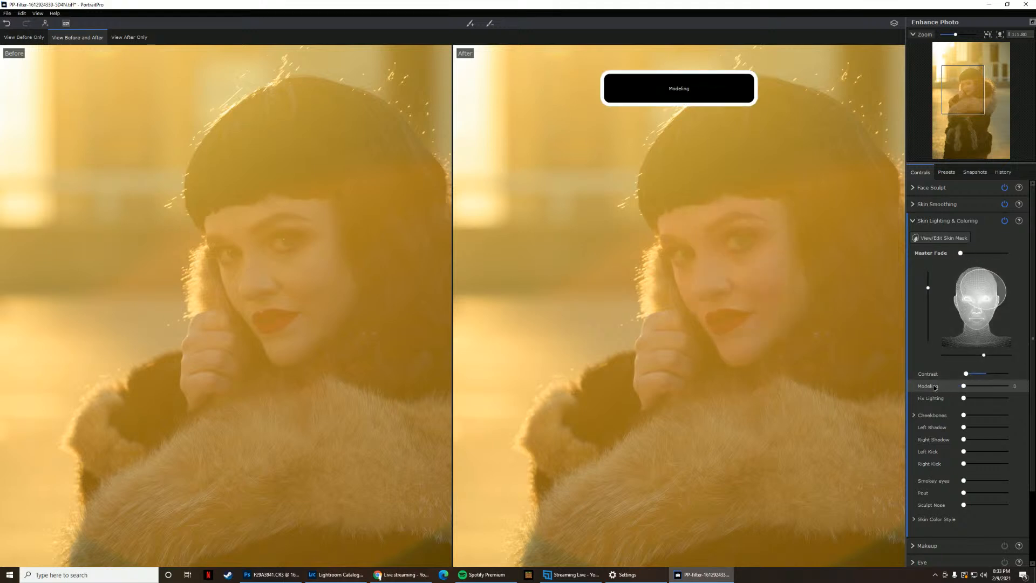
drag(967, 374, 988, 375)
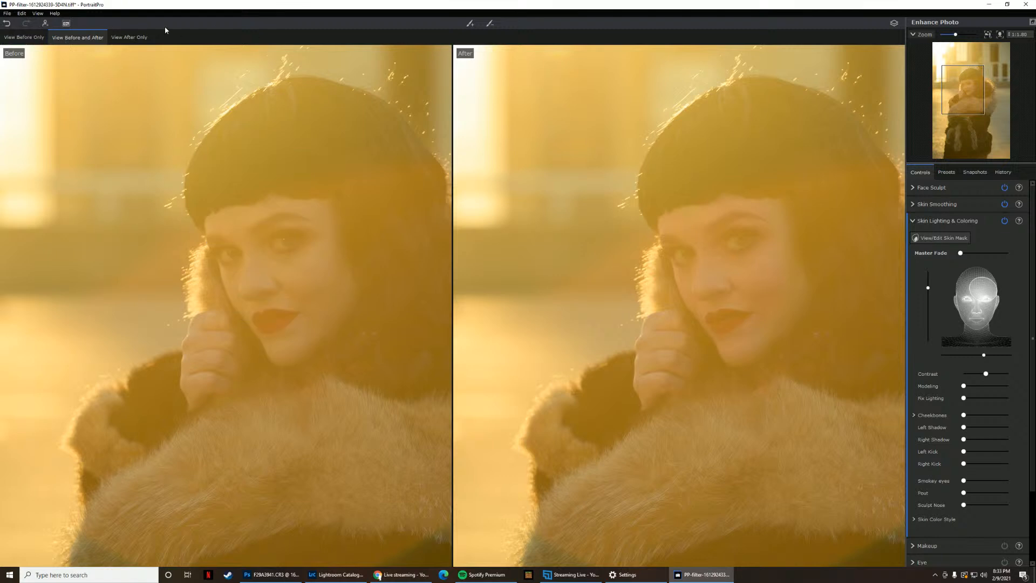
key(ctrl+s)
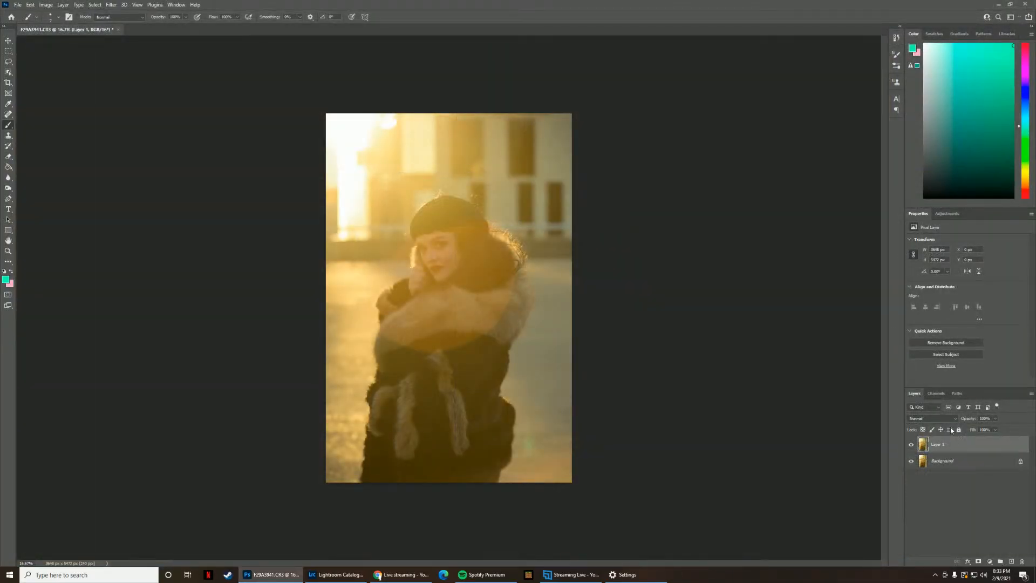
- Hide Layer 1, duplicate the Background layer, and launch the Nik Collection Color Efex Pro 4 filter on the copy
click(913, 444)
click(935, 462)
key(ctrl+j)
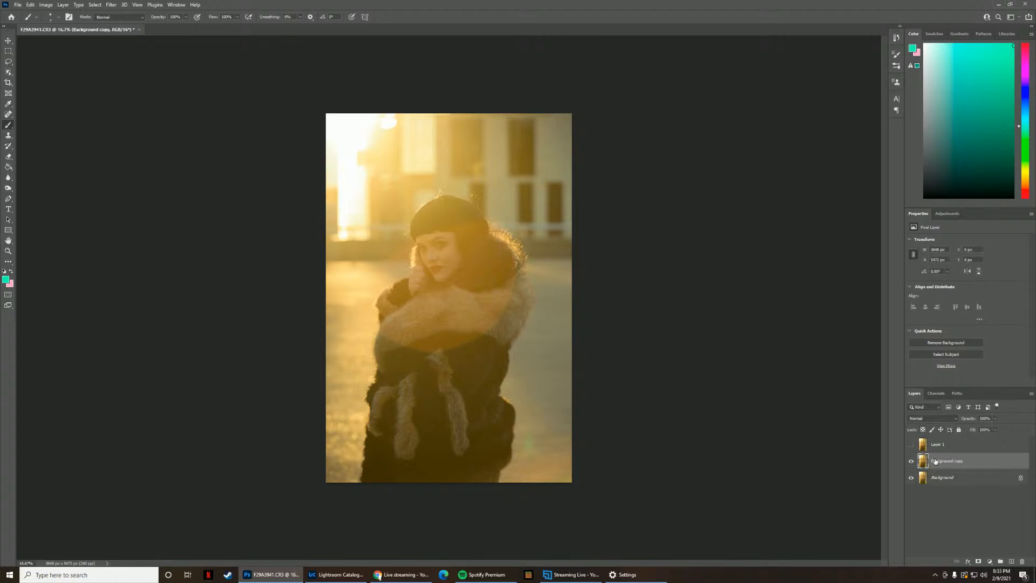
click(111, 4)
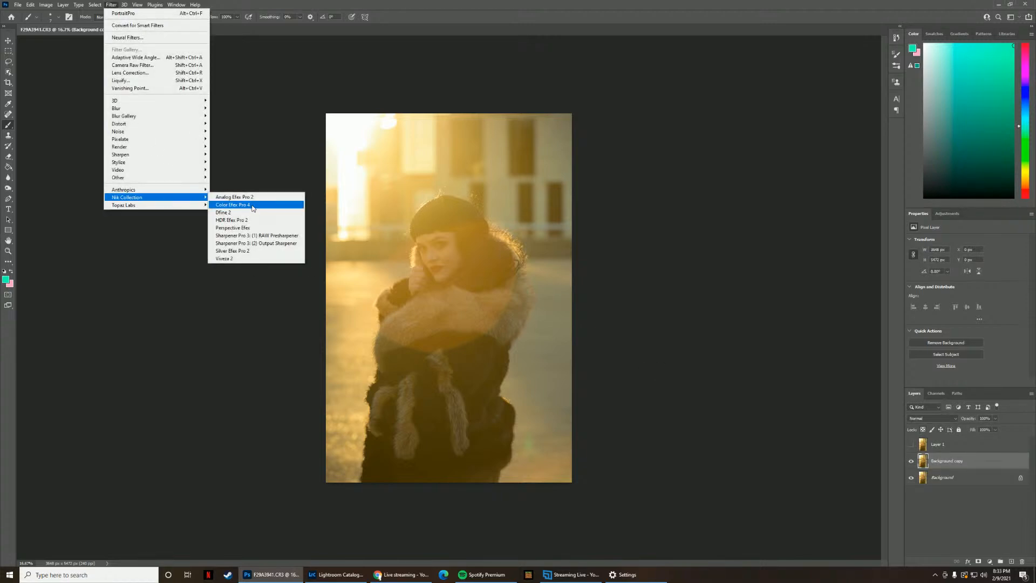
click(254, 201)
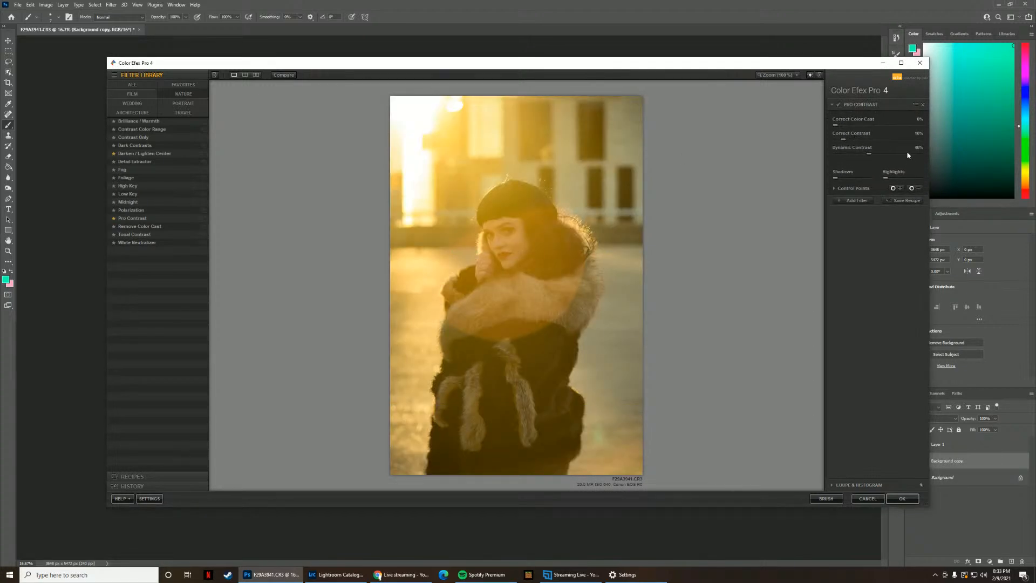
- Add the favorite Glamour Glow filter to the Pro Contrast filter, increase its Glow Warmth, and apply both effects
click(859, 201)
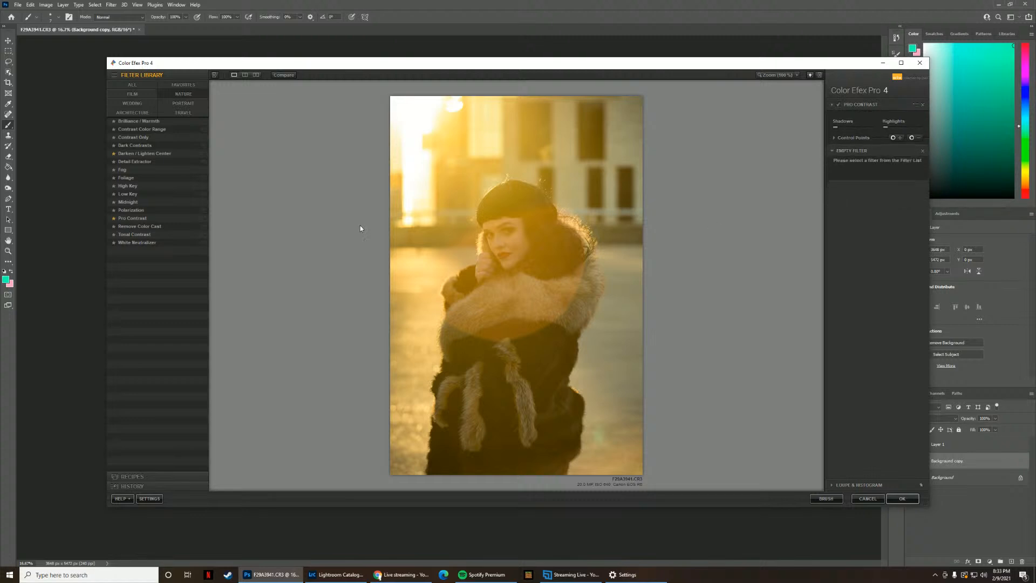
click(181, 86)
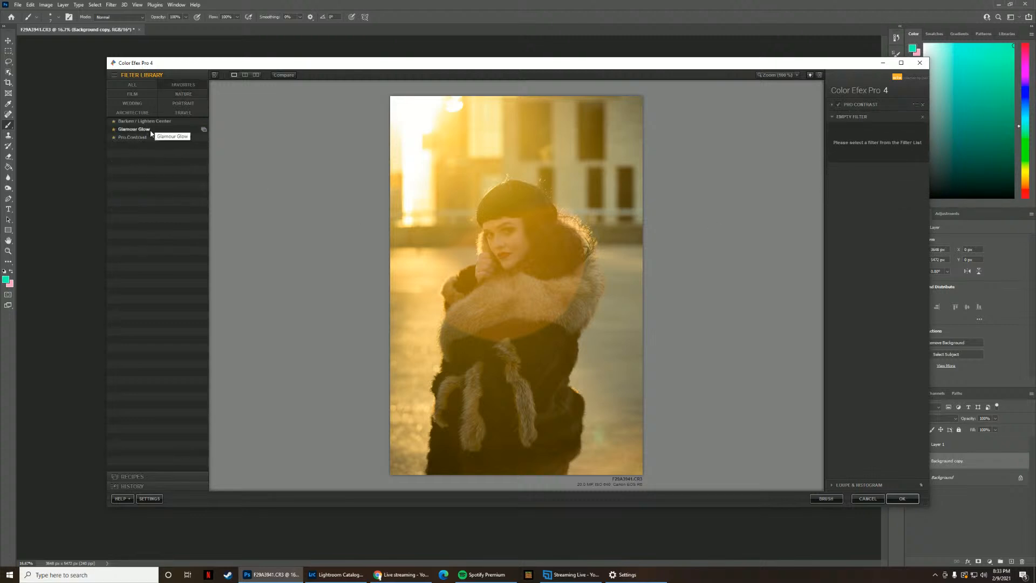
click(134, 130)
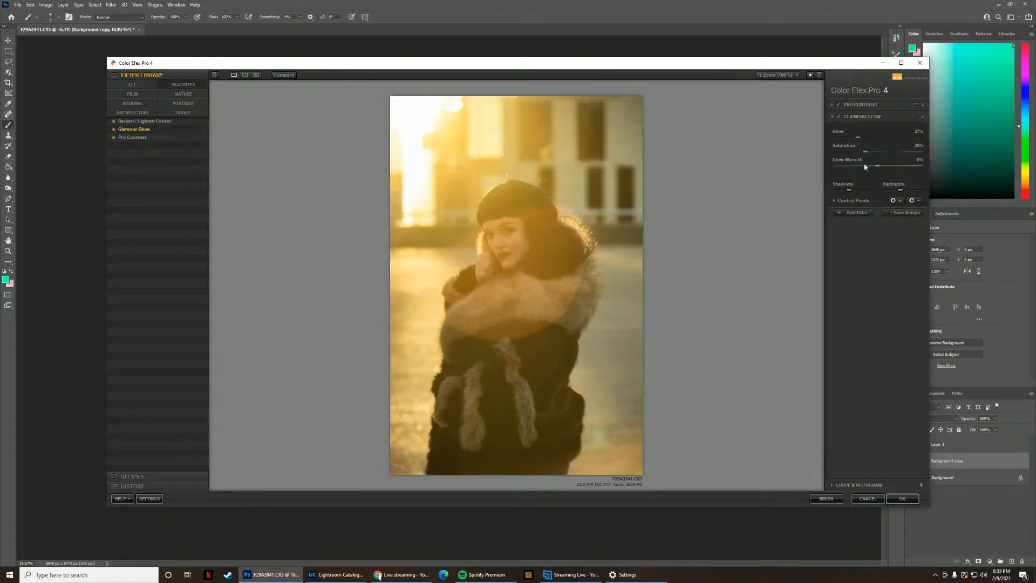
drag(878, 166, 904, 170)
click(903, 498)
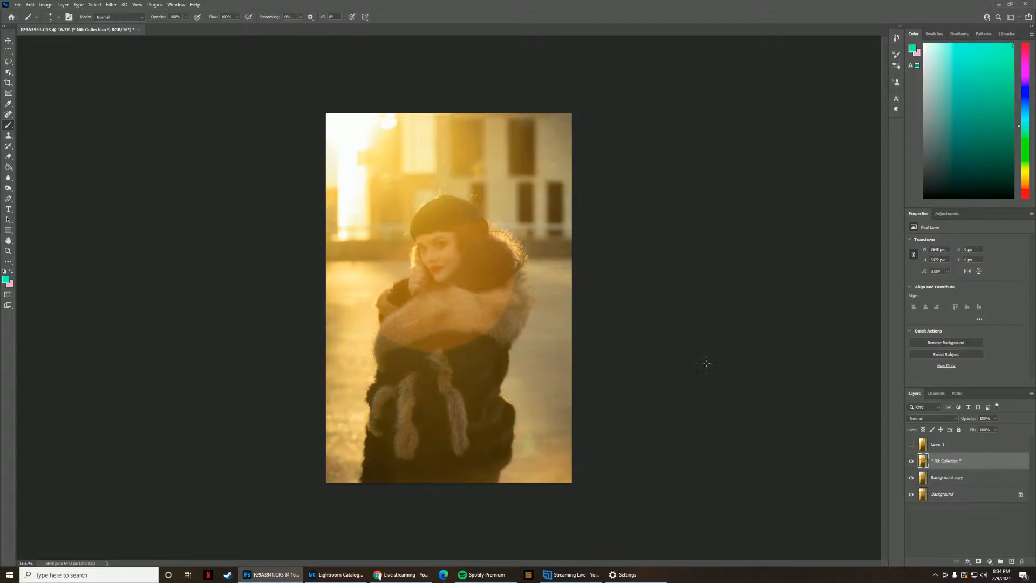
- Compare the portrait with and without the Nik Collection layer, and close the document with its changes saved
click(912, 463)
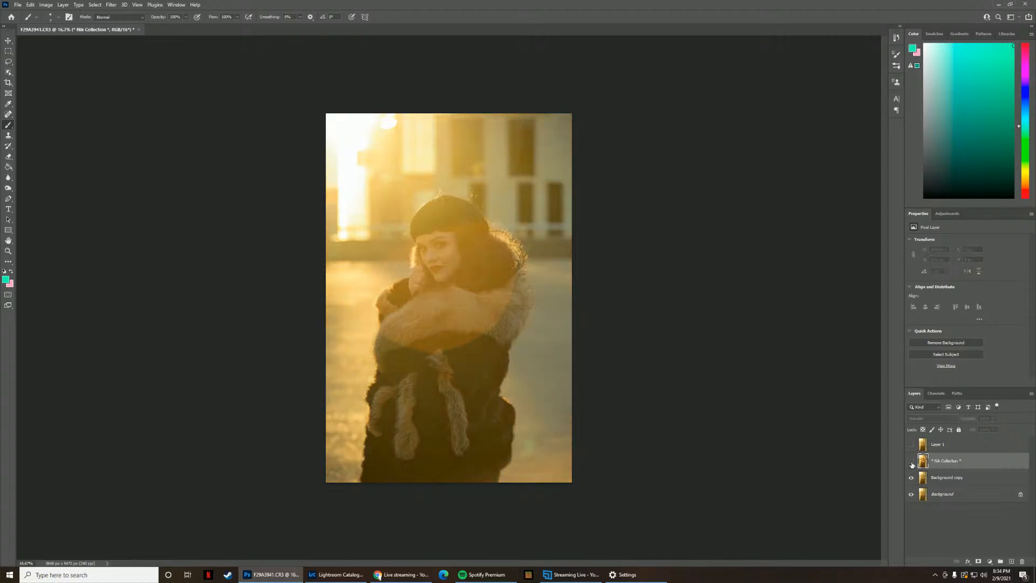
click(912, 463)
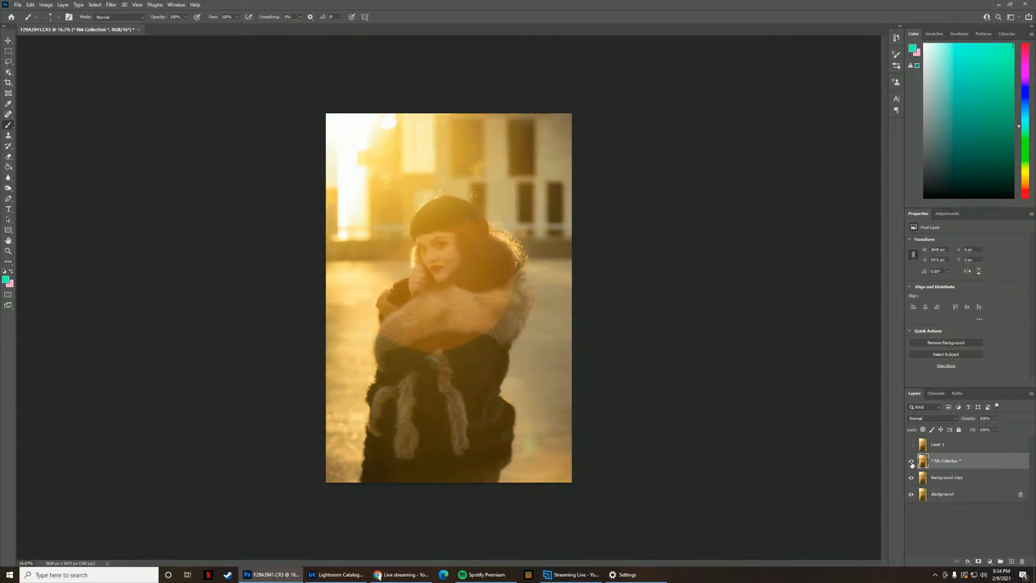
click(140, 30)
click(487, 209)
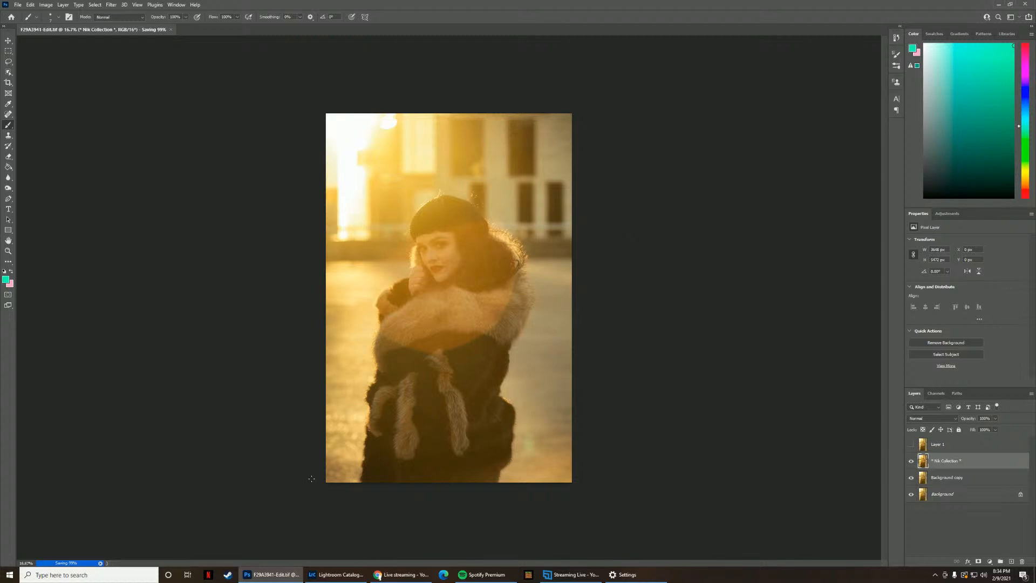
- Switch to Lightroom and compare the retouched F29A3941-Edit.tif with the original F29A3941.CR3
click(334, 574)
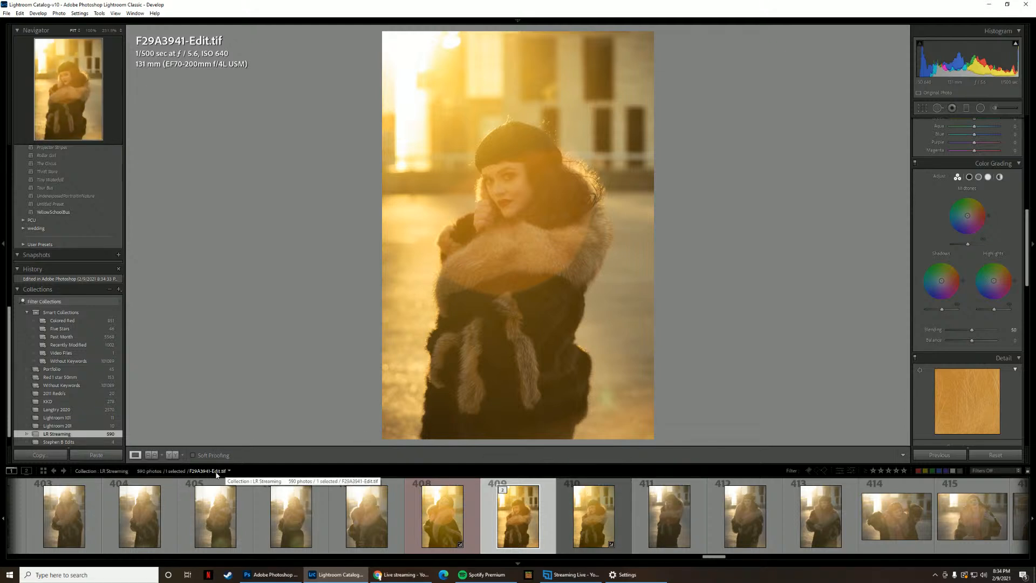
click(583, 513)
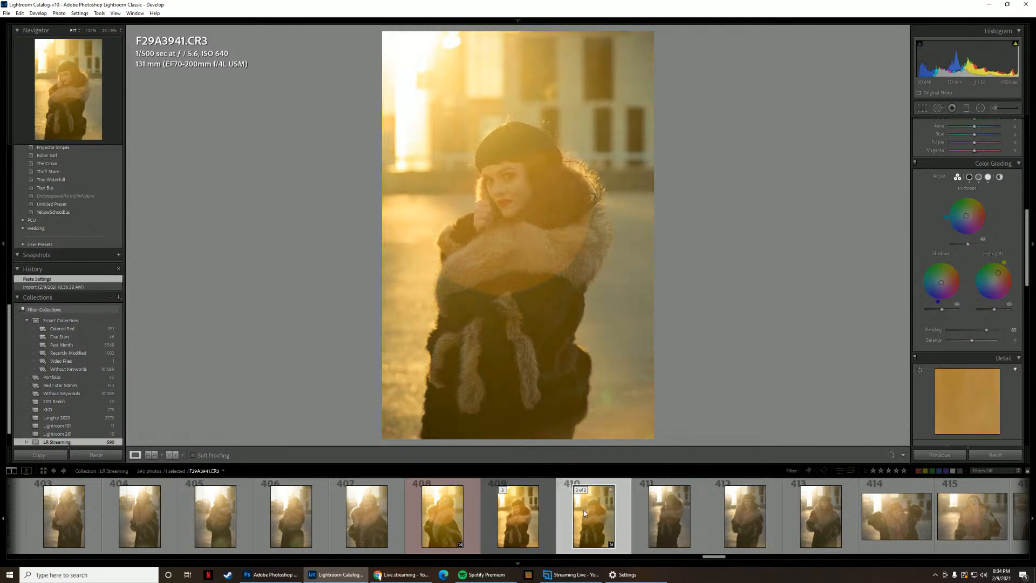
click(519, 517)
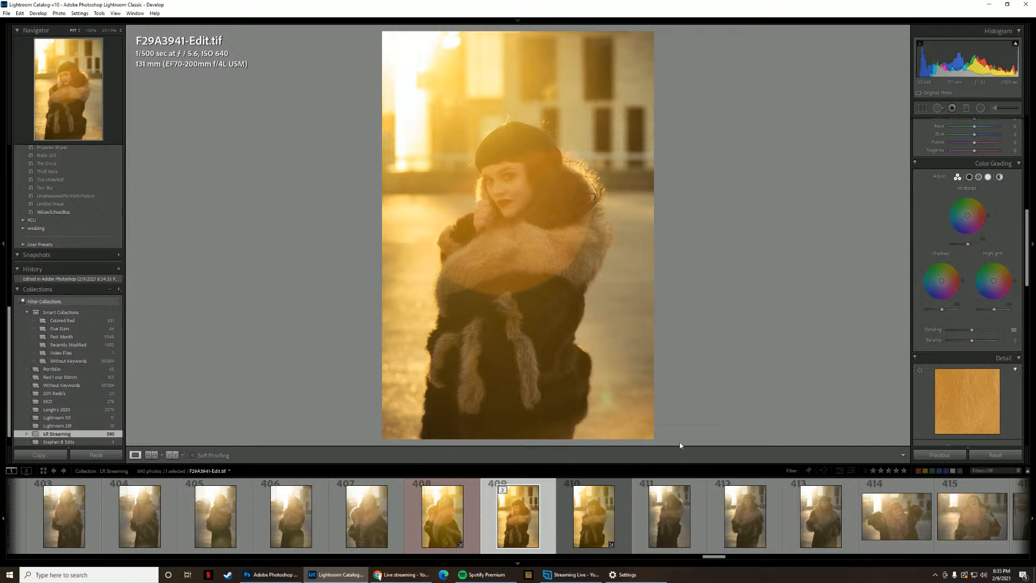
- Examine the edited red-outfit photo 462 in a before and after comparison, including its graduated filter's placement and settings
scroll(668, 490, down, 5)
scroll(668, 489, down, 5)
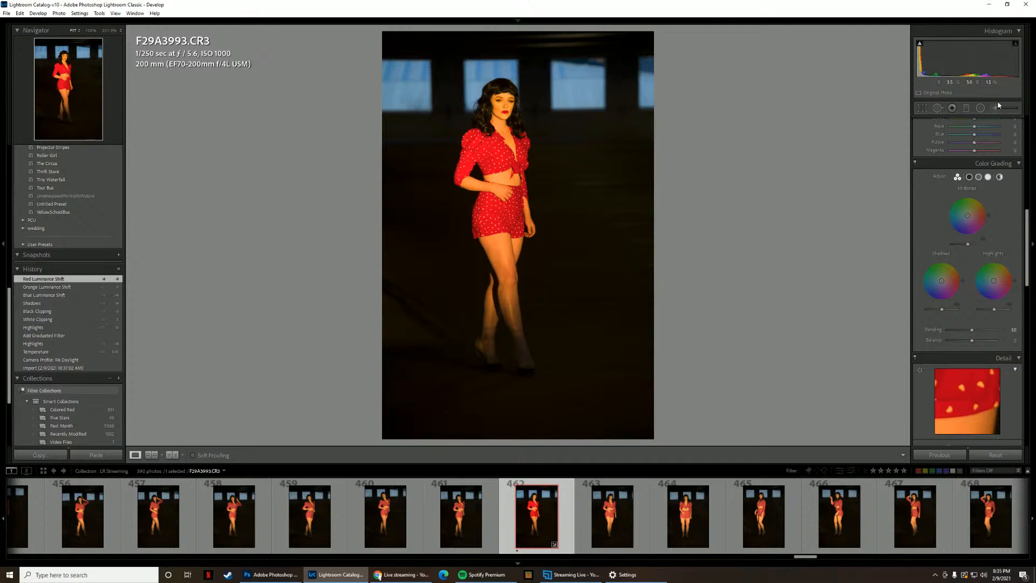
key(y)
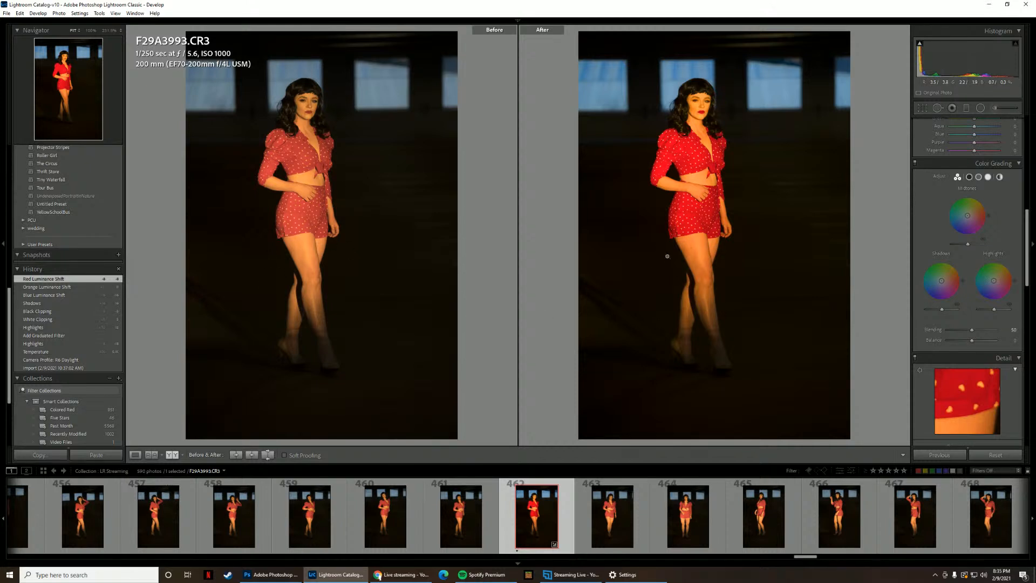
click(967, 107)
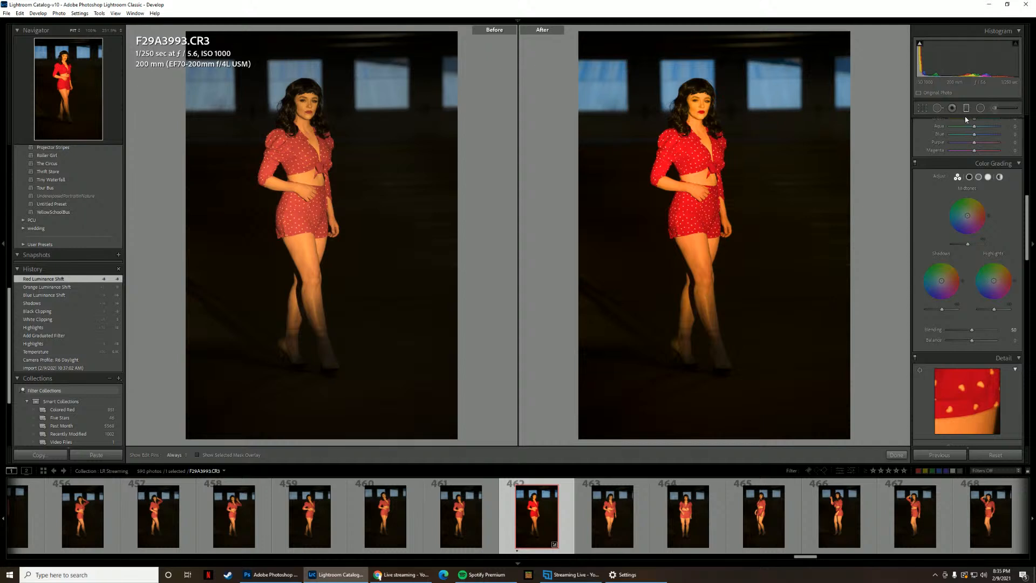
click(784, 201)
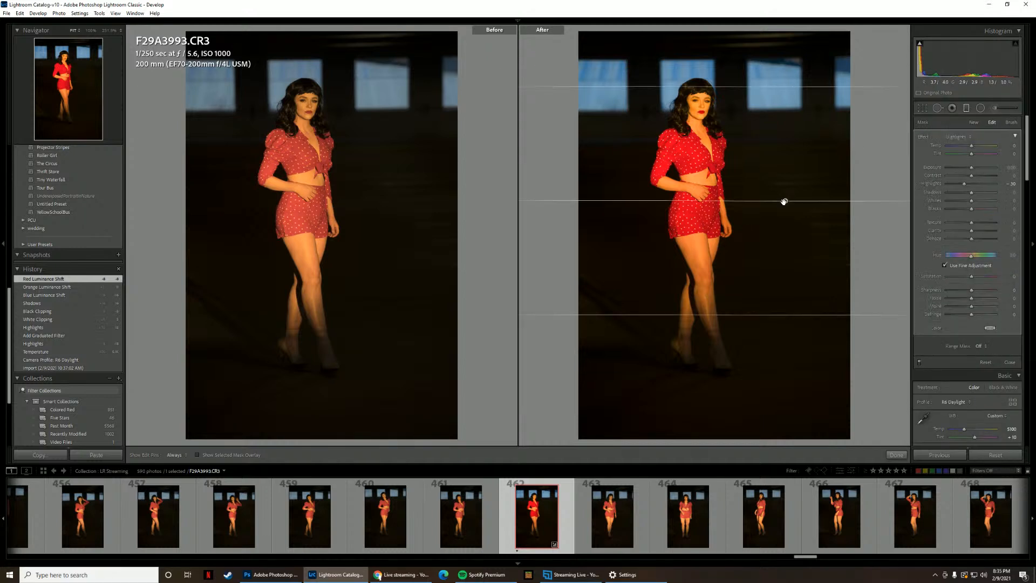
mouse_move(785, 201)
click(967, 108)
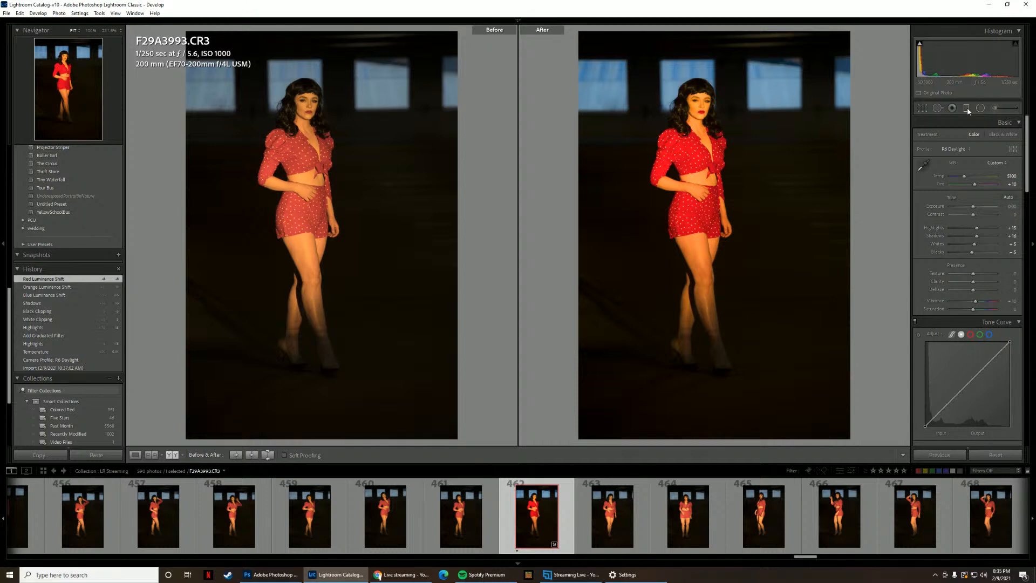
key(y)
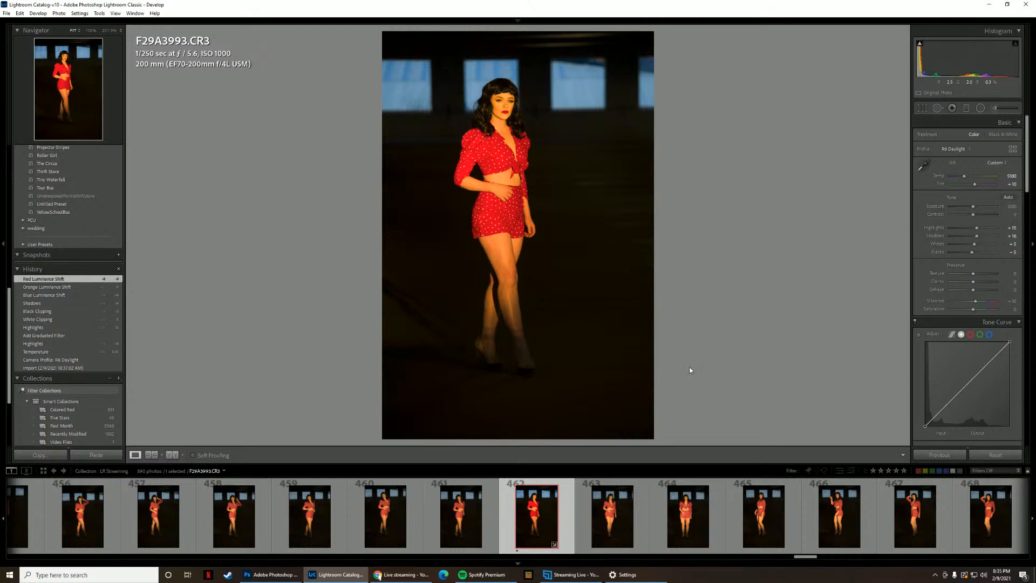
- Browse the rest of the shoot in the filmstrip, viewing the dark silhouette photo 448 and the sunlit photo 433
scroll(588, 528, down, 4)
scroll(588, 528, down, 14)
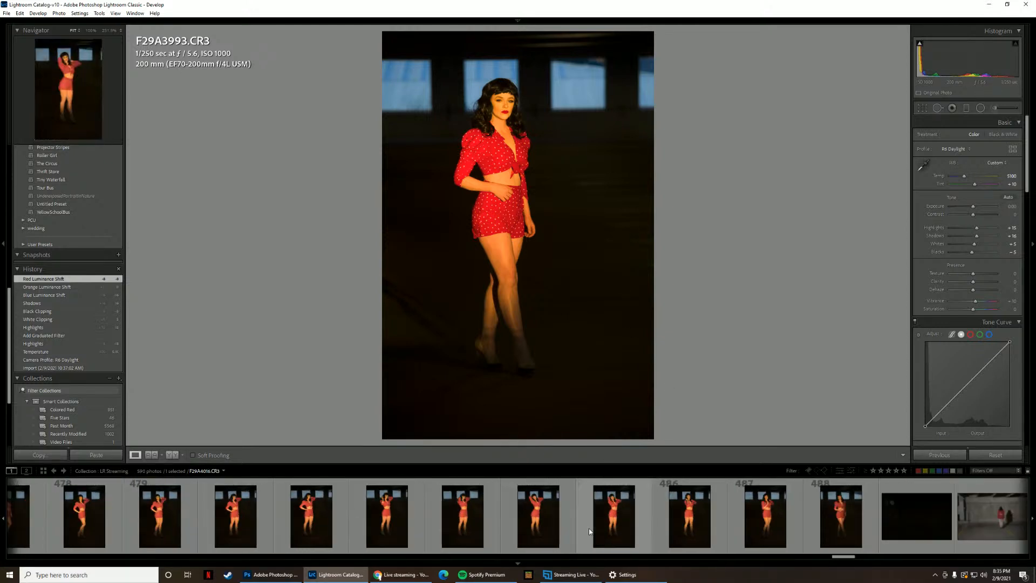
scroll(590, 530, up, 20)
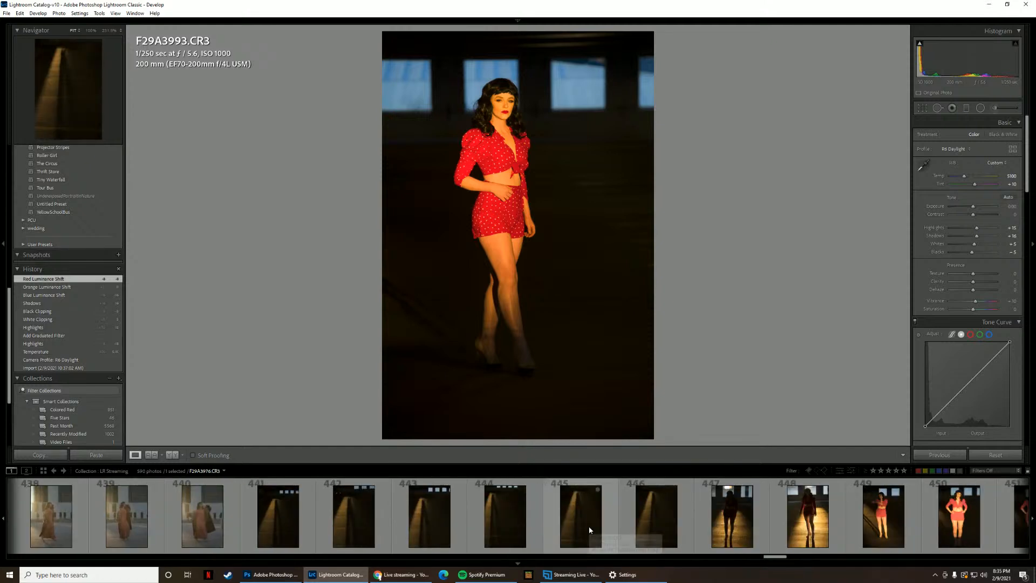
click(787, 513)
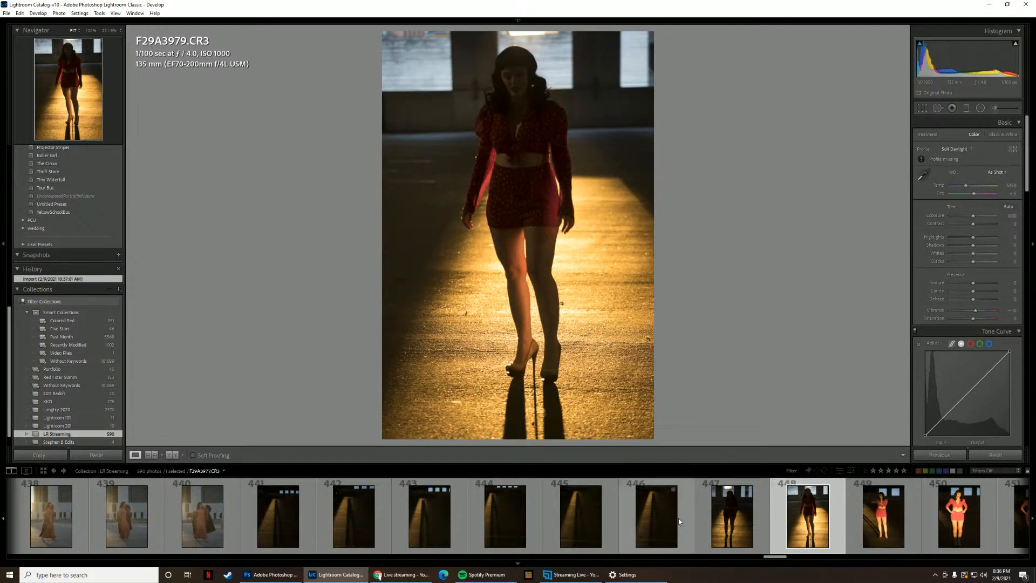
scroll(679, 518, up, 5)
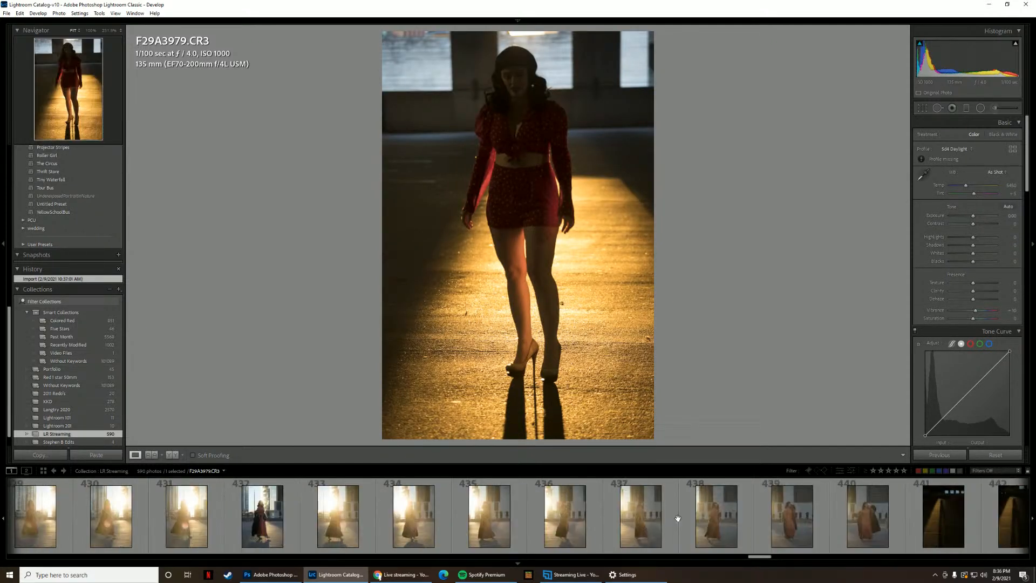
click(341, 513)
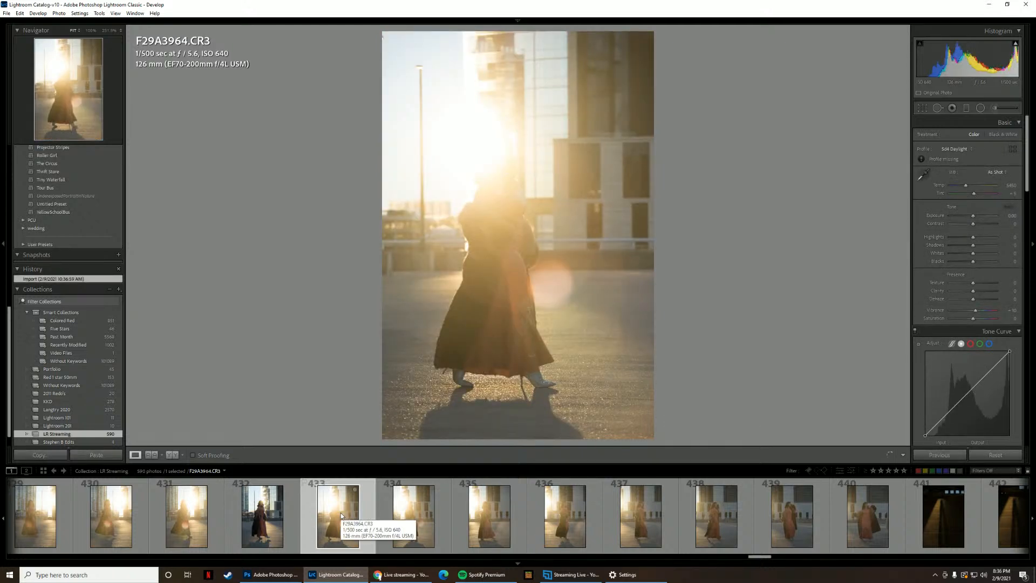
- Choose the backlit walking photo 435 (F29A3966.CR3) and change its profile to R6 Daylight
click(471, 516)
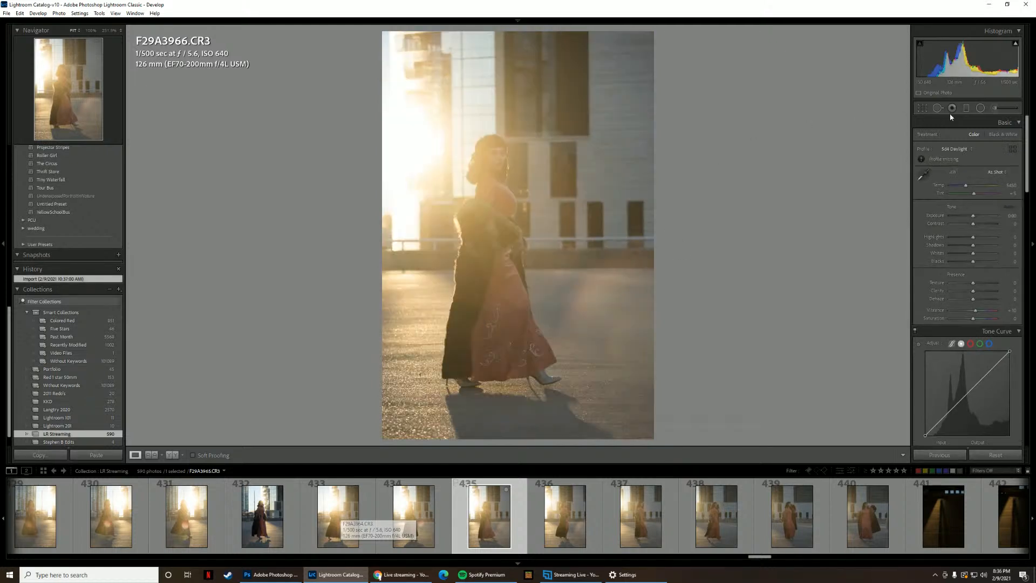
click(955, 151)
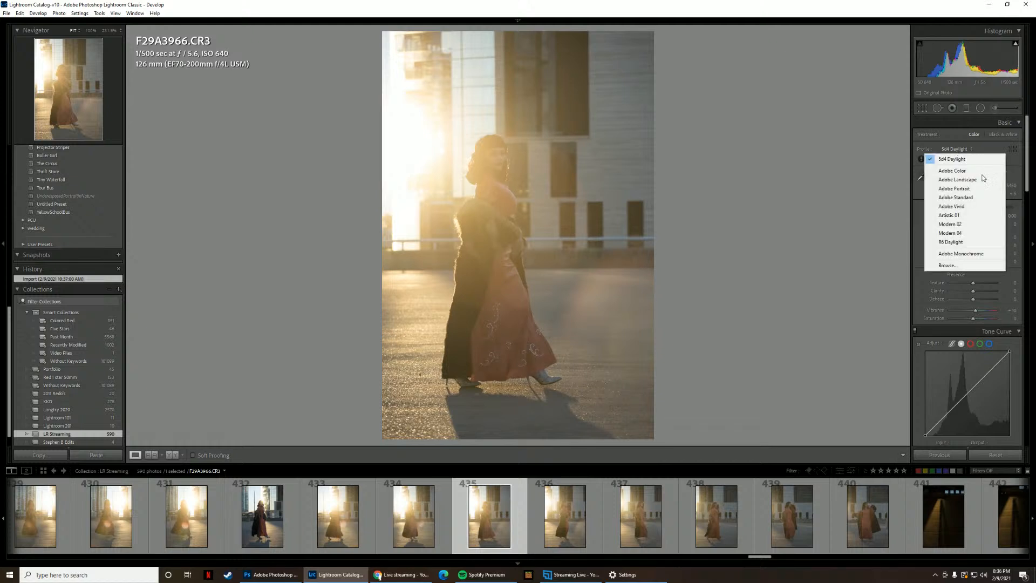
click(945, 242)
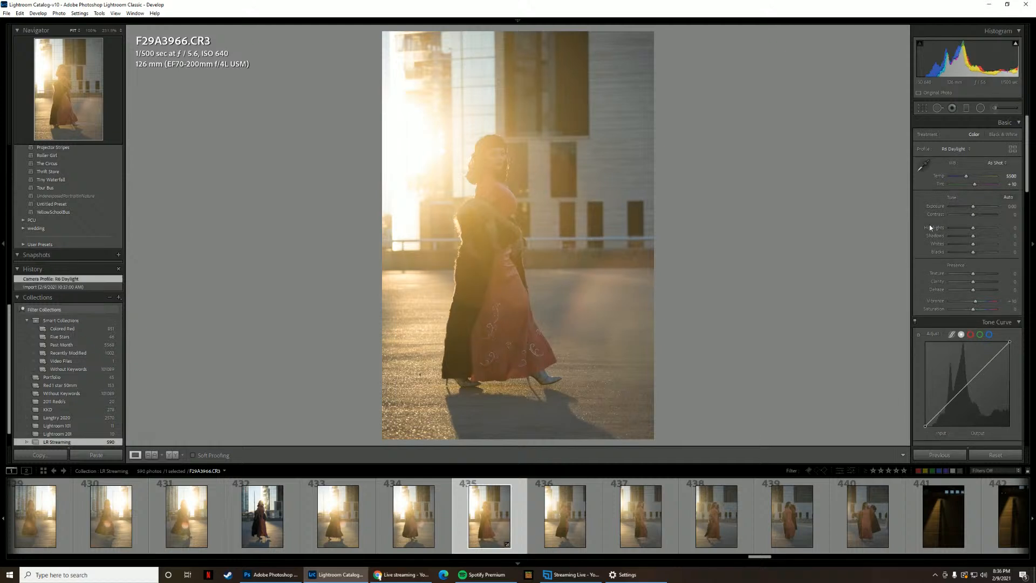
- Warm photo 435 by setting its temperature to 7650, and raise its contrast moderately
click(1007, 176)
text(7600)
key(Return)
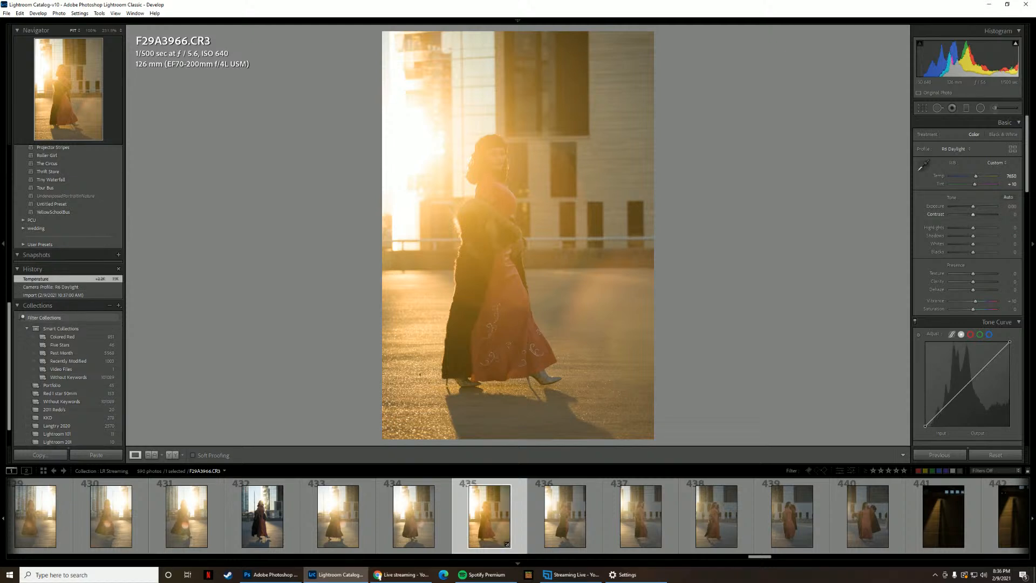
drag(974, 215, 981, 215)
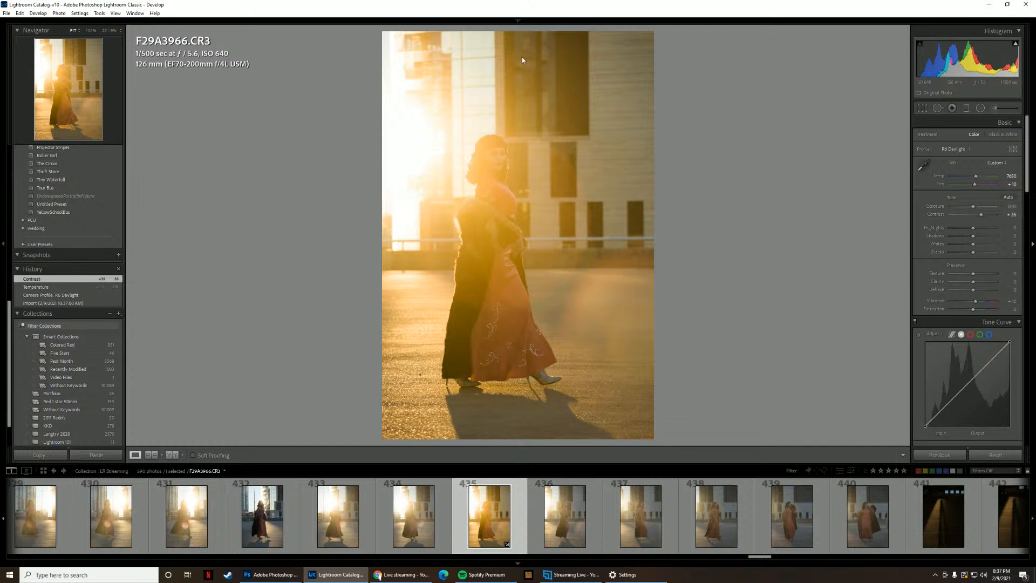
- Synchronize the develop settings of photo 435 to photos 436 through 440, and view photo 436 with them
shift+click(866, 500)
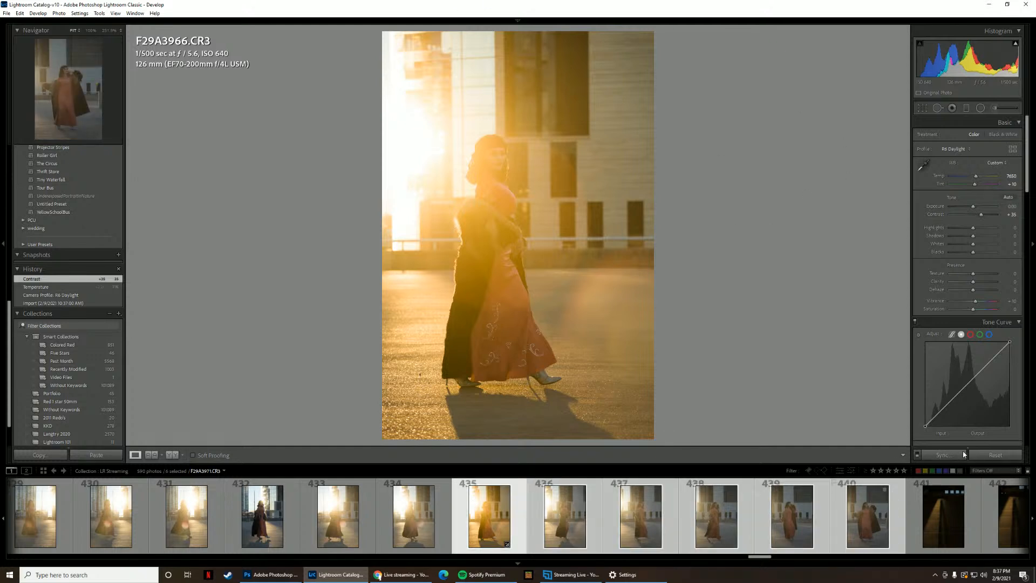
click(955, 455)
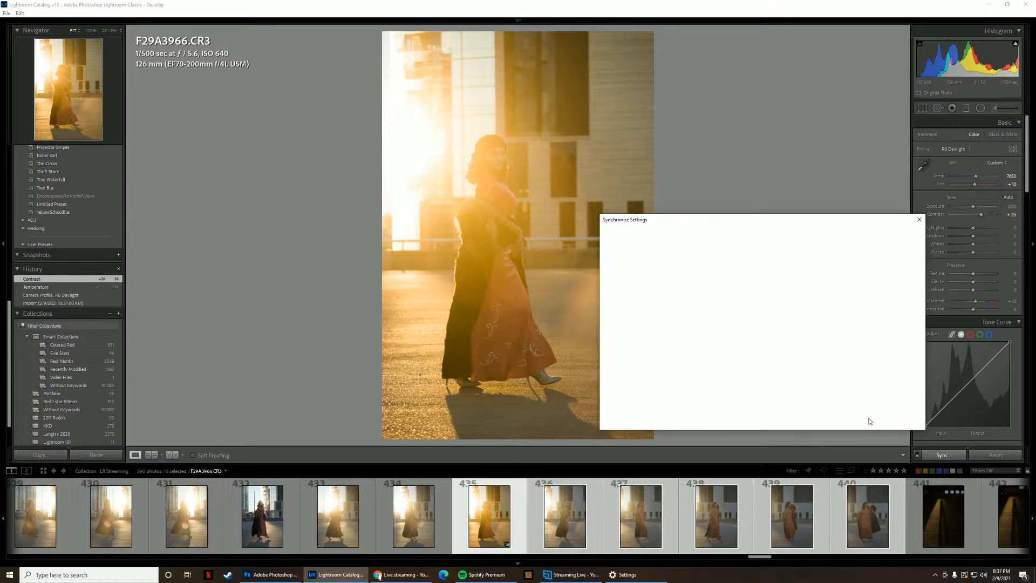
click(865, 418)
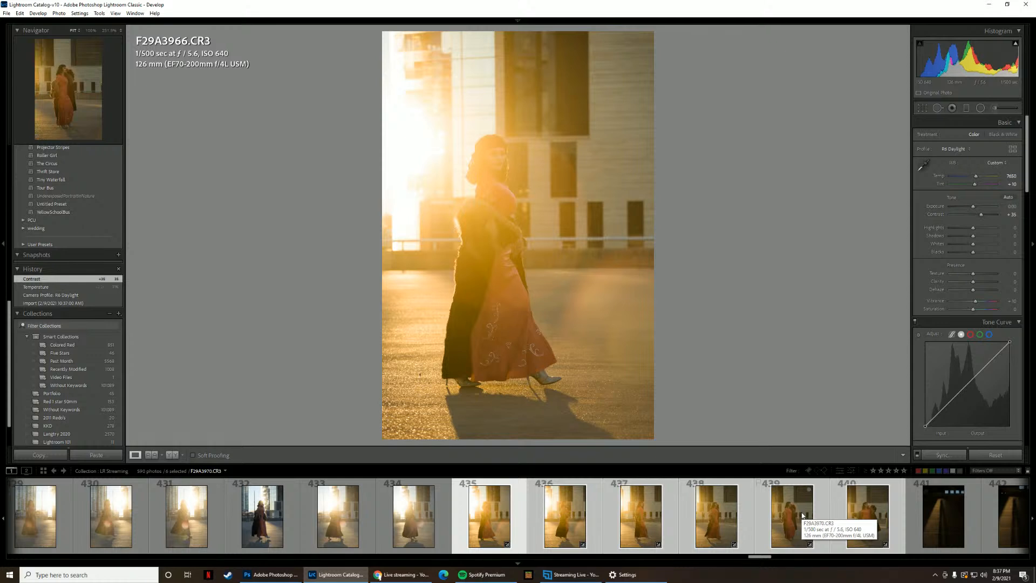
click(556, 513)
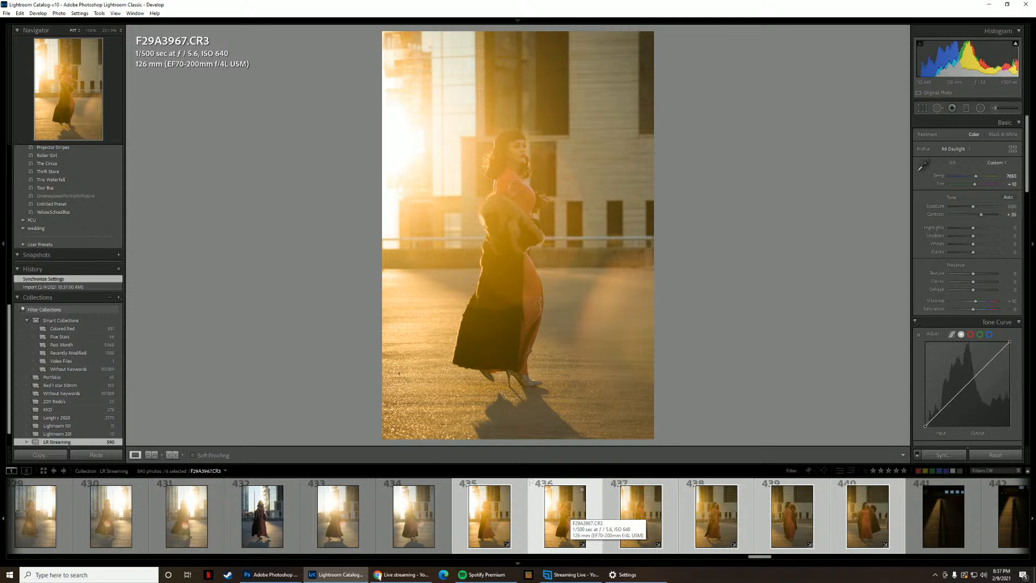
- Close Photoshop and quit Lightroom, dismissing its exit dialogs, to return to the desktop
click(281, 576)
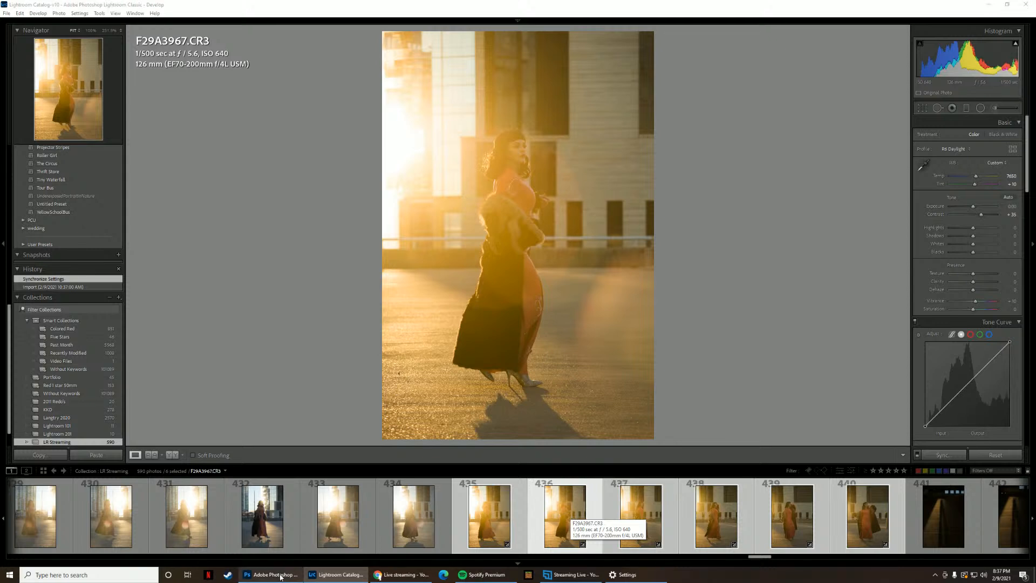
right_click(280, 576)
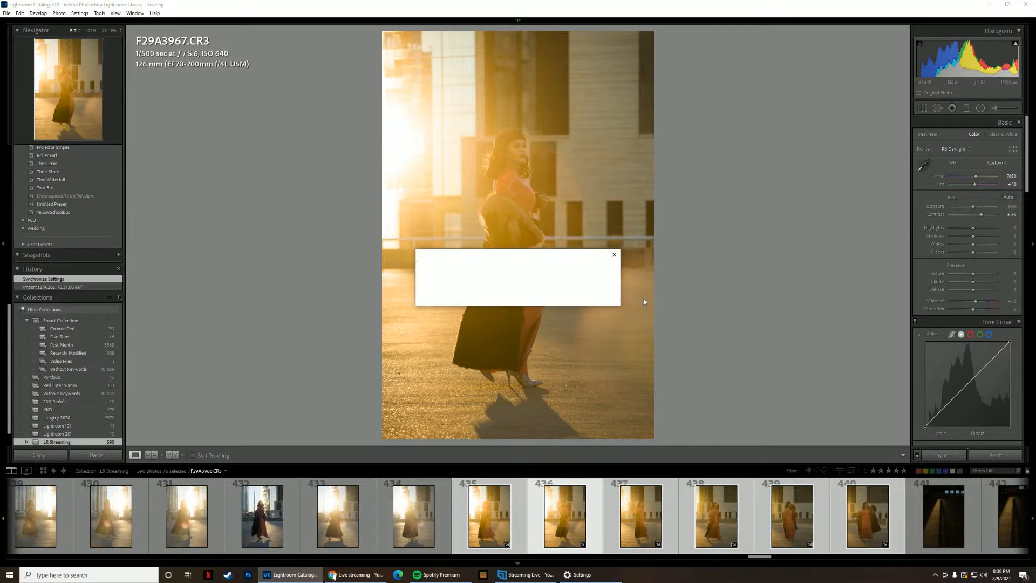
click(569, 295)
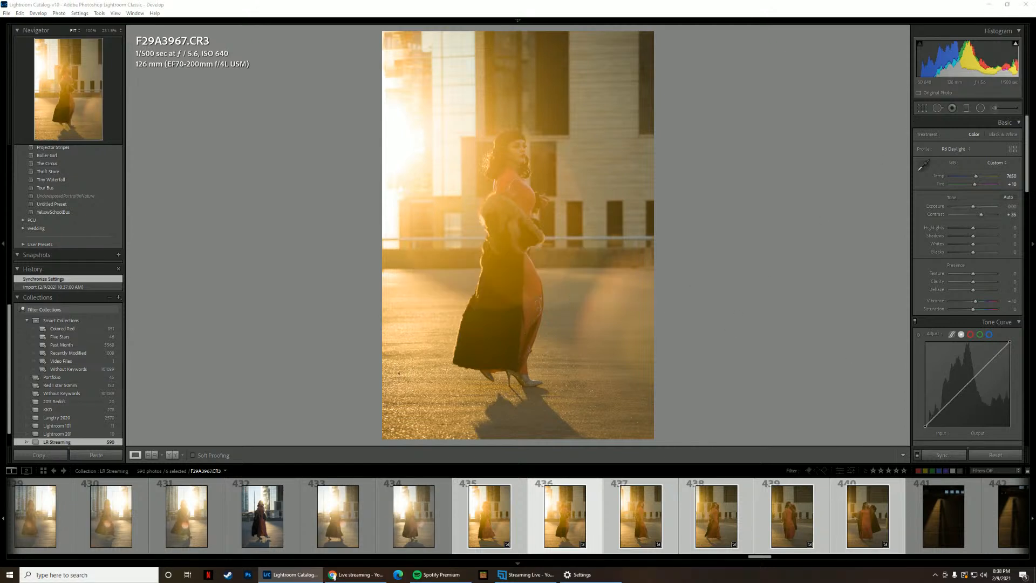
click(594, 324)
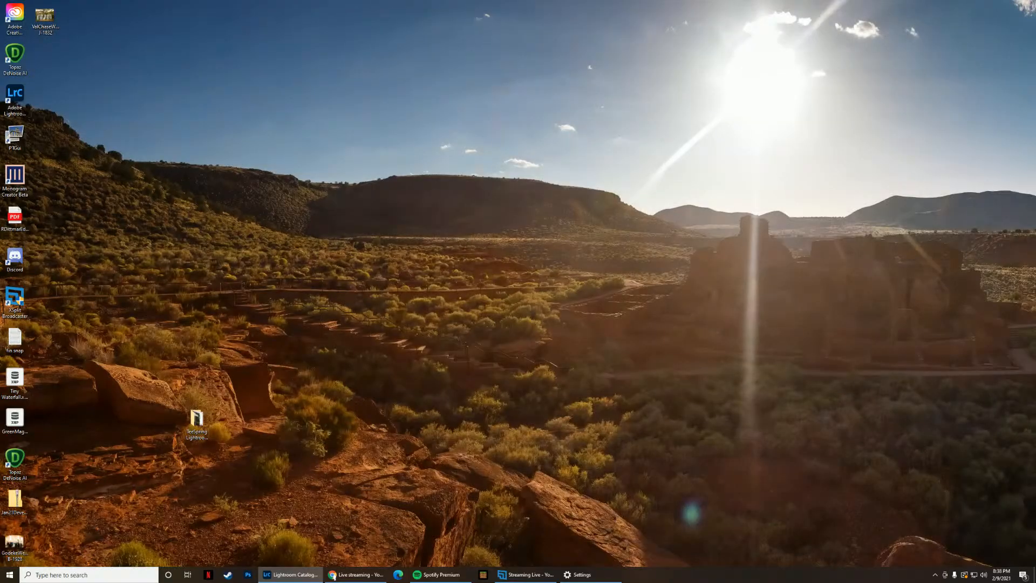